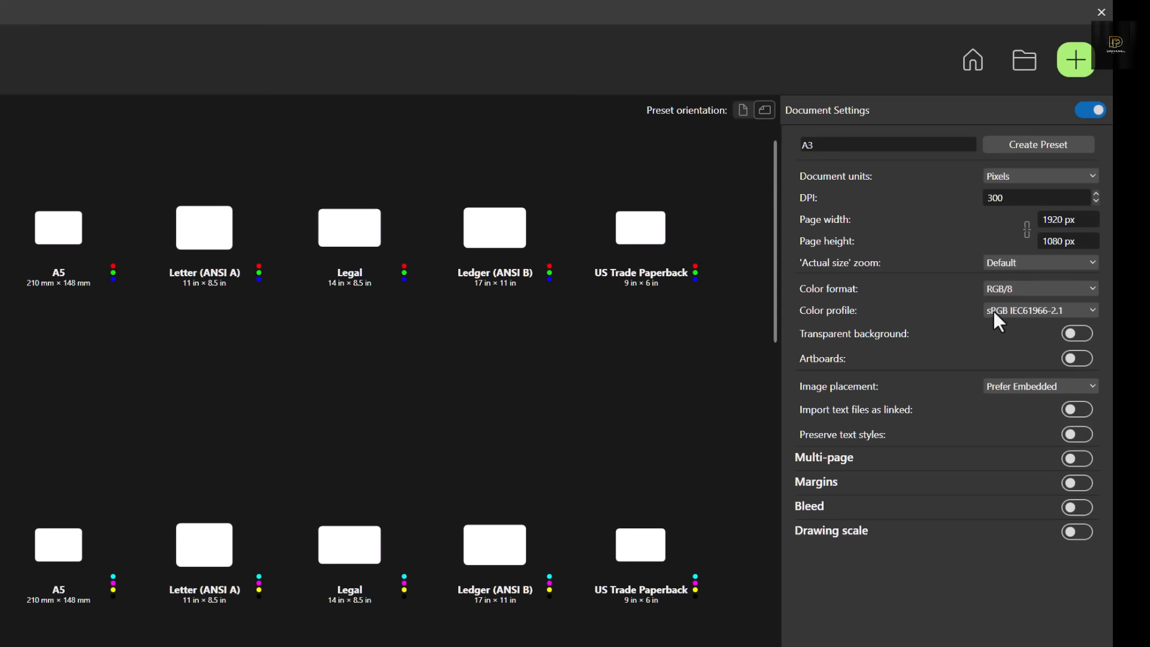
- Create a 1920 × 1080 px document at 300 DPI with the RGB/8 color format
{"action": "left_click", "coordinate": [1010, 196]}
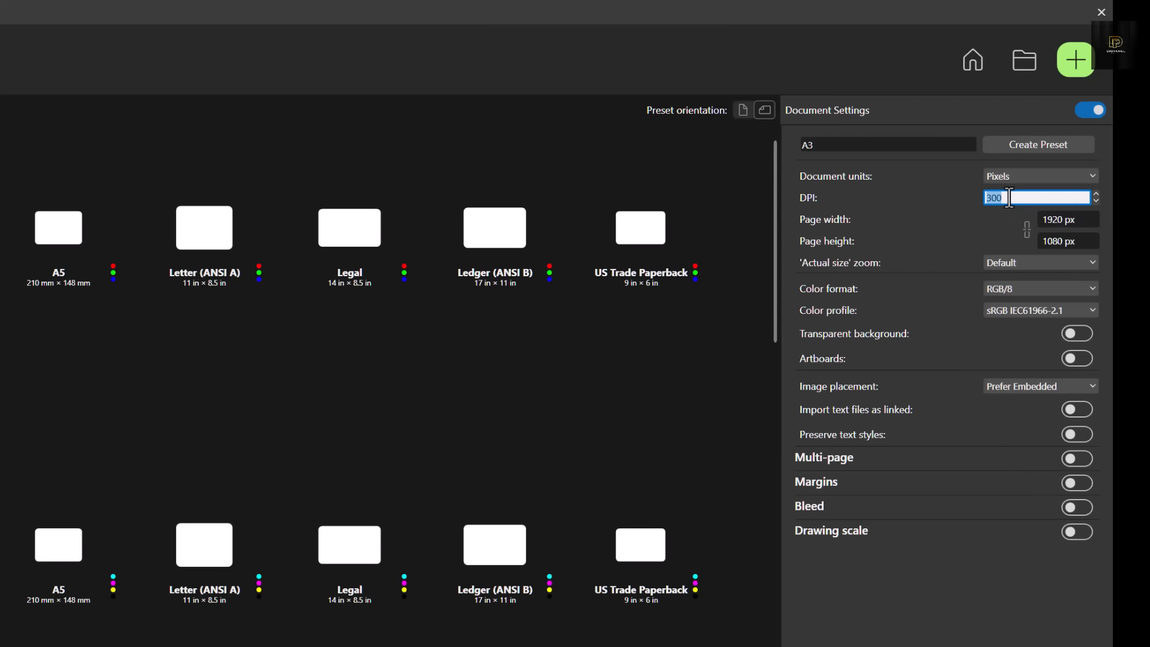
{"action": "left_click", "coordinate": [1081, 219]}
{"action": "left_click", "coordinate": [1080, 242]}
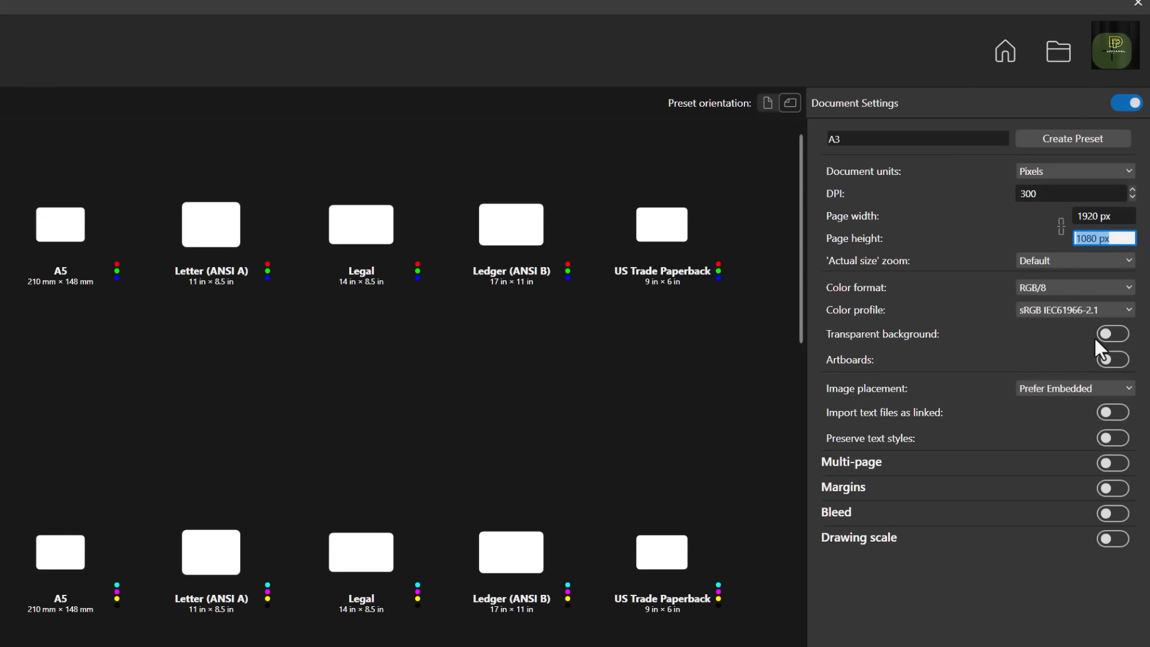
{"action": "left_click", "coordinate": [1077, 283]}
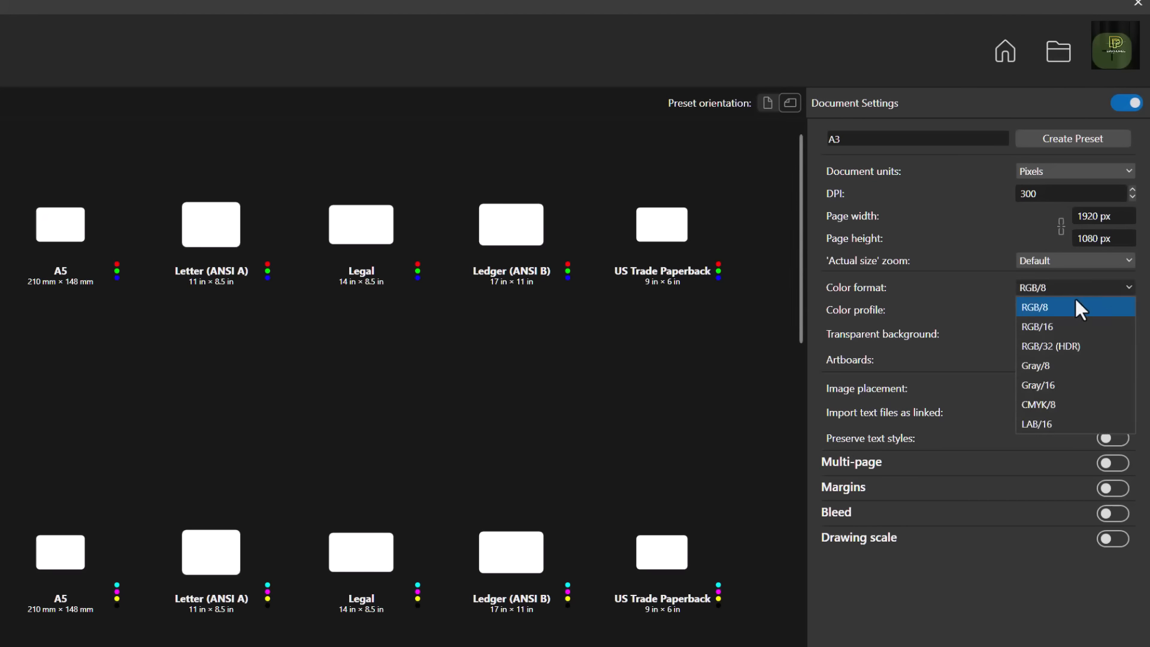
{"action": "left_click", "coordinate": [1060, 307]}
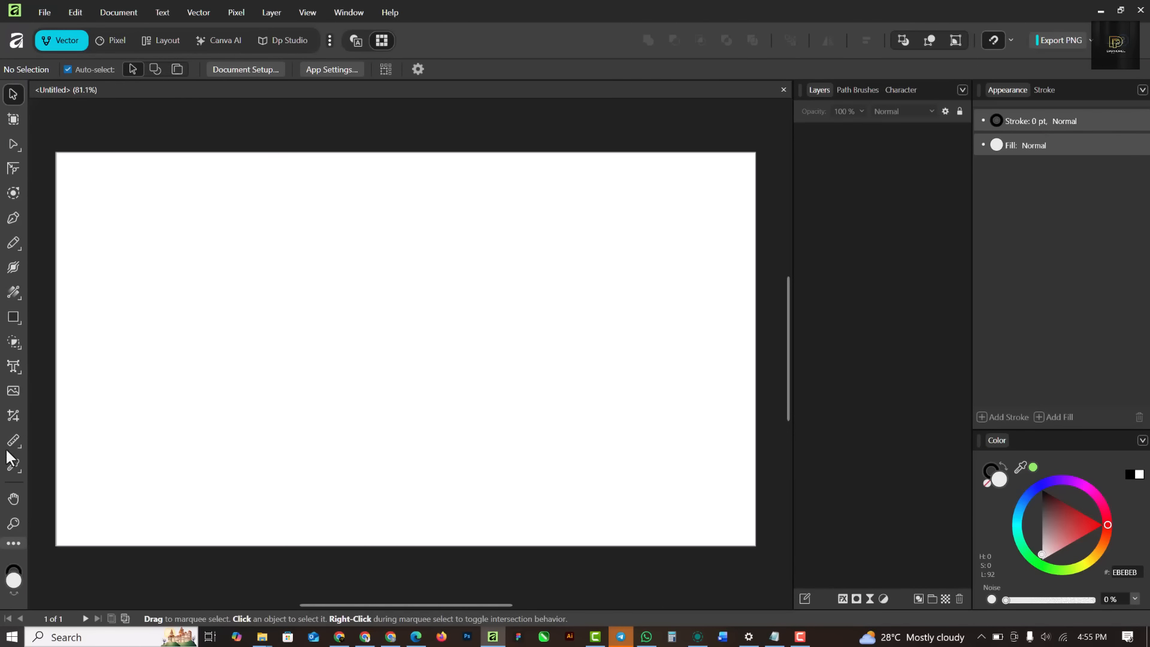
- Add the artistic text "BLACK" near the middle of the page
{"action": "left_click", "coordinate": [14, 366]}
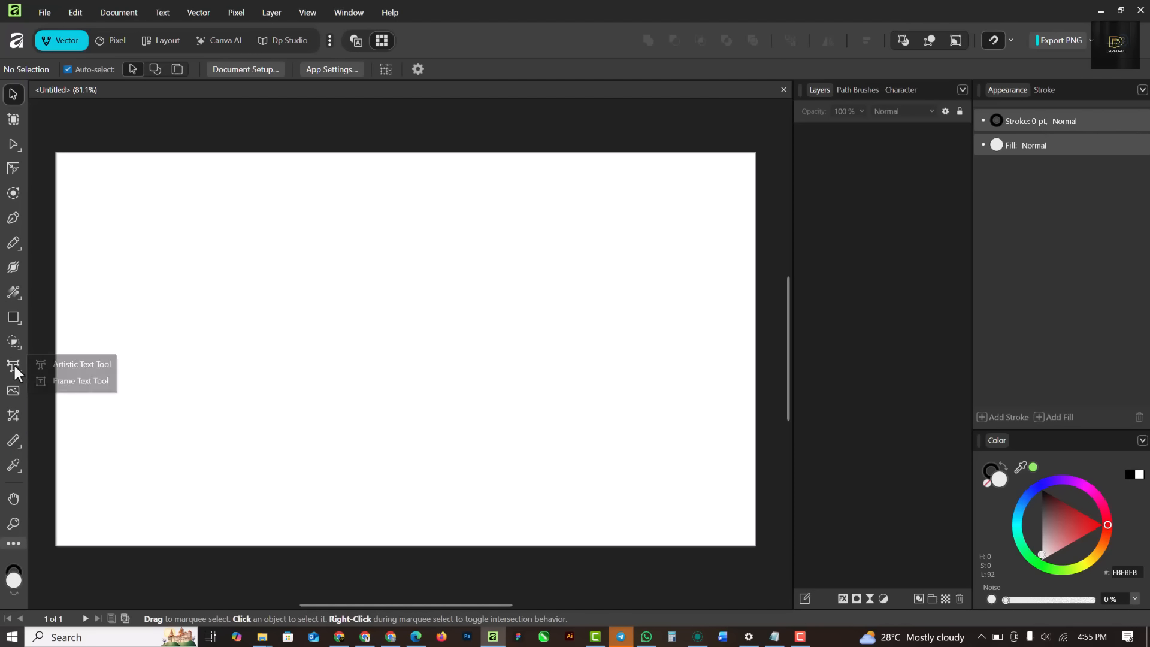
{"action": "key", "text": "t"}
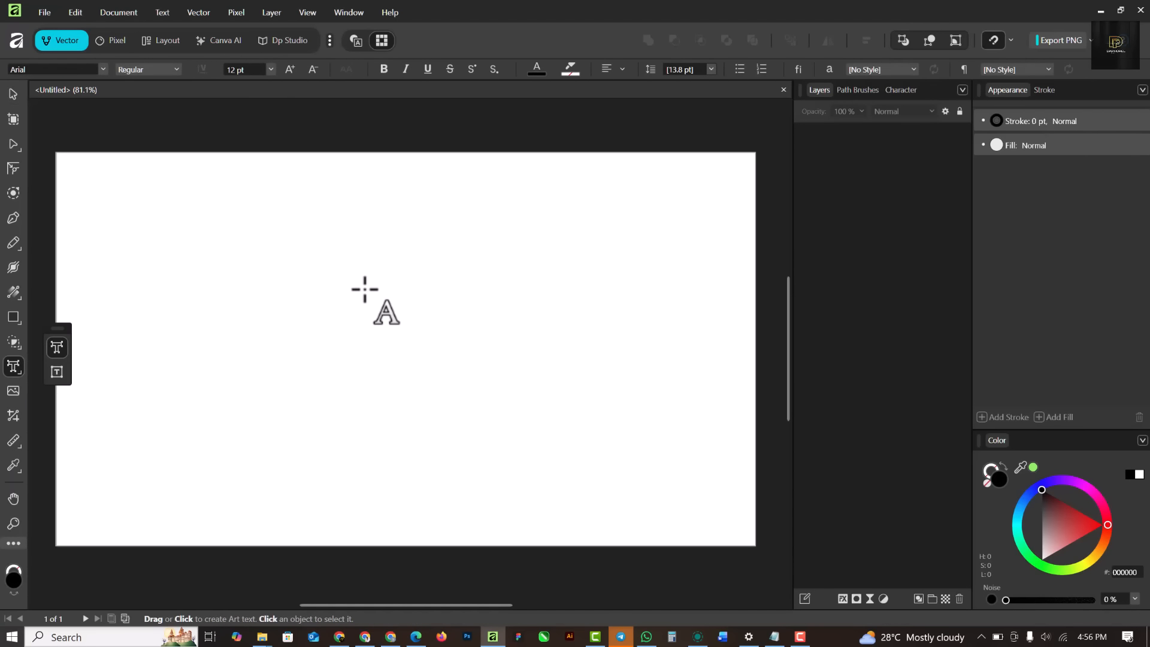
{"action": "left_click", "coordinate": [359, 292]}
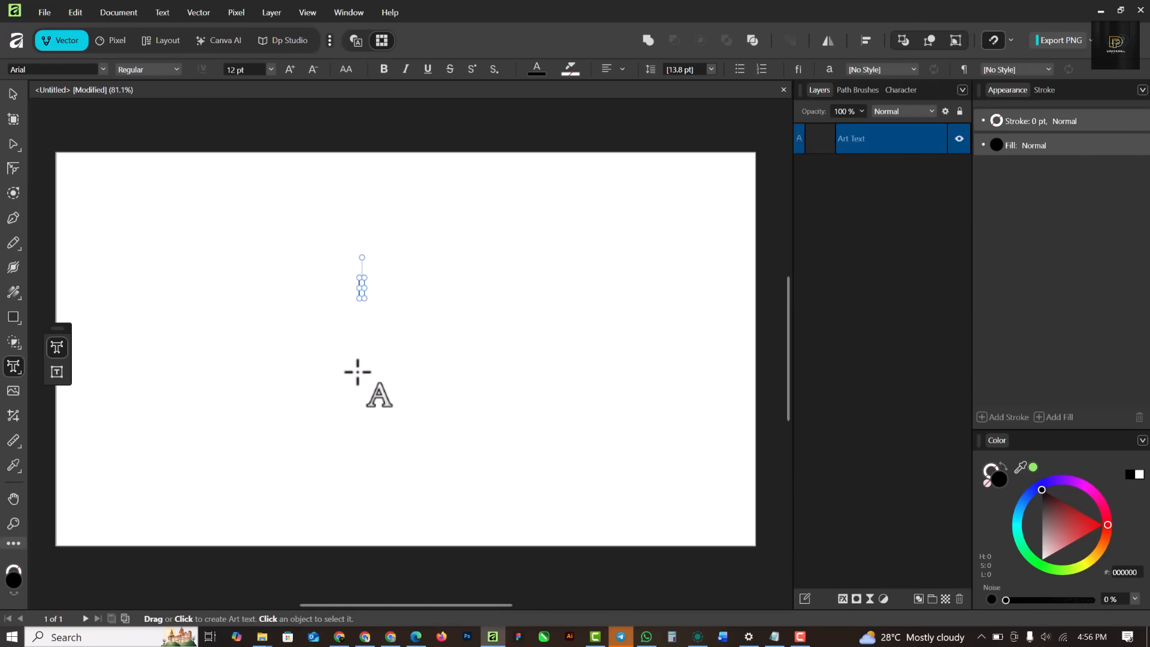
{"action": "type", "text": "BLACK"}
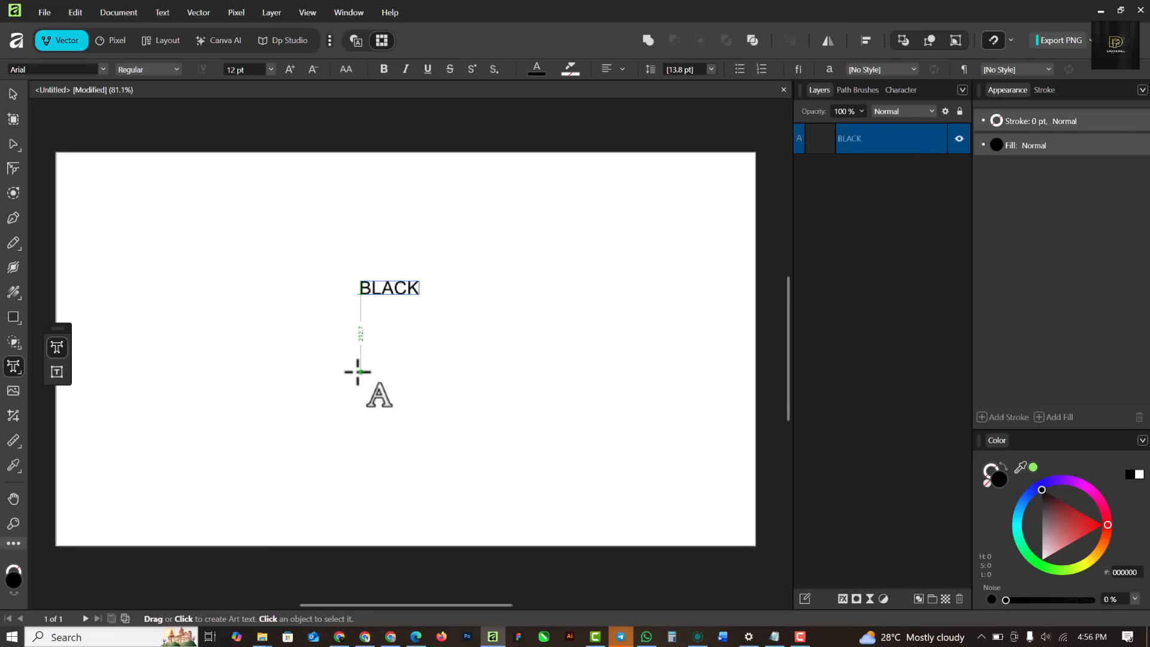
{"action": "key", "text": "Escape"}
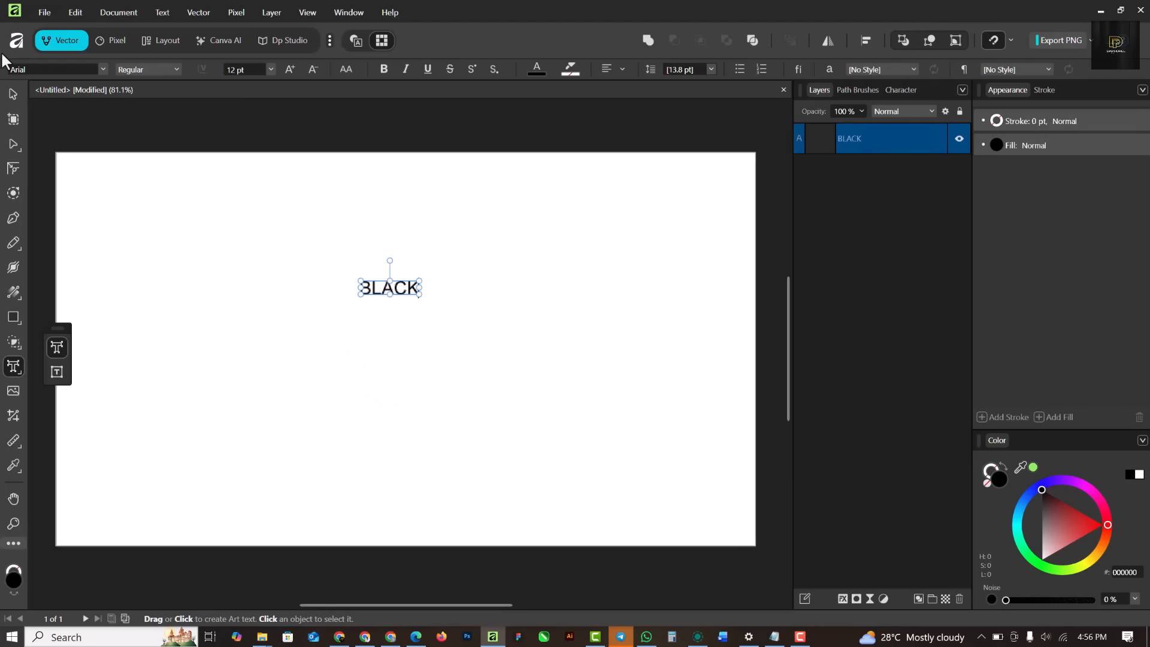
- Enlarge the BLACK text to about 84.6 pt and position it in the upper half of the page
{"action": "left_click", "coordinate": [12, 94]}
{"action": "left_click_drag", "start_coordinate": [422, 296], "coordinate": [680, 452]}
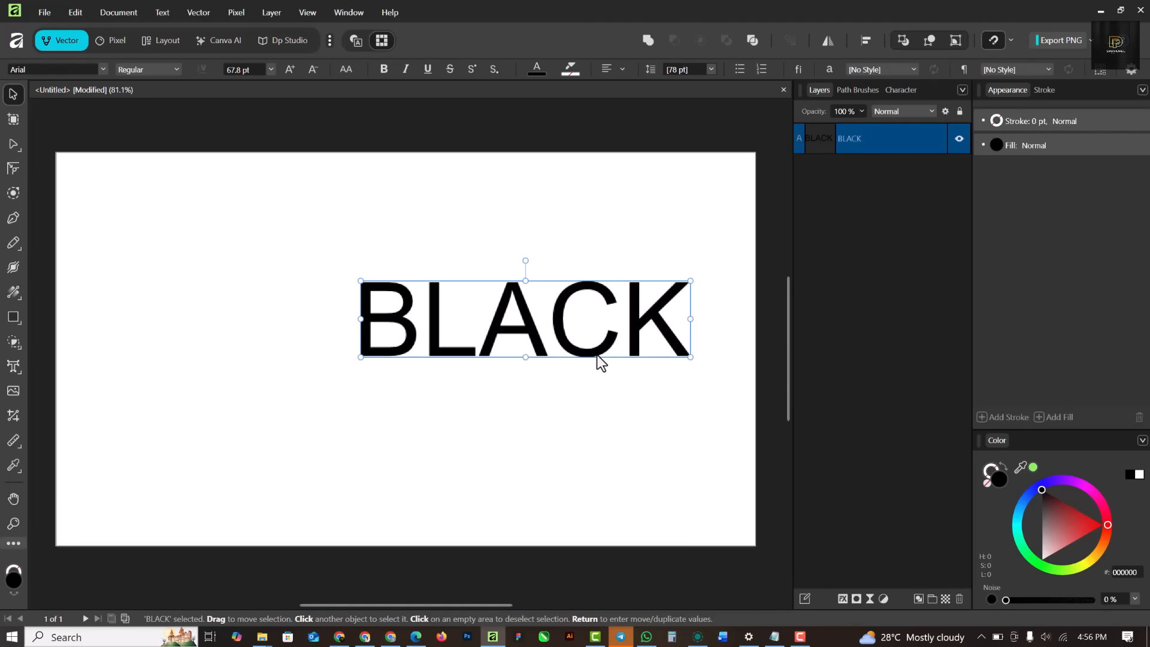
{"action": "left_click_drag", "start_coordinate": [597, 355], "coordinate": [450, 306]}
{"action": "left_click_drag", "start_coordinate": [542, 314], "coordinate": [579, 335]}
{"action": "left_click_drag", "start_coordinate": [520, 293], "coordinate": [510, 285]}
{"action": "left_click_drag", "start_coordinate": [569, 313], "coordinate": [614, 324]}
{"action": "left_click_drag", "start_coordinate": [547, 285], "coordinate": [538, 282]}
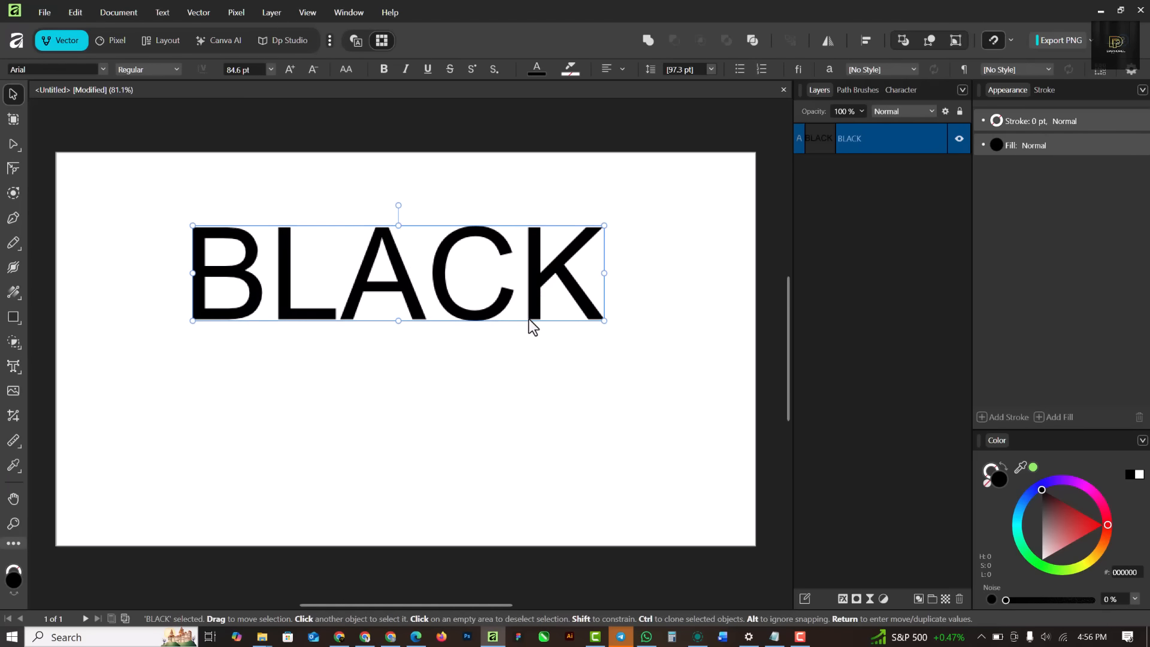
- Set the BLACK text's font to Angelic Child and center the word horizontally in the upper half of the page
{"action": "left_click", "coordinate": [102, 71]}
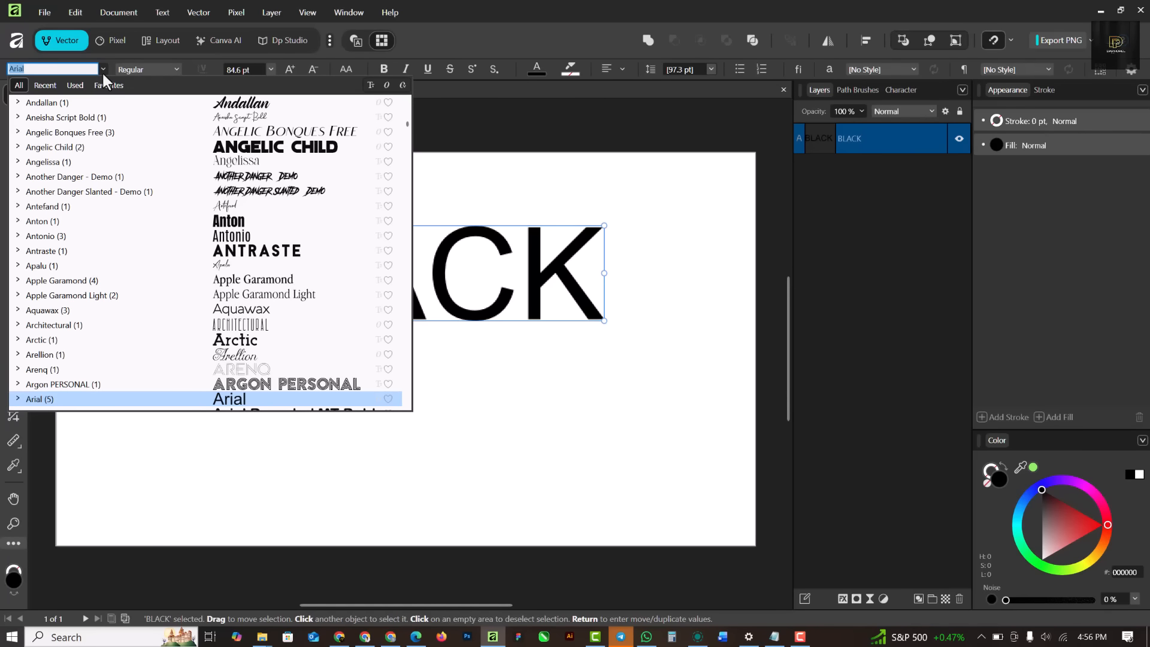
{"action": "left_click", "coordinate": [45, 85]}
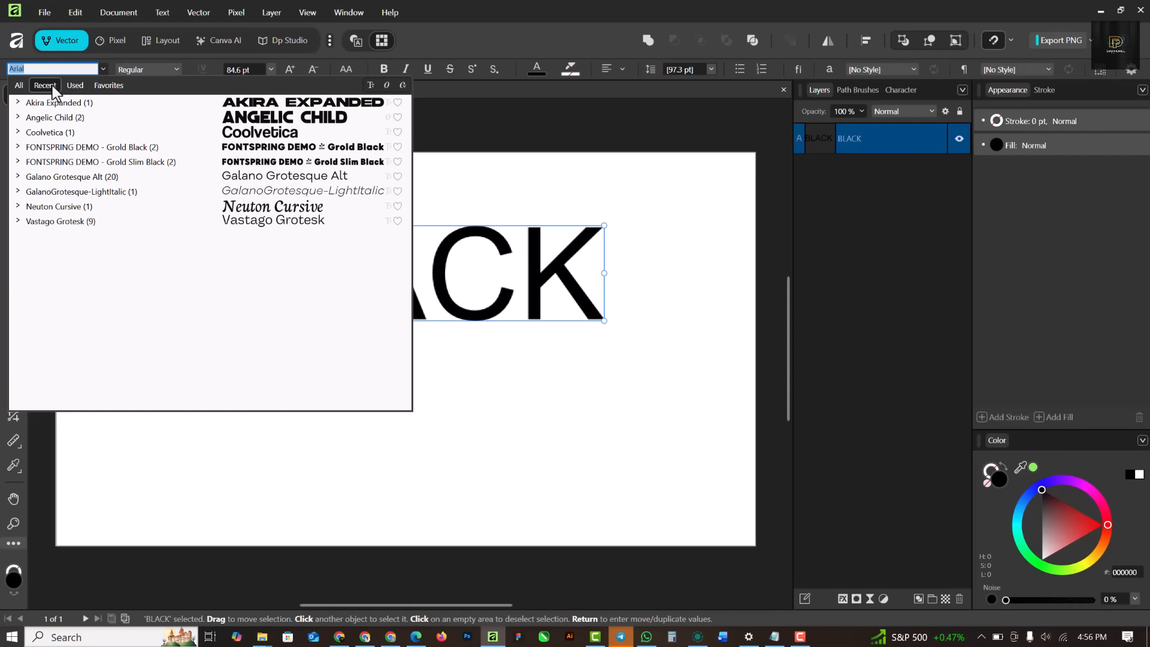
{"action": "left_click", "coordinate": [288, 123]}
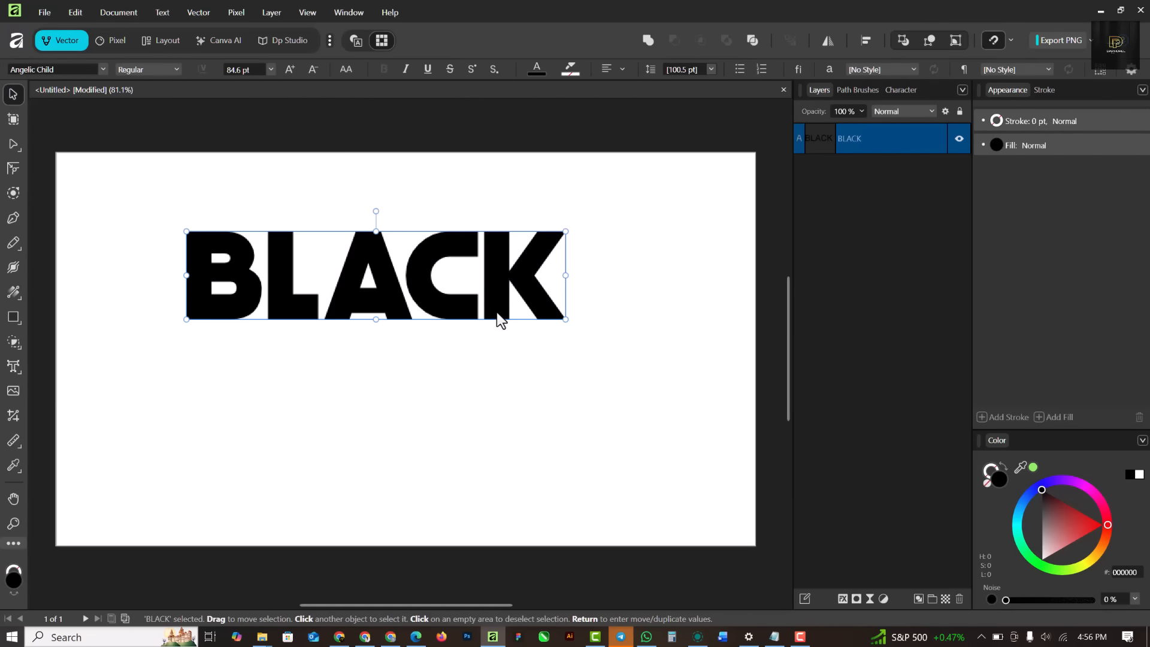
{"action": "left_click_drag", "start_coordinate": [497, 285], "coordinate": [545, 299]}
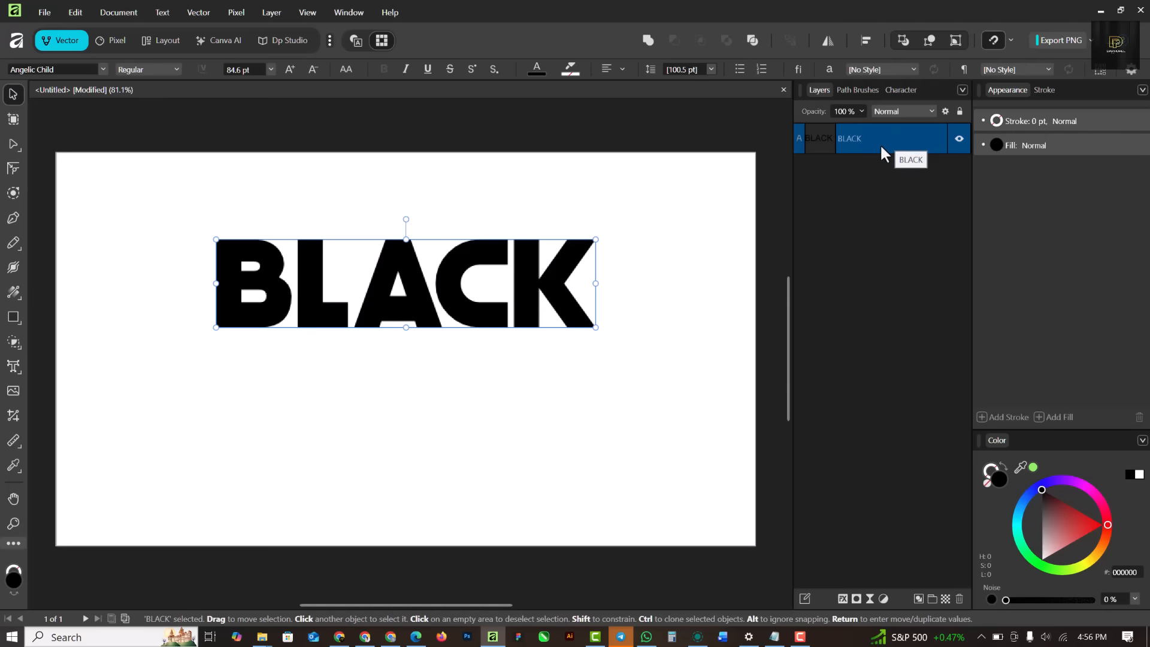
{"action": "left_click_drag", "start_coordinate": [463, 297], "coordinate": [465, 288]}
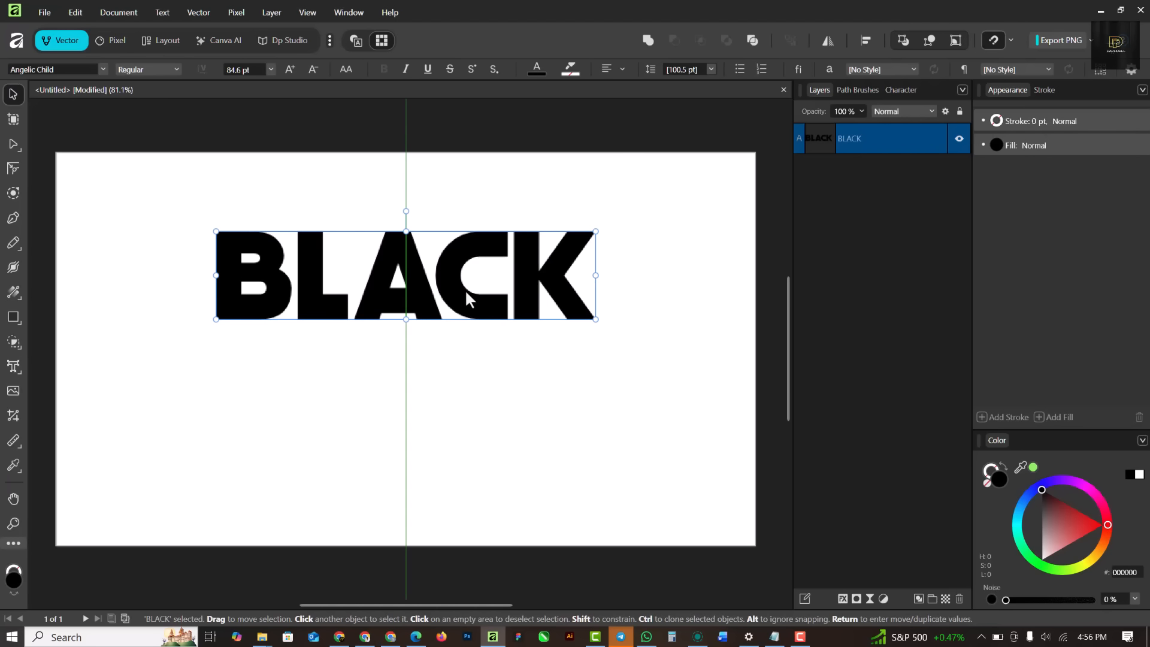
- Fill the BLACK text with pure red, FF0000
{"action": "left_click", "coordinate": [1096, 521]}
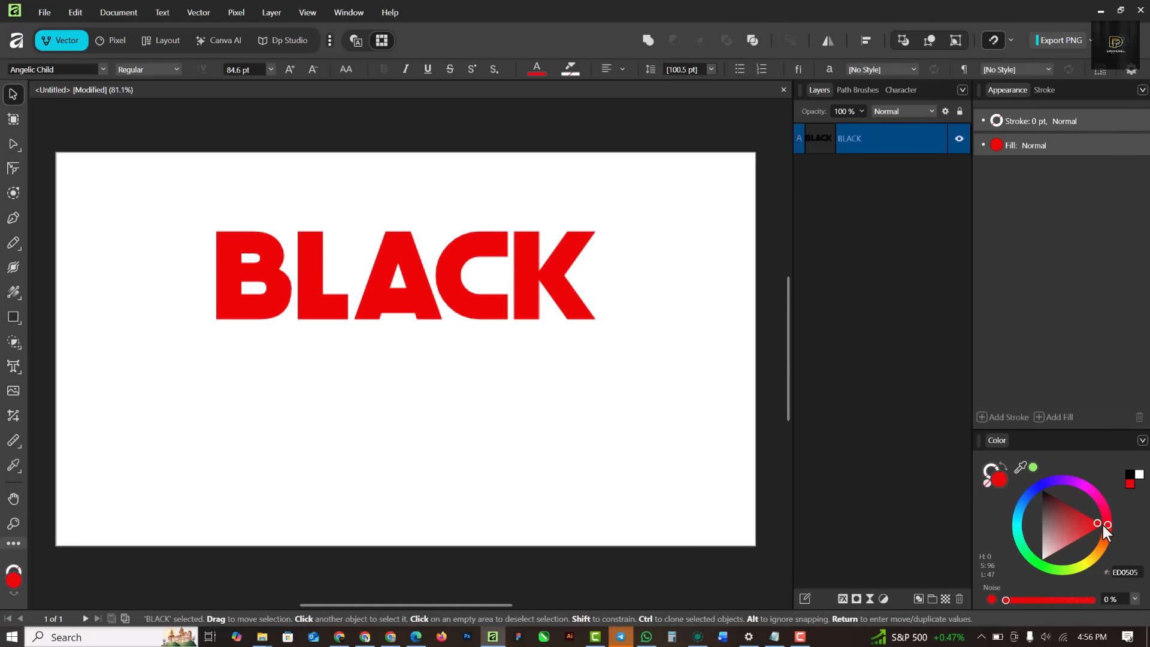
{"action": "left_click", "coordinate": [1108, 530]}
{"action": "left_click", "coordinate": [450, 296]}
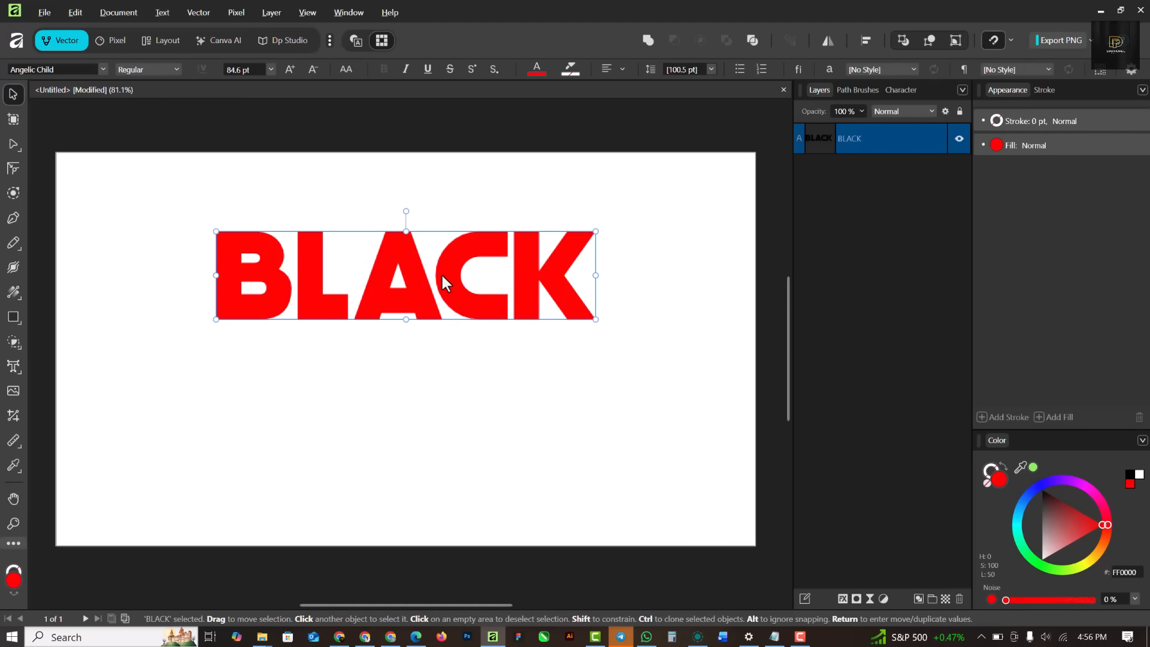
- Duplicate the BLACK text below the original, change the copy to "FRIDAY" and position it with a small gap beneath
{"action": "left_click_drag", "start_coordinate": [441, 272], "coordinate": [446, 371]}
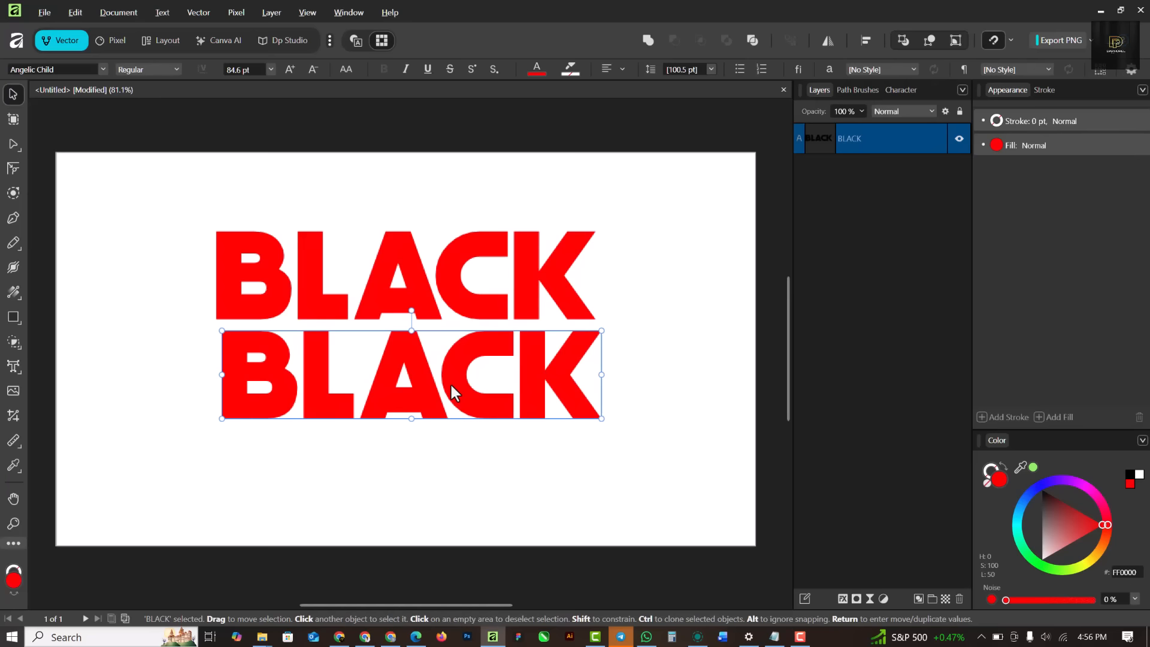
{"action": "key", "text": "t"}
{"action": "left_click", "coordinate": [438, 385]}
{"action": "key", "text": "ctrl+a"}
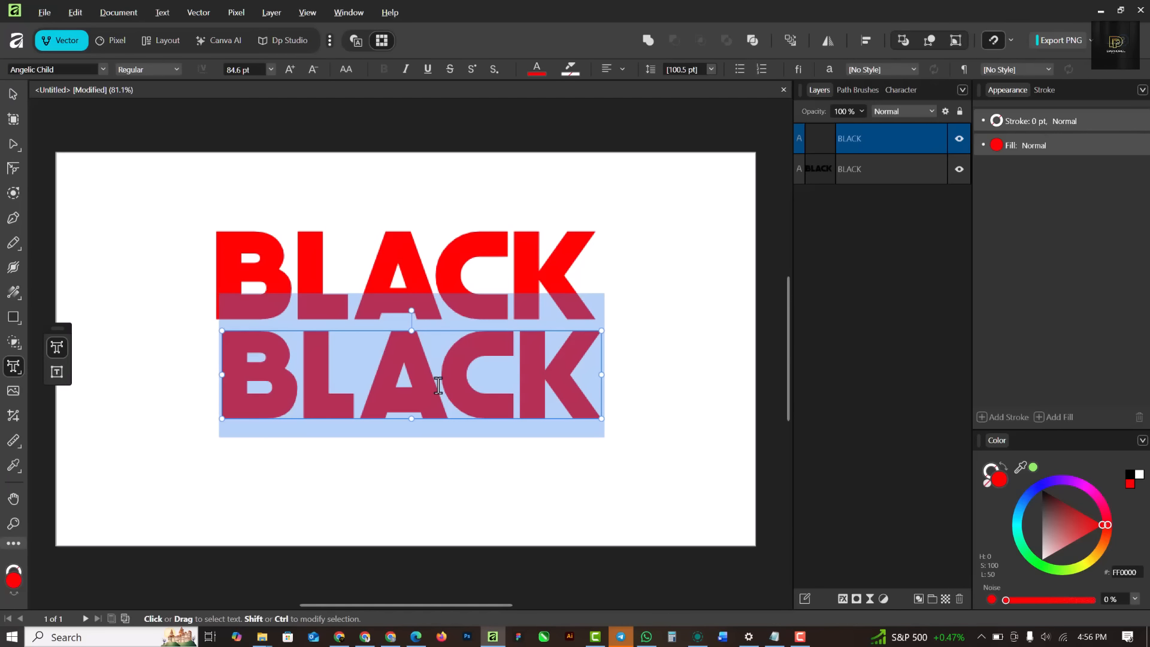
{"action": "triple_click", "coordinate": [439, 385]}
{"action": "type", "text": "FRID"}
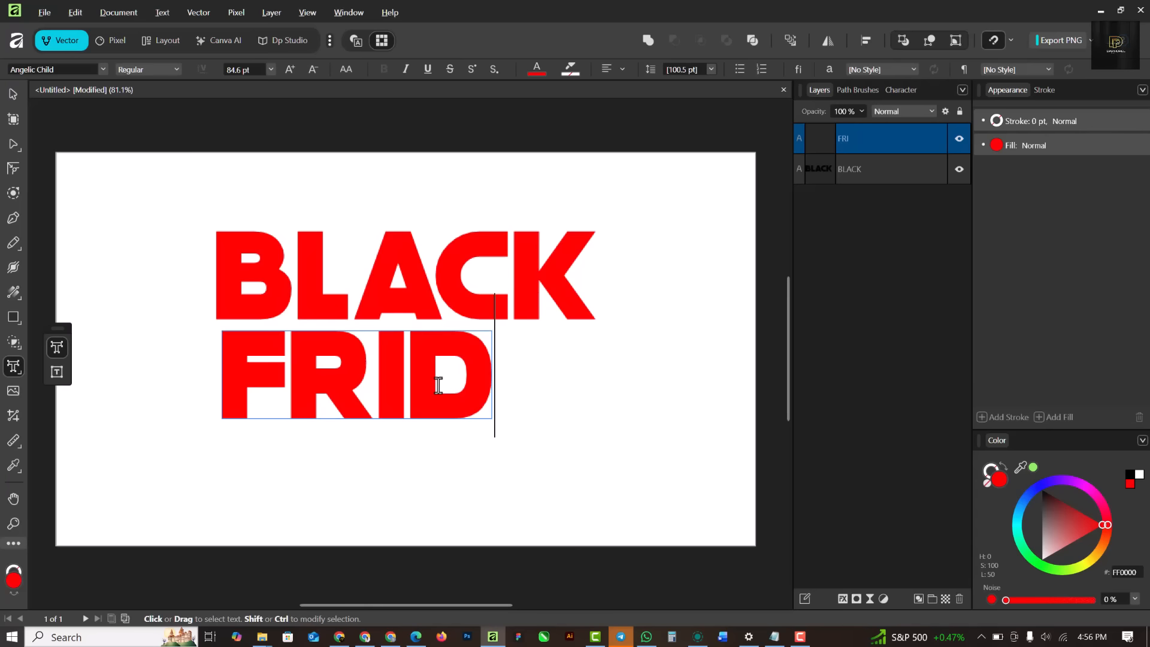
{"action": "type", "text": "AY"}
{"action": "key", "text": "Escape"}
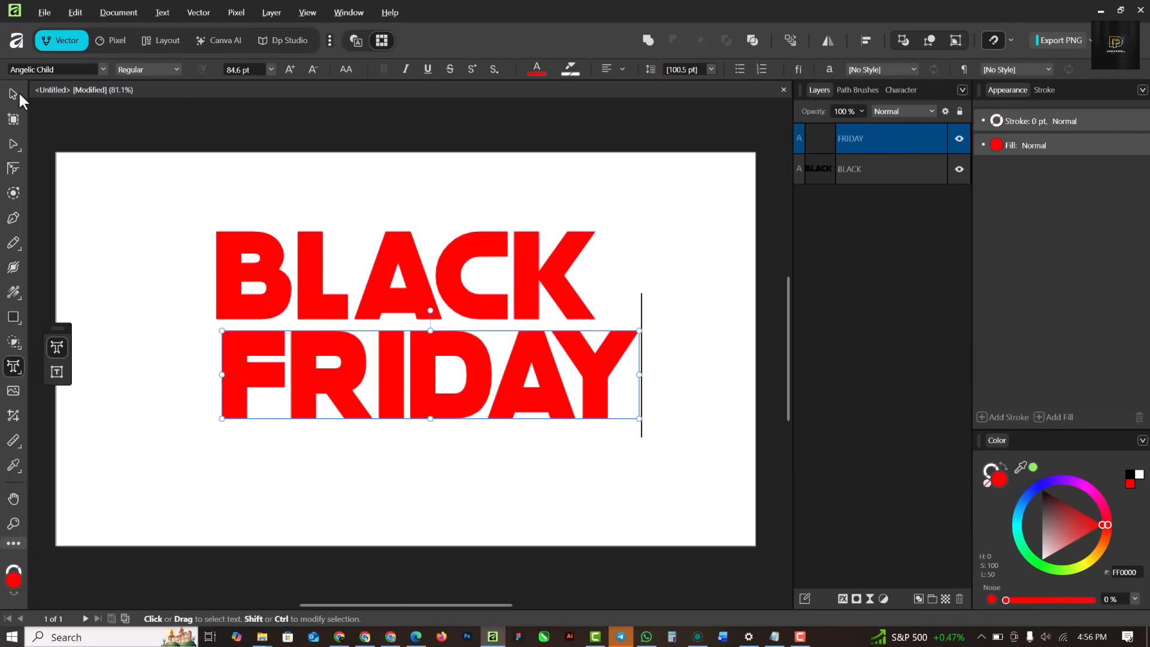
{"action": "left_click", "coordinate": [18, 96]}
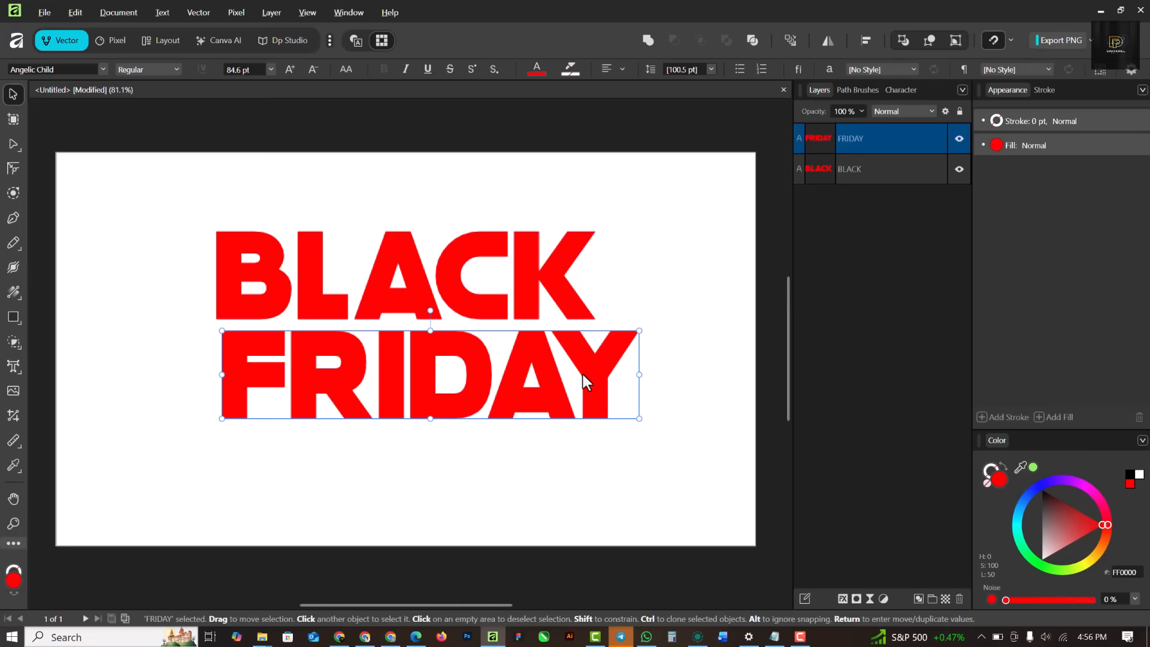
{"action": "left_click_drag", "start_coordinate": [583, 375], "coordinate": [561, 385]}
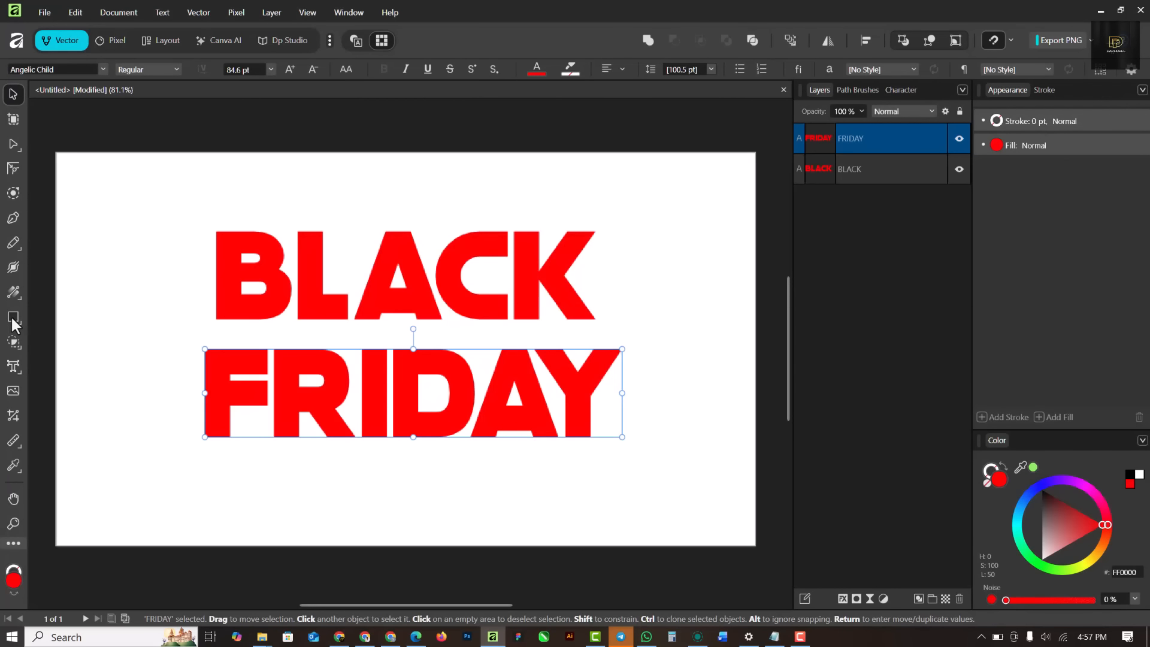
- Draw a rectangle slightly larger than the word BLACK over it and move it behind both texts
{"action": "left_click", "coordinate": [12, 318]}
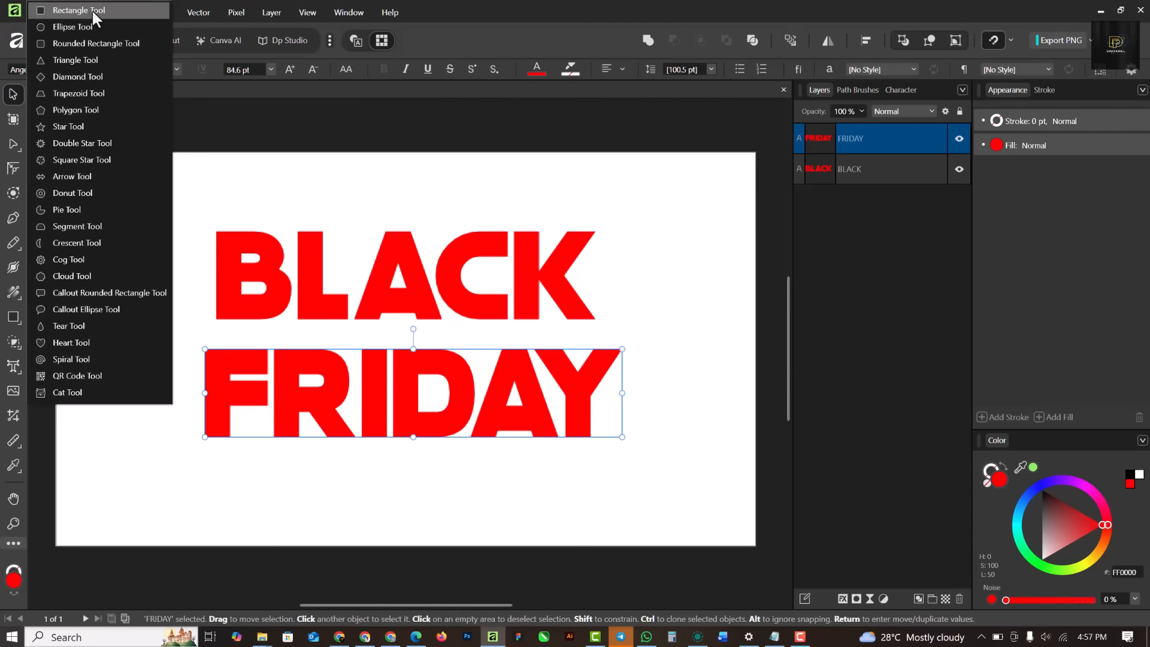
{"action": "left_click", "coordinate": [92, 10]}
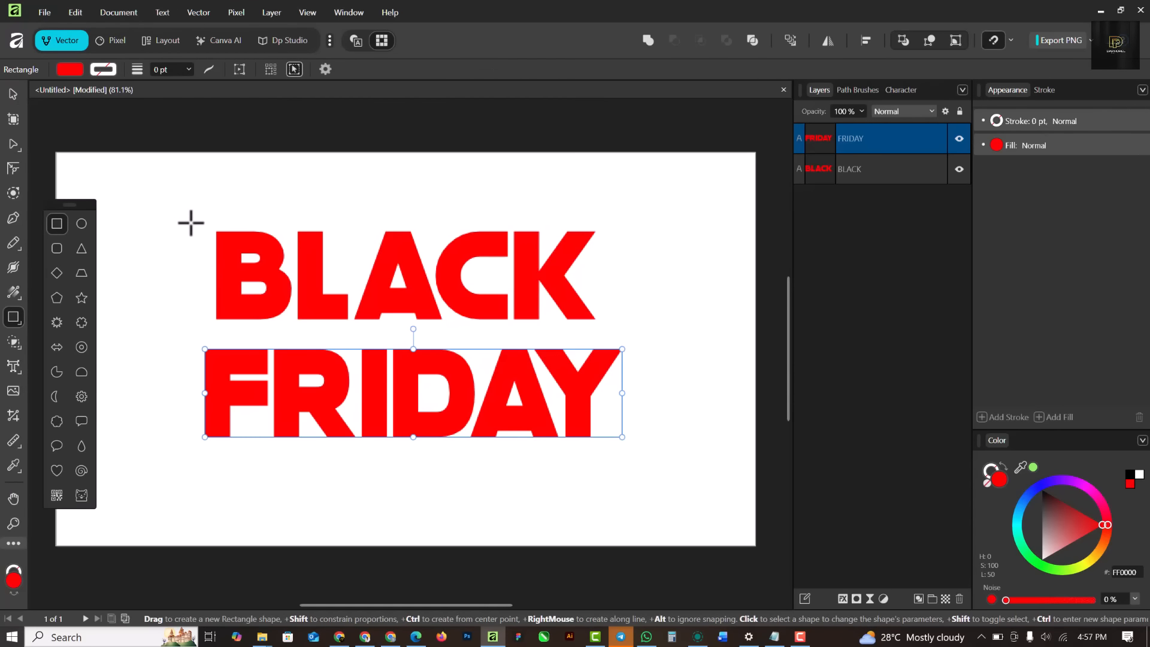
{"action": "left_click_drag", "start_coordinate": [197, 219], "coordinate": [622, 335]}
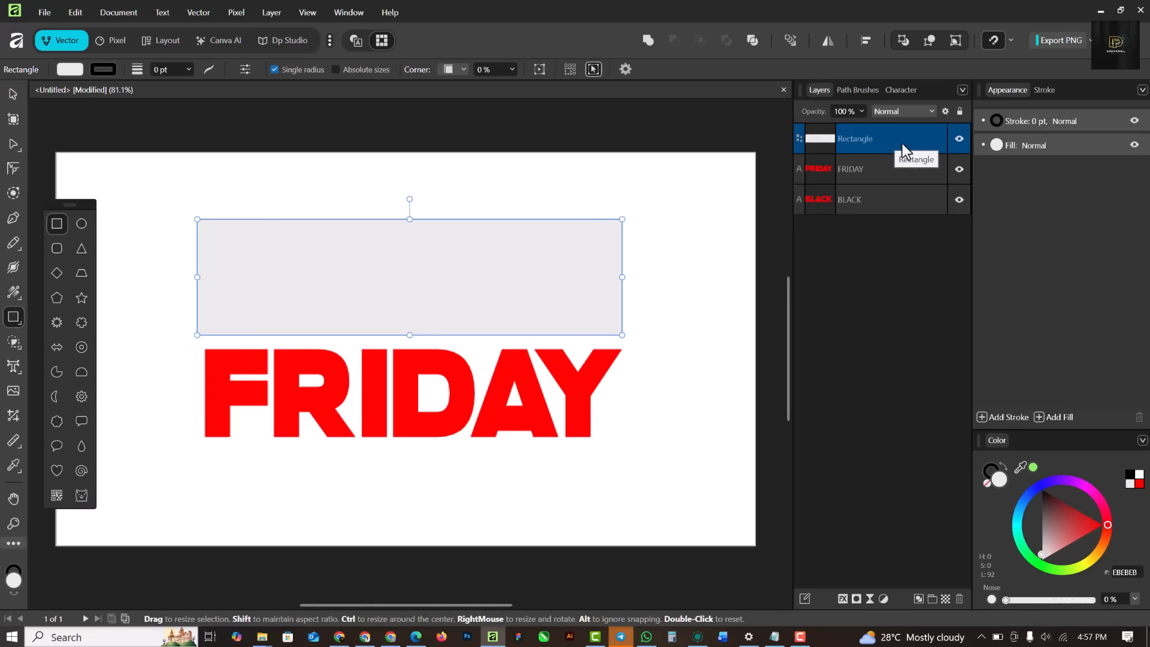
{"action": "left_click_drag", "start_coordinate": [904, 143], "coordinate": [899, 243]}
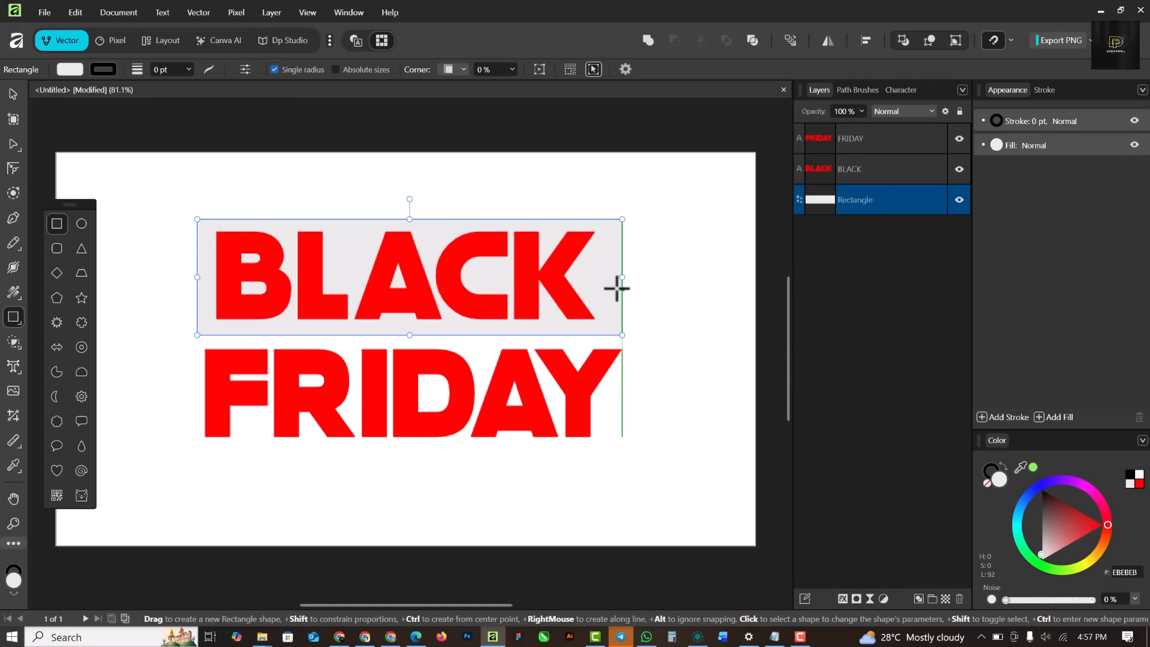
- Duplicate the rectangle, place the copy directly below behind FRIDAY and widen it past both ends of the word
{"action": "left_click", "coordinate": [8, 97]}
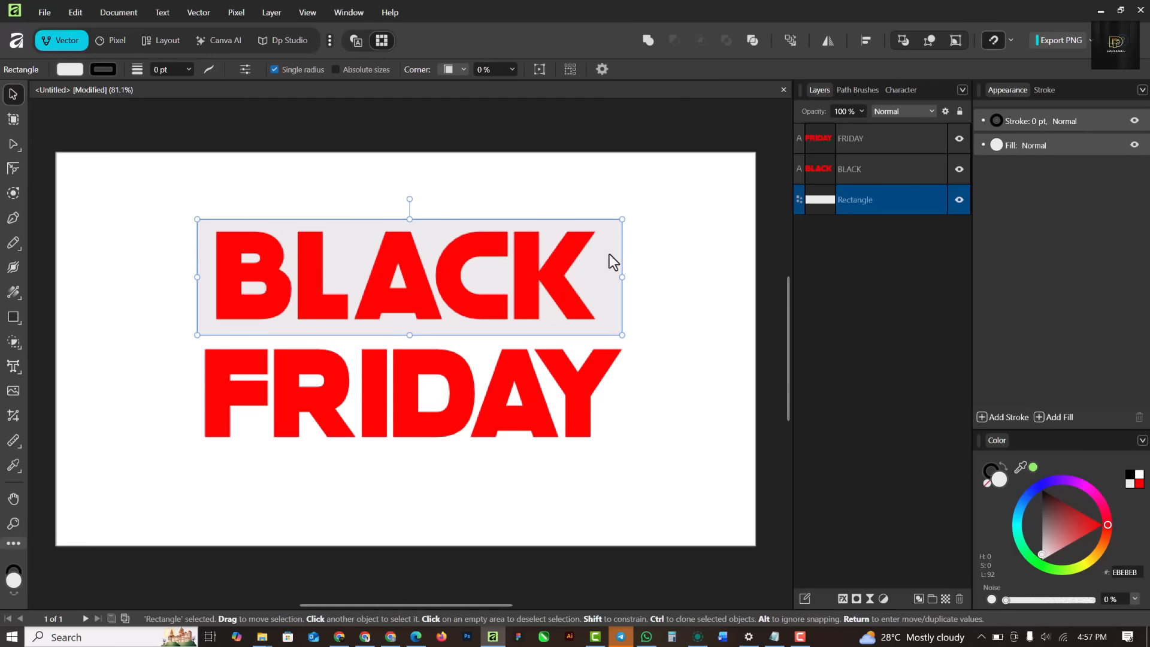
{"action": "key", "text": "ctrl+j"}
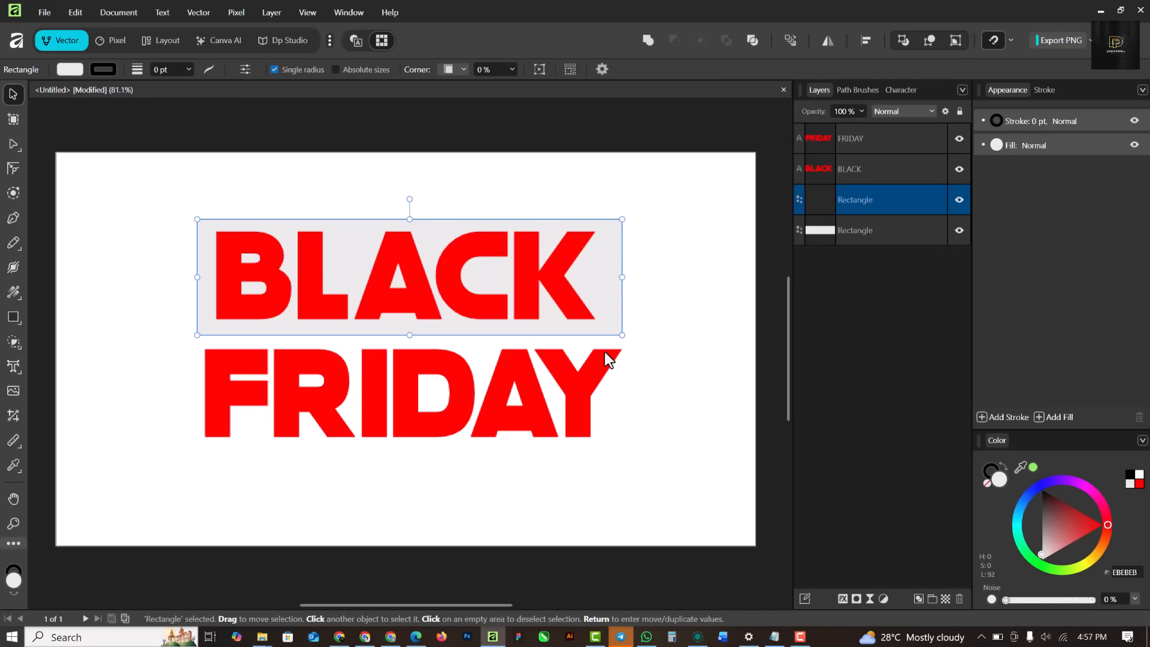
{"action": "left_click_drag", "start_coordinate": [604, 352], "coordinate": [658, 394]}
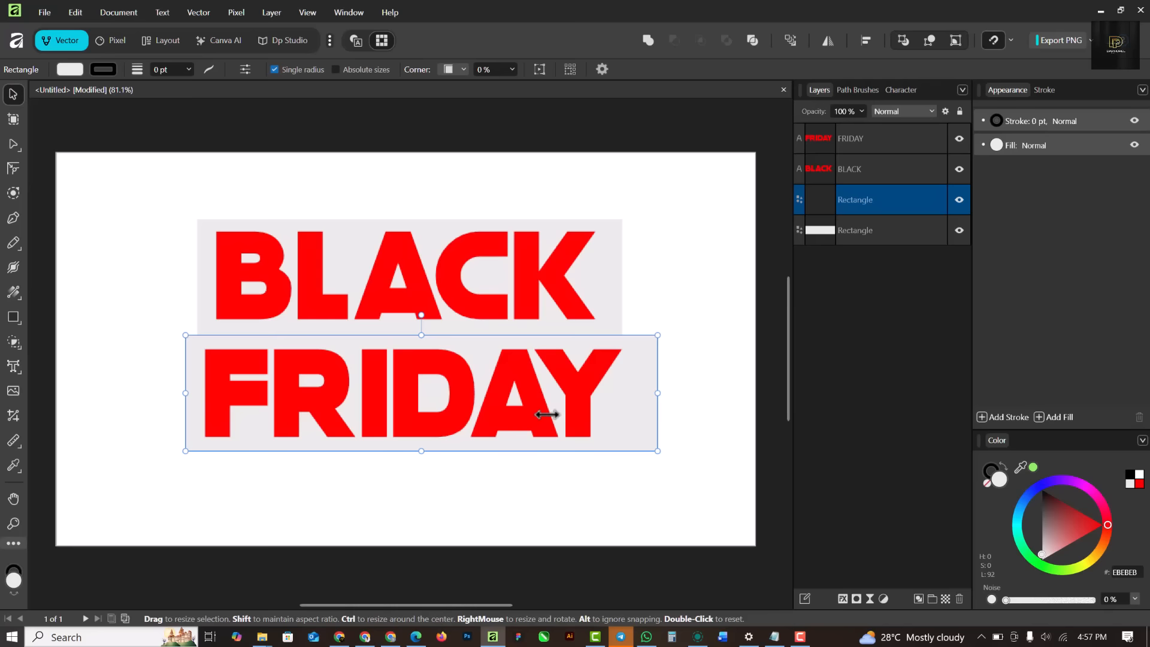
{"action": "left_click_drag", "start_coordinate": [183, 392], "coordinate": [175, 421]}
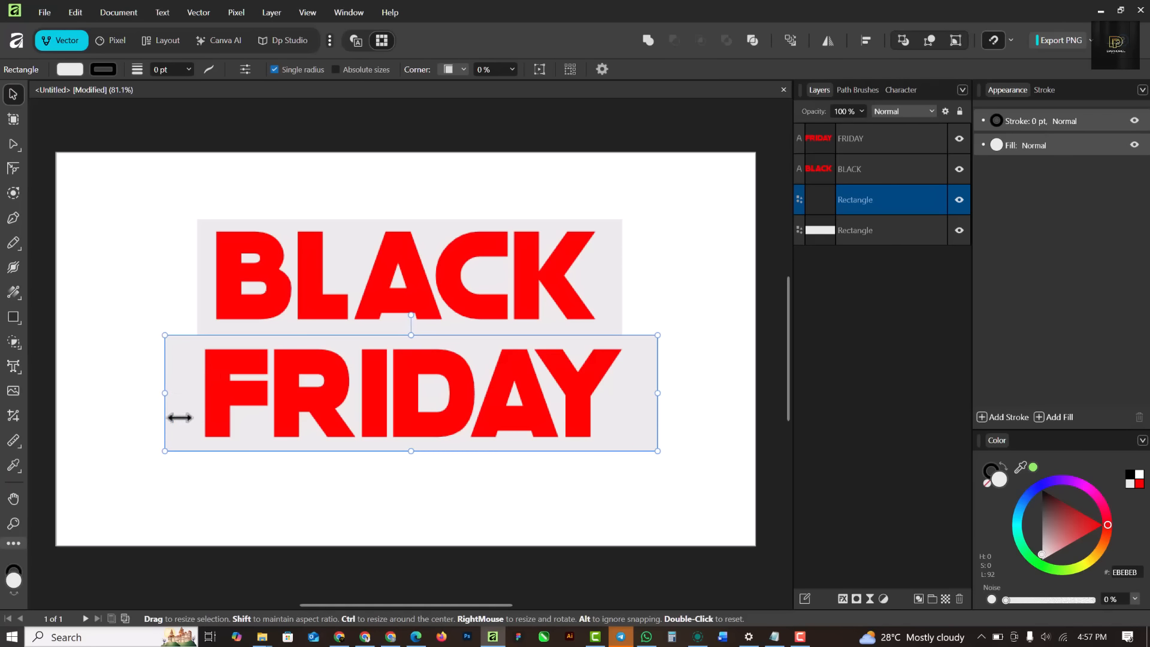
- Draw a rectangle covering the whole page, placed behind all other objects and filled with grey C1C1C1
{"action": "left_click", "coordinate": [595, 231]}
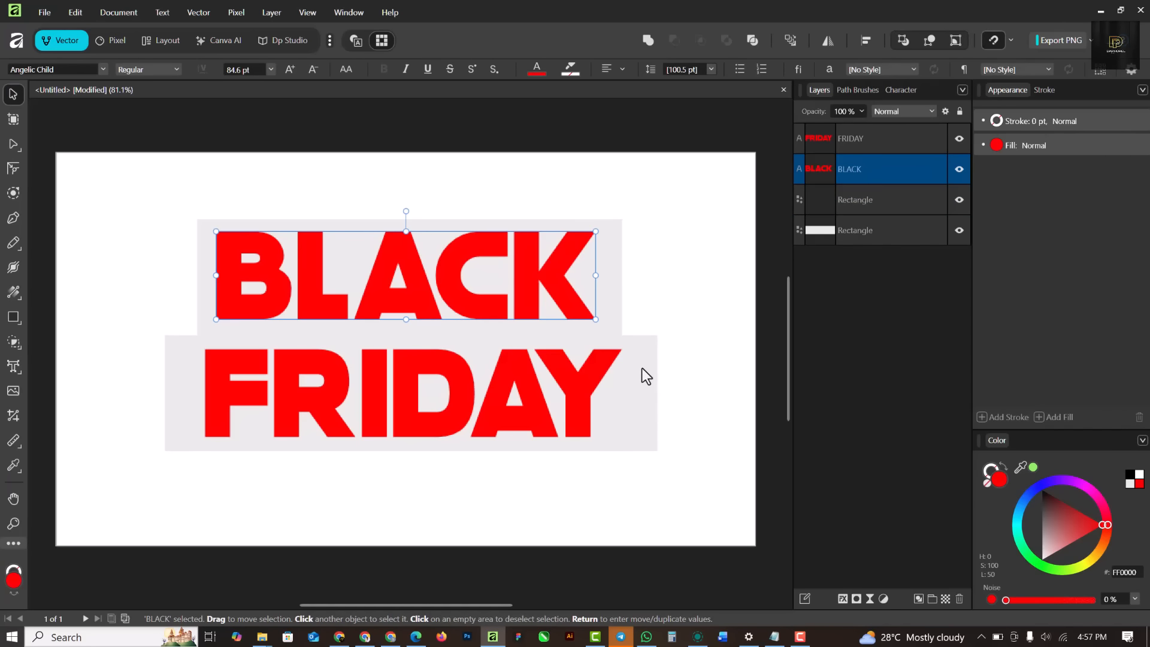
{"action": "left_click", "coordinate": [707, 306]}
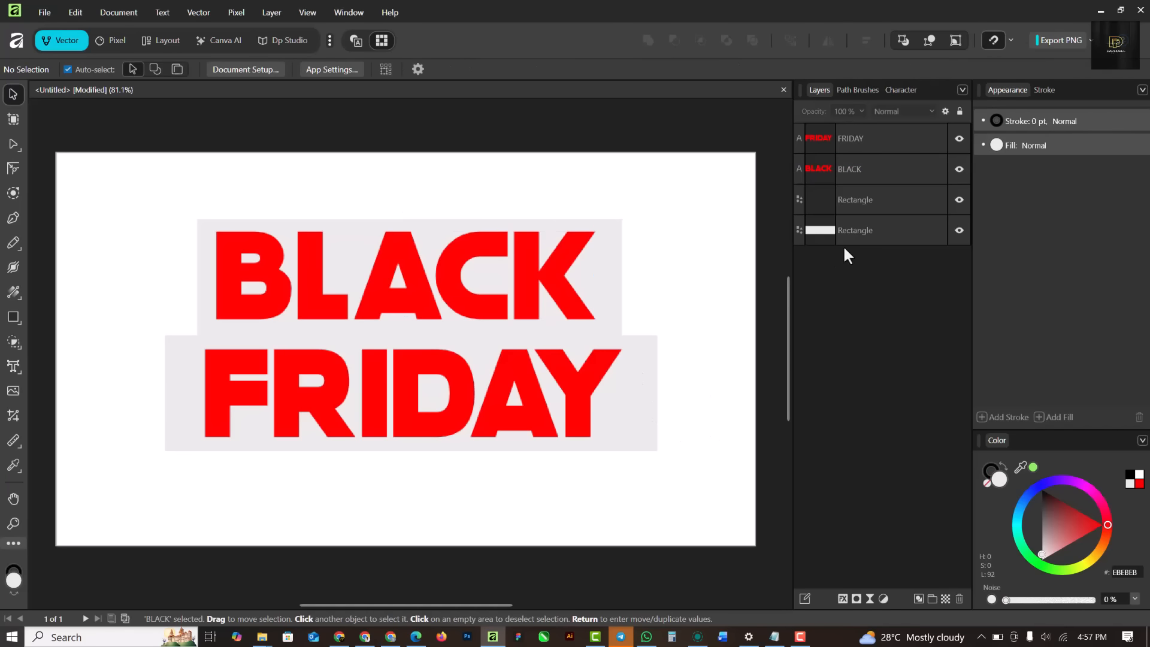
{"action": "left_click", "coordinate": [877, 233]}
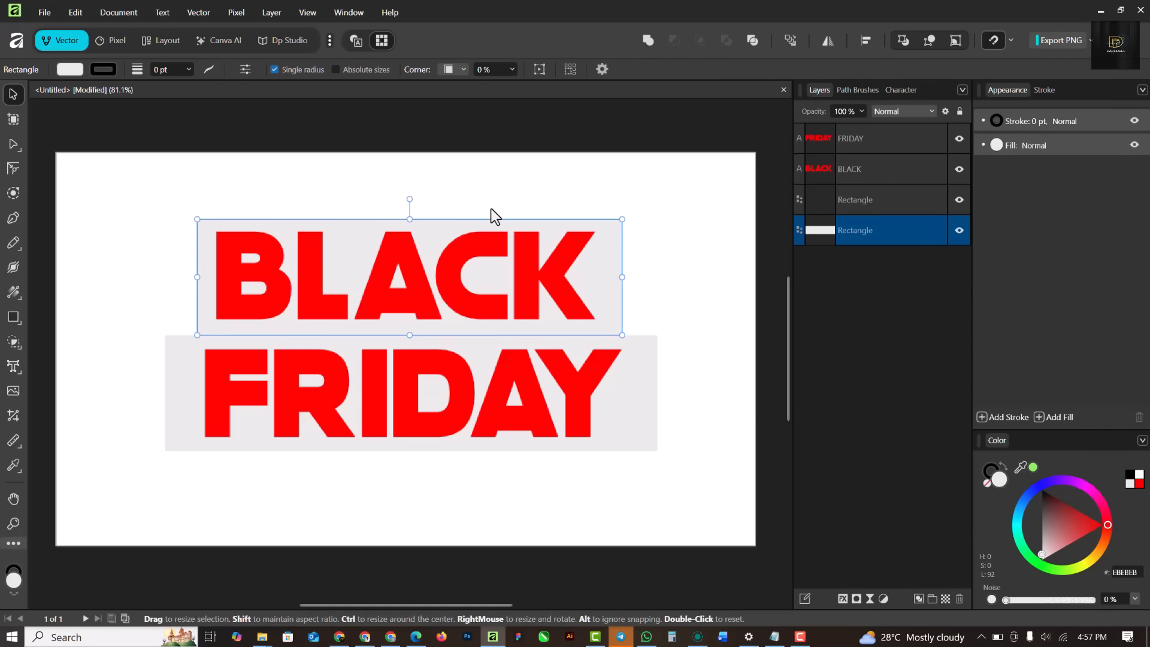
{"action": "left_click", "coordinate": [12, 321]}
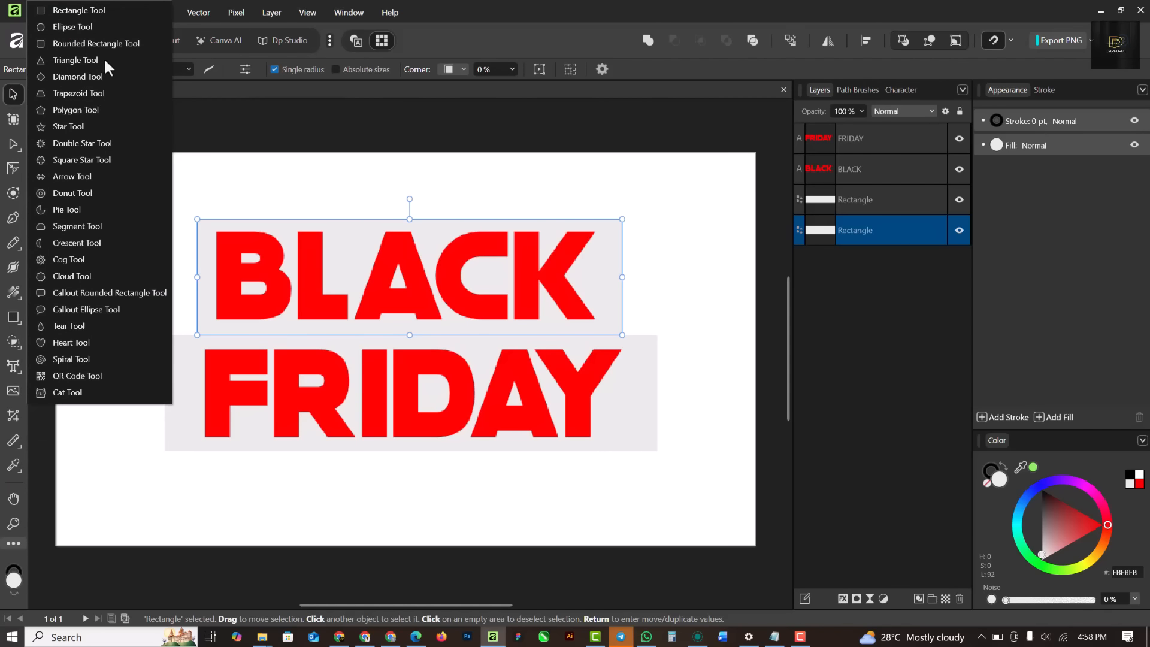
{"action": "left_click", "coordinate": [79, 11]}
{"action": "left_click_drag", "start_coordinate": [46, 140], "coordinate": [744, 545]}
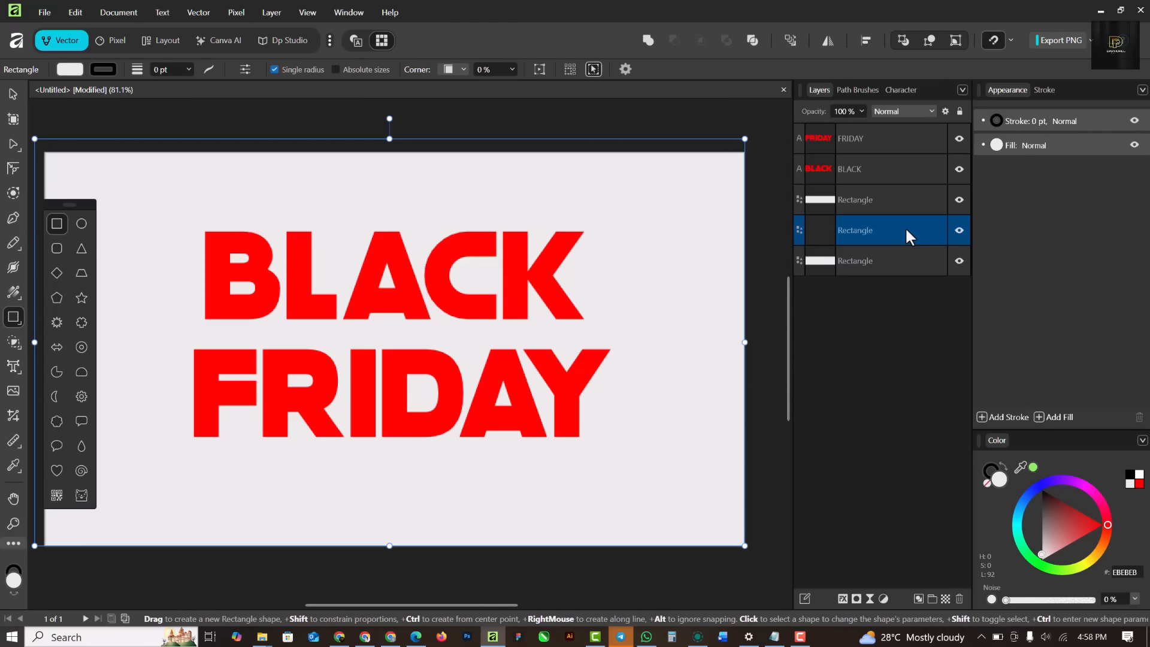
{"action": "left_click_drag", "start_coordinate": [906, 229], "coordinate": [896, 317]}
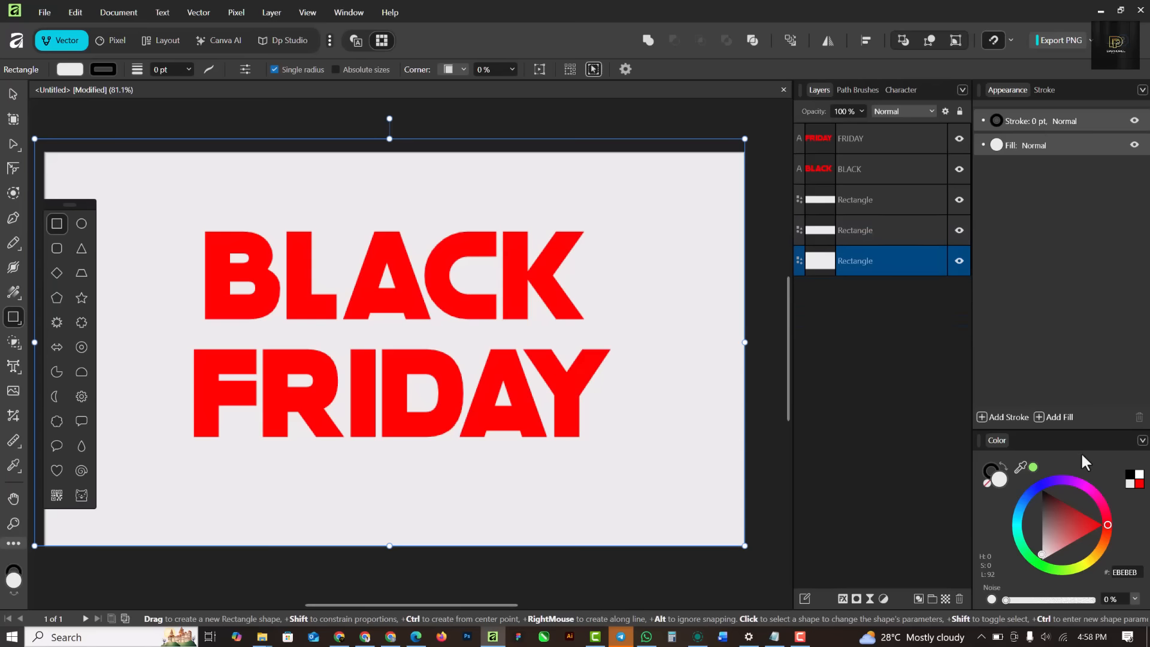
{"action": "mouse_move", "coordinate": [1043, 552]}
{"action": "left_mouse_down"}
{"action": "mouse_move", "coordinate": [1040, 533]}
{"action": "mouse_move", "coordinate": [1041, 544]}
{"action": "left_mouse_up"}
- Fill the rectangle behind FRIDAY with white FFFFFF and move it below the BLACK backing rectangle in the layer order
{"action": "left_click", "coordinate": [14, 94]}
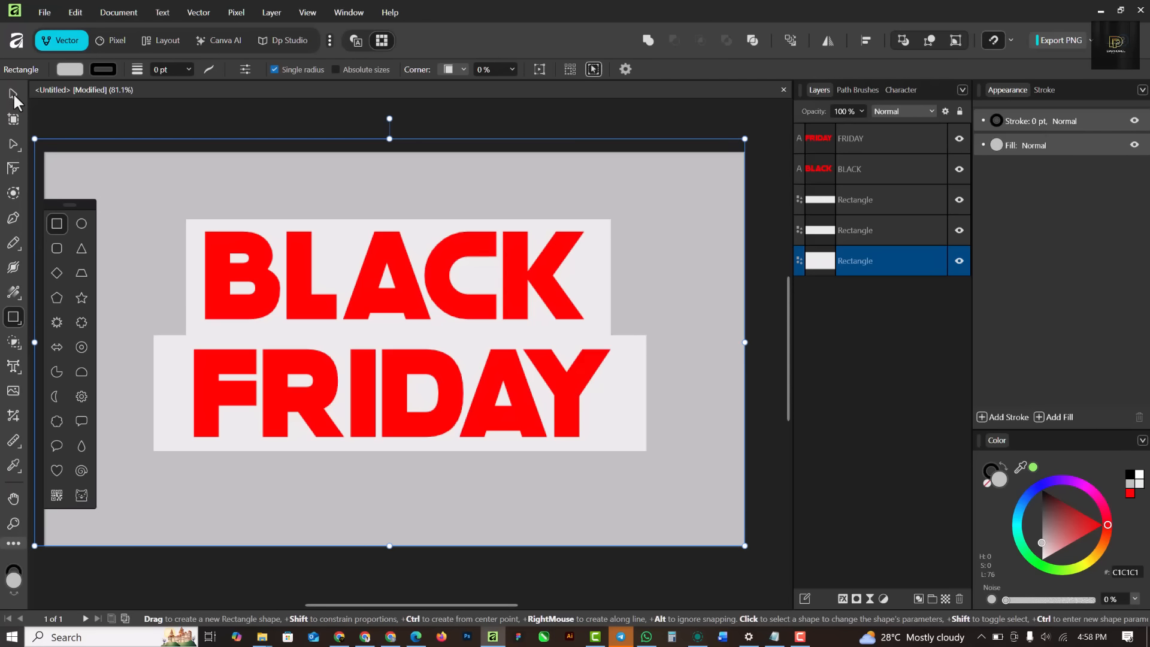
{"action": "left_click", "coordinate": [463, 291]}
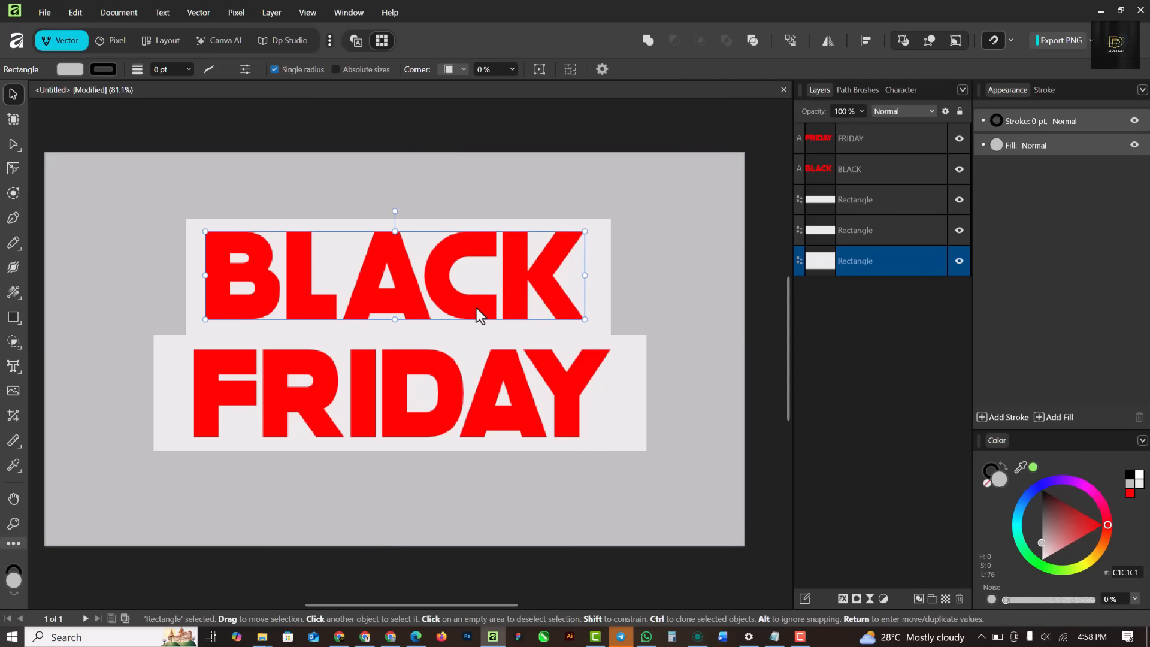
{"action": "left_click", "coordinate": [602, 251]}
{"action": "left_click", "coordinate": [636, 378]}
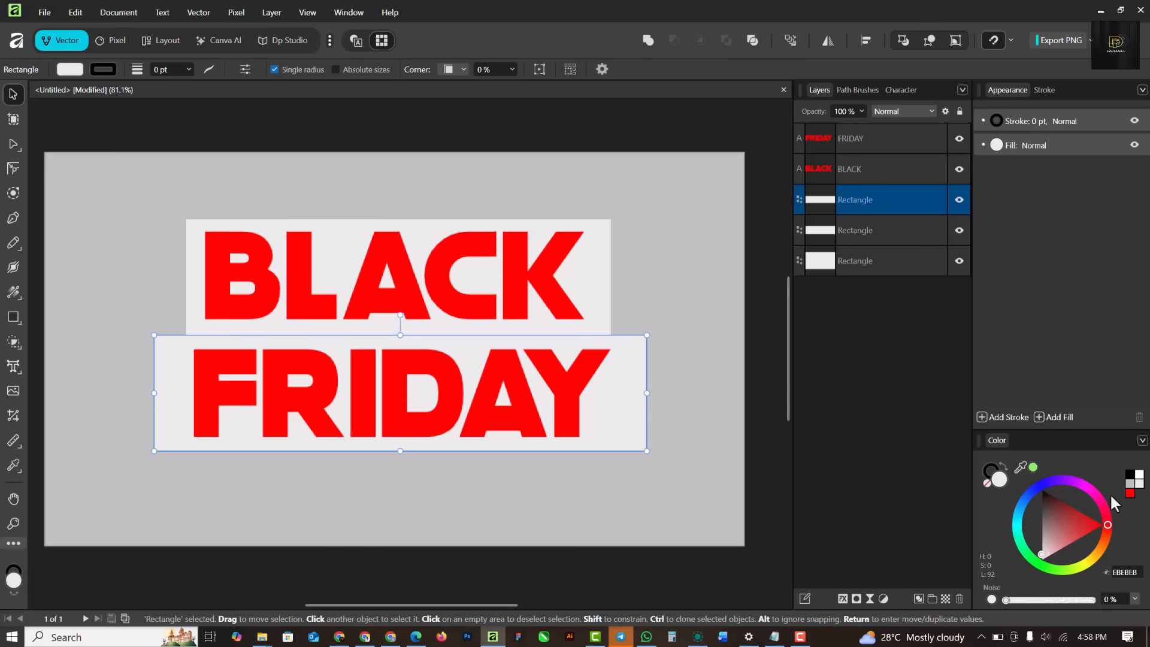
{"action": "left_click", "coordinate": [1139, 474]}
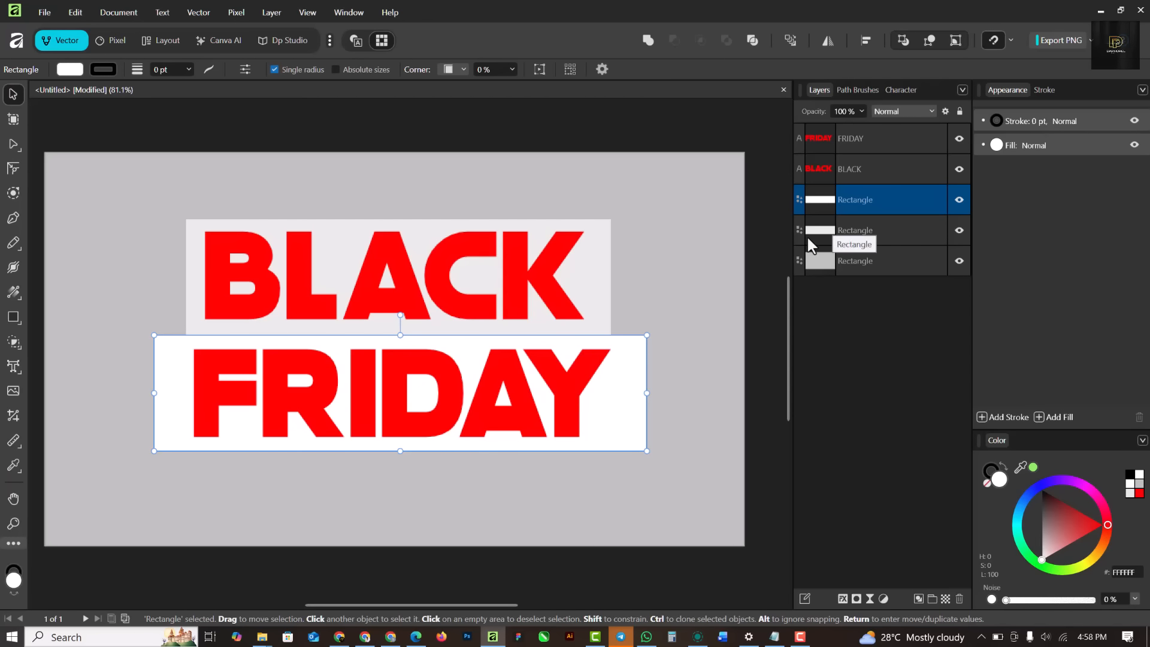
{"action": "left_click", "coordinate": [856, 229]}
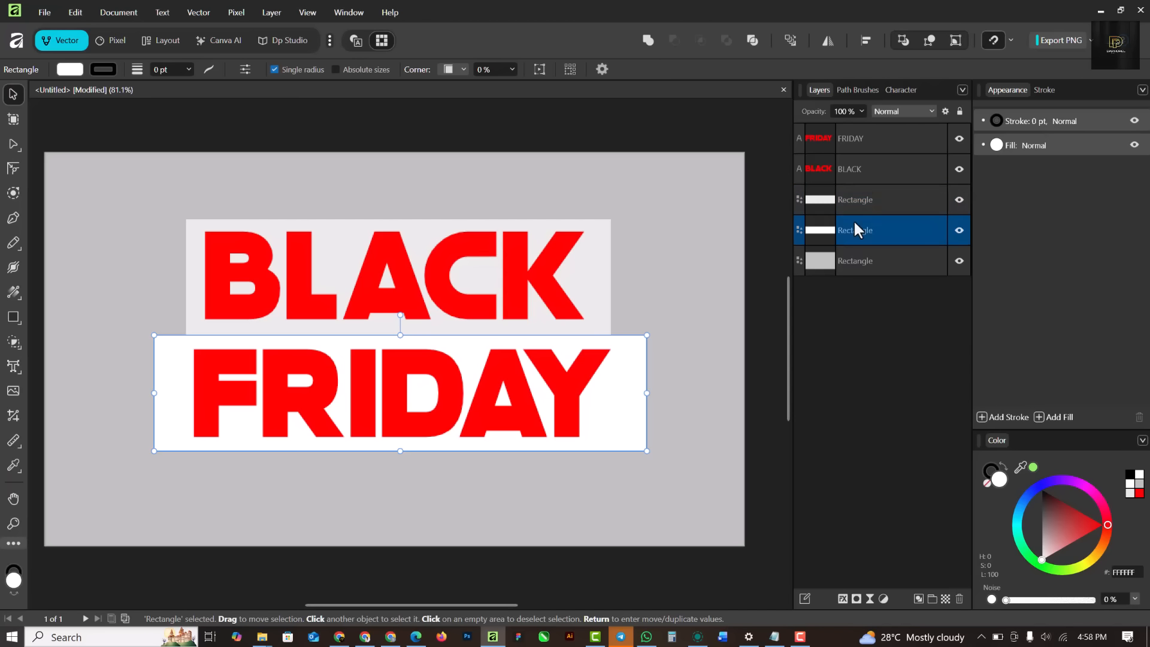
- Nudge the BLACK text and its backing rectangle down over the FRIDAY rectangle's upper edge and rotate both slightly counterclockwise
{"action": "left_click", "coordinate": [598, 312]}
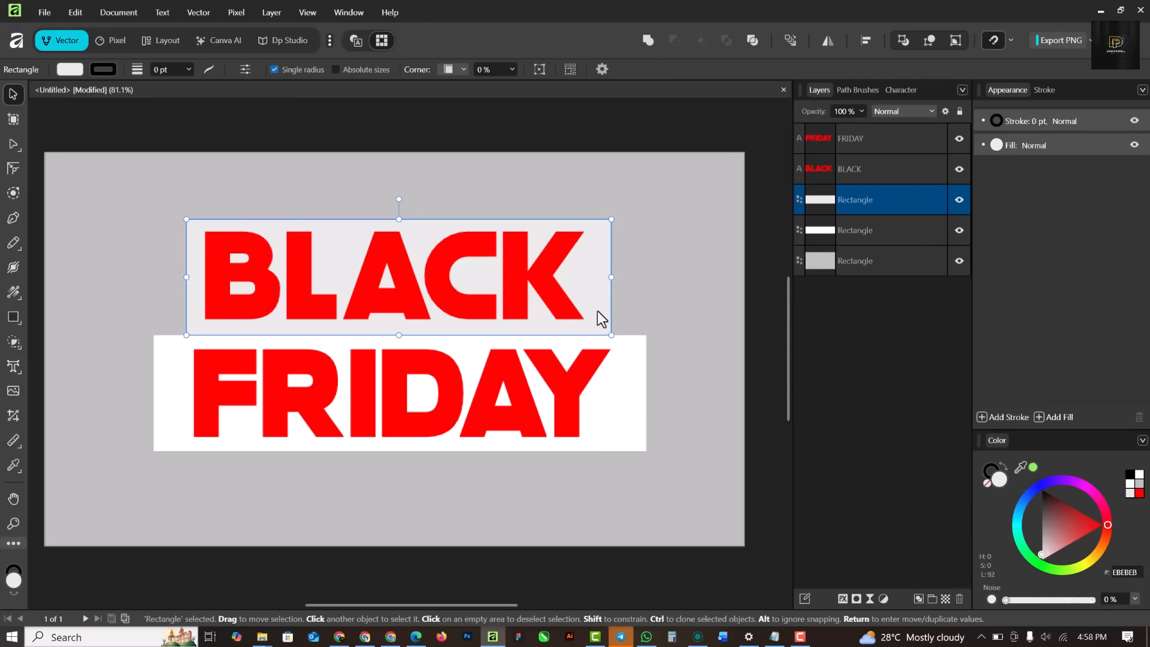
{"action": "left_click", "coordinate": [520, 271], "text": "shift"}
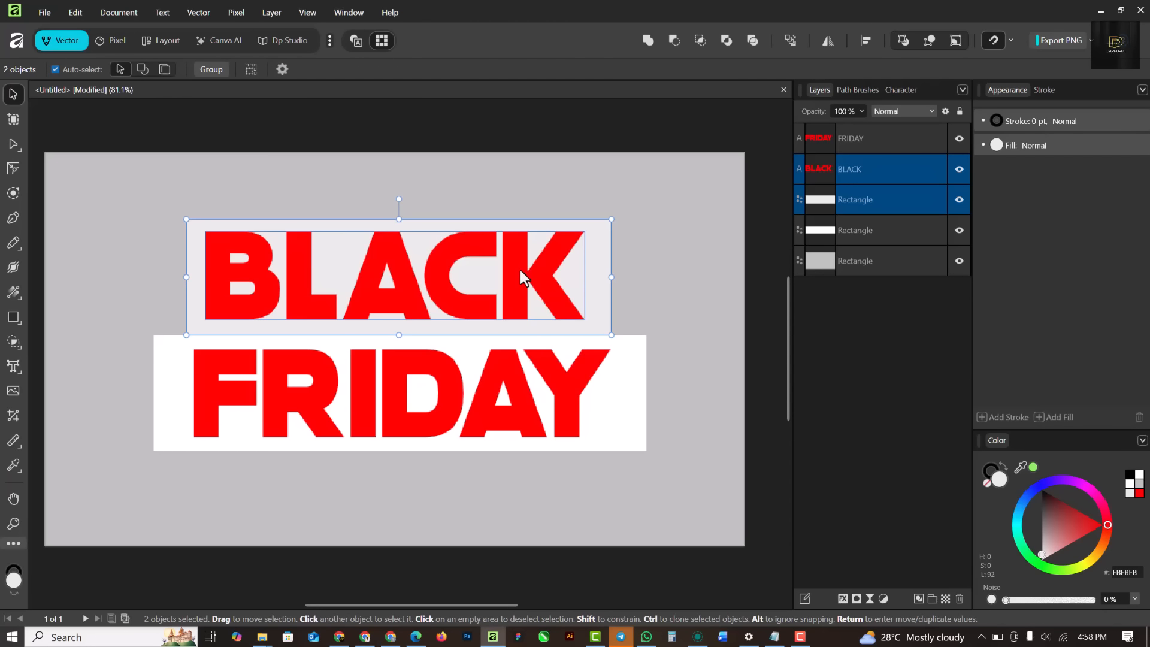
{"action": "key", "text": "Down"}
{"action": "key", "text": "Down"}
{"action": "key", "text": "Down"}
{"action": "key", "text": "Down"}
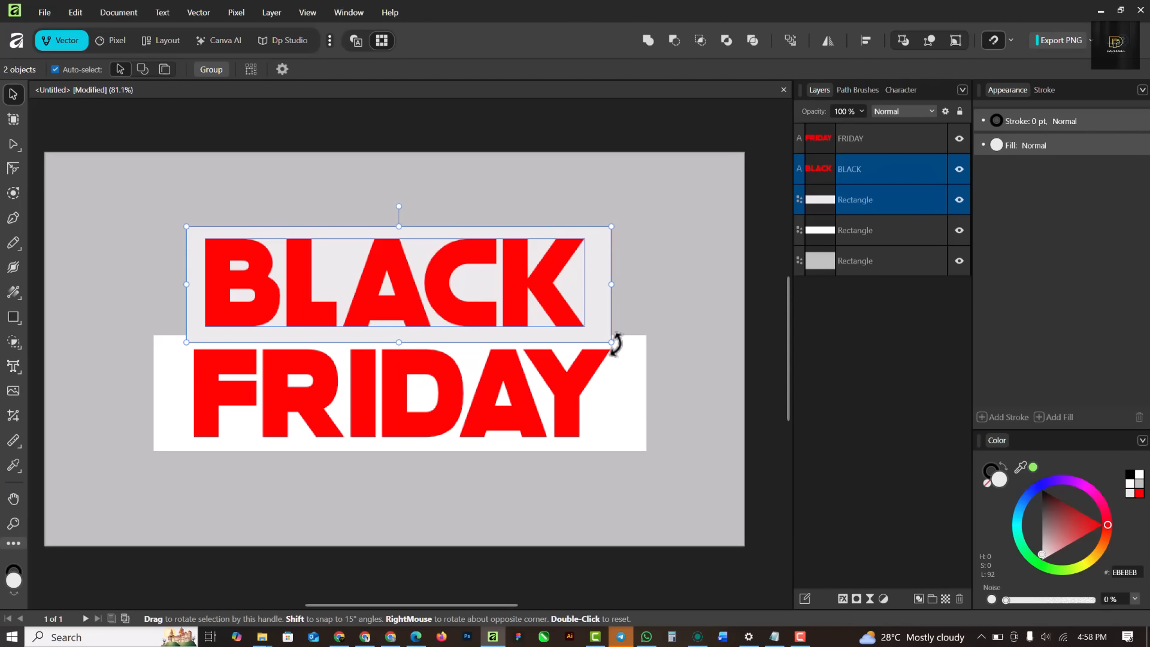
{"action": "left_click_drag", "start_coordinate": [613, 345], "coordinate": [616, 337]}
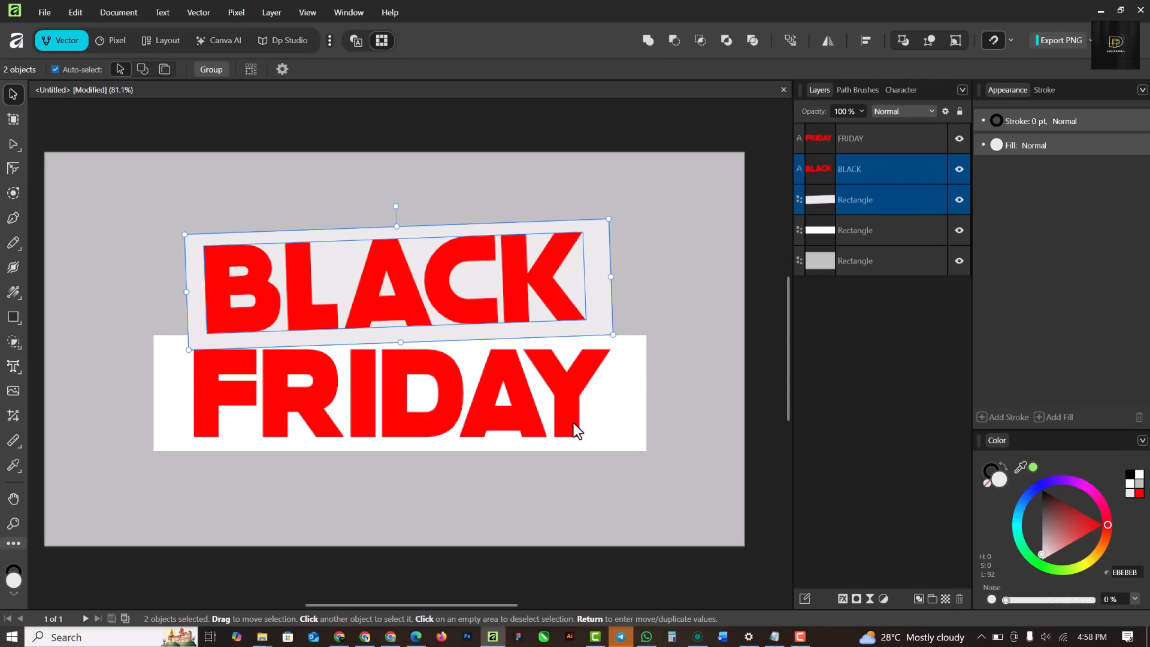
{"action": "left_click", "coordinate": [699, 359]}
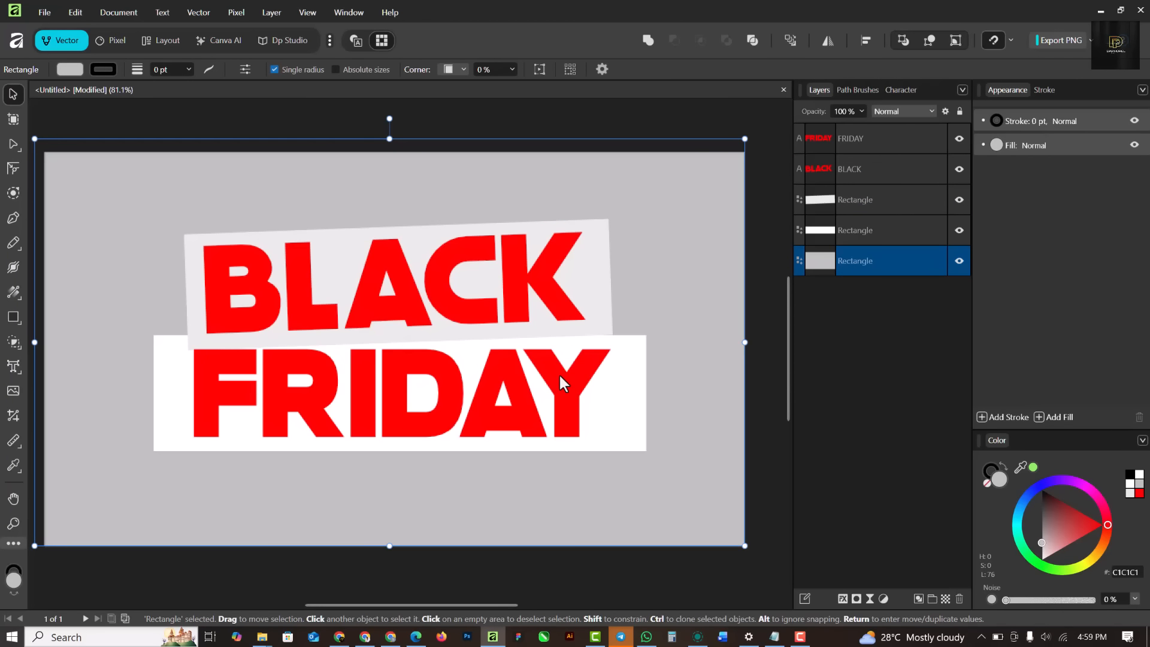
- Shift the BLACK text and its backing rectangle slightly further down and move both above FRIDAY in the layer order
{"action": "left_click", "coordinate": [556, 297]}
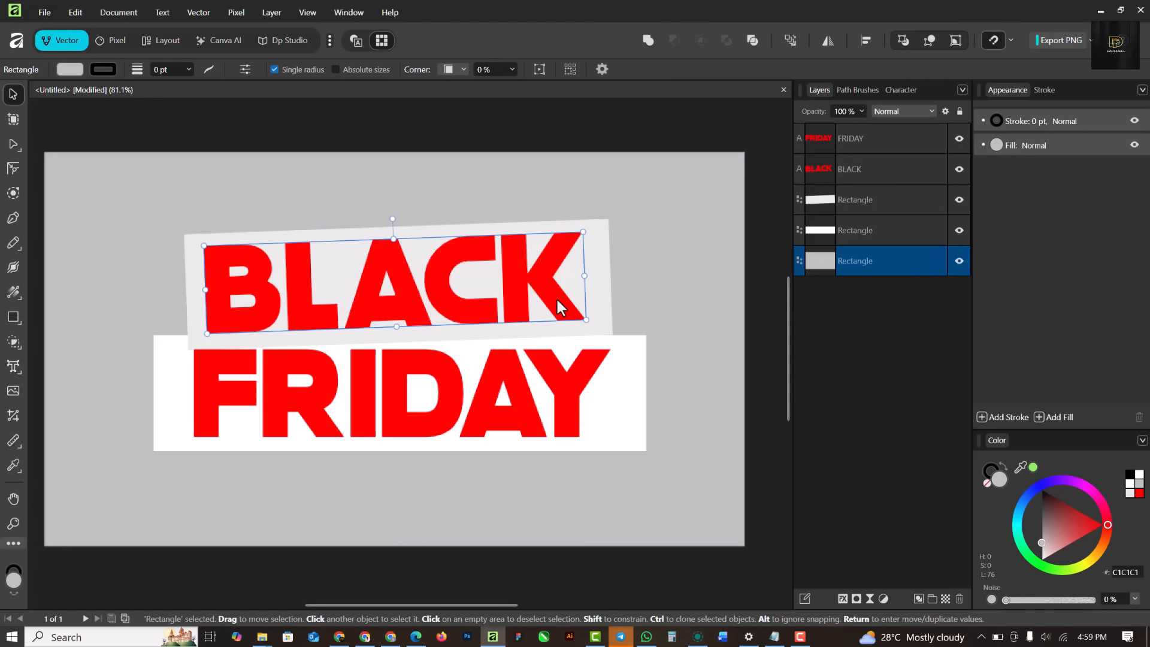
{"action": "left_click", "coordinate": [602, 235], "text": "shift"}
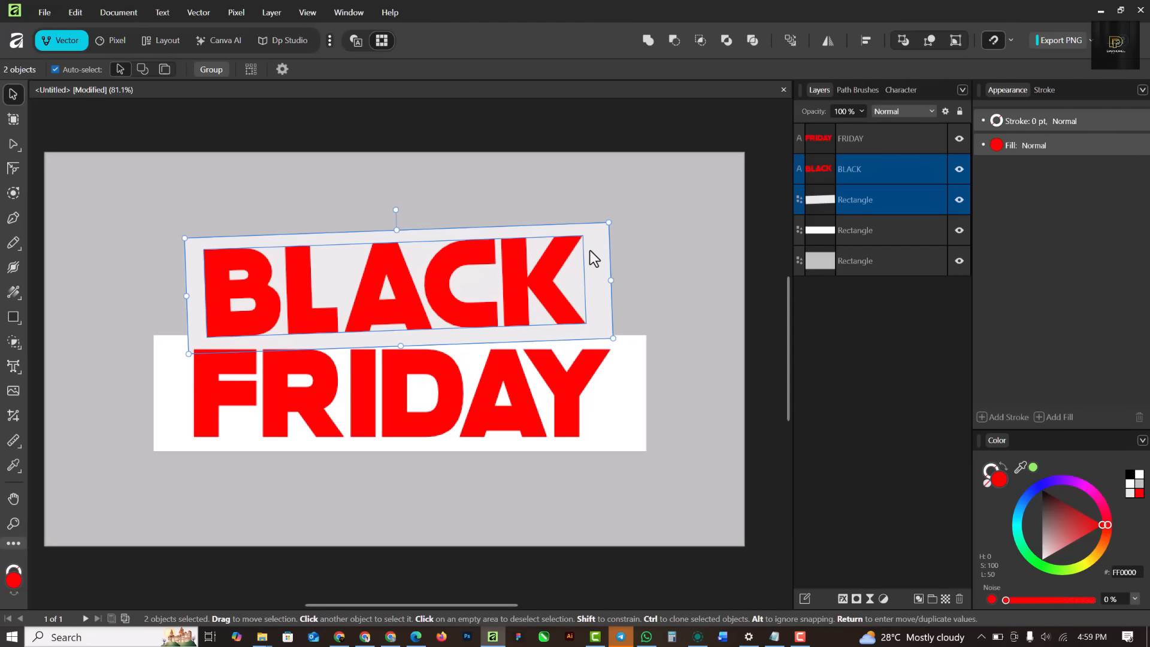
{"action": "left_click_drag", "start_coordinate": [895, 173], "coordinate": [900, 113]}
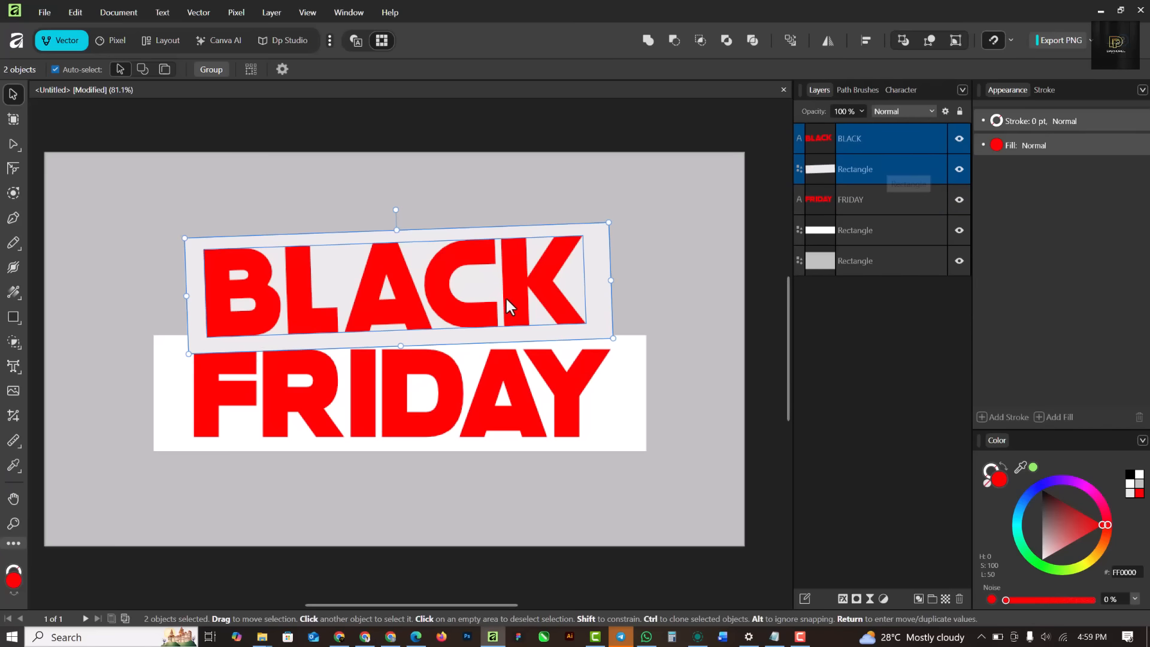
{"action": "left_click", "coordinate": [520, 402]}
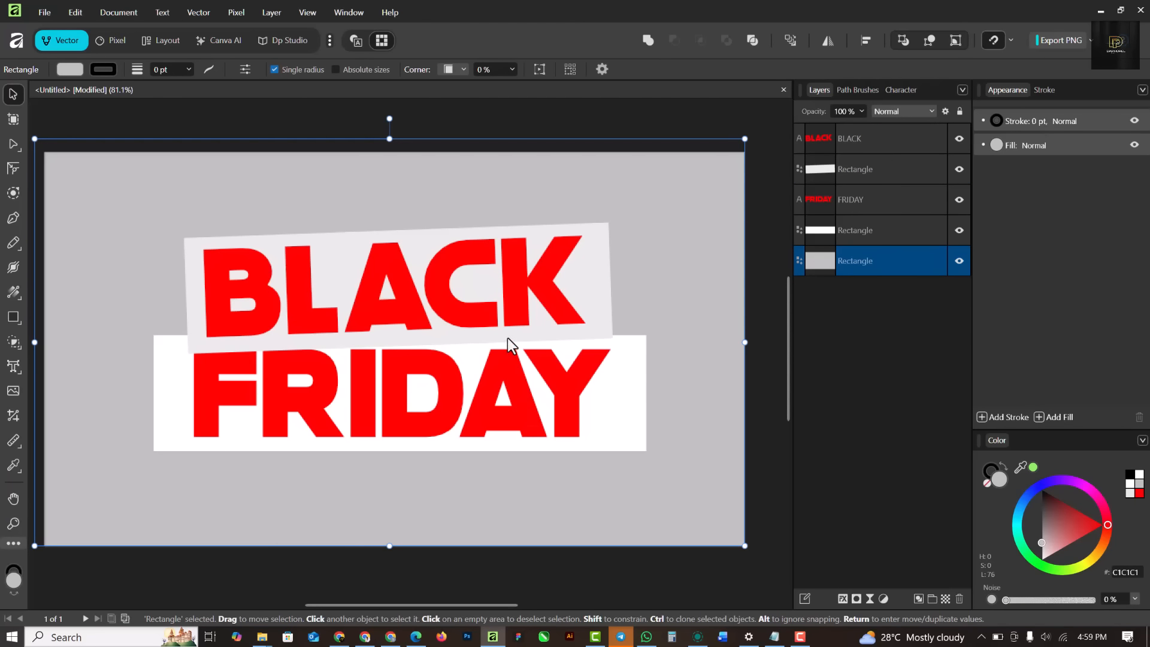
{"action": "scroll", "coordinate": [508, 337], "scroll_direction": "down", "scroll_amount": 2}
{"action": "scroll", "coordinate": [410, 342], "scroll_direction": "up", "scroll_amount": 4}
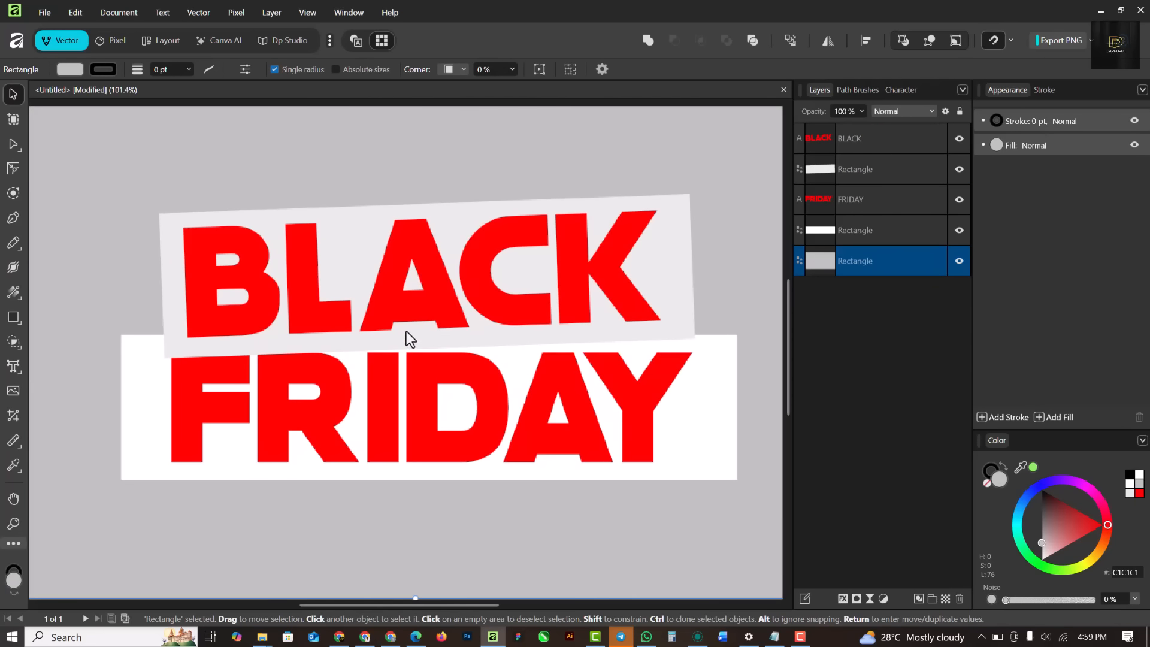
{"action": "scroll", "coordinate": [403, 332], "scroll_direction": "down", "scroll_amount": 1}
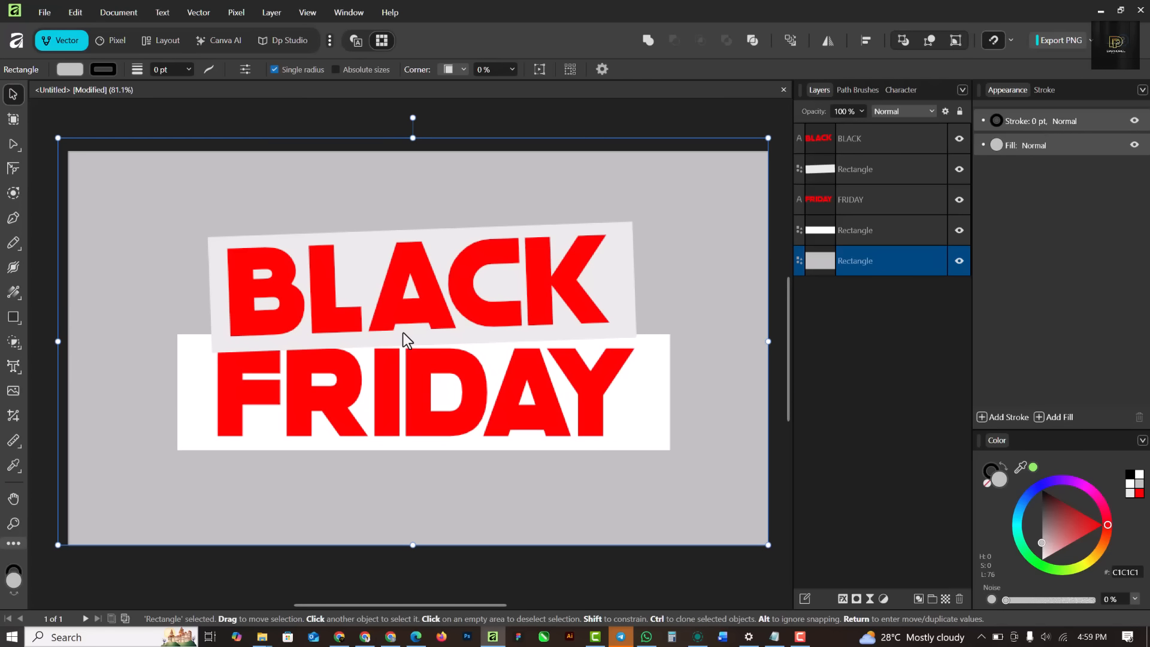
- Lock the grey background rectangle
{"action": "left_click", "coordinate": [874, 228]}
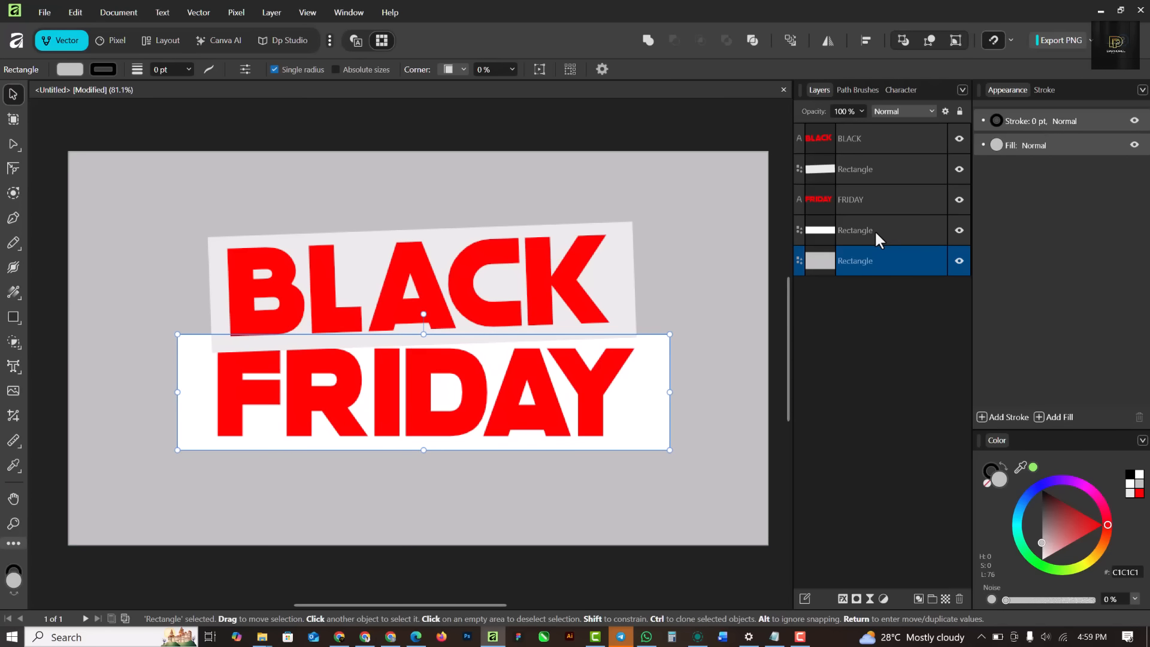
{"action": "left_click", "coordinate": [923, 261]}
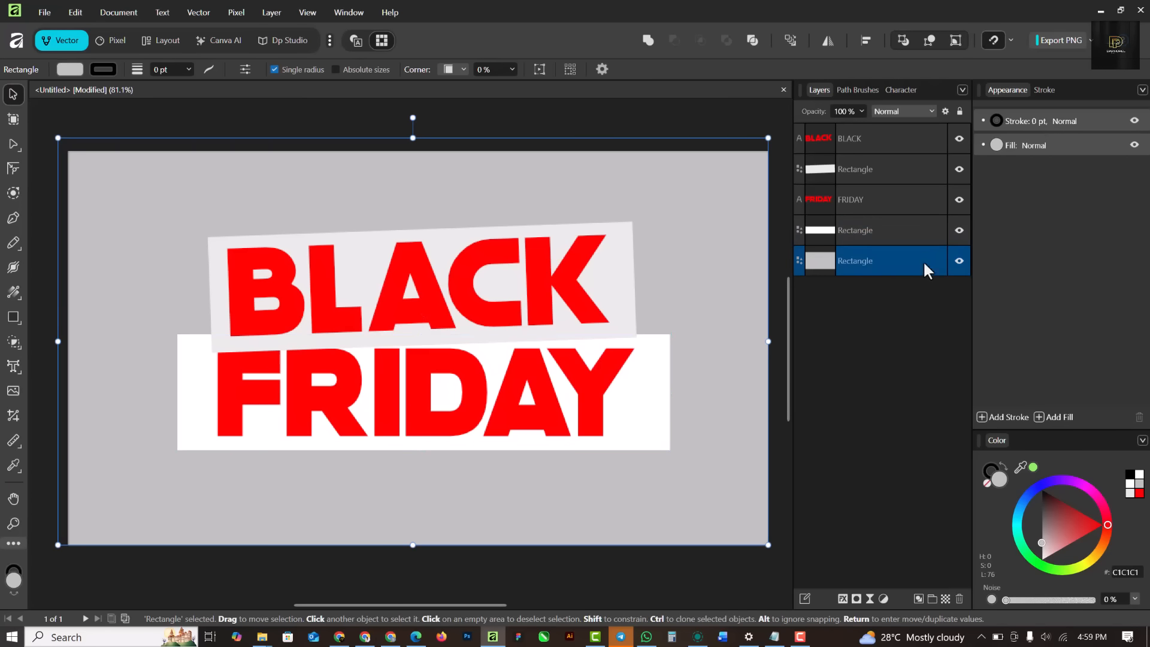
{"action": "left_click", "coordinate": [960, 111]}
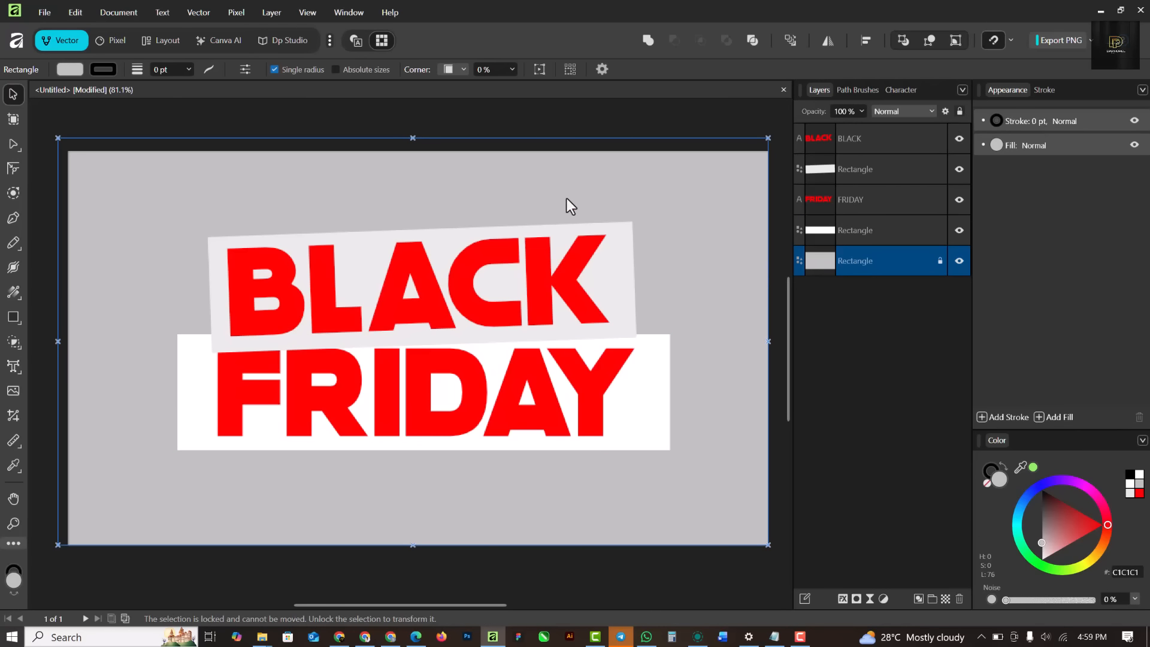
{"action": "left_click", "coordinate": [560, 117]}
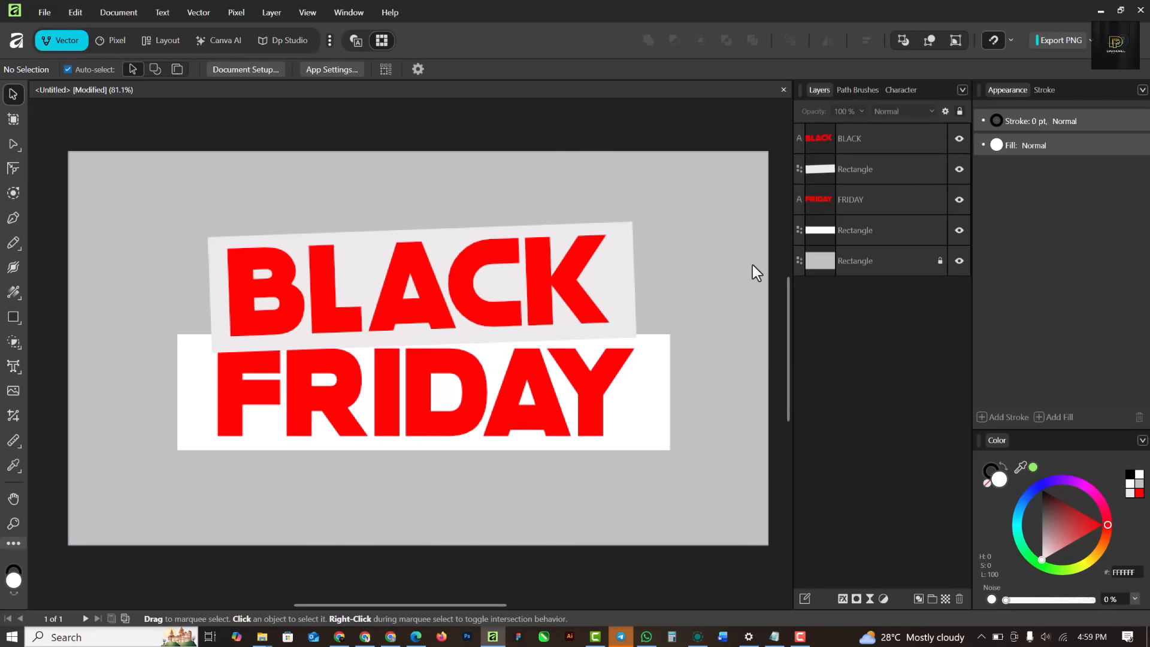
- Move both words and their backing rectangles up together and scale them down proportionally, centred in the page's upper part
{"action": "left_click", "coordinate": [880, 240]}
{"action": "left_click", "coordinate": [887, 136], "text": "shift"}
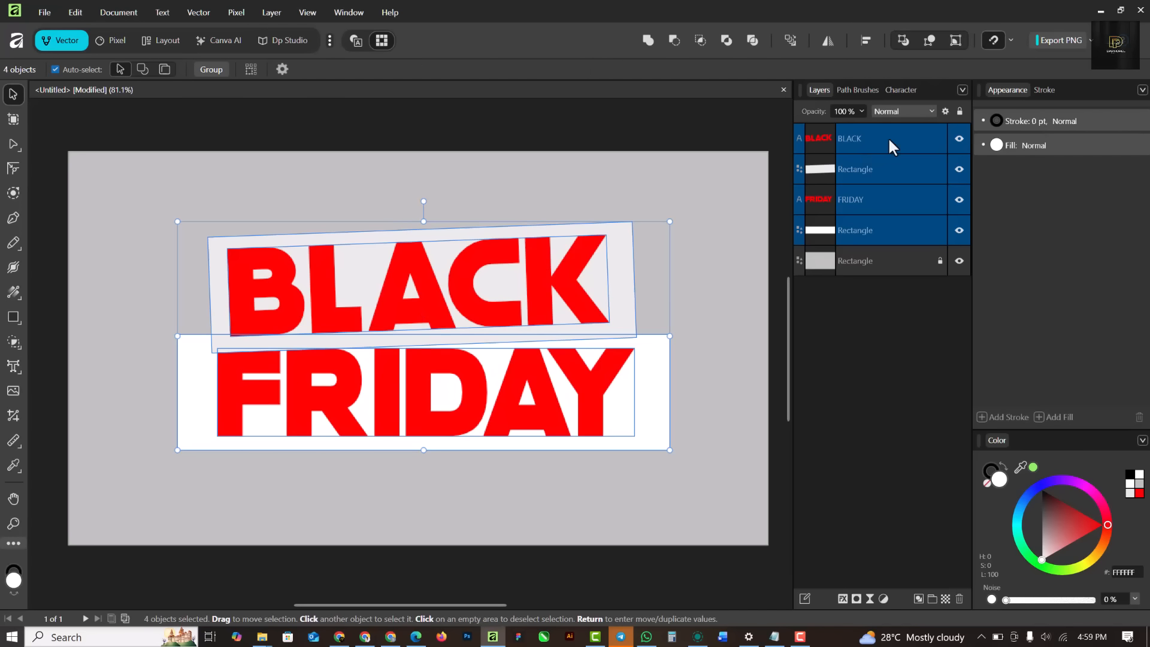
{"action": "left_click_drag", "start_coordinate": [510, 299], "coordinate": [511, 267]}
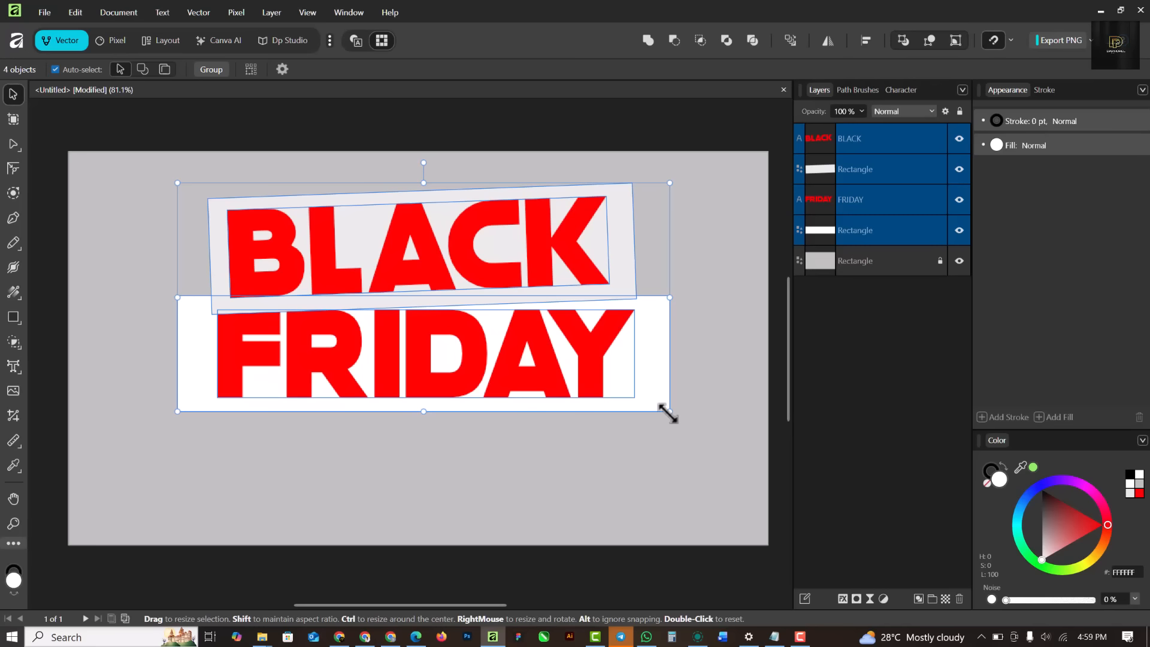
{"action": "left_click_drag", "start_coordinate": [667, 413], "coordinate": [573, 359]}
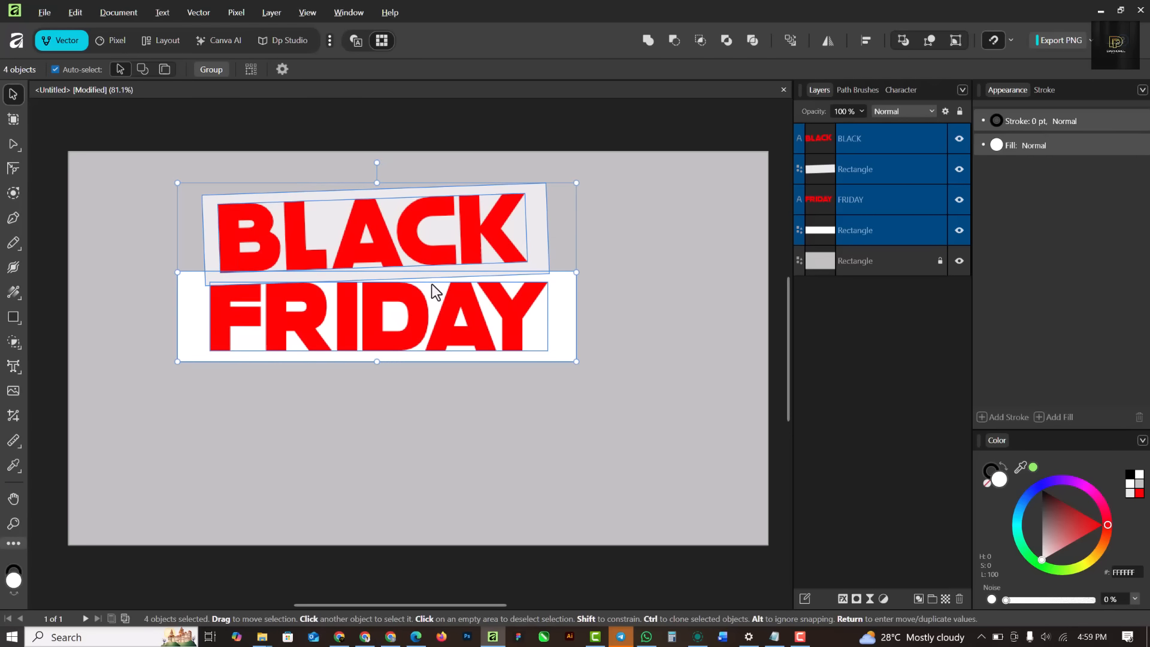
{"action": "left_click_drag", "start_coordinate": [441, 292], "coordinate": [483, 311]}
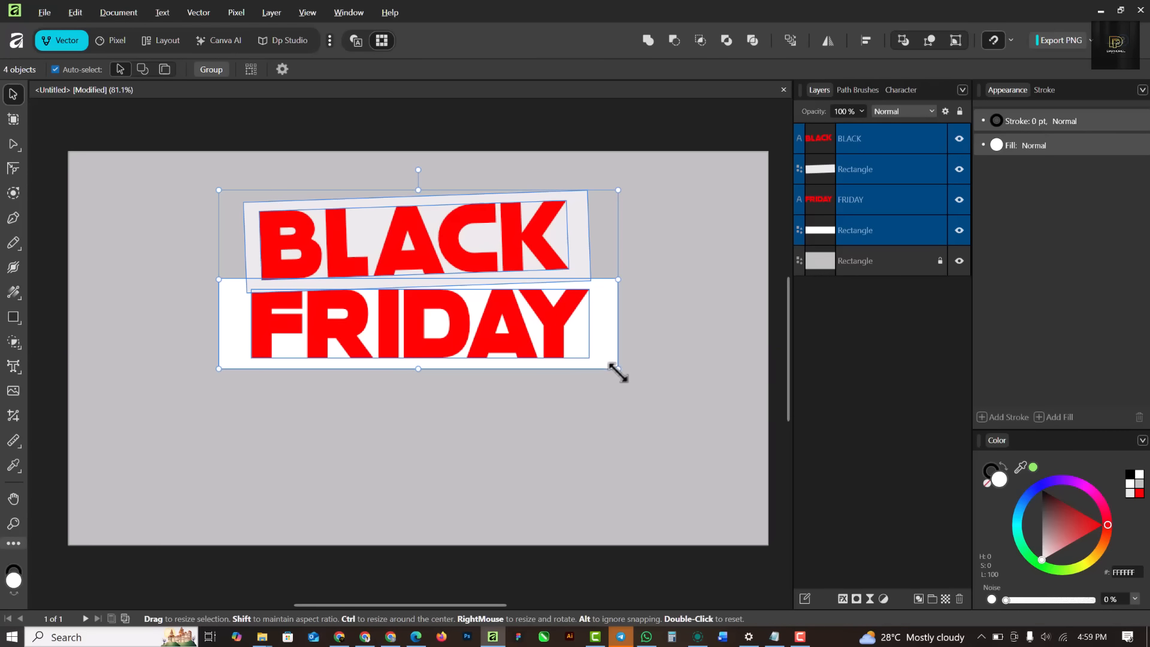
{"action": "mouse_move", "coordinate": [618, 369]}
{"action": "left_mouse_down"}
{"action": "mouse_move", "coordinate": [637, 386]}
{"action": "mouse_move", "coordinate": [617, 379]}
{"action": "left_mouse_up"}
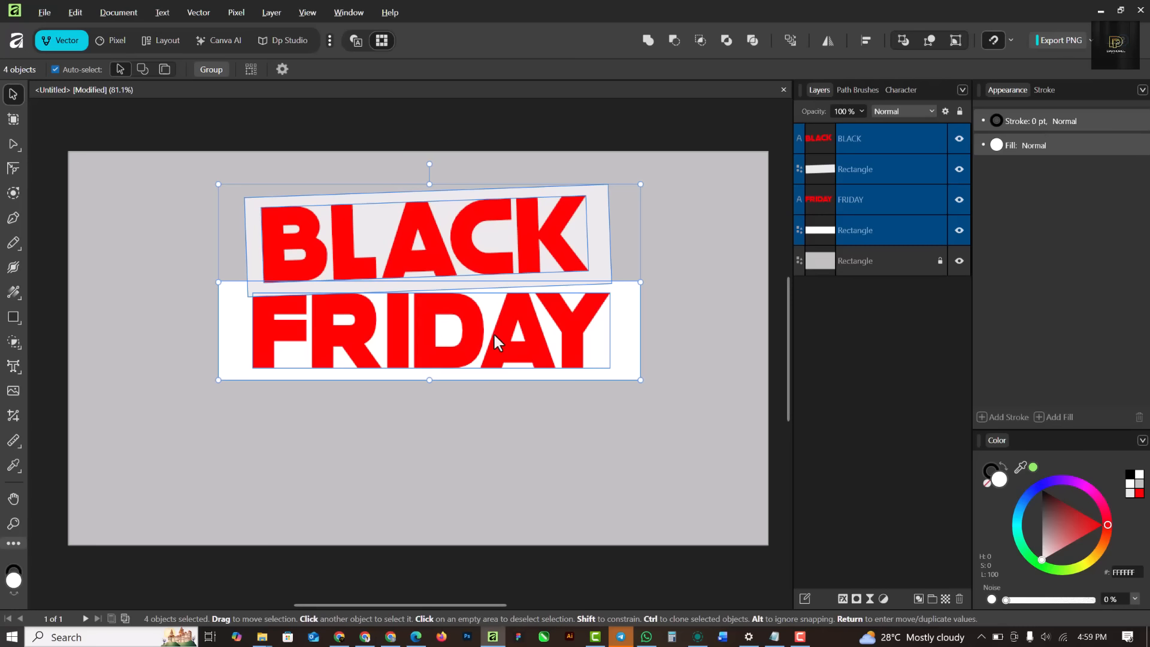
{"action": "left_click", "coordinate": [424, 474]}
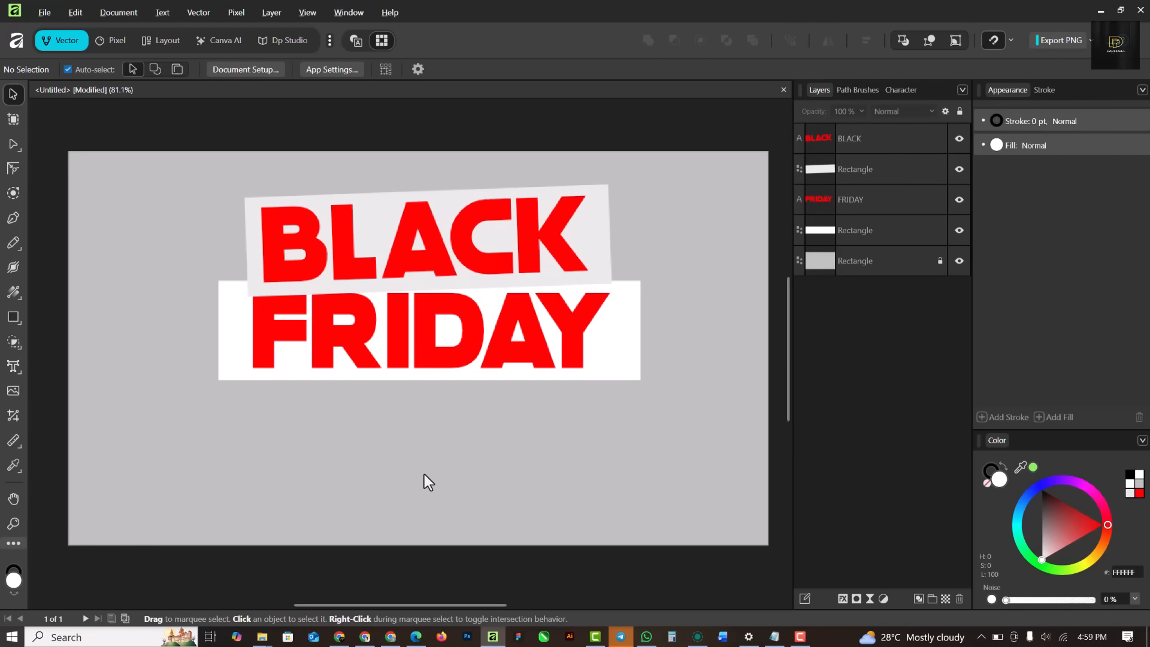
- Add 30 pt art text reading FASHION ITEM on two lines below the FRIDAY rectangle's left end
{"action": "left_click", "coordinate": [15, 370]}
{"action": "left_click", "coordinate": [82, 364]}
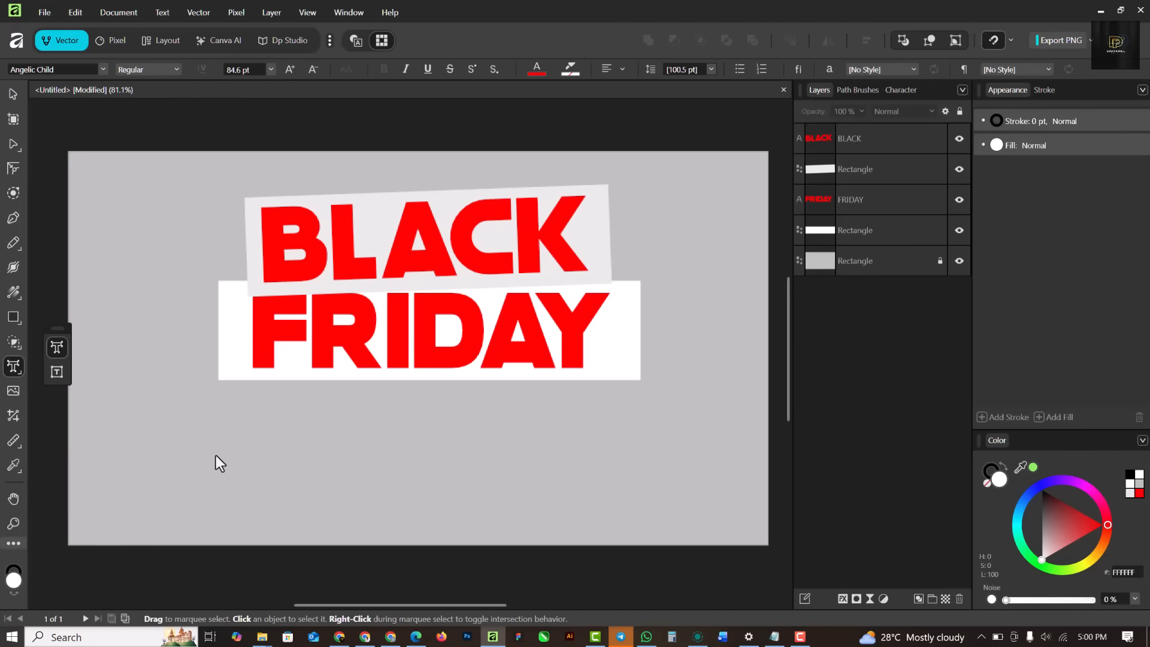
{"action": "left_click", "coordinate": [215, 456]}
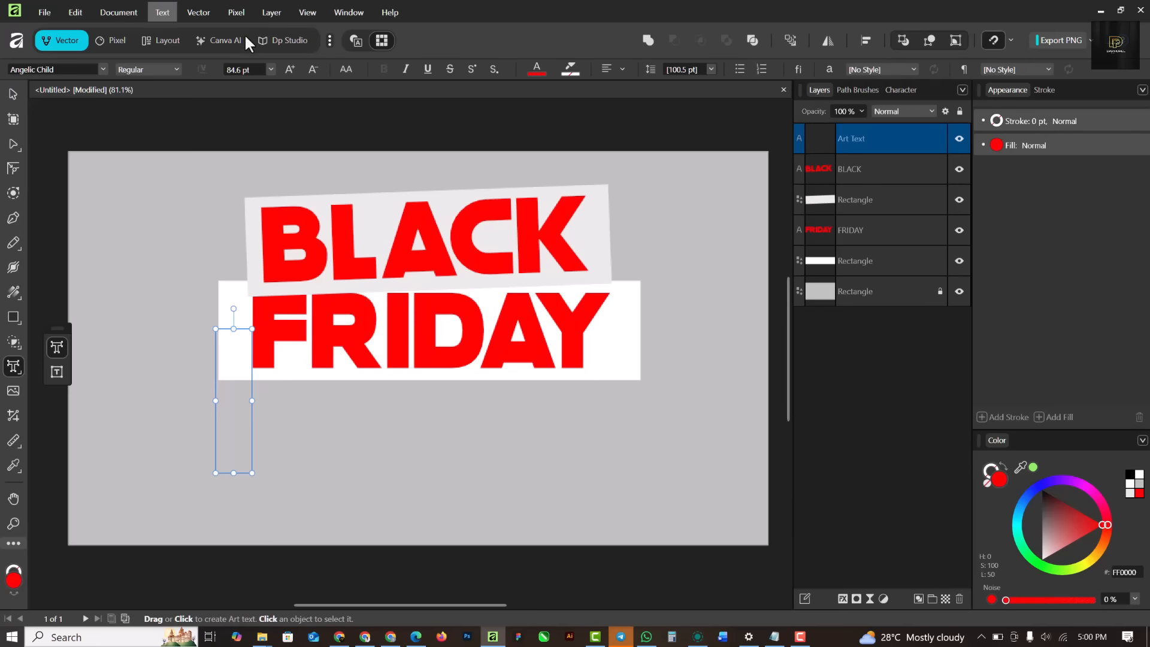
{"action": "left_click", "coordinate": [270, 70]}
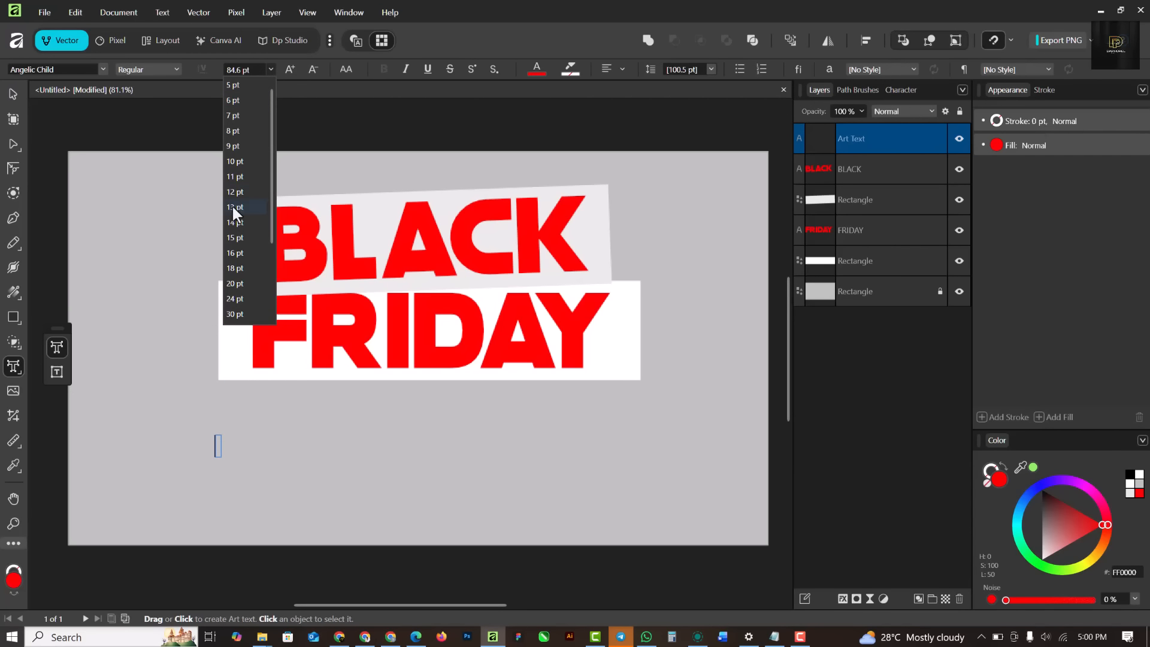
{"action": "left_click", "coordinate": [235, 314]}
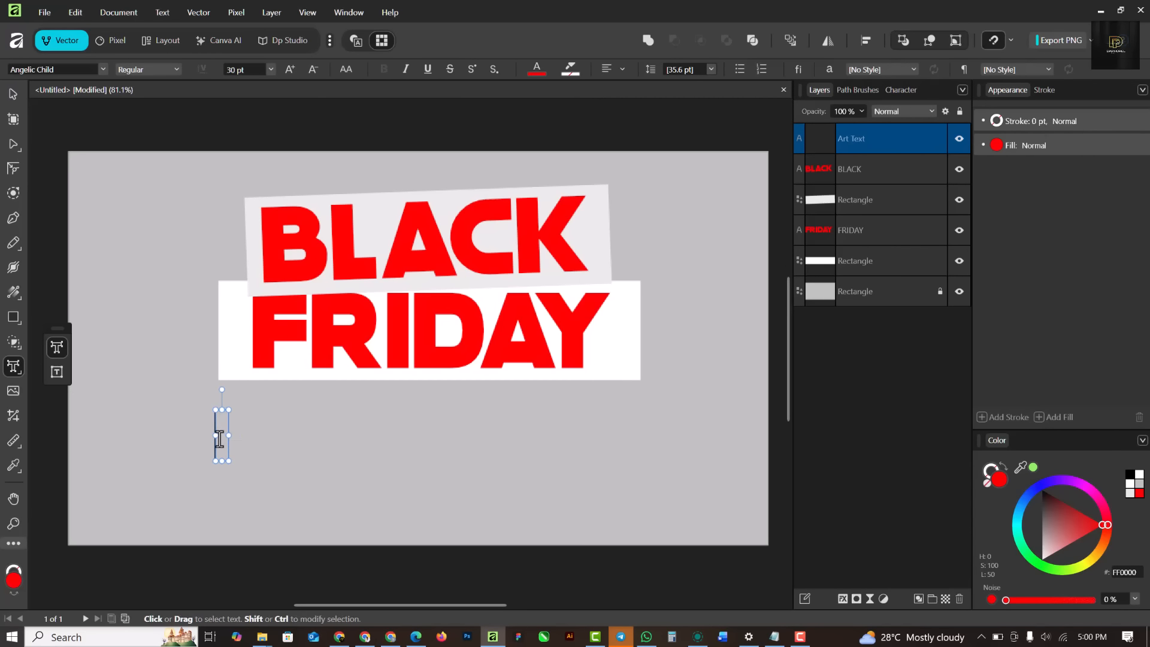
{"action": "type", "text": "FAS"}
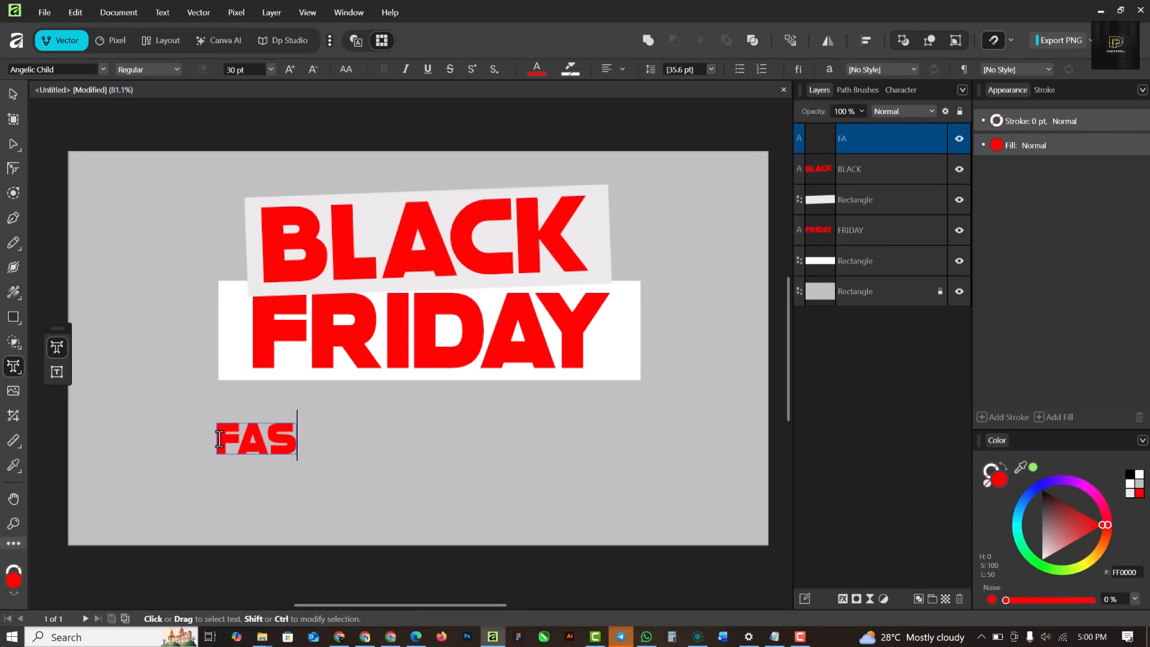
{"action": "type", "text": "HIO"}
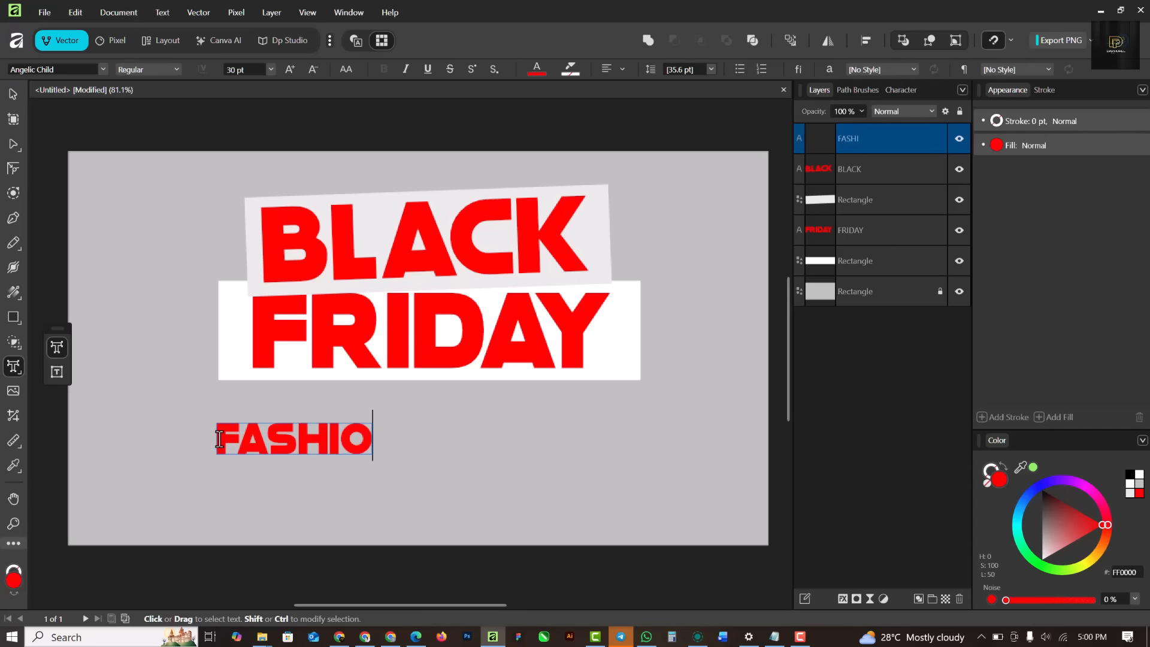
{"action": "type", "text": "N"}
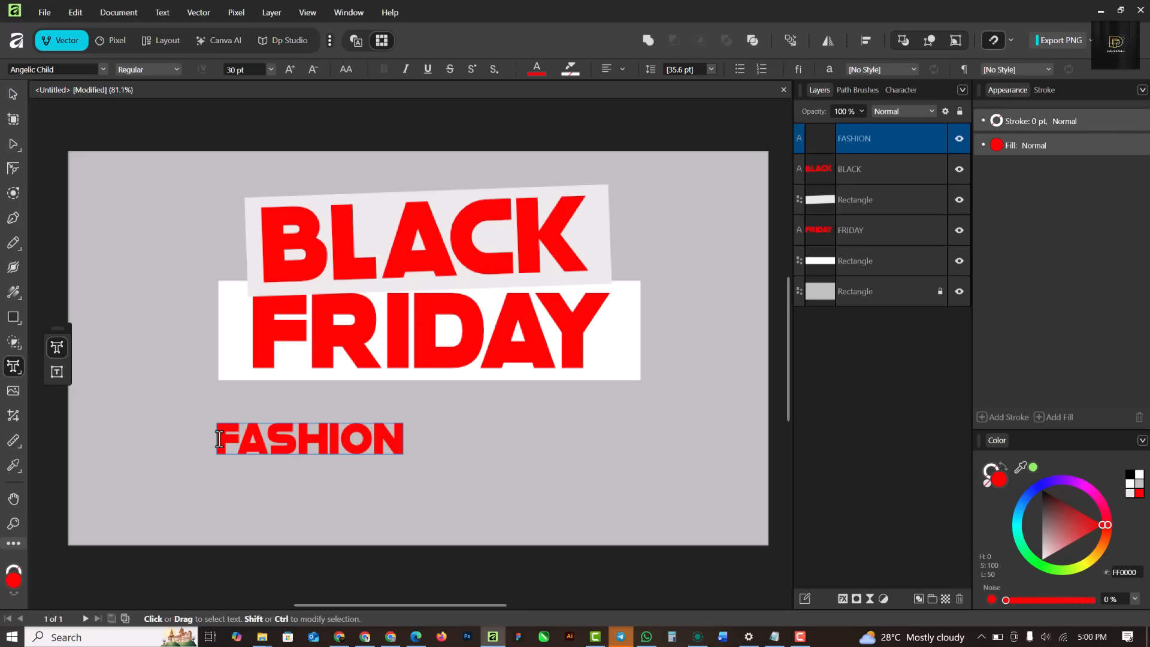
{"action": "key", "text": "Return"}
{"action": "type", "text": "I"}
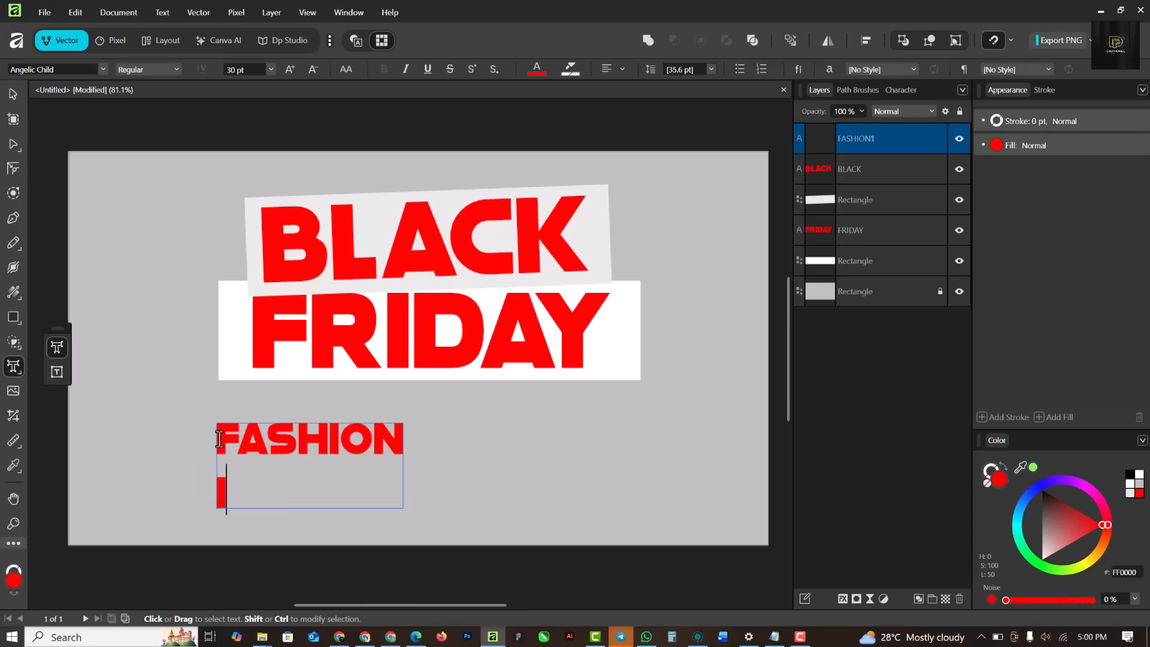
{"action": "type", "text": "TEM"}
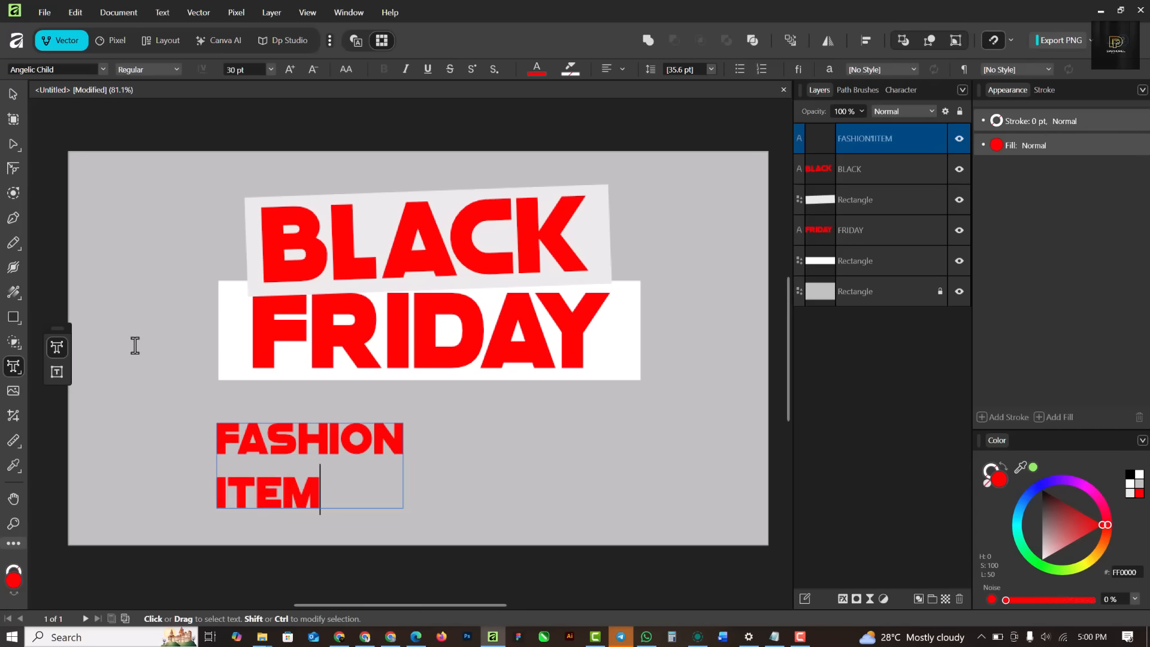
{"action": "key", "text": "Escape"}
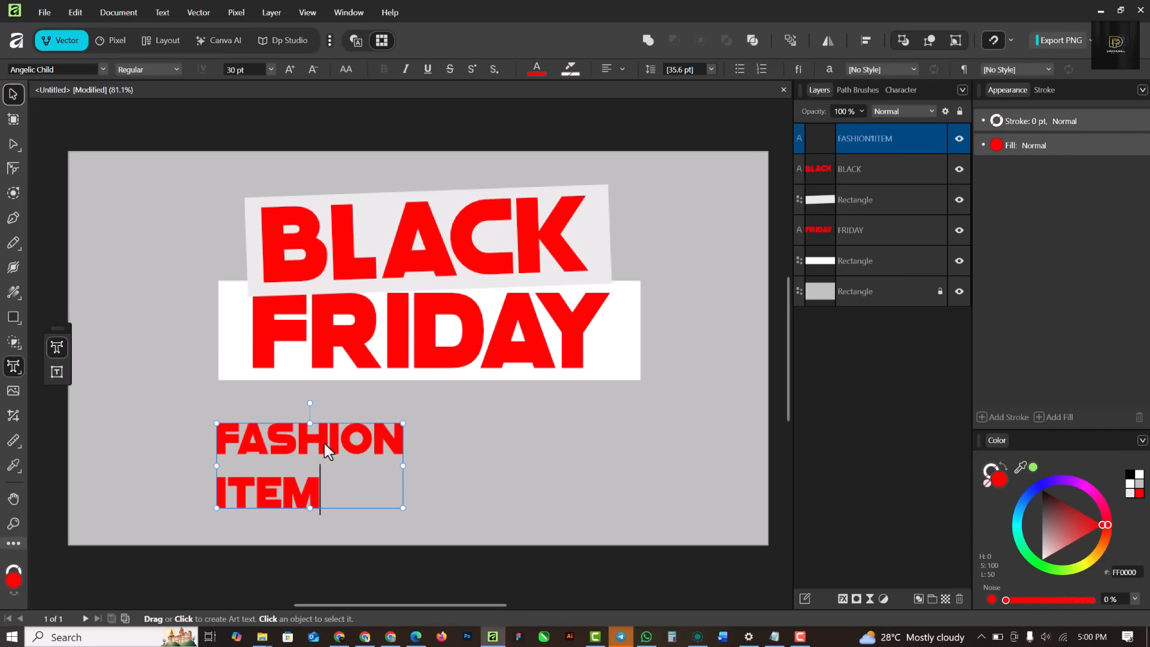
- Change the font of the FASHION ITEM text to Coolvetica
{"action": "key", "text": "v"}
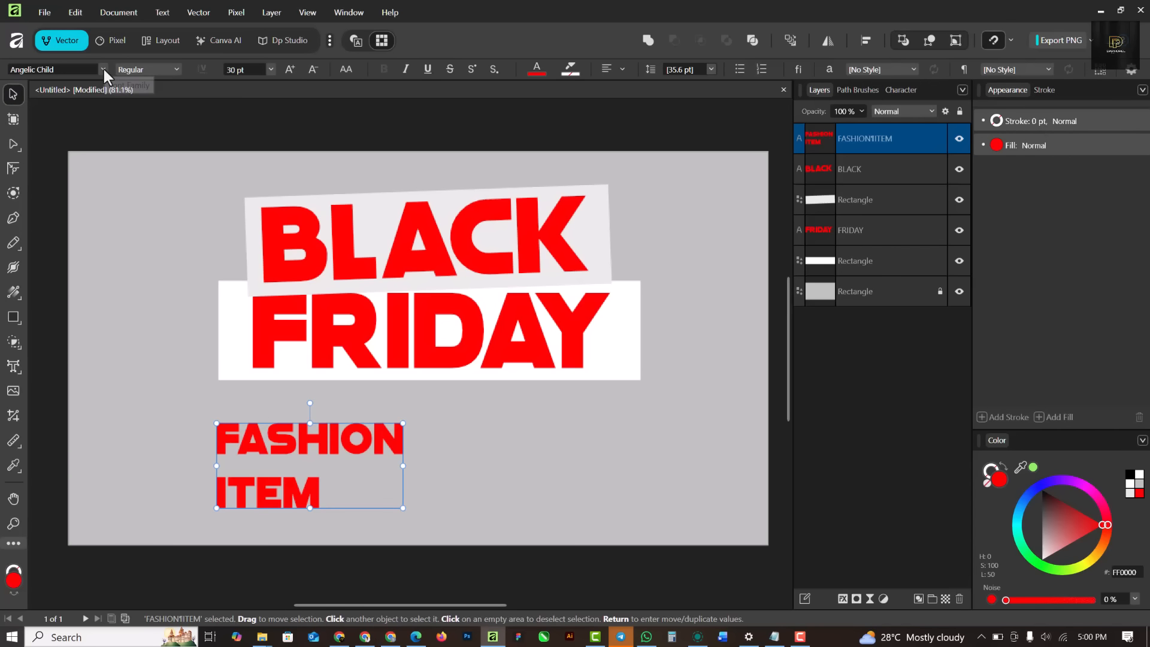
{"action": "left_click", "coordinate": [103, 70]}
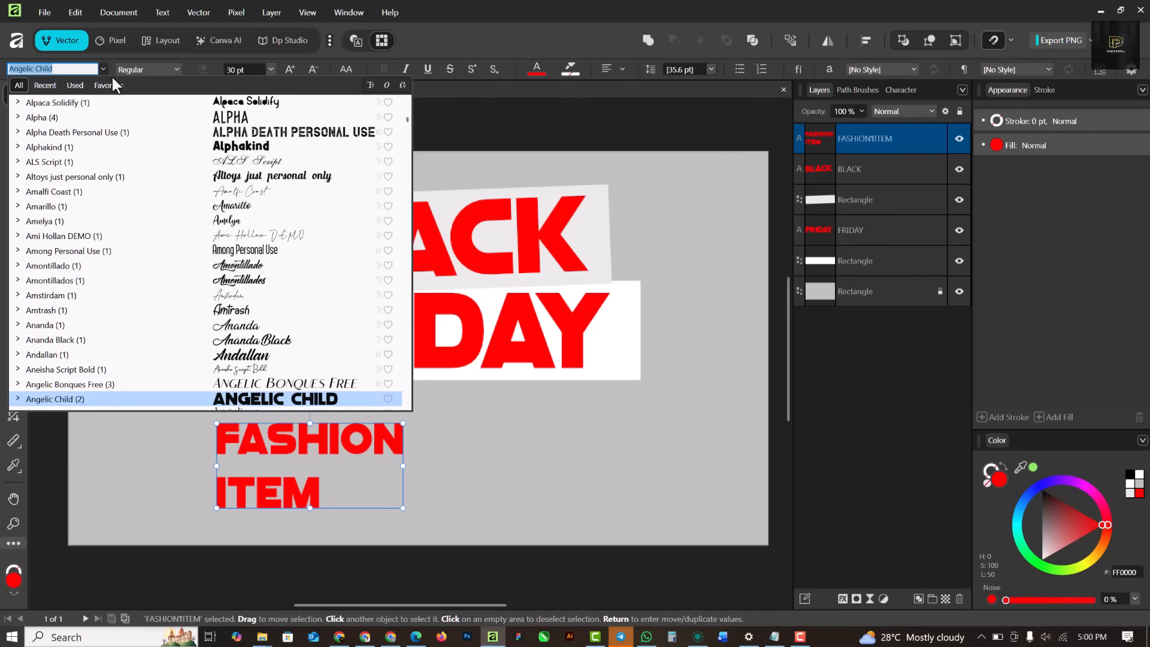
{"action": "left_click", "coordinate": [40, 88]}
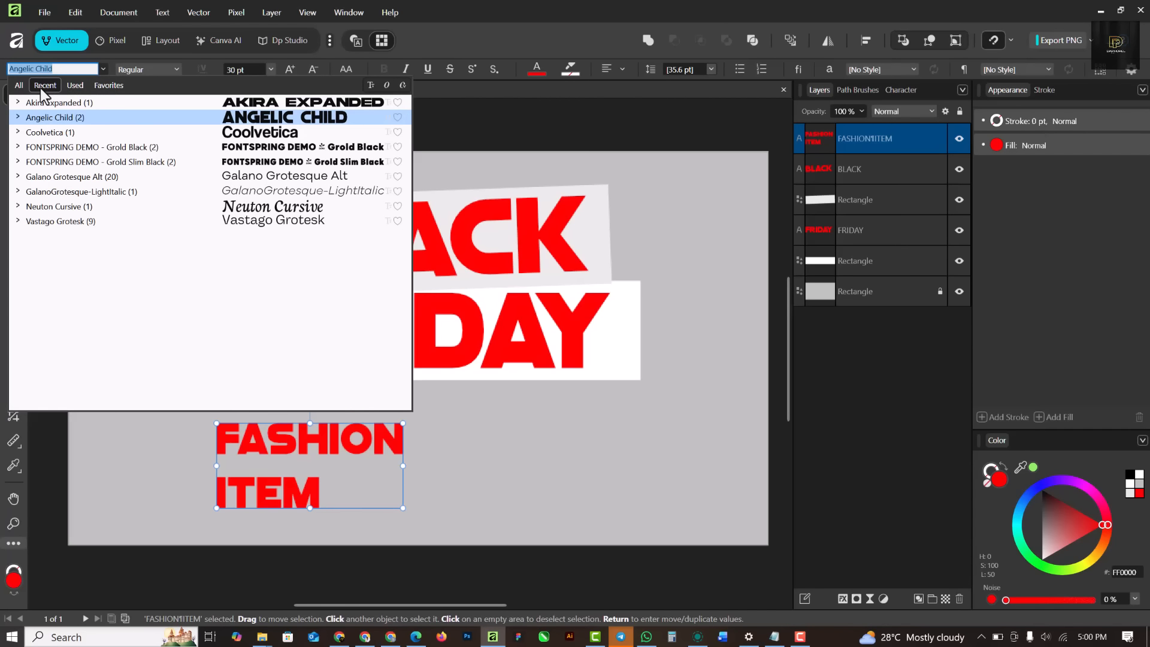
{"action": "left_click", "coordinate": [259, 133]}
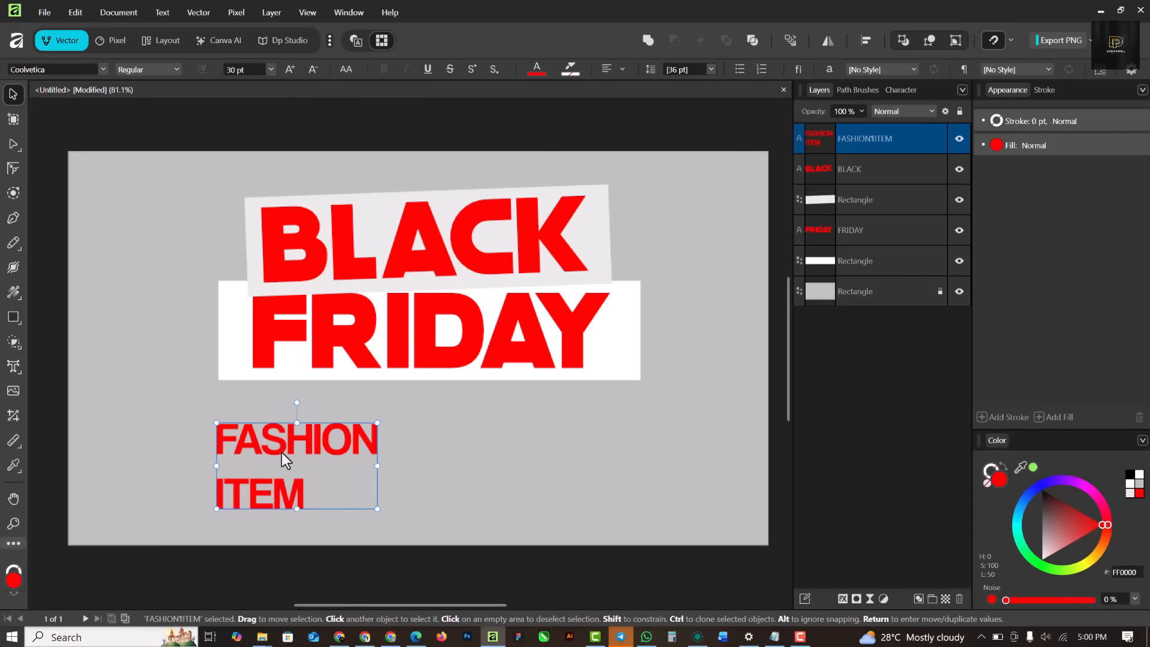
- Set the FASHION ITEM text's leading to 24 pt and its fill colour to black
{"action": "left_click", "coordinate": [894, 89]}
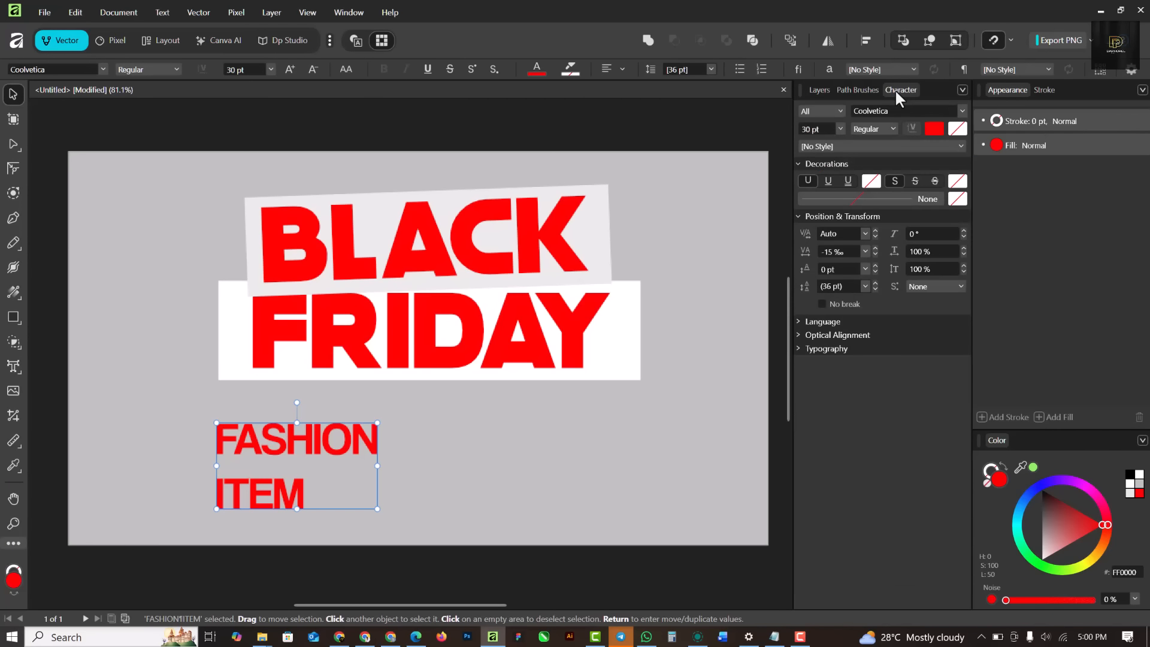
{"action": "left_click", "coordinate": [865, 287]}
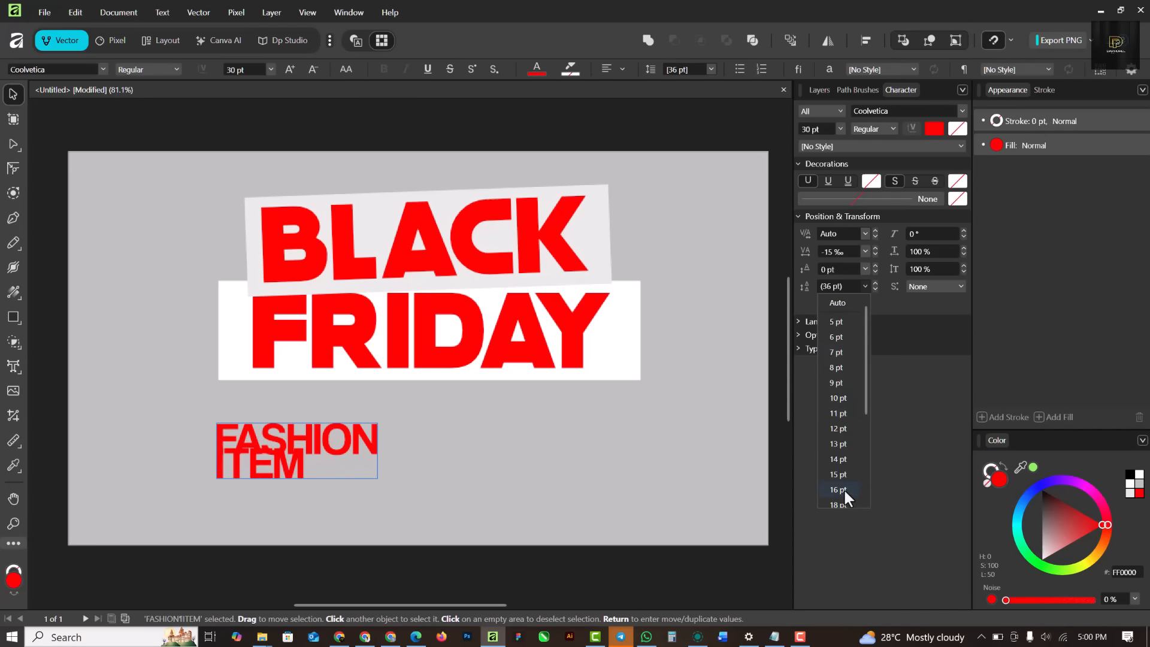
{"action": "scroll", "coordinate": [842, 480], "scroll_direction": "down", "scroll_amount": 2}
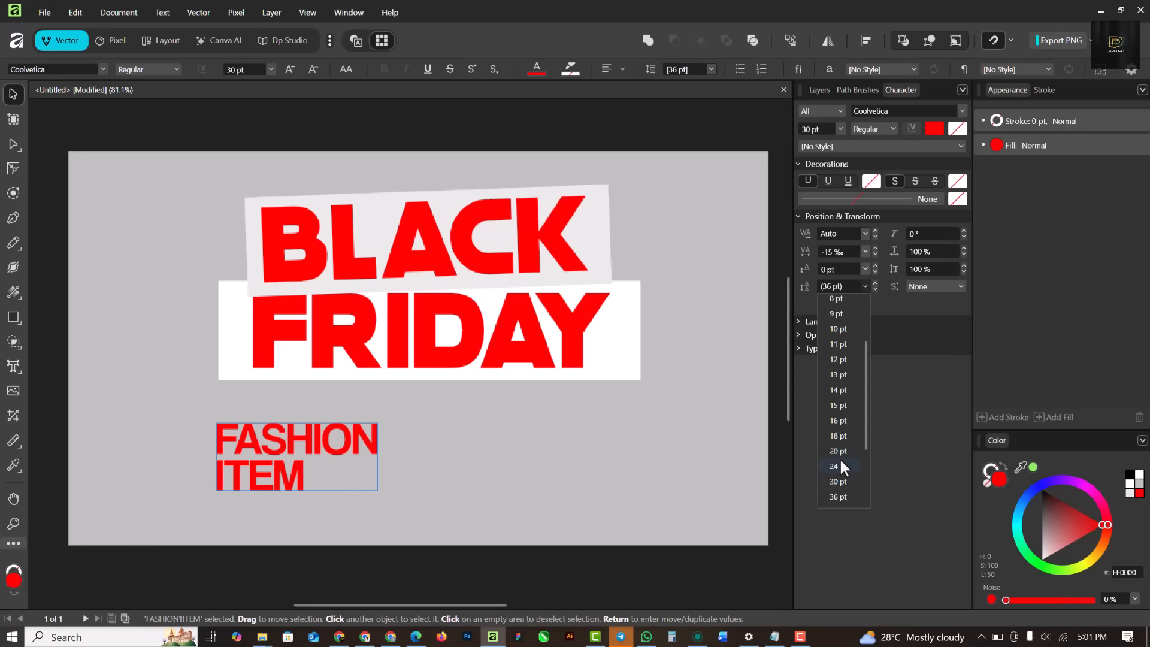
{"action": "left_click", "coordinate": [839, 458]}
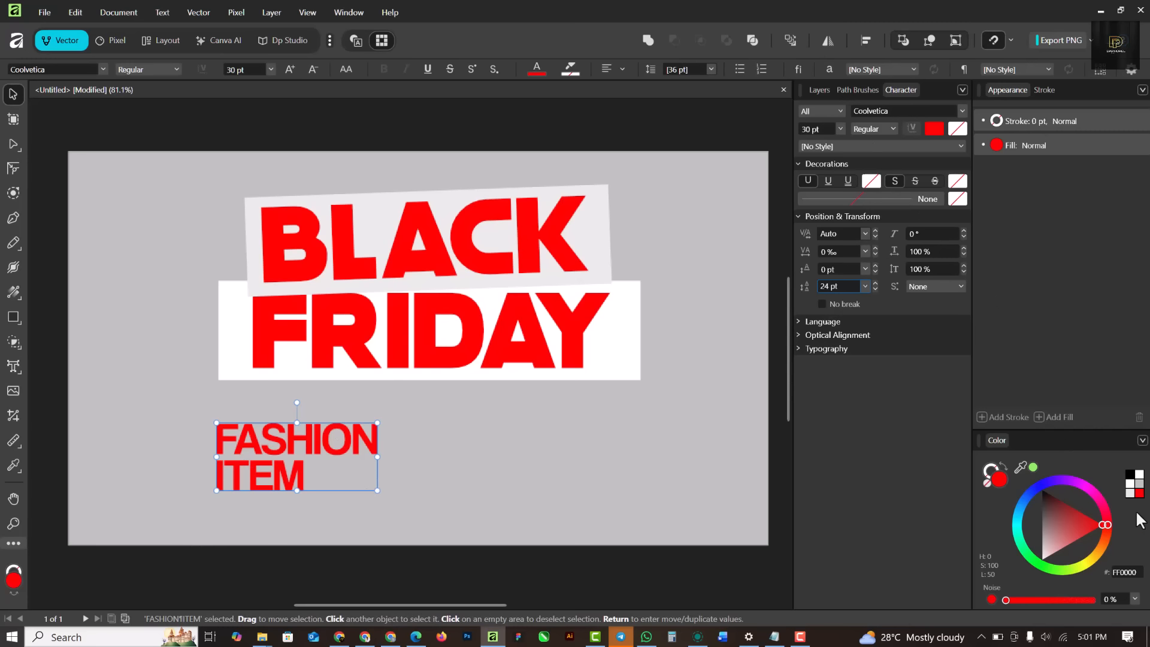
{"action": "left_click", "coordinate": [1130, 475]}
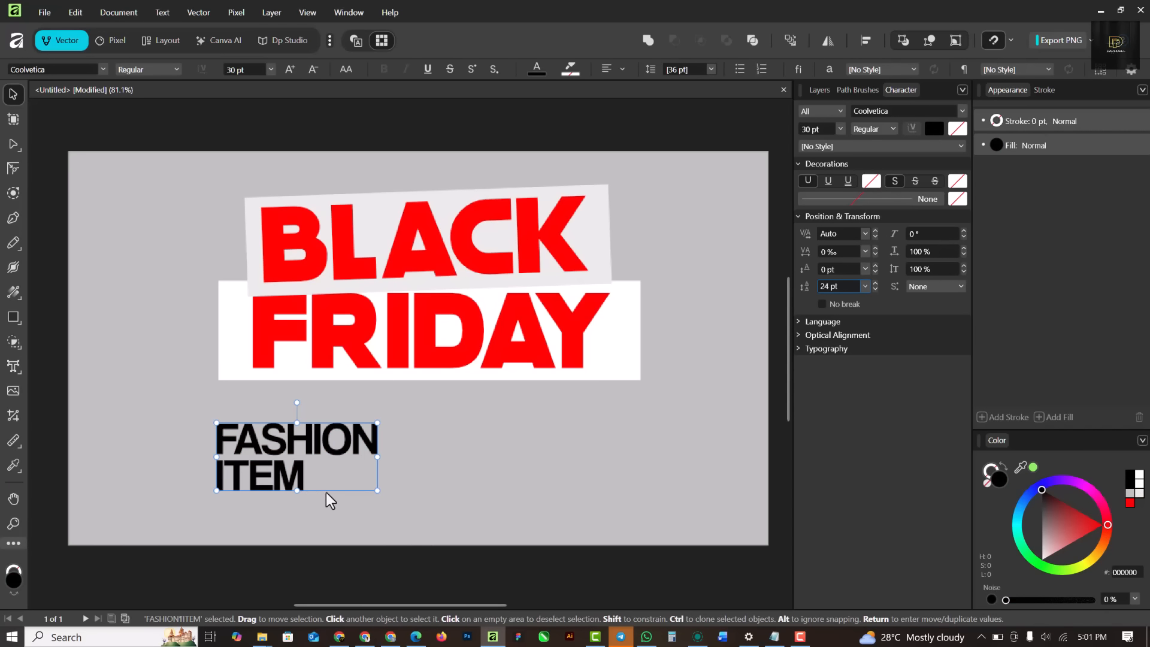
- Scale the FASHION ITEM text down to about 11.2 pt and place a copy level with it below the FRIDAY rectangle's right end
{"action": "left_click_drag", "start_coordinate": [377, 489], "coordinate": [621, 443]}
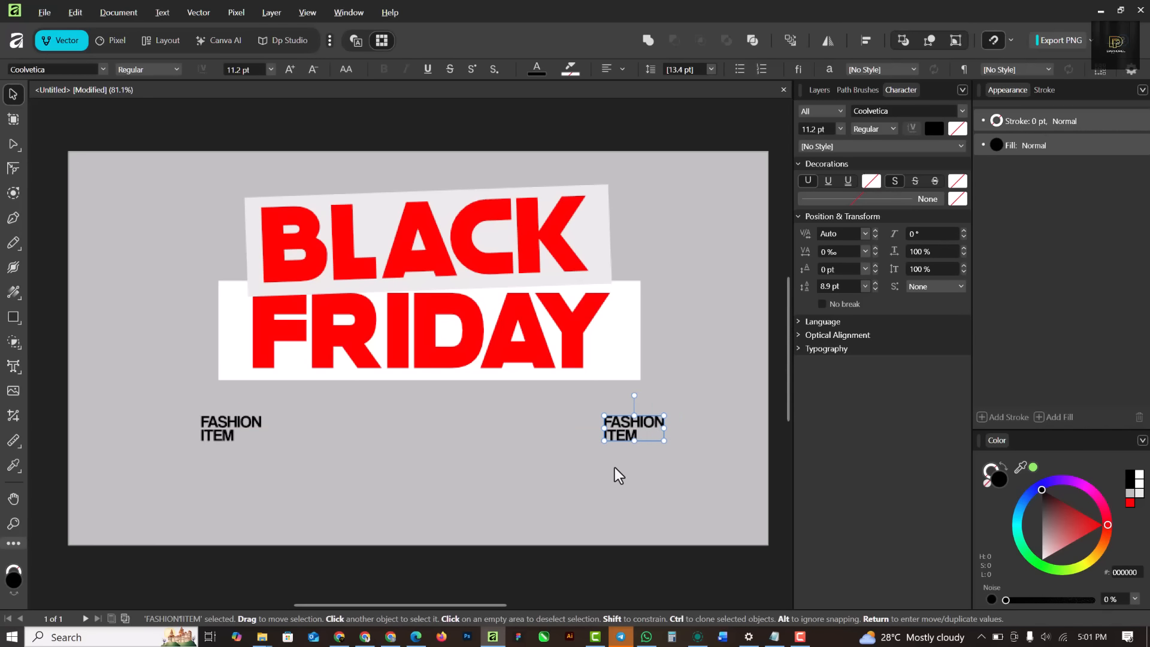
- Replace the right-hand FASHION ITEM copy's wording with BIGGEST on the first line and PROMO EVER on the second
{"action": "scroll", "coordinate": [626, 429], "scroll_direction": "up", "scroll_amount": 2}
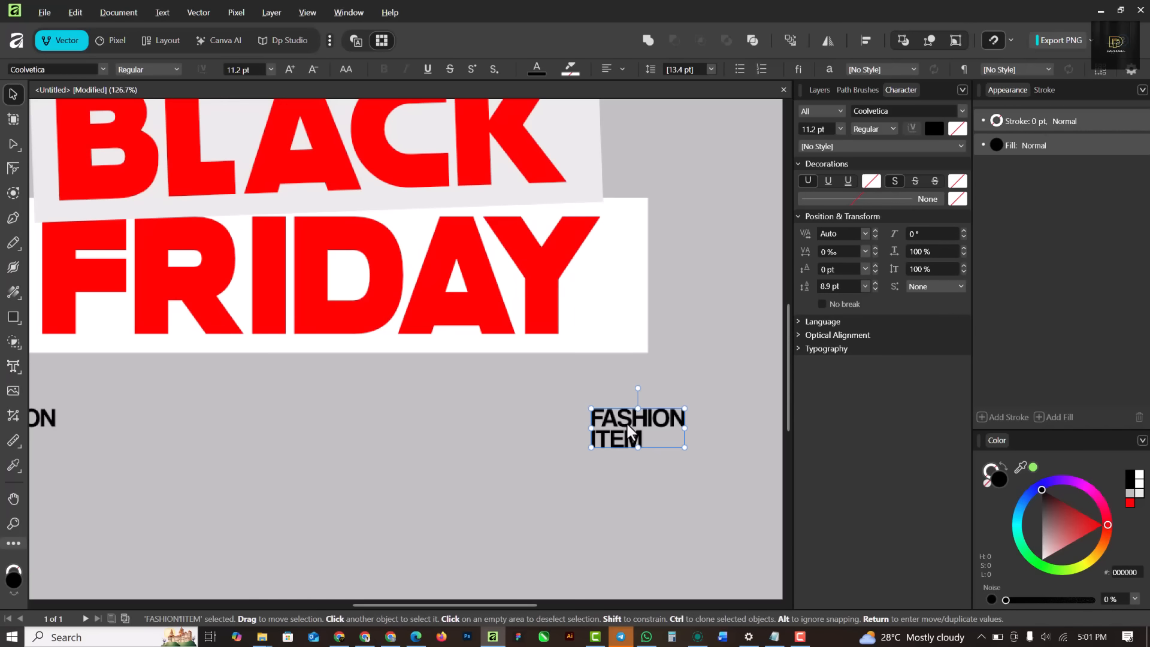
{"action": "double_click", "coordinate": [626, 423]}
{"action": "double_click", "coordinate": [626, 423]}
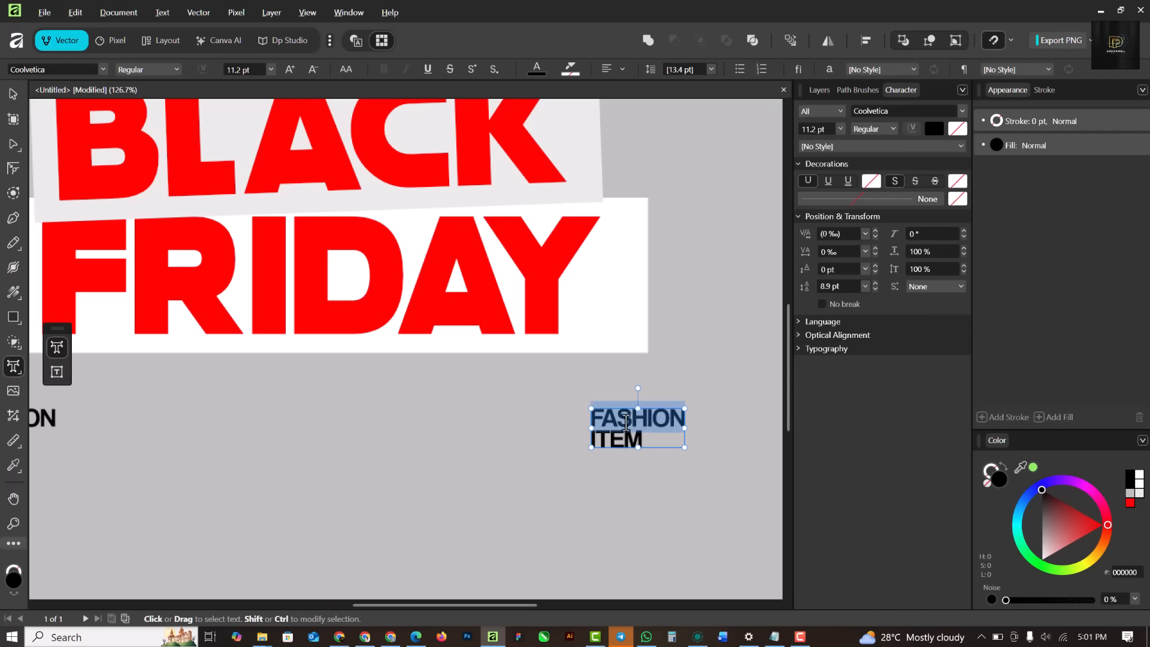
{"action": "key", "text": "ctrl+a"}
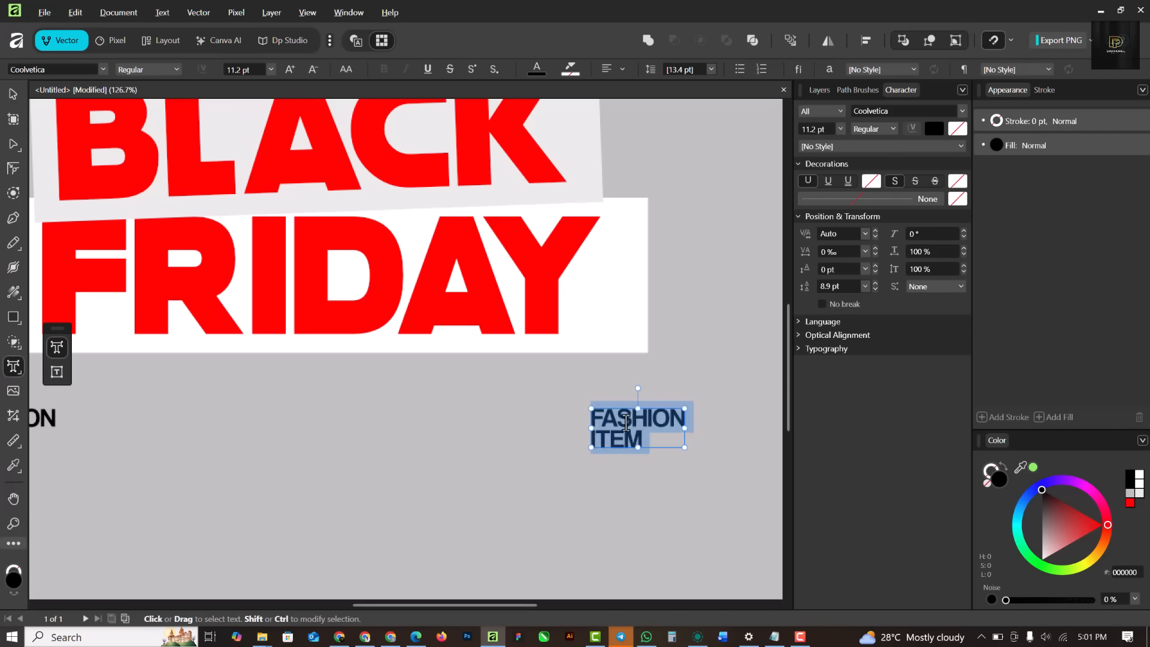
{"action": "type", "text": "BIG"}
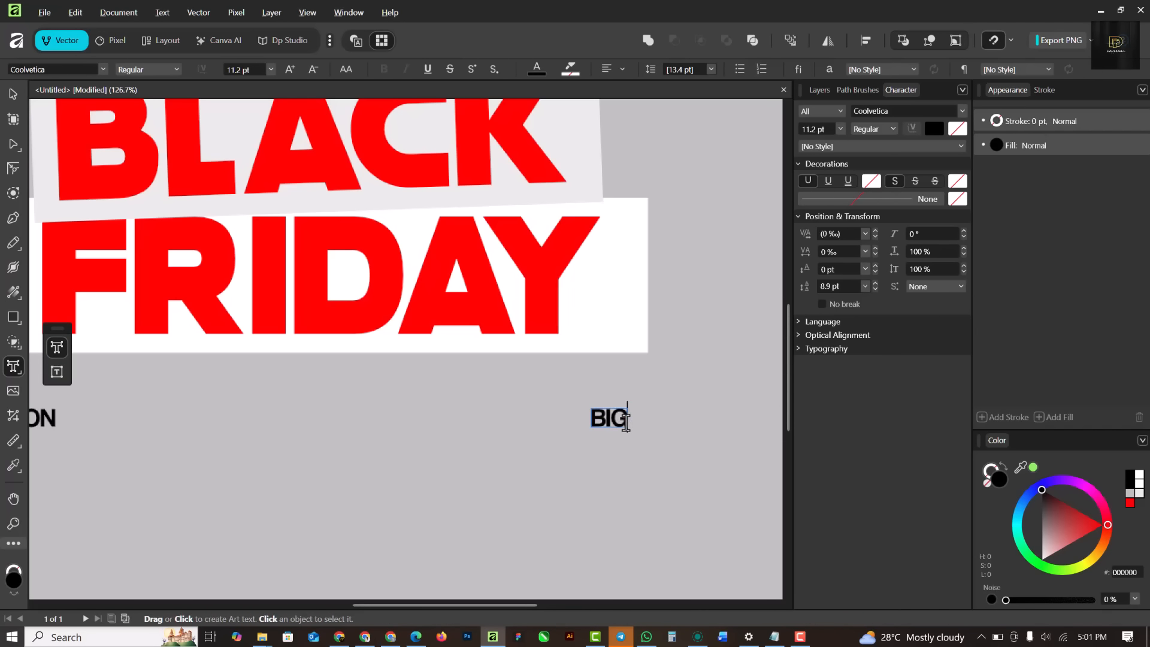
{"action": "type", "text": "GE"}
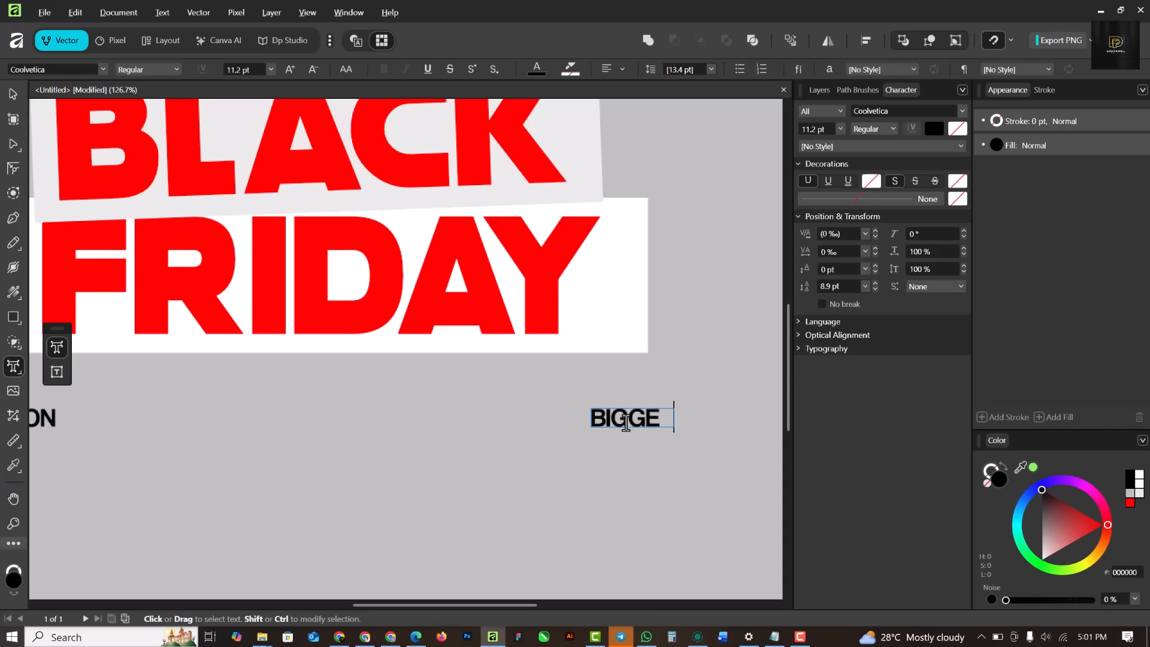
{"action": "type", "text": "ST"}
{"action": "type", "text": "PR"}
{"action": "type", "text": "OMO"}
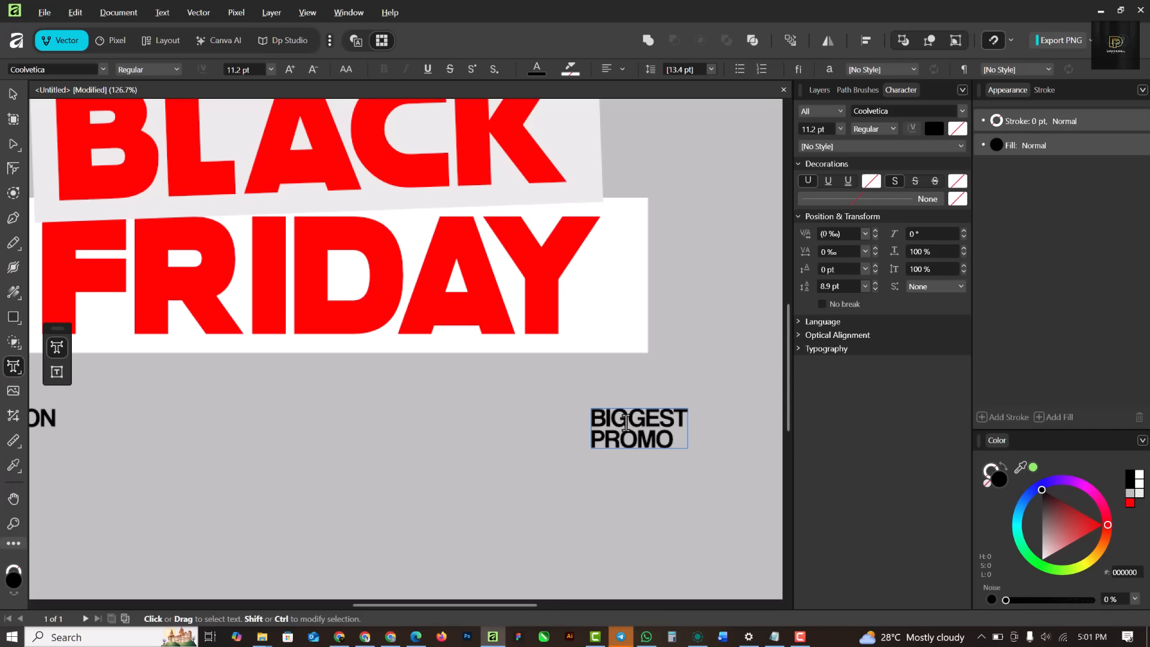
{"action": "type", "text": " EVER"}
{"action": "key", "text": "Escape"}
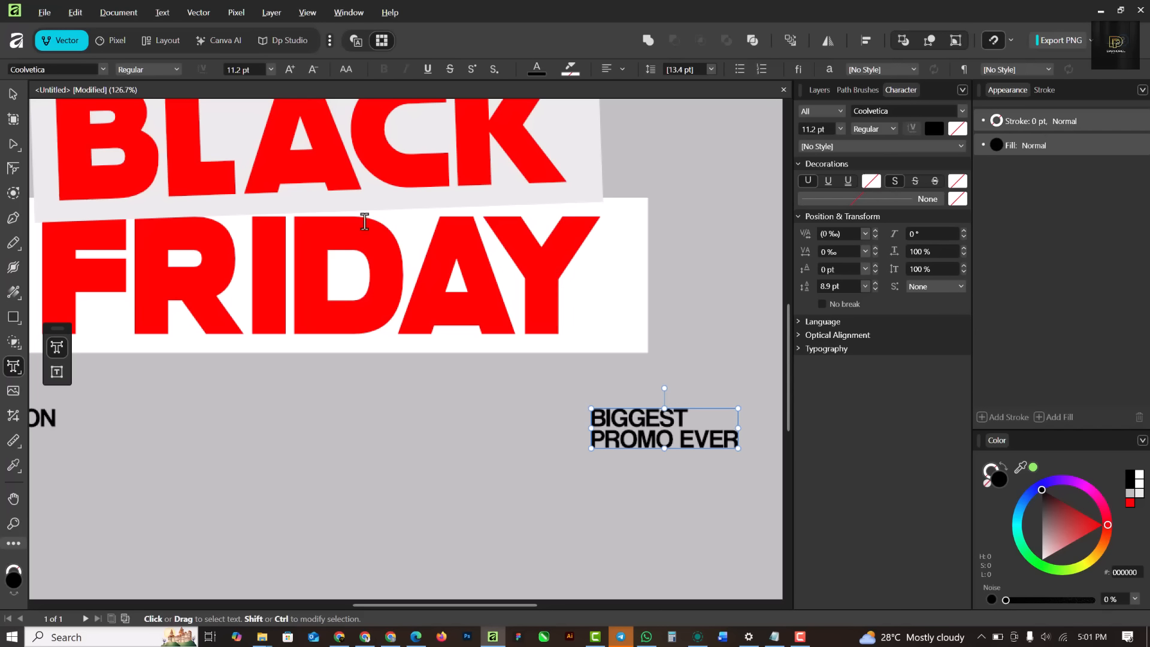
- Move the BIGGEST PROMO EVER text slightly left, keeping it level with FASHION ITEM
{"action": "left_click", "coordinate": [14, 96]}
{"action": "scroll", "coordinate": [609, 376], "scroll_direction": "down", "scroll_amount": 3}
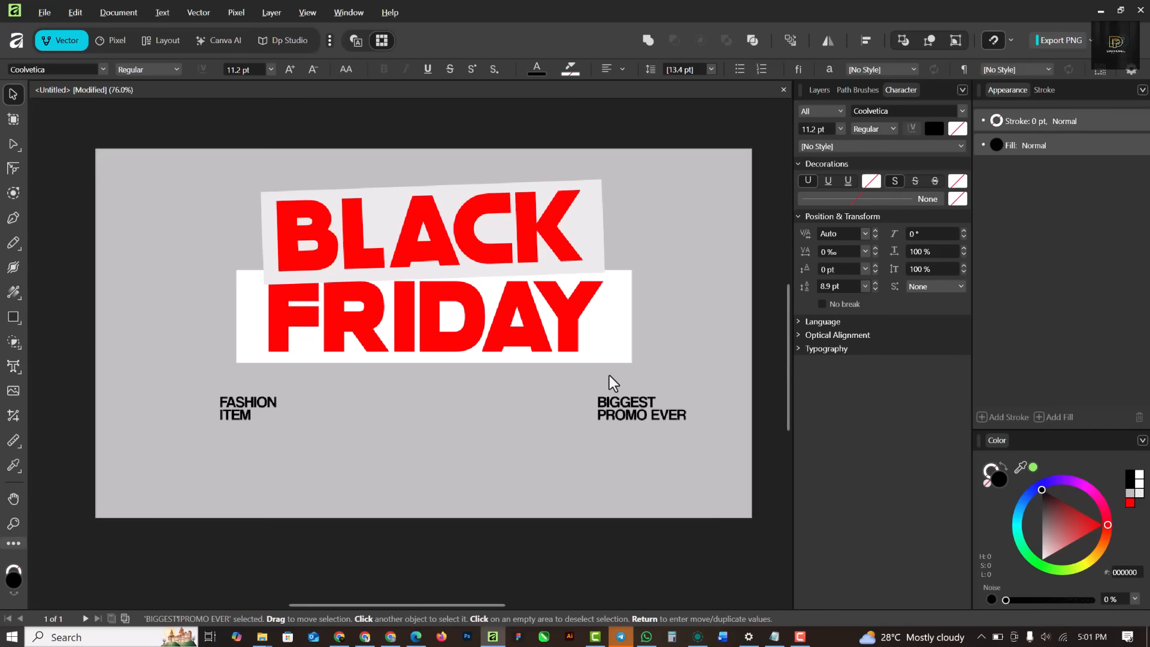
{"action": "left_click_drag", "start_coordinate": [632, 404], "coordinate": [612, 400]}
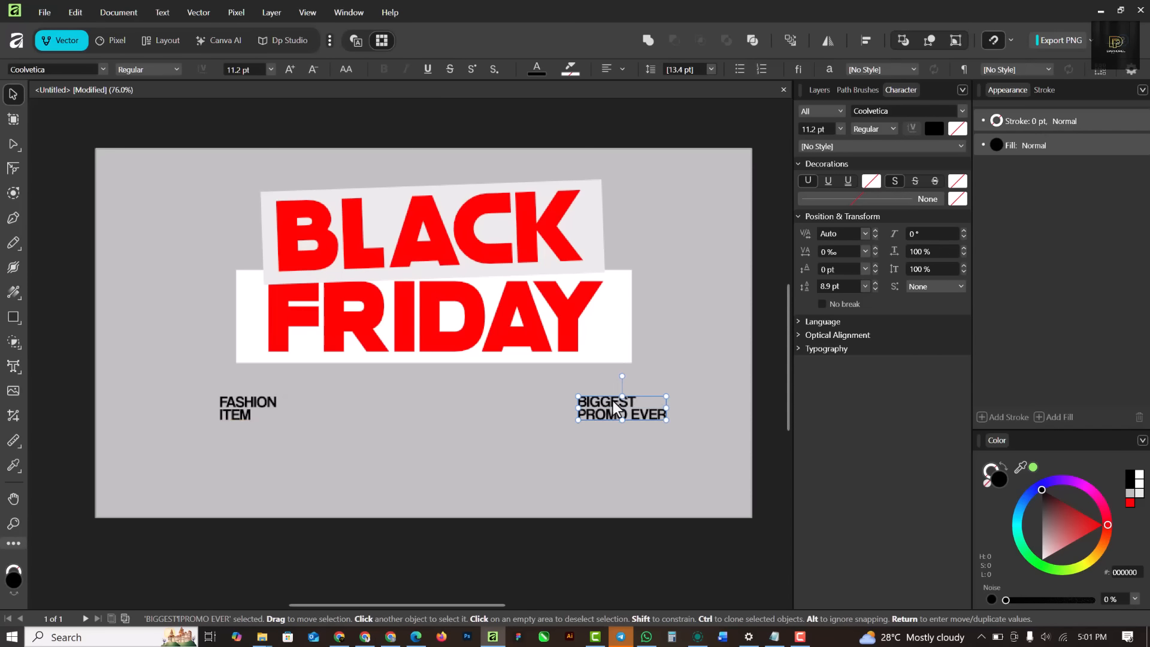
- Duplicate the FASHION ITEM text directly below itself and replace the copy's wording with 70% OFF on two lines
{"action": "left_click", "coordinate": [243, 403]}
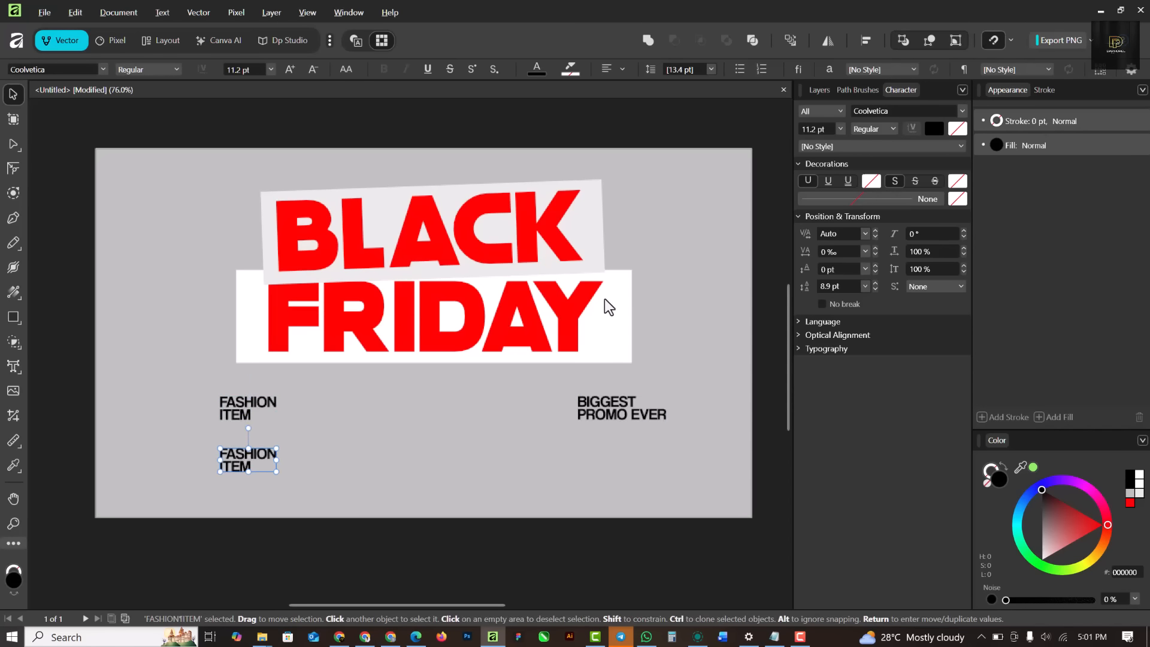
{"action": "key", "text": "t"}
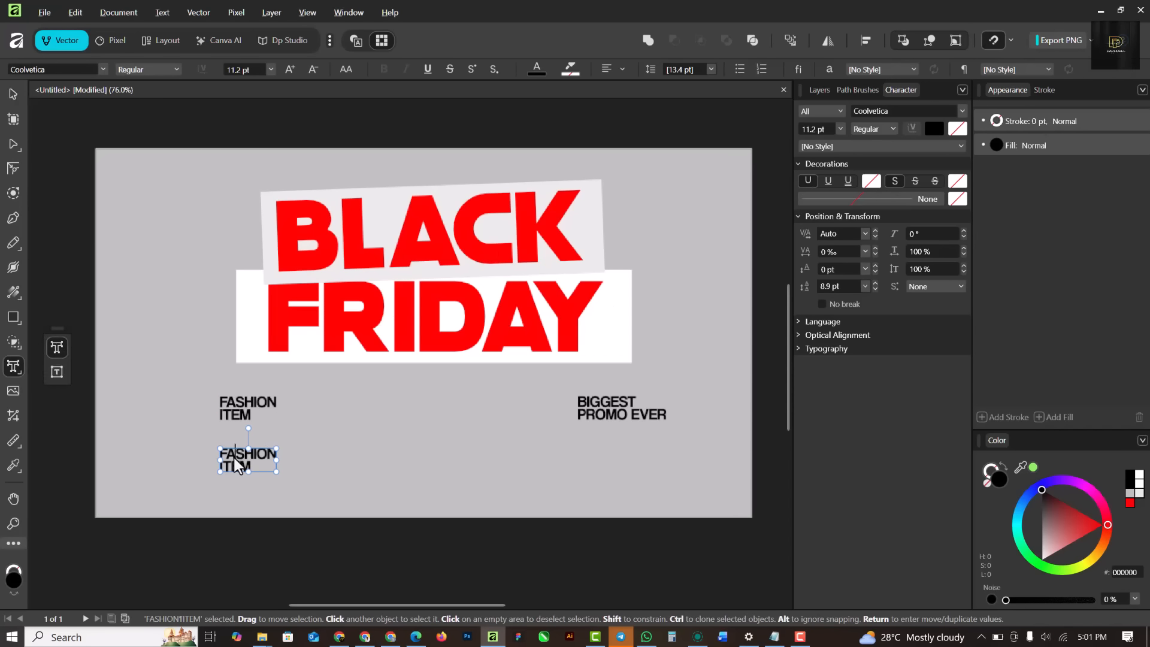
{"action": "key", "text": "ctrl+a"}
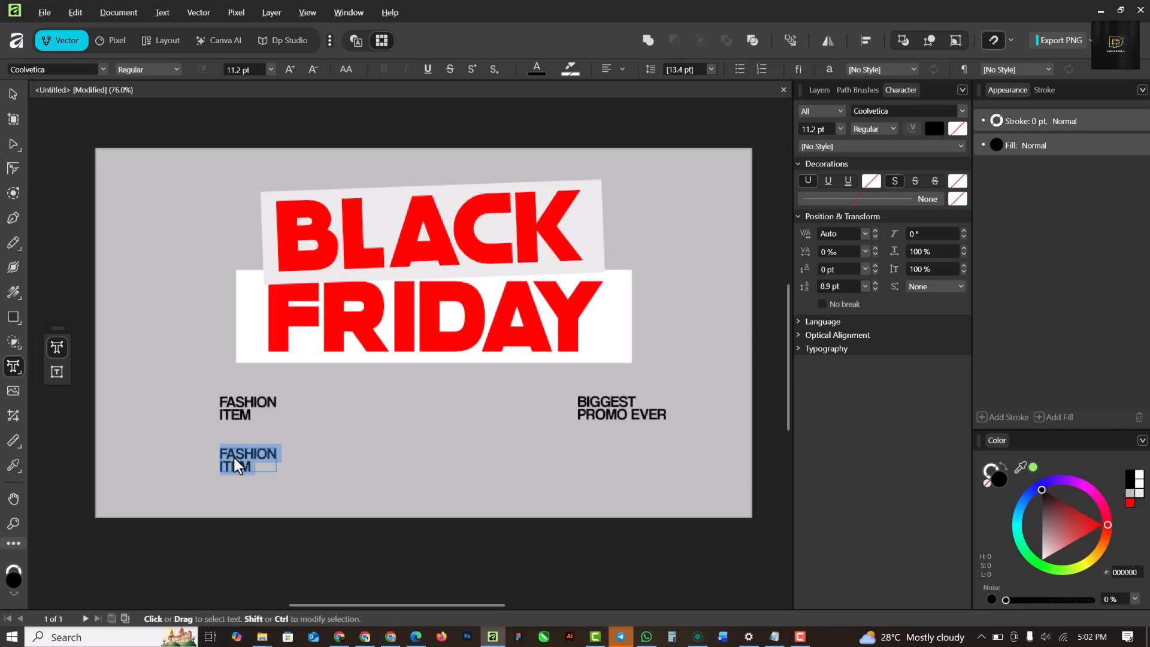
{"action": "type", "text": "70"}
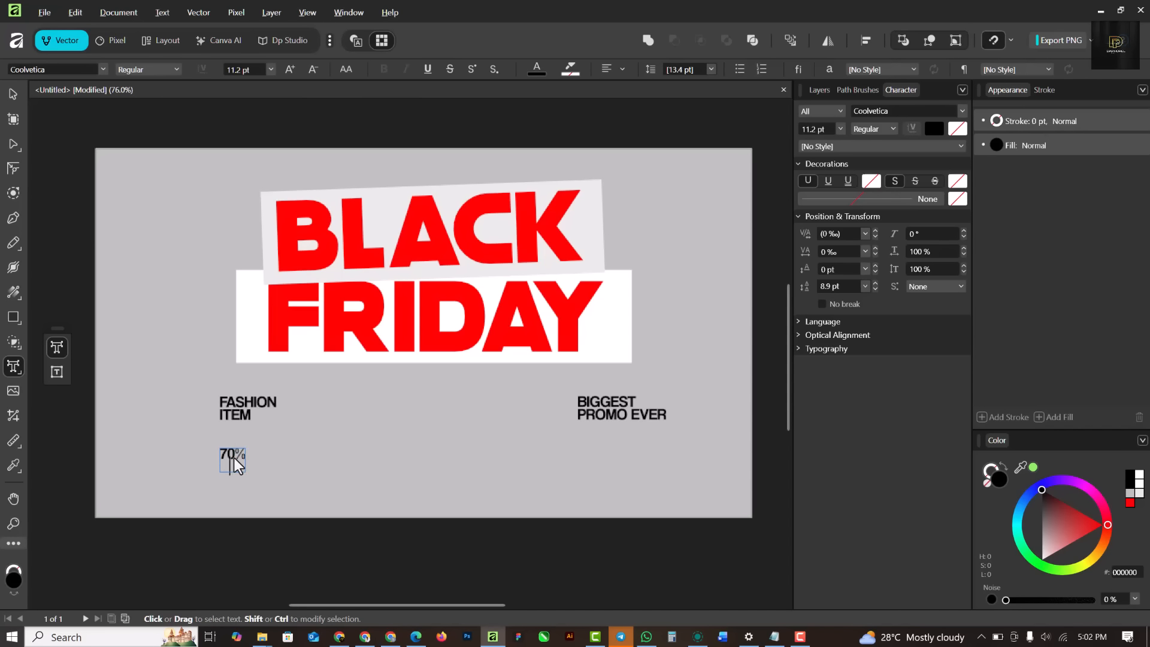
{"action": "type", "text": "% OFF"}
{"action": "key", "text": "Escape"}
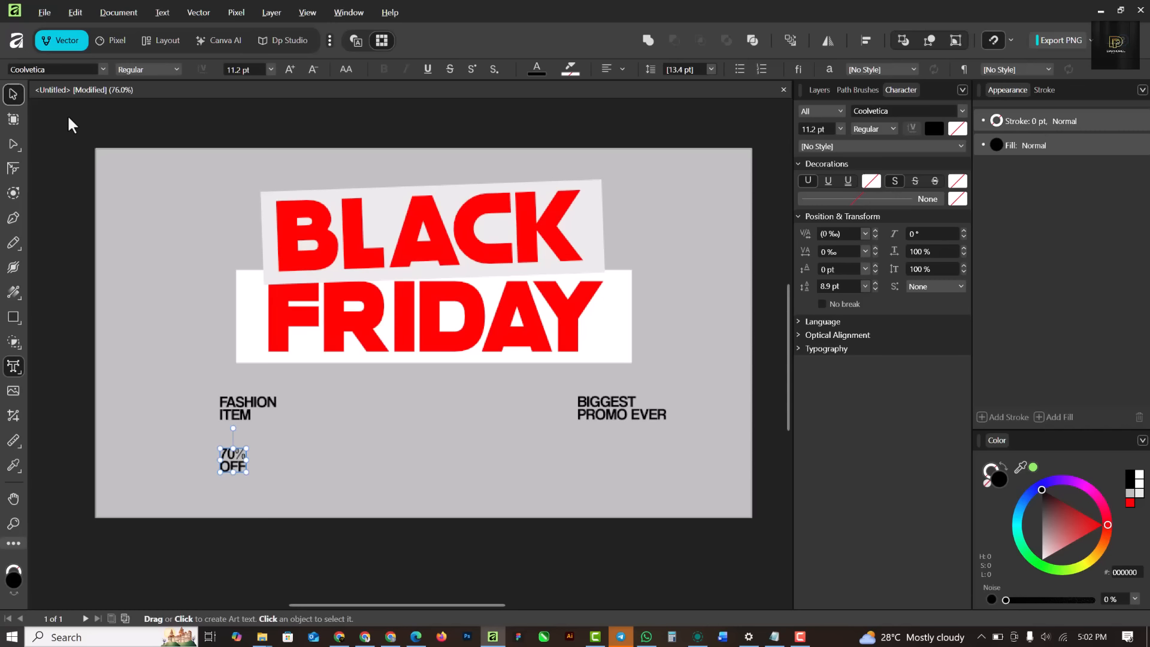
- Set the 70% OFF text's font to Angelic Child and enlarge the text to about 35.8 pt
{"action": "key", "text": "v"}
{"action": "left_click", "coordinate": [103, 68]}
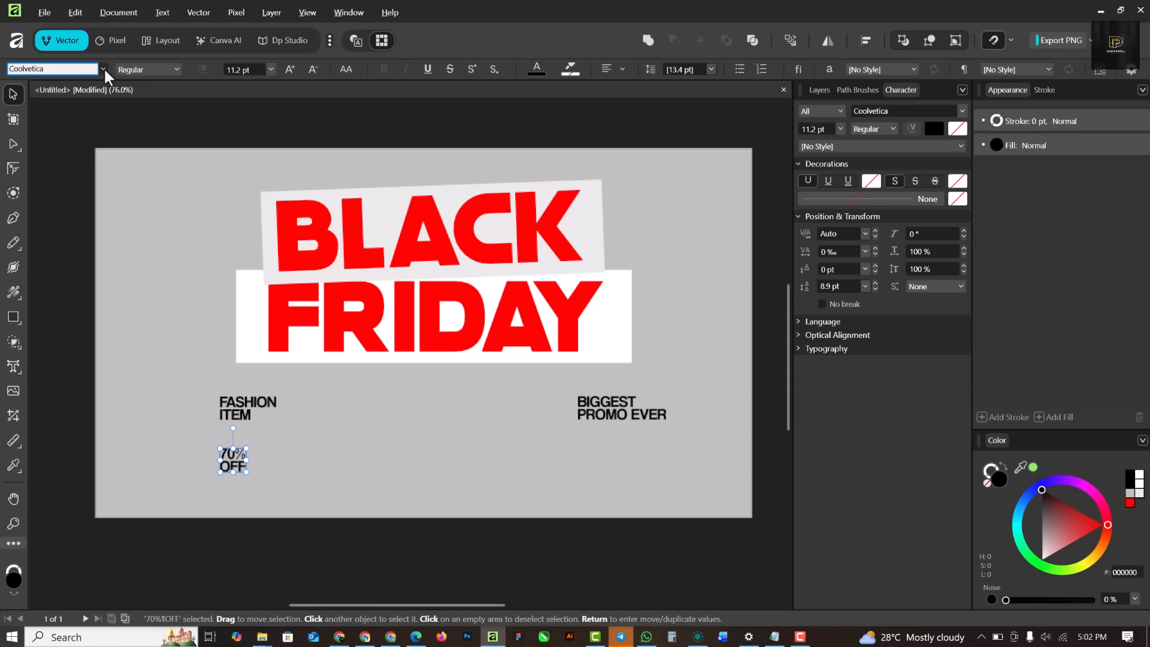
{"action": "left_click", "coordinate": [38, 84]}
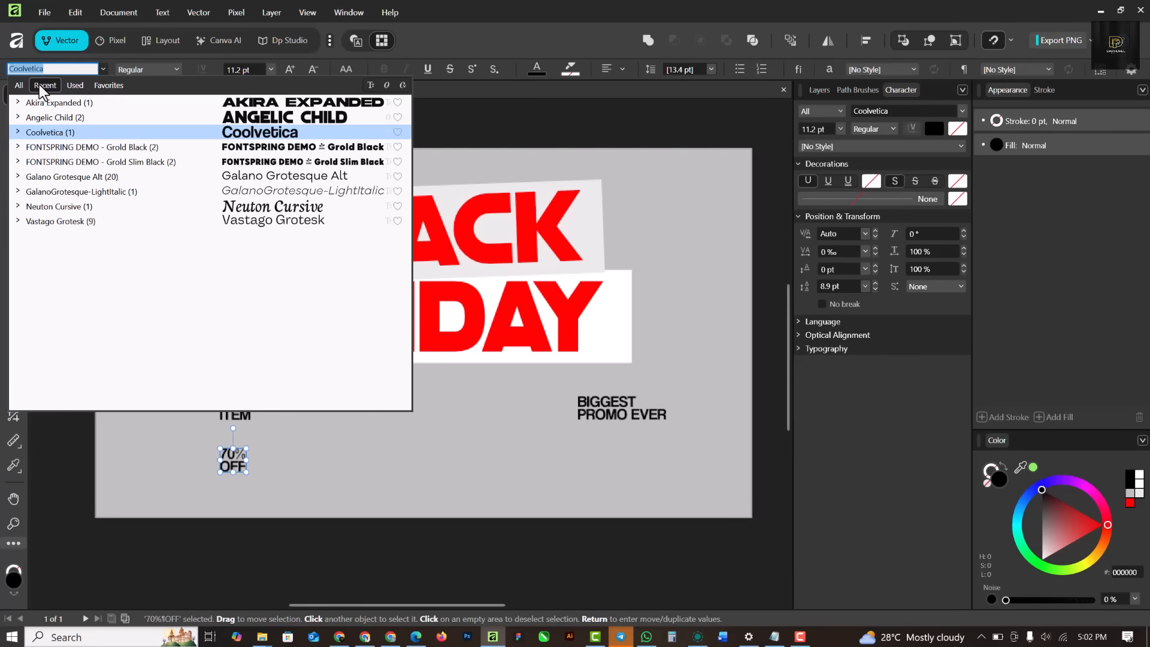
{"action": "left_click", "coordinate": [275, 116]}
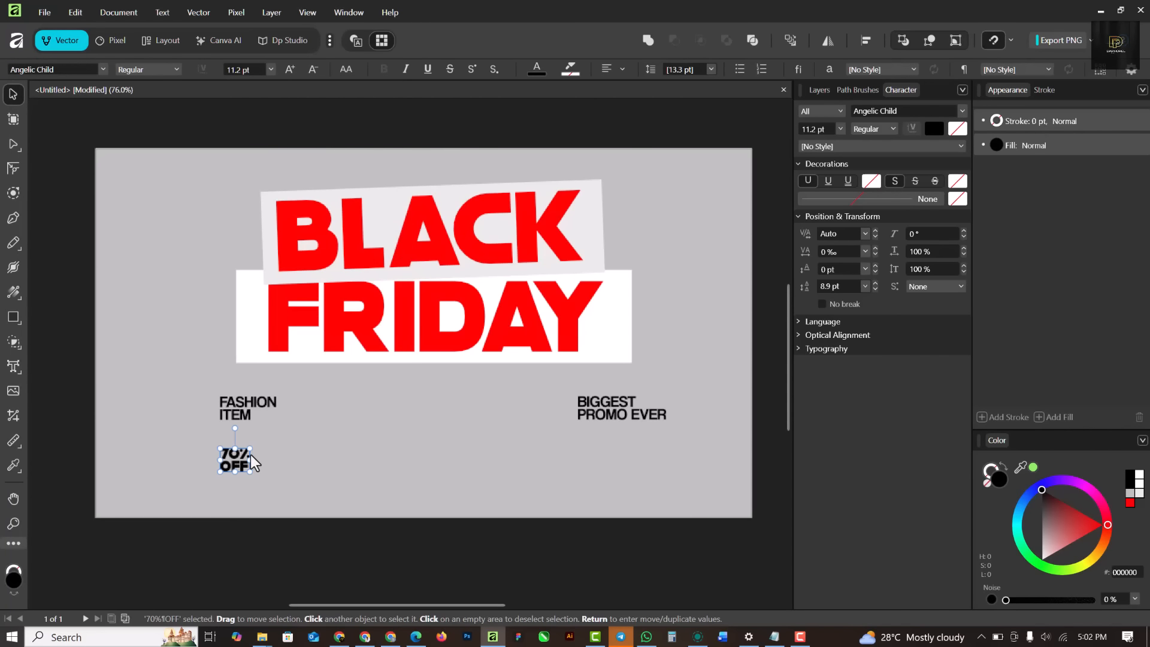
{"action": "left_click_drag", "start_coordinate": [250, 449], "coordinate": [272, 457]}
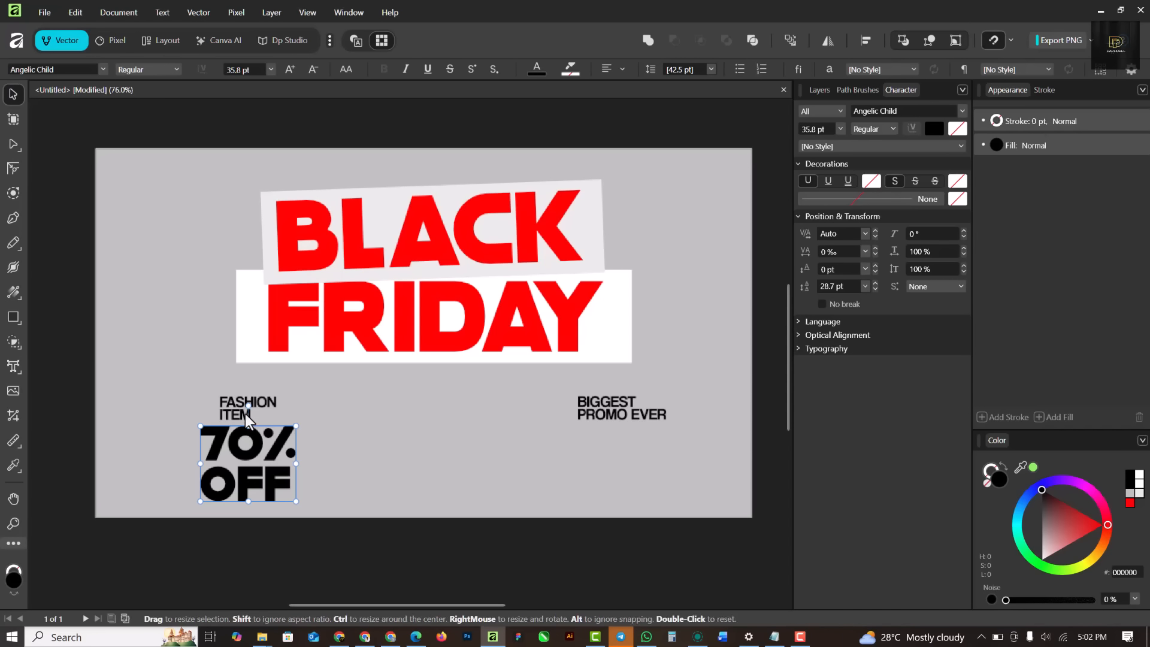
- Move the FASHION ITEM text slightly up and shift the 70% OFF text up close beneath it, centred on it
{"action": "left_click_drag", "start_coordinate": [239, 401], "coordinate": [244, 393]}
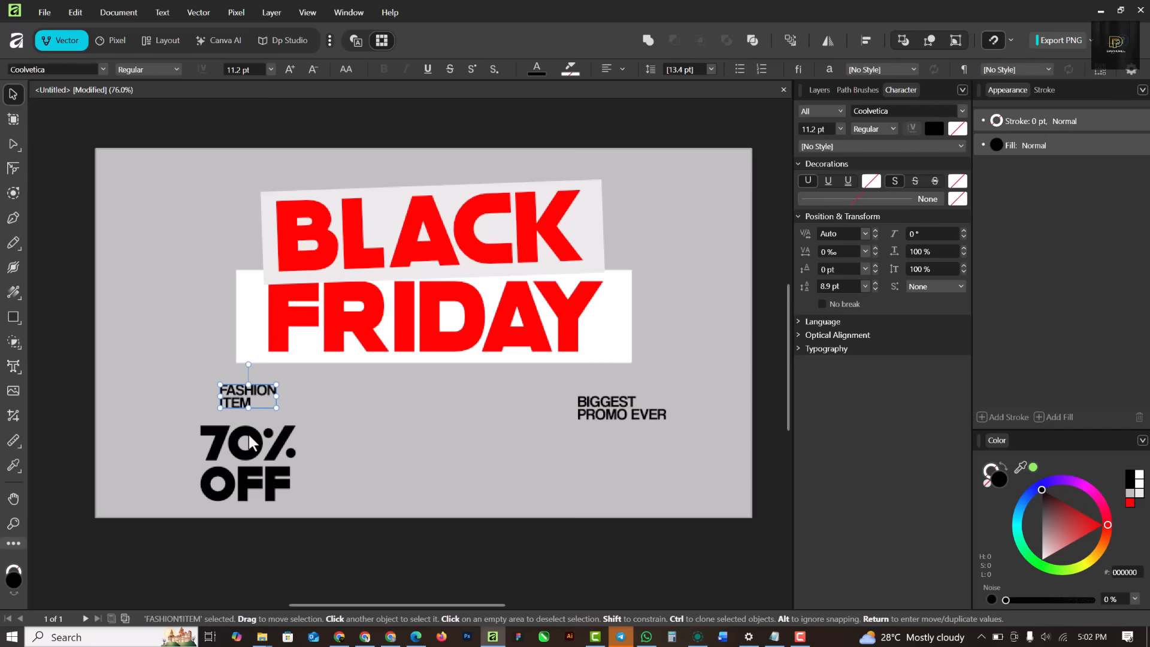
{"action": "left_click", "coordinate": [254, 442]}
{"action": "left_click_drag", "start_coordinate": [256, 448], "coordinate": [261, 429]}
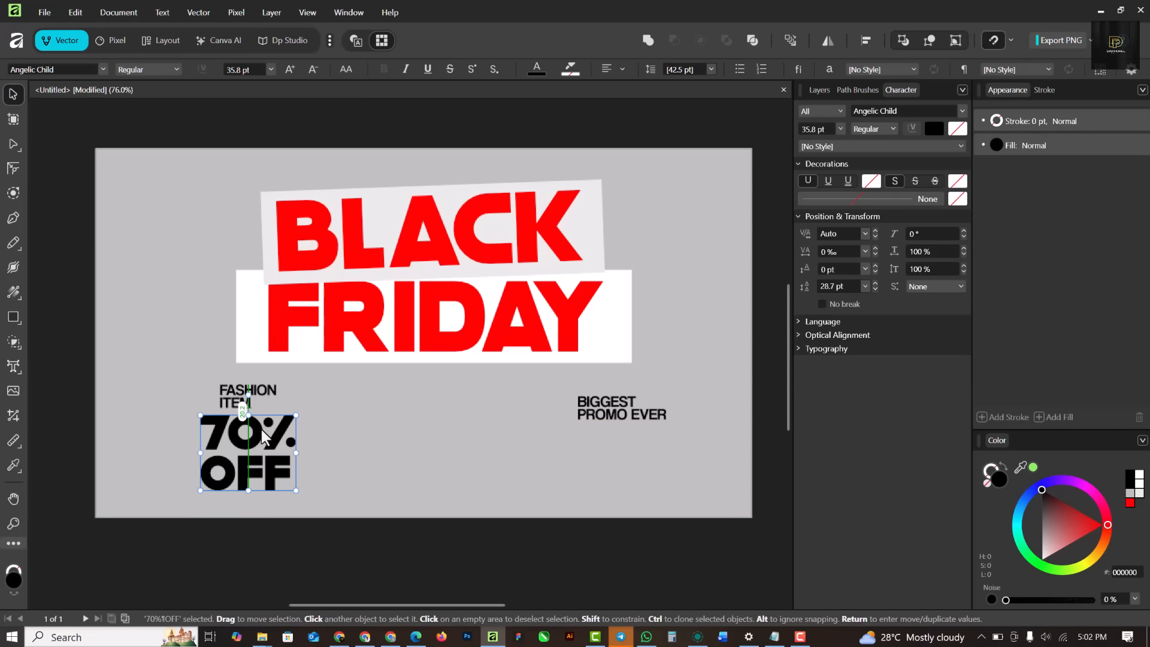
- Recolour the 70% OFF text with the red sampled from the BLACK FRIDAY lettering
{"action": "left_click", "coordinate": [13, 466]}
{"action": "left_click", "coordinate": [372, 316]}
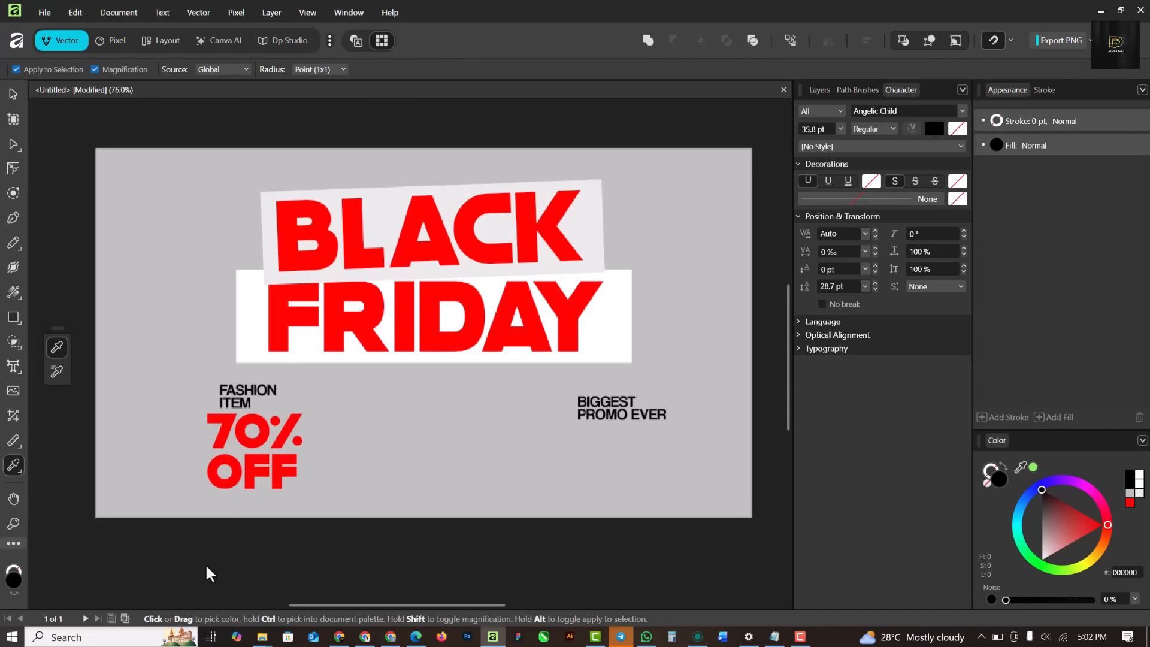
{"action": "left_click", "coordinate": [557, 247]}
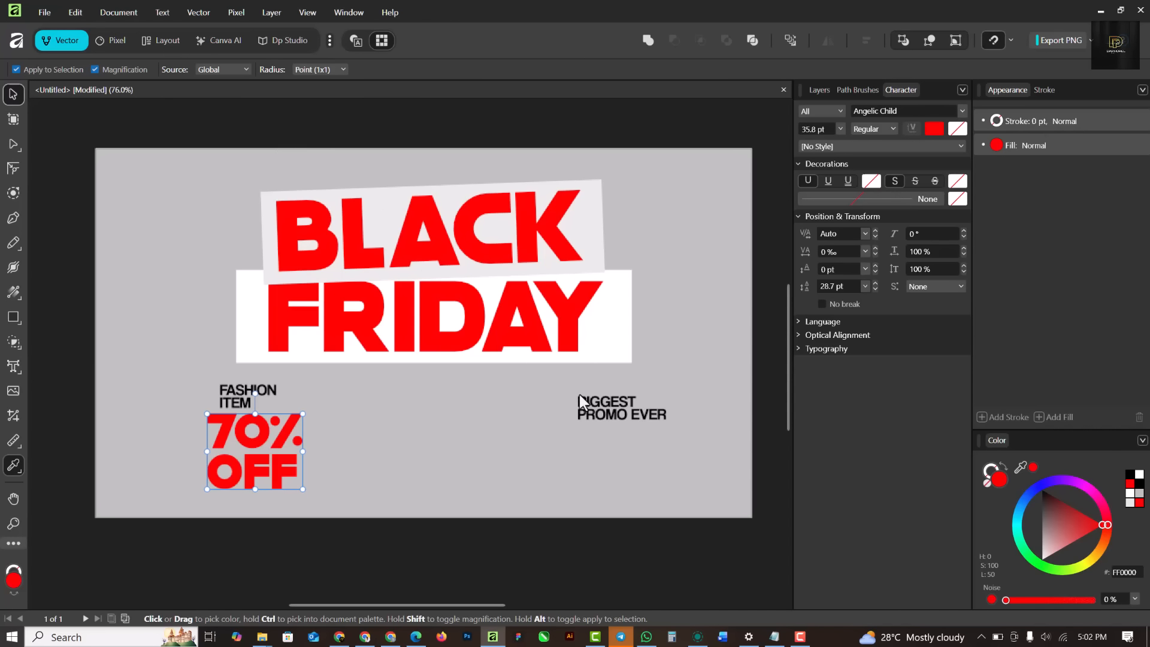
{"action": "key", "text": "v"}
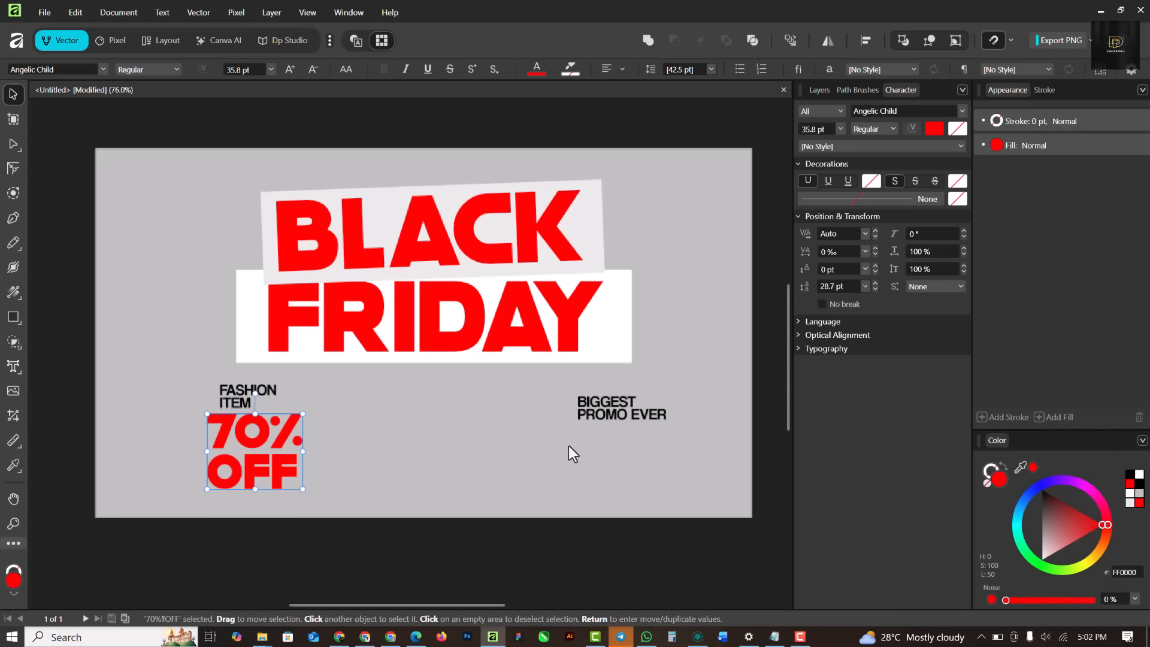
- Move BIGGEST PROMO EVER up and left, level with FASHION ITEM, and place a copy of the 70% OFF text directly beneath it
{"action": "left_click", "coordinate": [619, 402]}
{"action": "left_click_drag", "start_coordinate": [619, 402], "coordinate": [605, 389]}
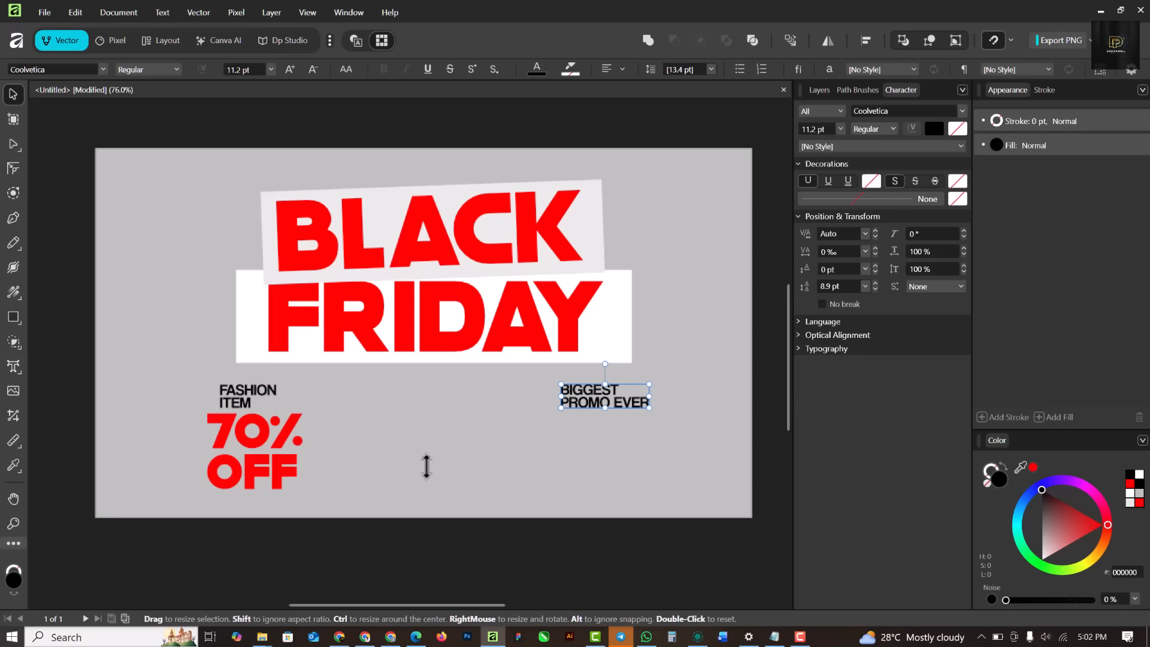
{"action": "left_click", "coordinate": [262, 436]}
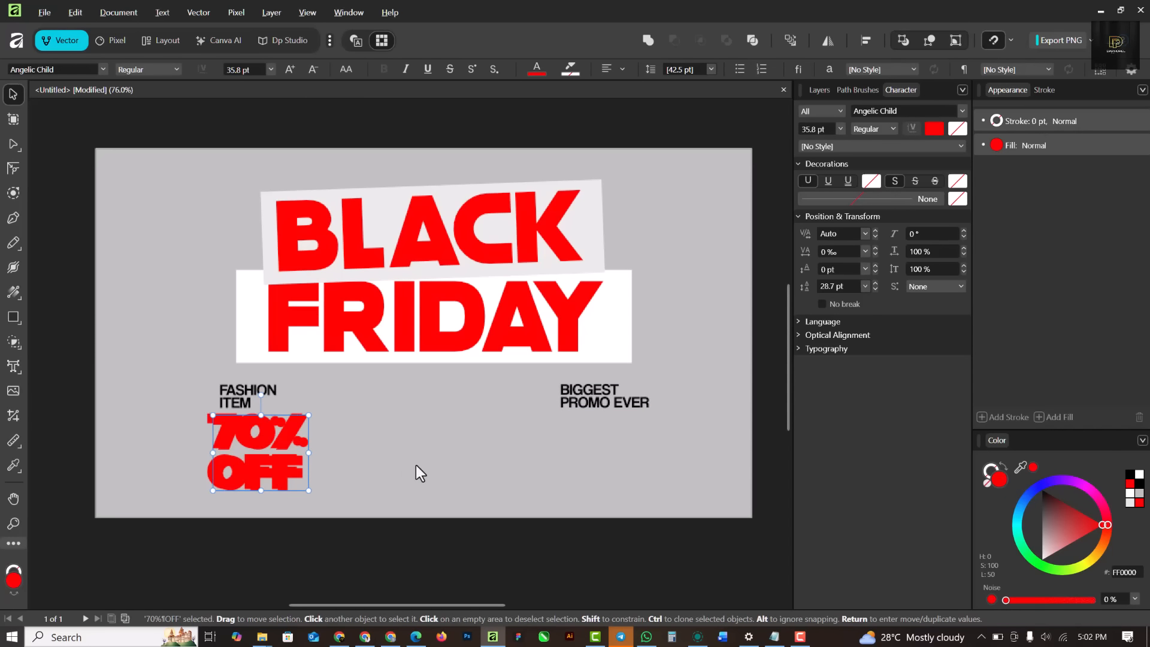
{"action": "mouse_move", "coordinate": [415, 465]}
{"action": "left_mouse_down"}
{"action": "mouse_move", "coordinate": [623, 450]}
{"action": "mouse_move", "coordinate": [605, 444]}
{"action": "left_mouse_up"}
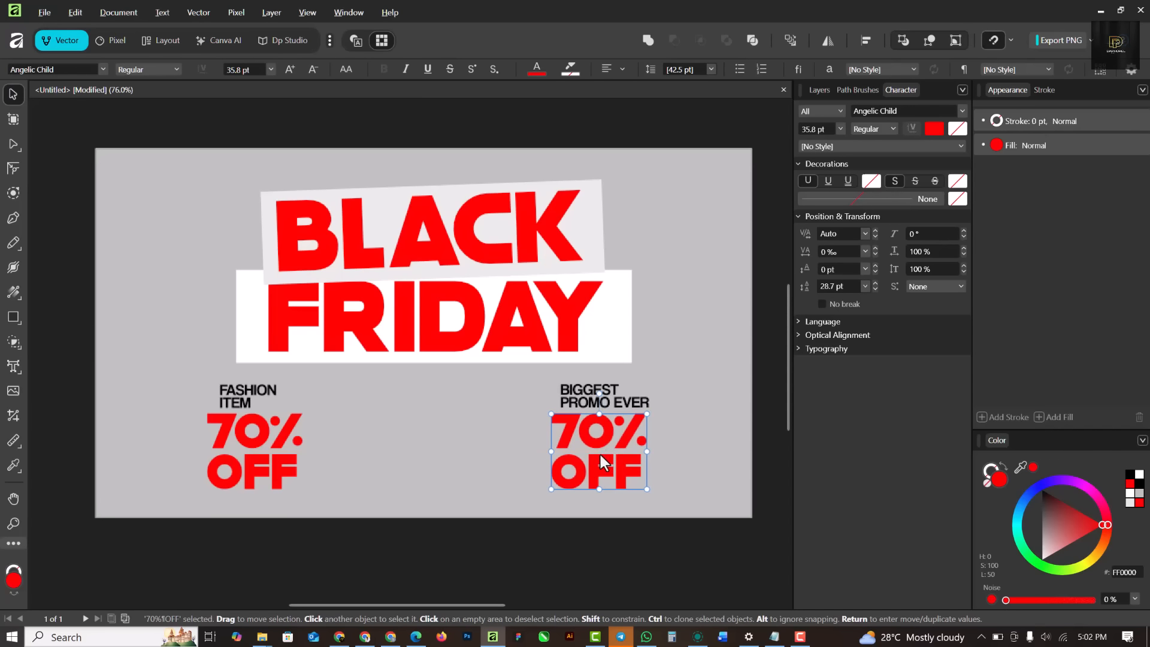
- Replace the right-hand 70% OFF copy's wording with 29.11. on the first line and 2025 on the second, and fill it black
{"action": "key", "text": "t"}
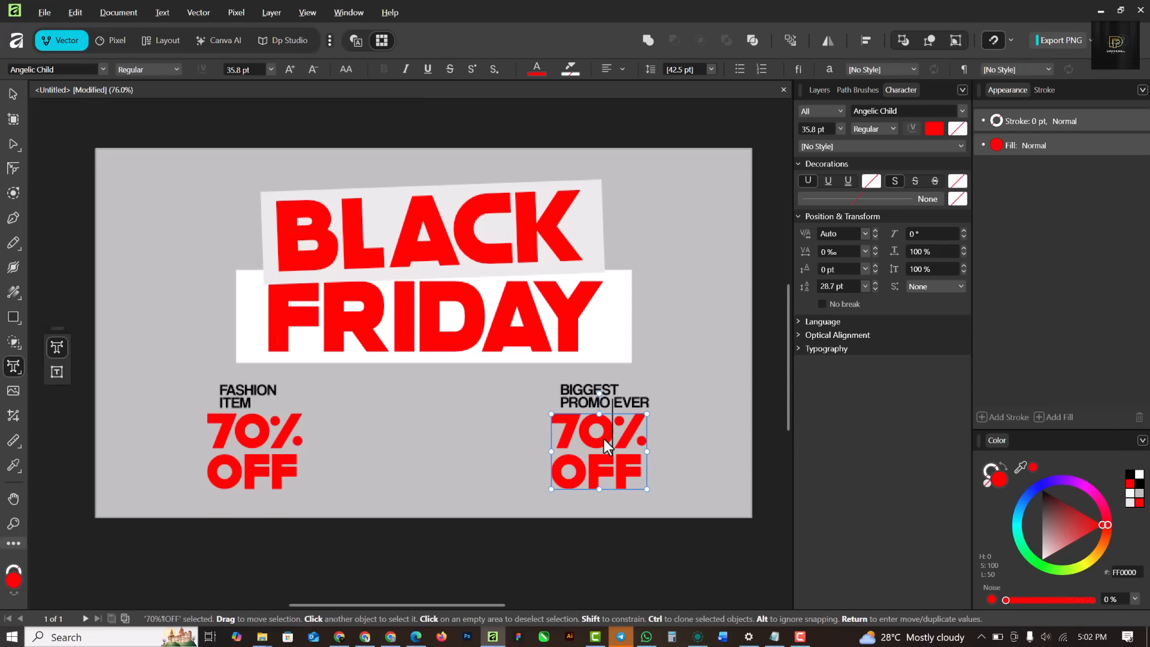
{"action": "key", "text": "ctrl+a"}
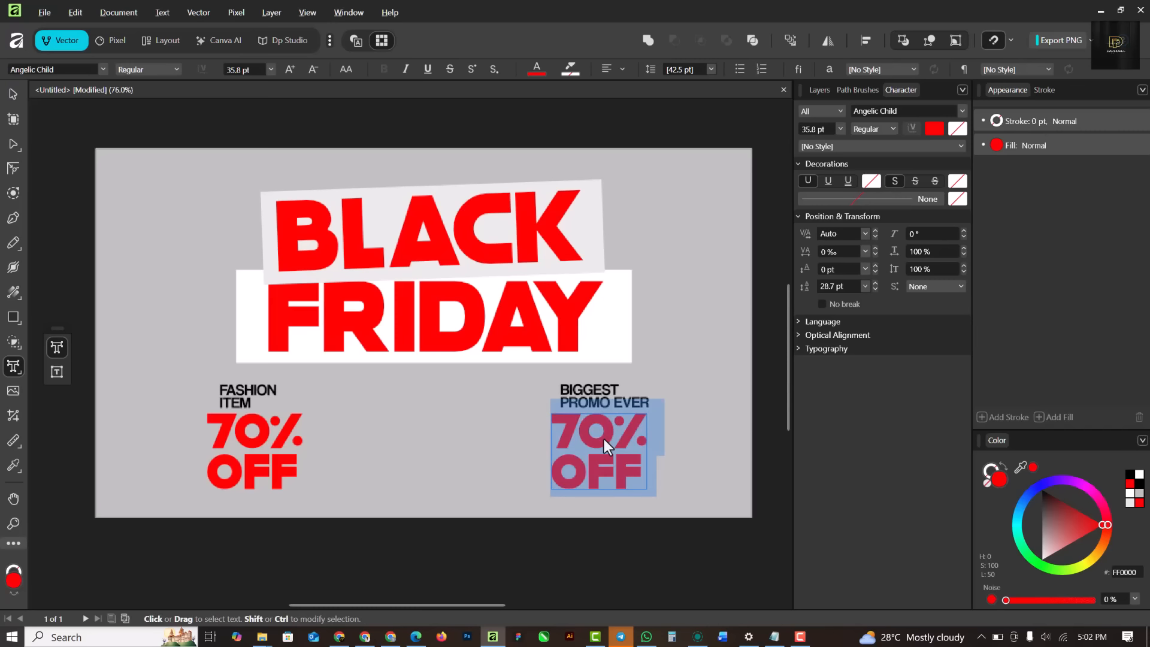
{"action": "type", "text": "29"}
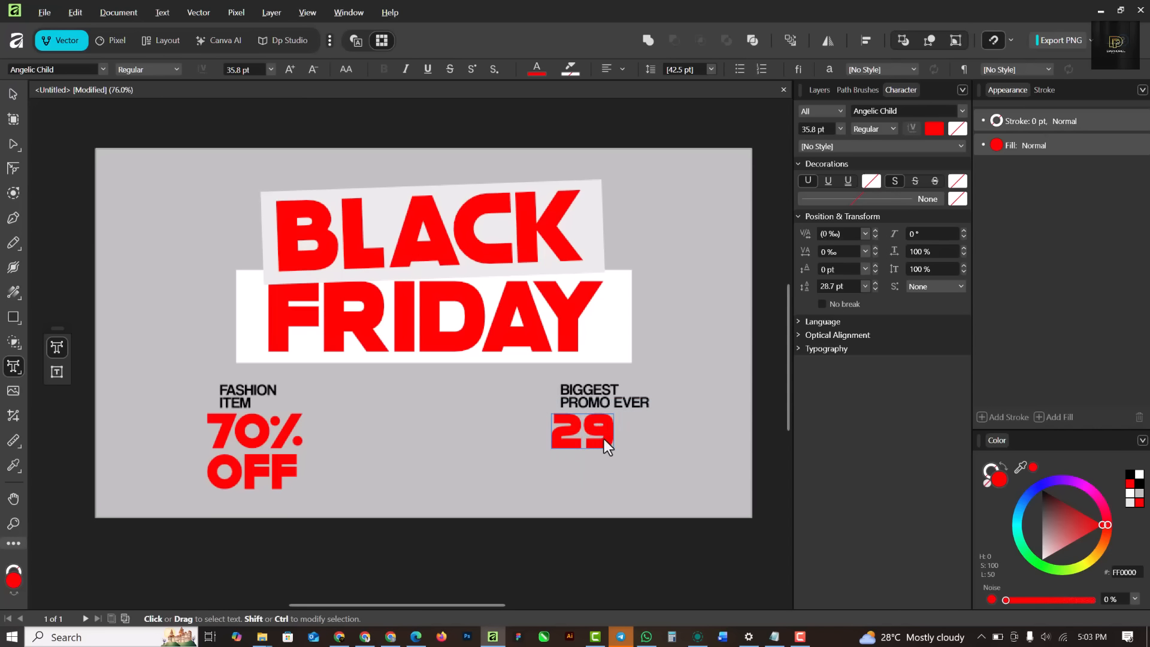
{"action": "type", "text": ".11"}
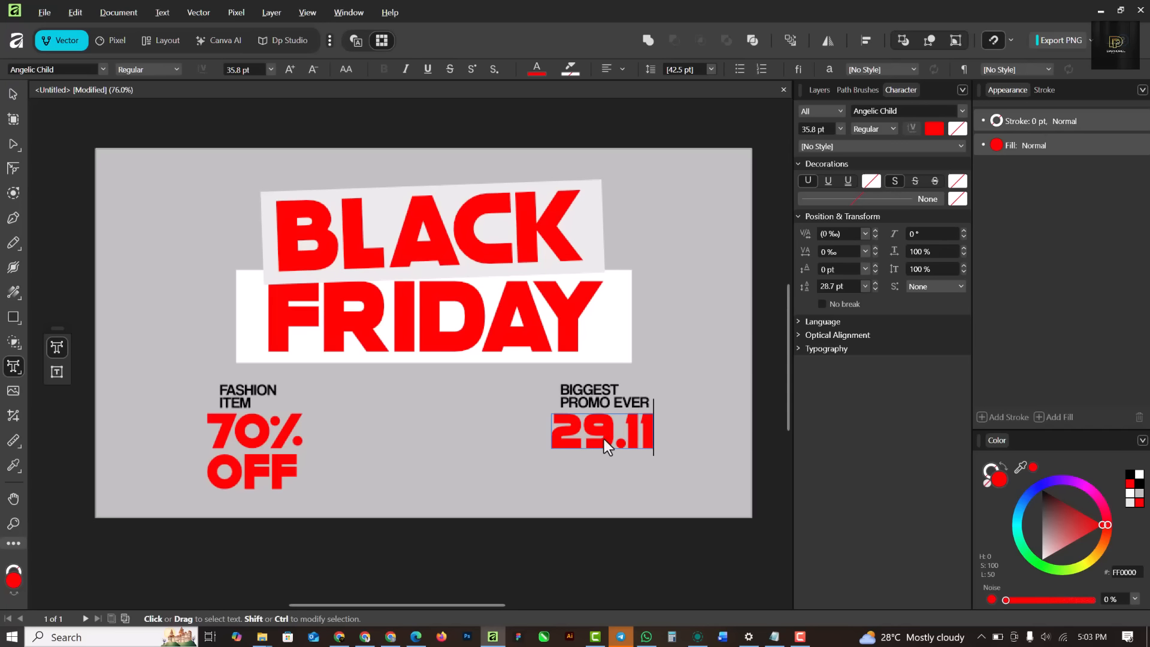
{"action": "type", "text": "."}
{"action": "key", "text": "Return"}
{"action": "type", "text": "20"}
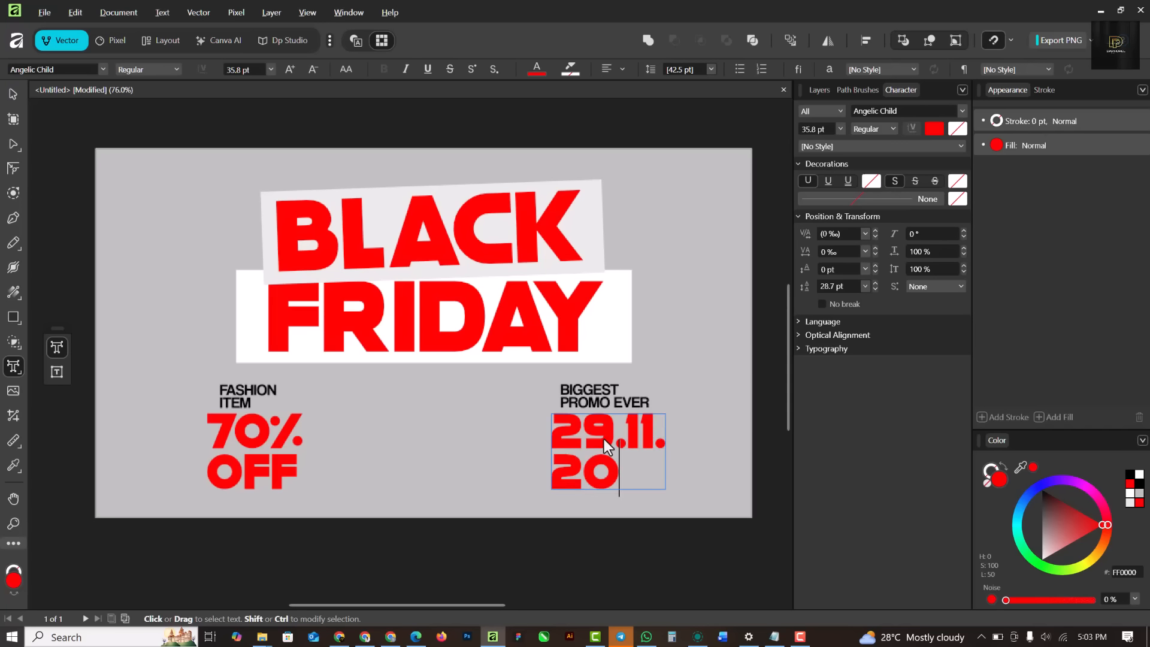
{"action": "type", "text": "25"}
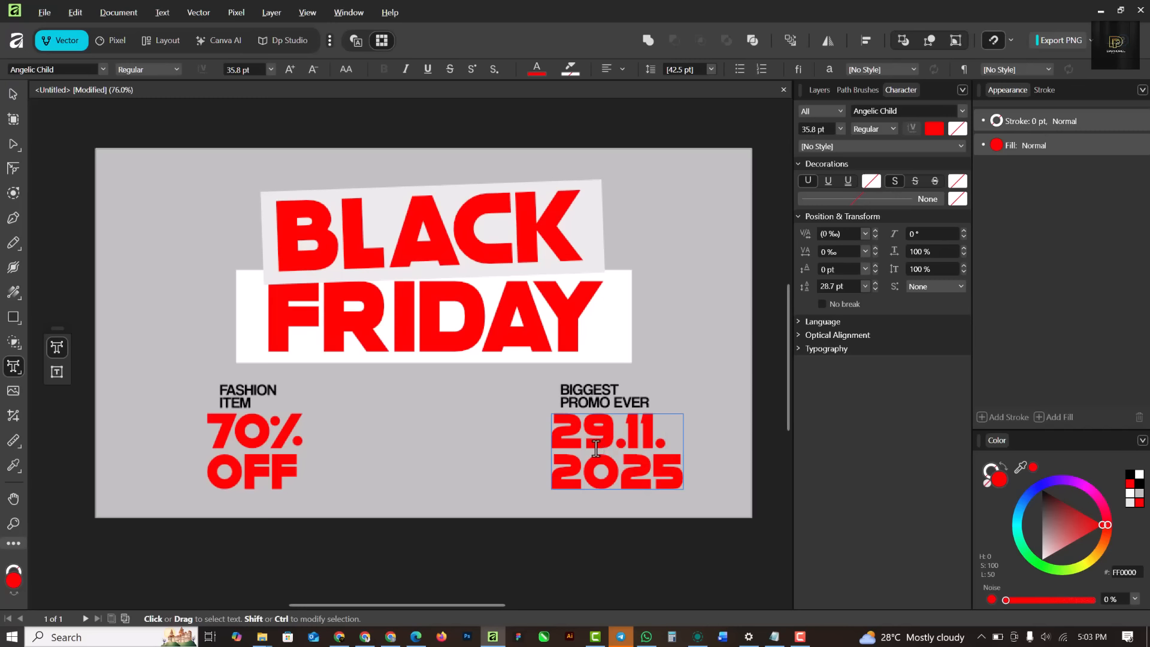
{"action": "key", "text": "Escape"}
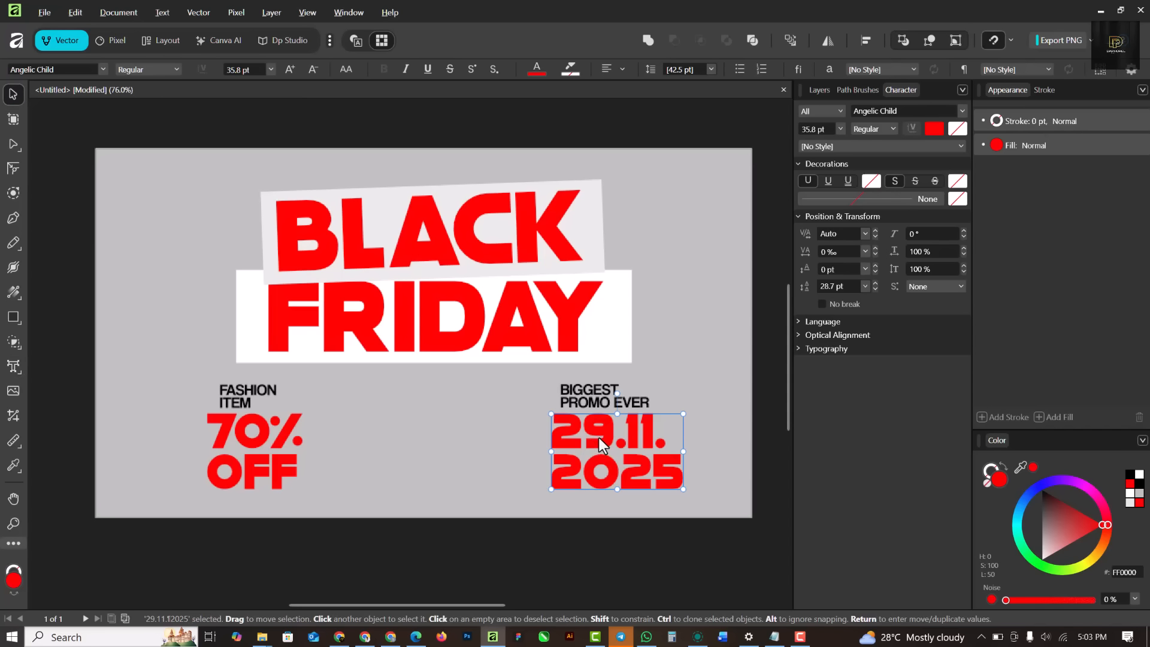
{"action": "left_click", "coordinate": [1129, 476]}
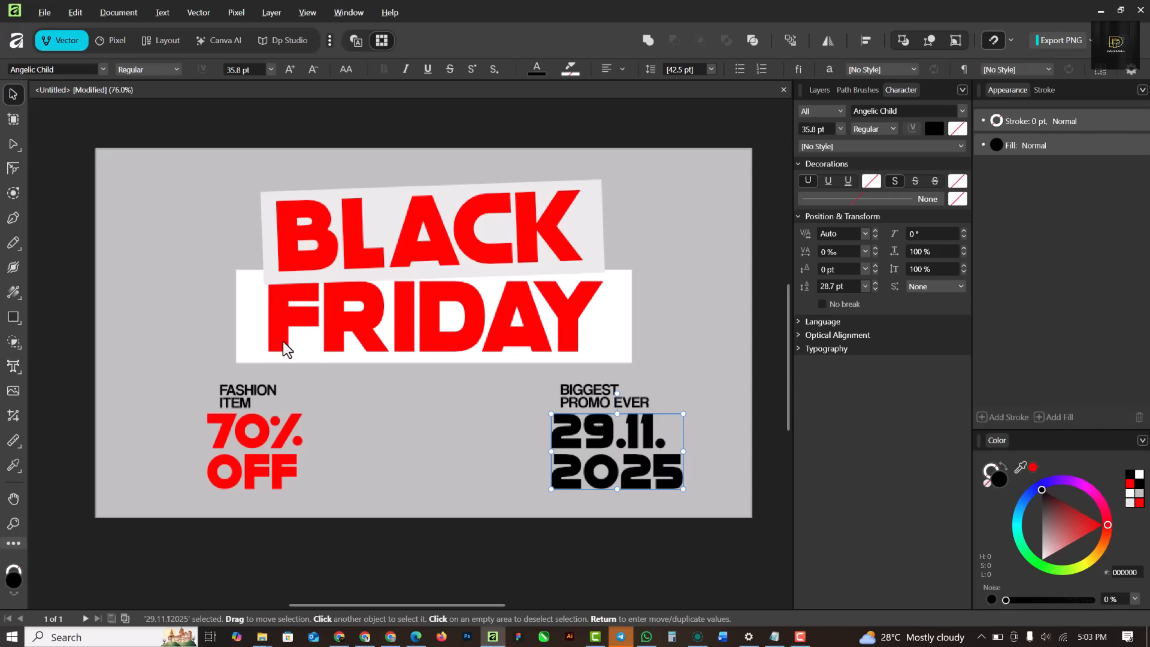
- Place a copy of the FASHION ITEM text to the left of BLACK and replace its wording with DAPHOREL STUDIO
{"action": "left_click", "coordinate": [241, 390]}
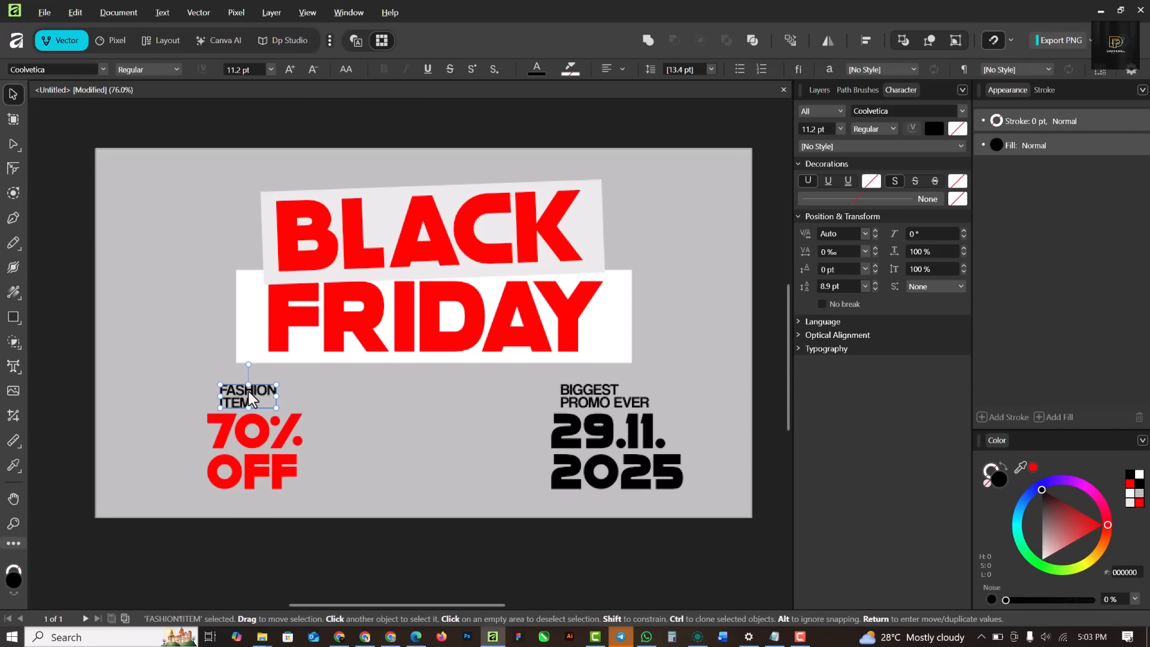
{"action": "left_click_drag", "start_coordinate": [250, 398], "coordinate": [185, 218]}
{"action": "key", "text": "t"}
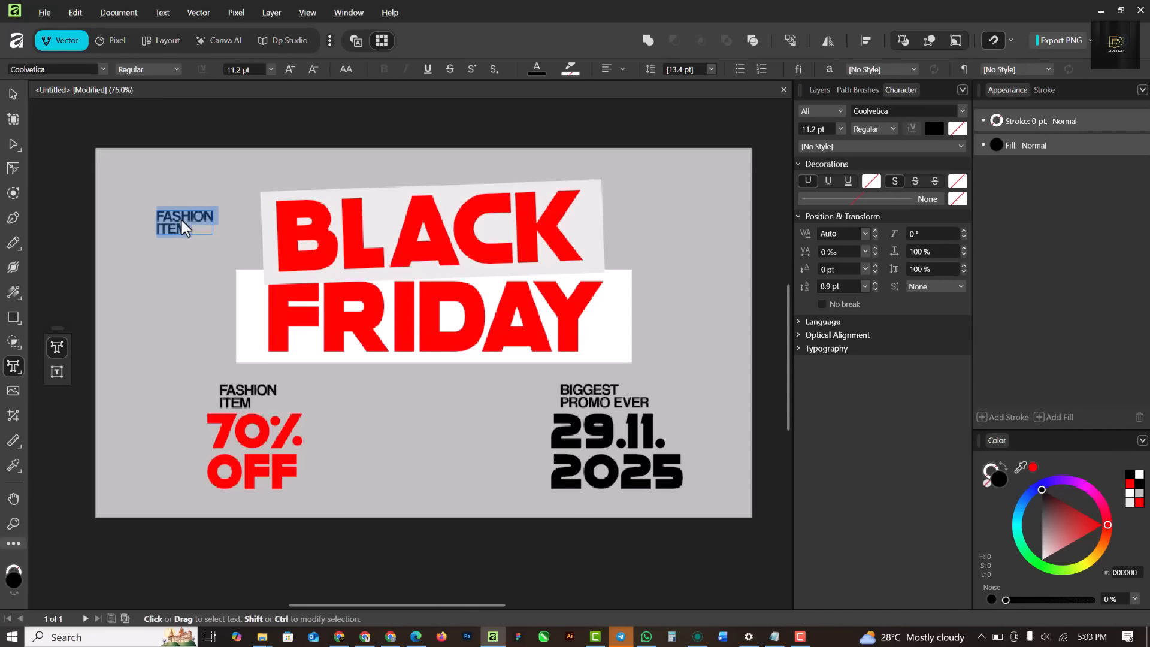
{"action": "type", "text": "DA"}
{"action": "key", "text": "ctrl+a"}
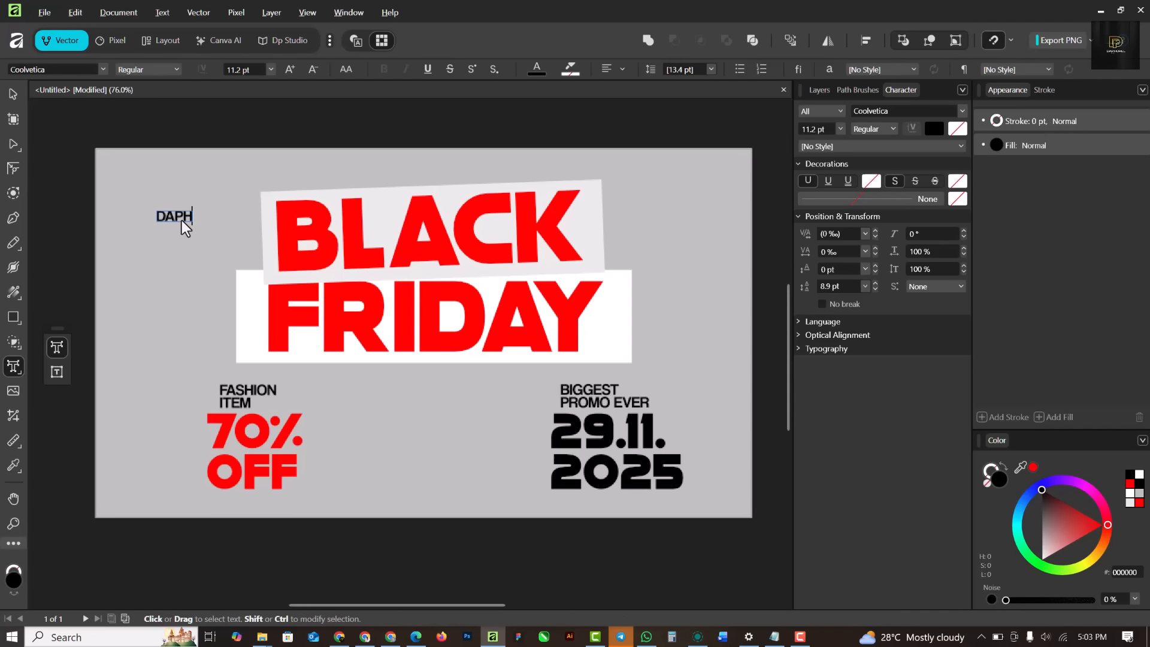
{"action": "type", "text": "PHOREL STUDIO"}
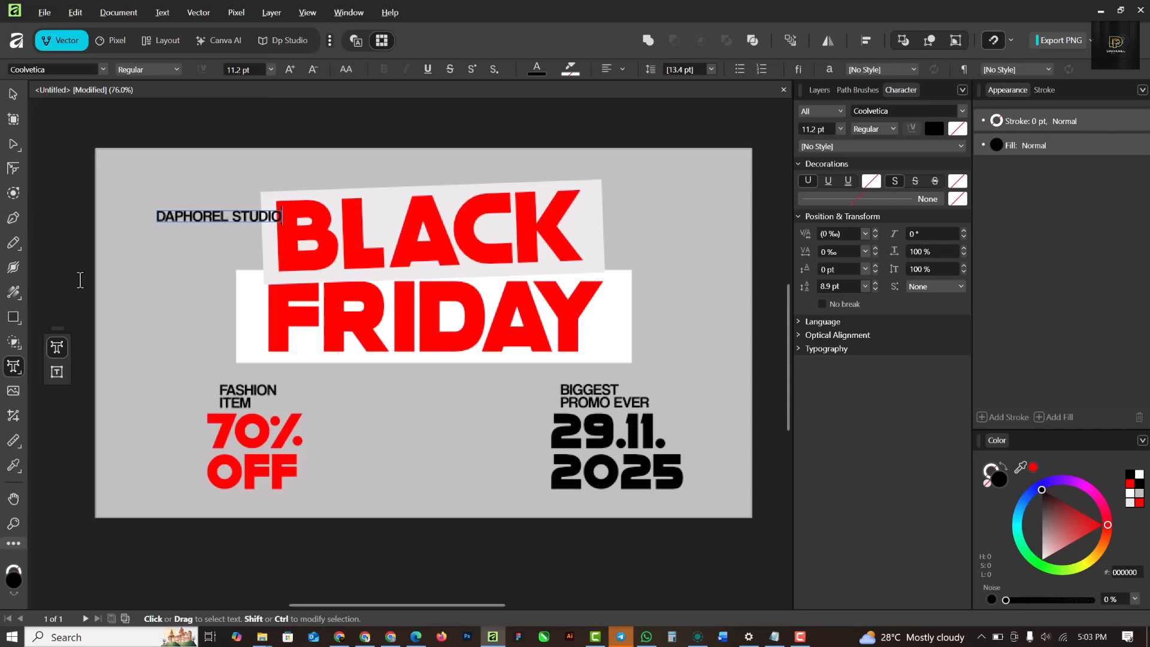
{"action": "key", "text": "Escape"}
{"action": "key", "text": "v"}
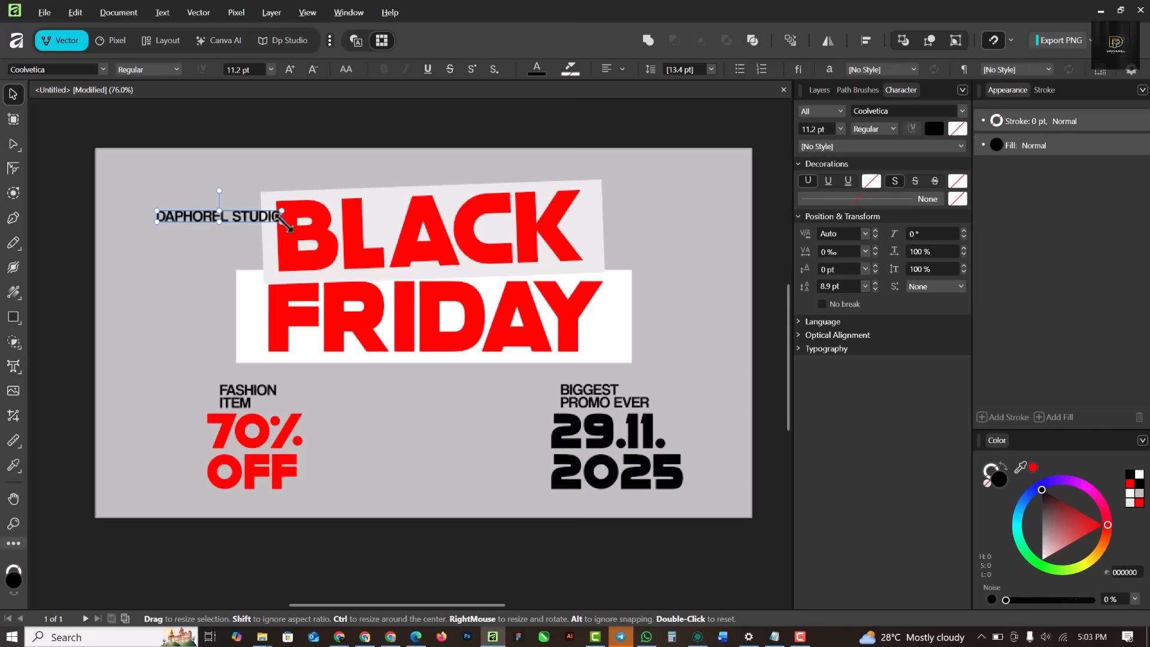
- Scale the DAPHOREL STUDIO text down to about 7.2 pt and set its tracking to 700 ‰
{"action": "left_click_drag", "start_coordinate": [281, 216], "coordinate": [238, 214]}
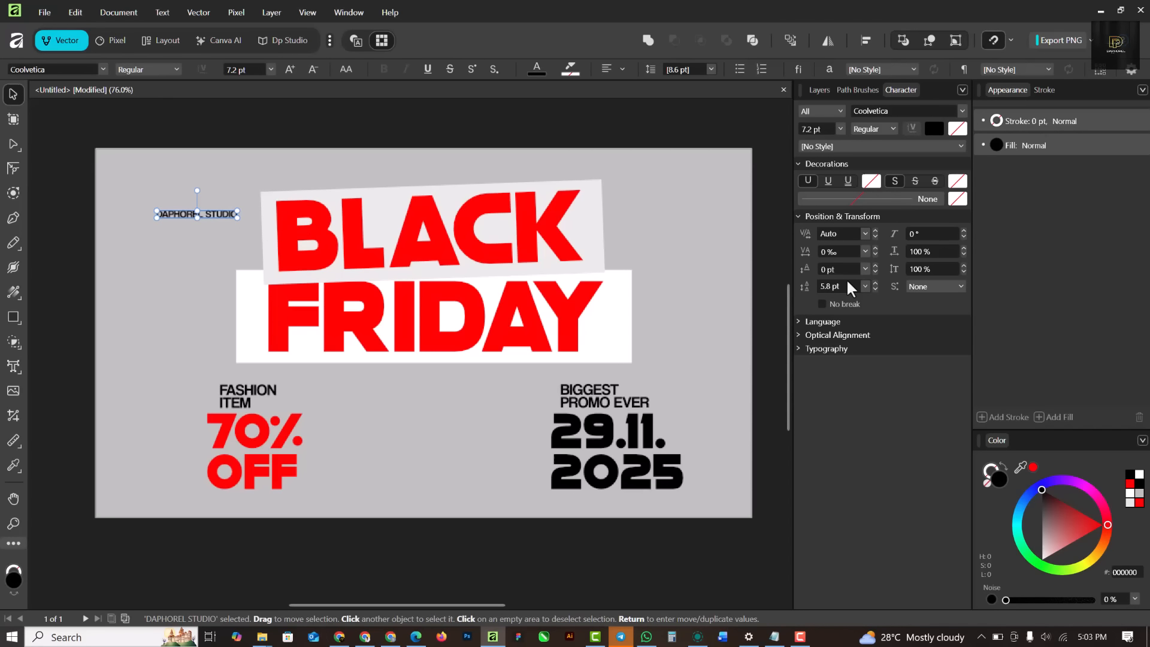
{"action": "left_click", "coordinate": [839, 252]}
{"action": "type", "text": "700"}
{"action": "key", "text": "Return"}
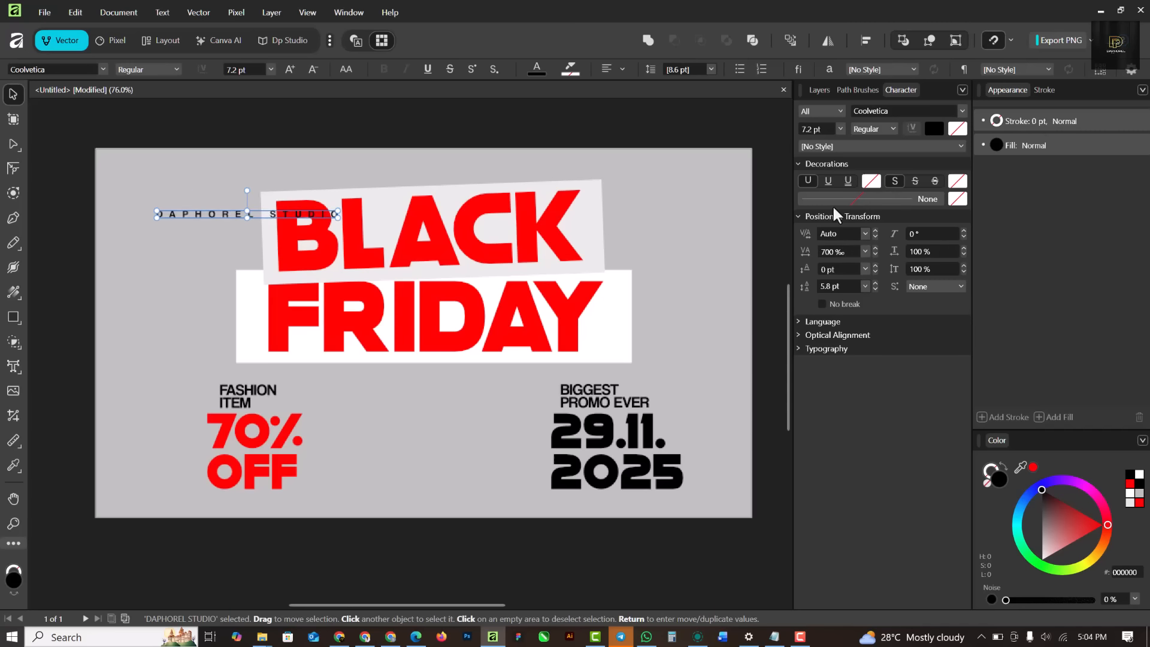
- Move the DAPHOREL STUDIO text just above the BLACK rectangle, roughly centred over it
{"action": "left_click_drag", "start_coordinate": [211, 210], "coordinate": [389, 174]}
{"action": "scroll", "coordinate": [435, 173], "scroll_direction": "up", "scroll_amount": 3}
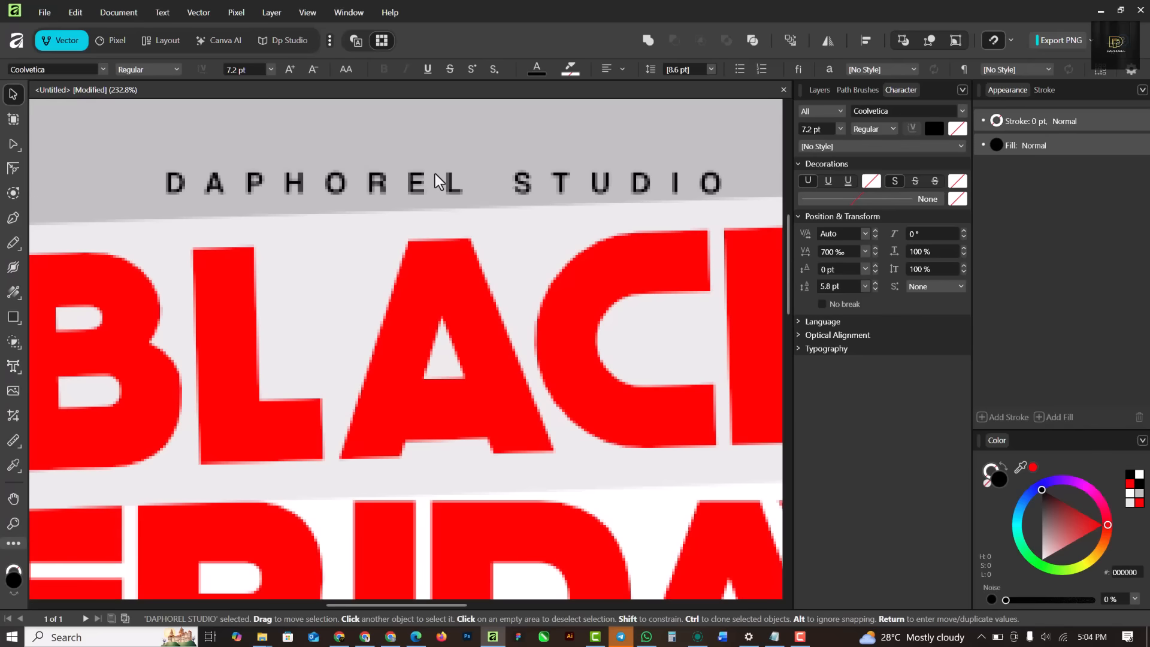
{"action": "scroll", "coordinate": [451, 177], "scroll_direction": "down", "scroll_amount": 4}
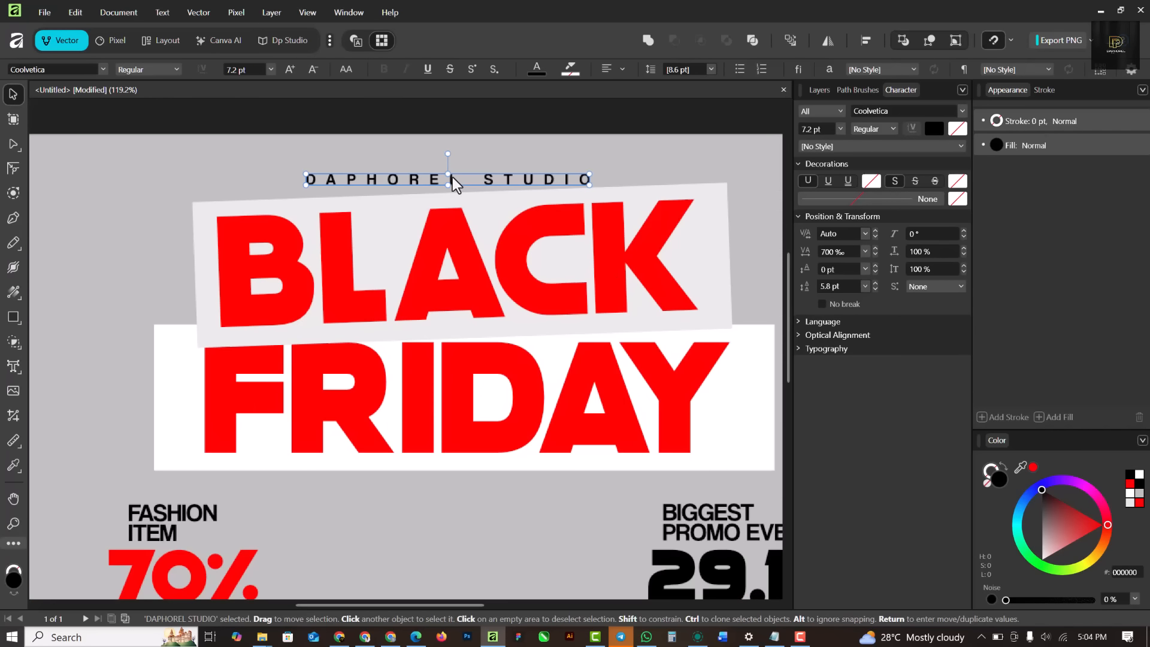
- Review the application's Performance, User Interface and Tools settings, including the mouse wheel zoom option, and close the settings
{"action": "left_click", "coordinate": [76, 13]}
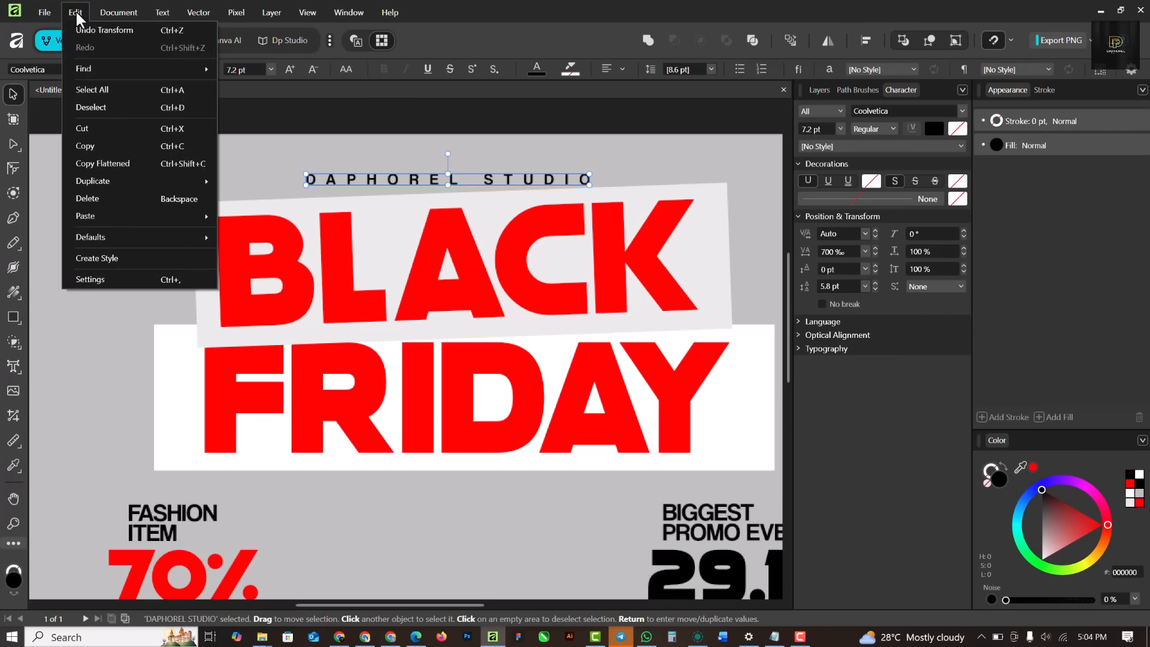
{"action": "left_click", "coordinate": [121, 279]}
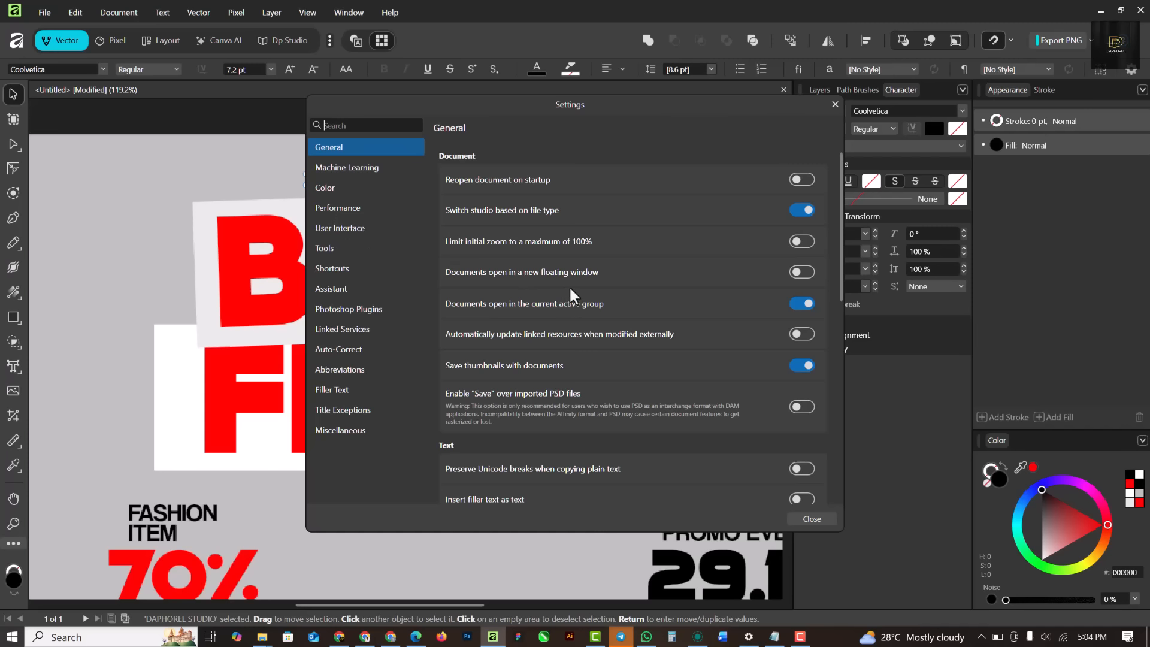
{"action": "left_click", "coordinate": [334, 210]}
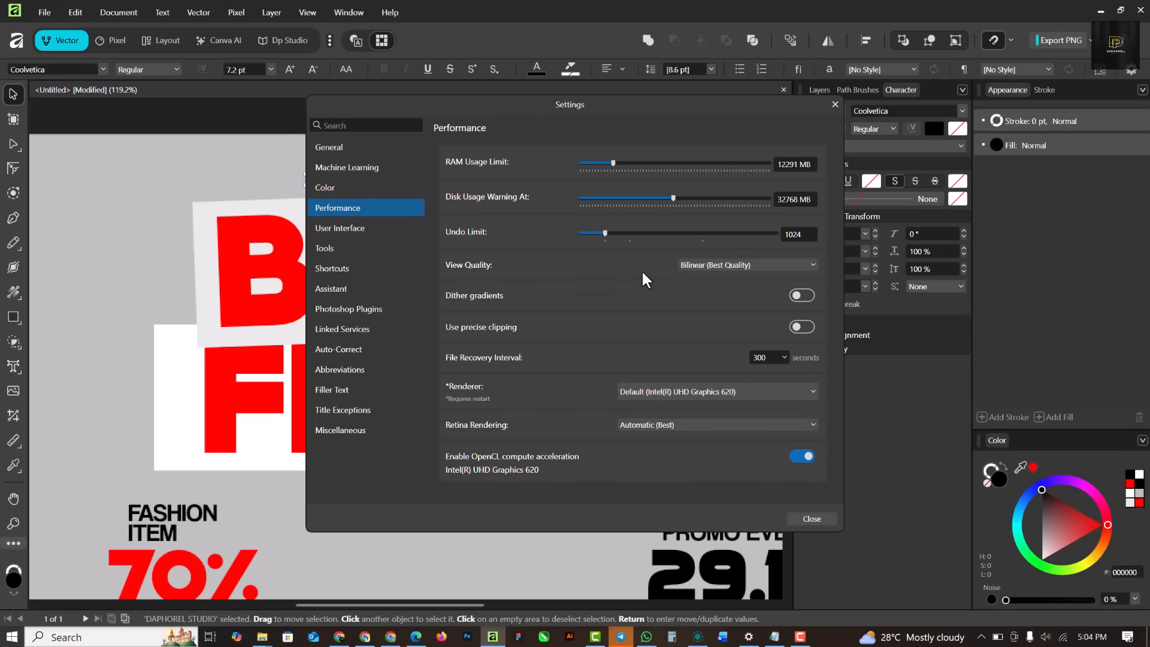
{"action": "left_click", "coordinate": [342, 229]}
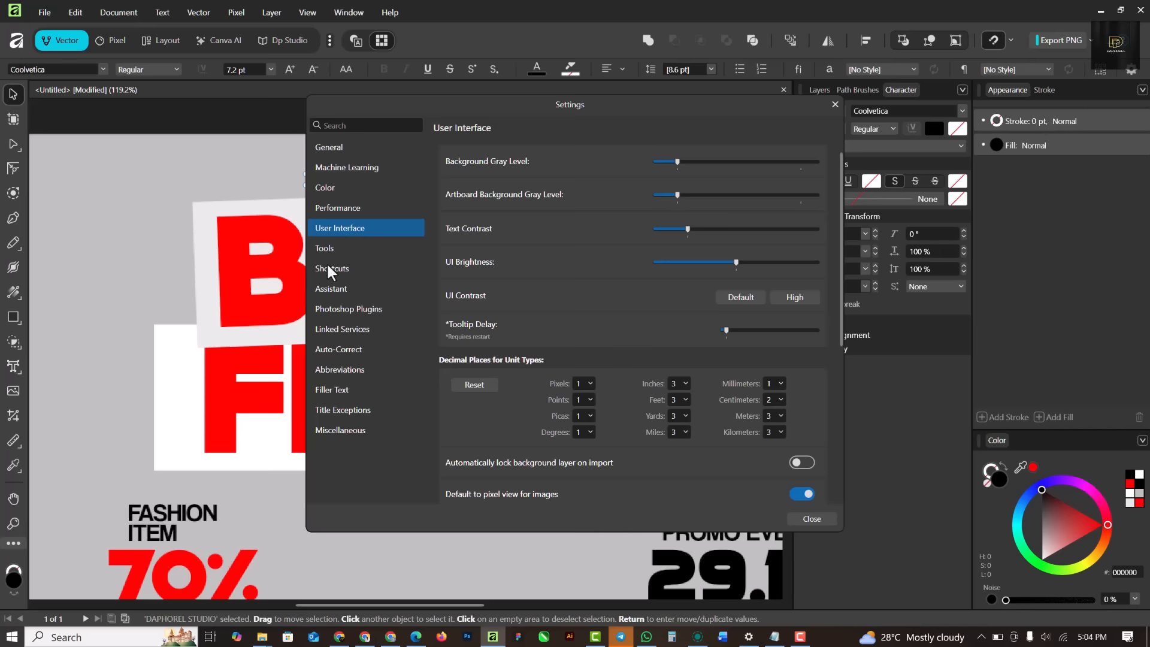
{"action": "left_click", "coordinate": [326, 251]}
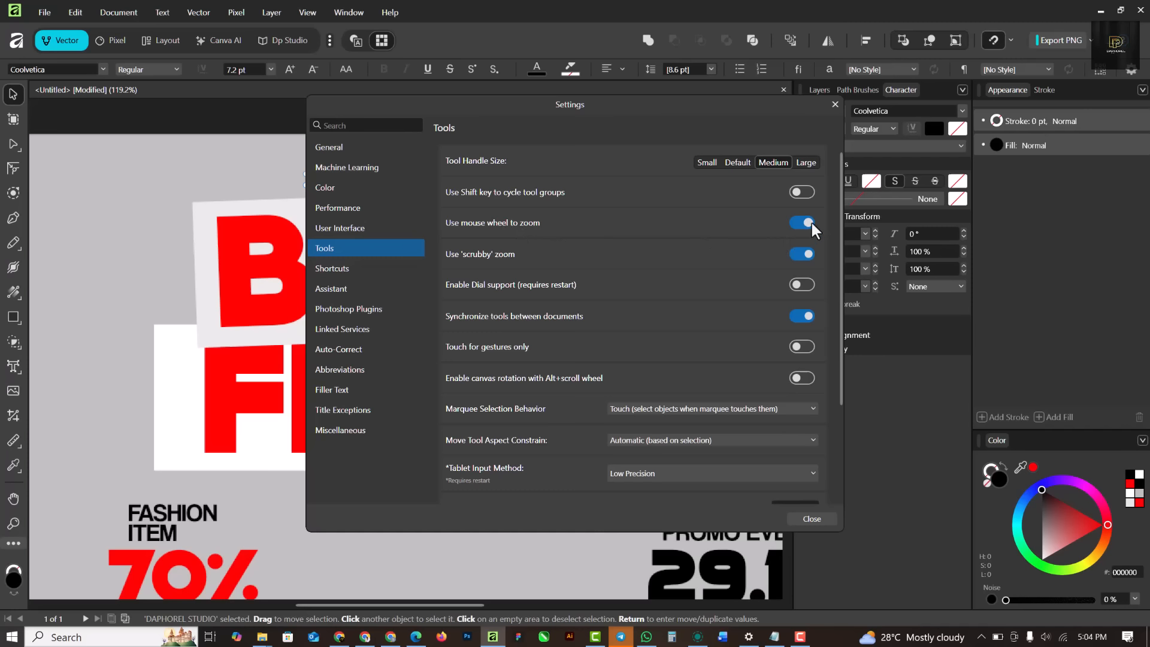
{"action": "left_click", "coordinate": [823, 514]}
{"action": "scroll", "coordinate": [491, 177], "scroll_direction": "up", "scroll_amount": 2}
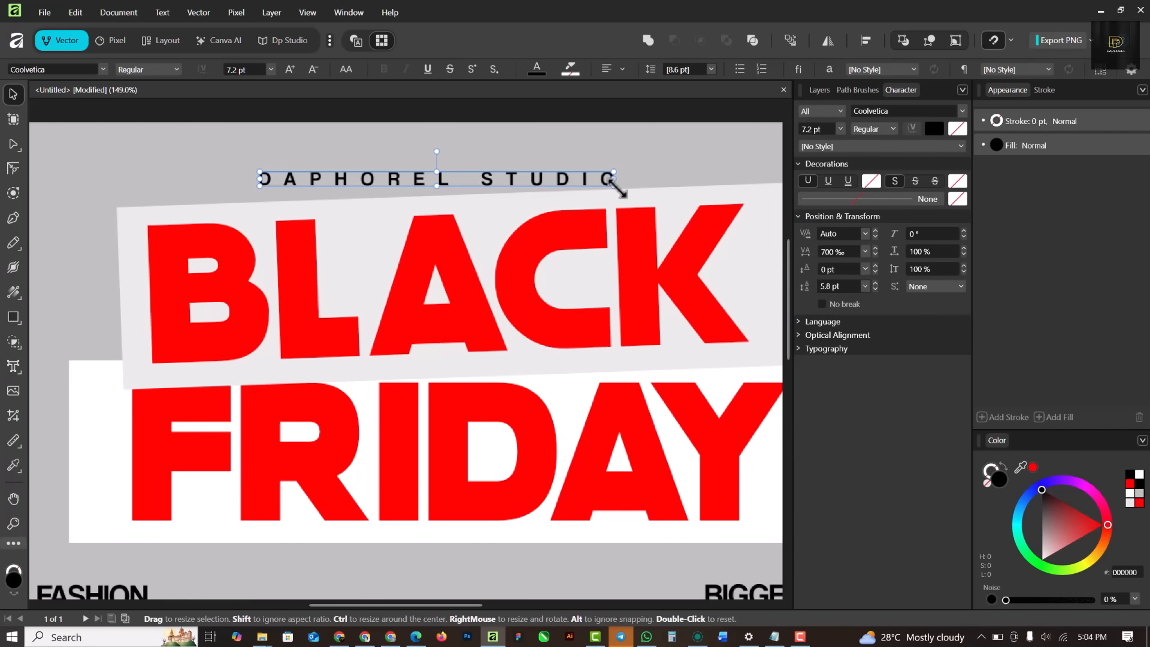
- Tilt the DAPHOREL STUDIO text parallel to the slanted BLACK rectangle and set its tracking to 1200 ‰
{"action": "mouse_move", "coordinate": [617, 188]}
{"action": "left_mouse_down"}
{"action": "mouse_move", "coordinate": [631, 185]}
{"action": "mouse_move", "coordinate": [627, 196]}
{"action": "left_mouse_up"}
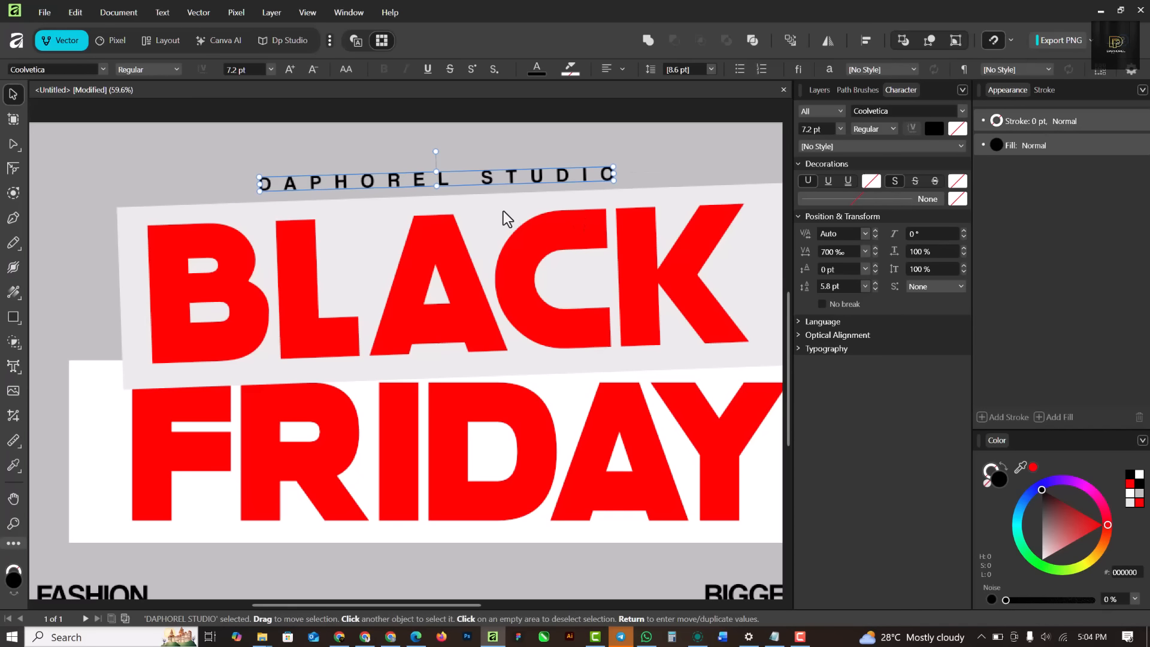
{"action": "key", "text": "ctrl+0"}
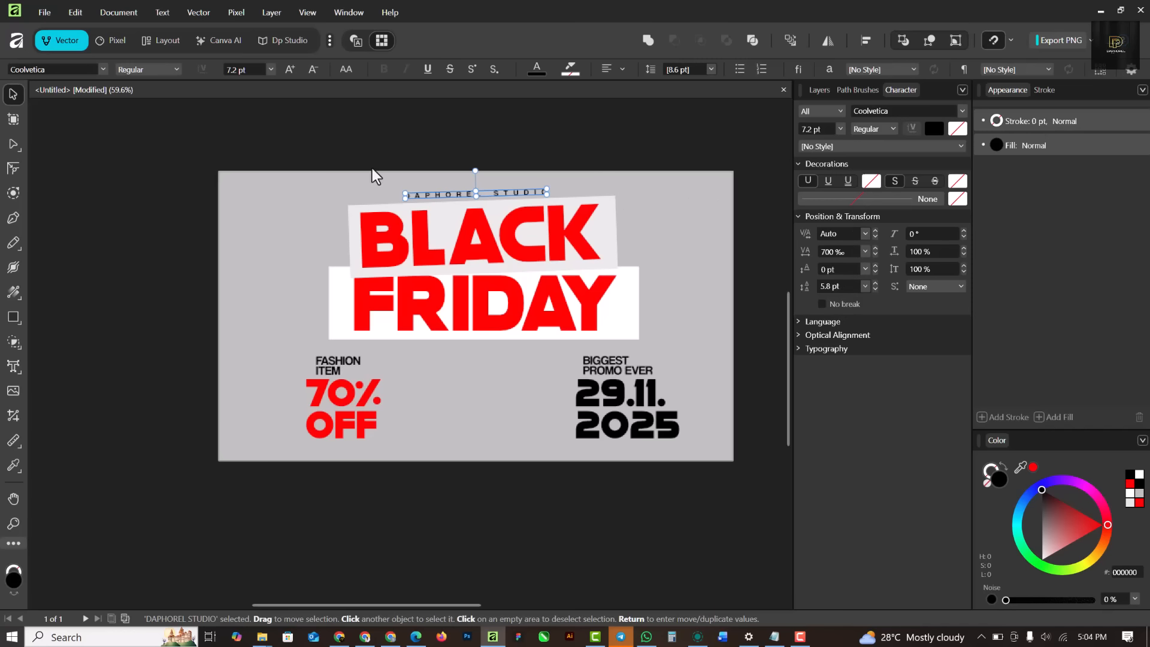
{"action": "left_click", "coordinate": [447, 191]}
{"action": "left_click", "coordinate": [447, 197]}
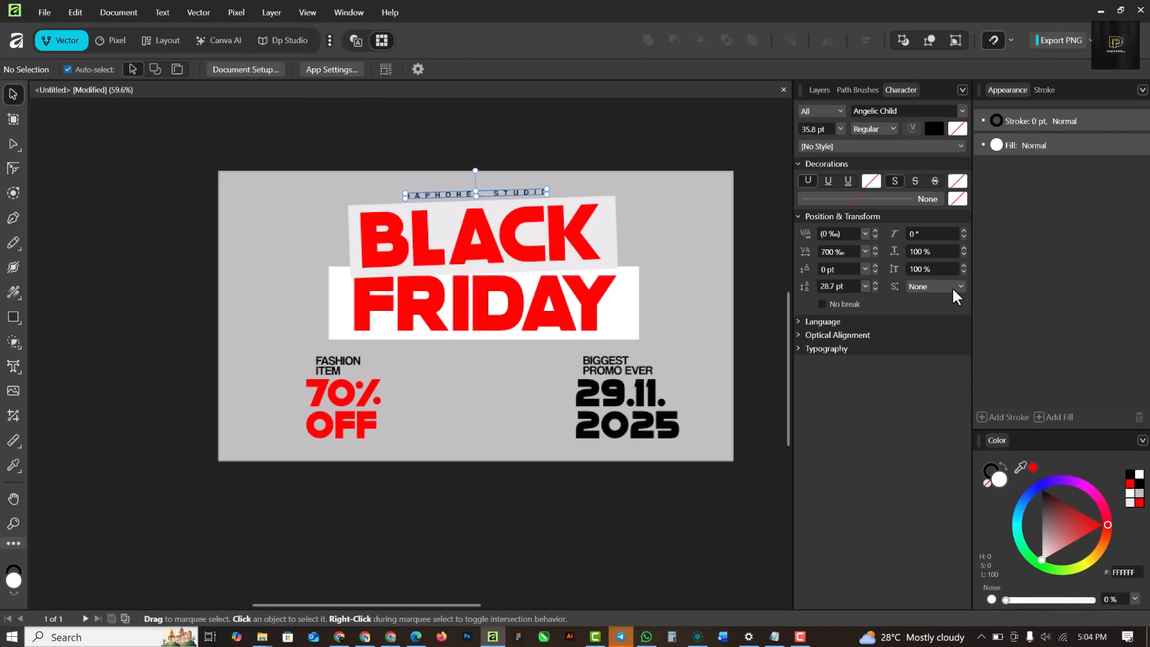
{"action": "left_click", "coordinate": [847, 251]}
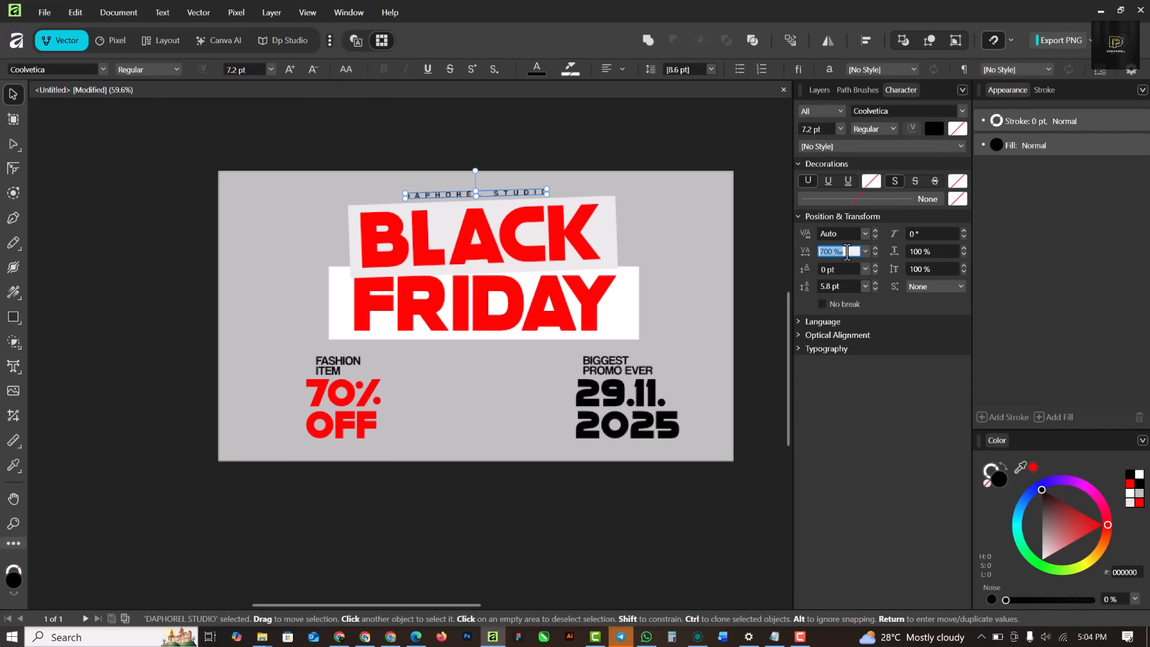
{"action": "type", "text": "1200"}
{"action": "key", "text": "Return"}
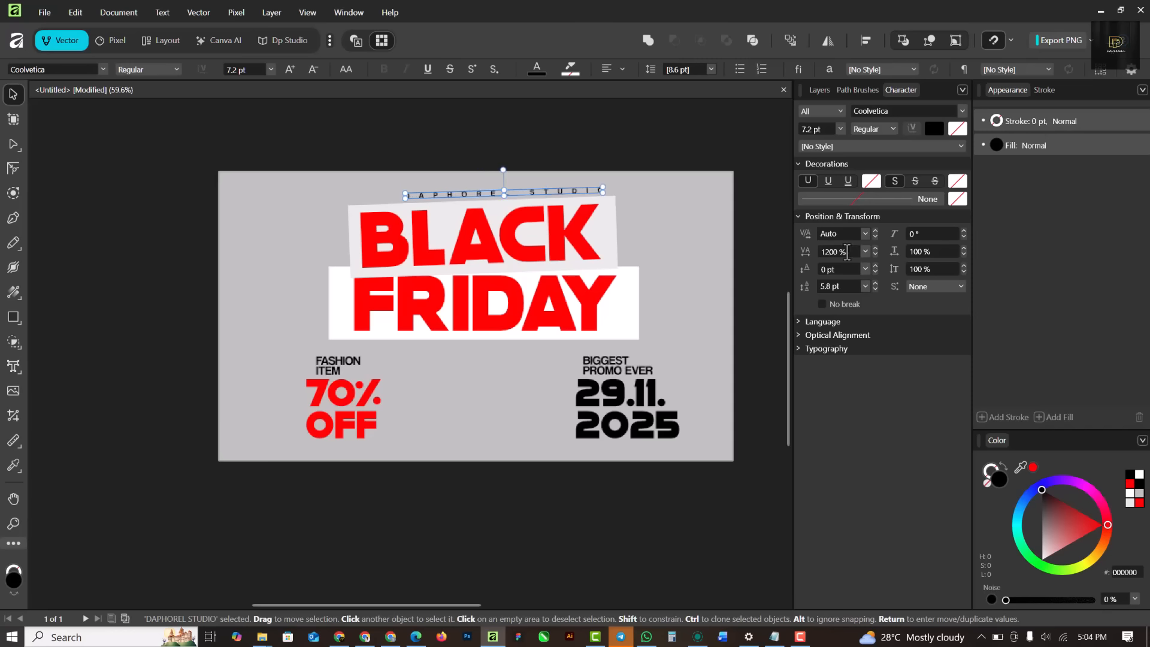
- Move the DAPHOREL STUDIO text so it sits roughly centred just above the BLACK rectangle, and deselect it
{"action": "scroll", "coordinate": [385, 185], "scroll_direction": "up", "scroll_amount": 3}
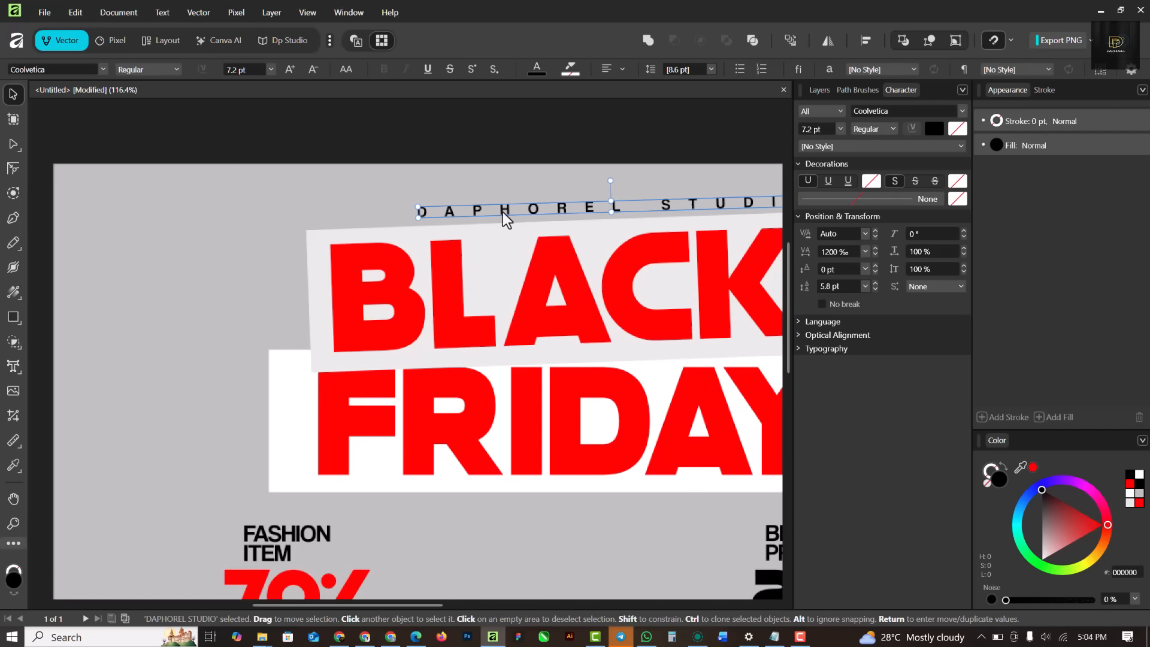
{"action": "left_click_drag", "start_coordinate": [510, 220], "coordinate": [443, 218]}
{"action": "scroll", "coordinate": [440, 212], "scroll_direction": "down", "scroll_amount": 5}
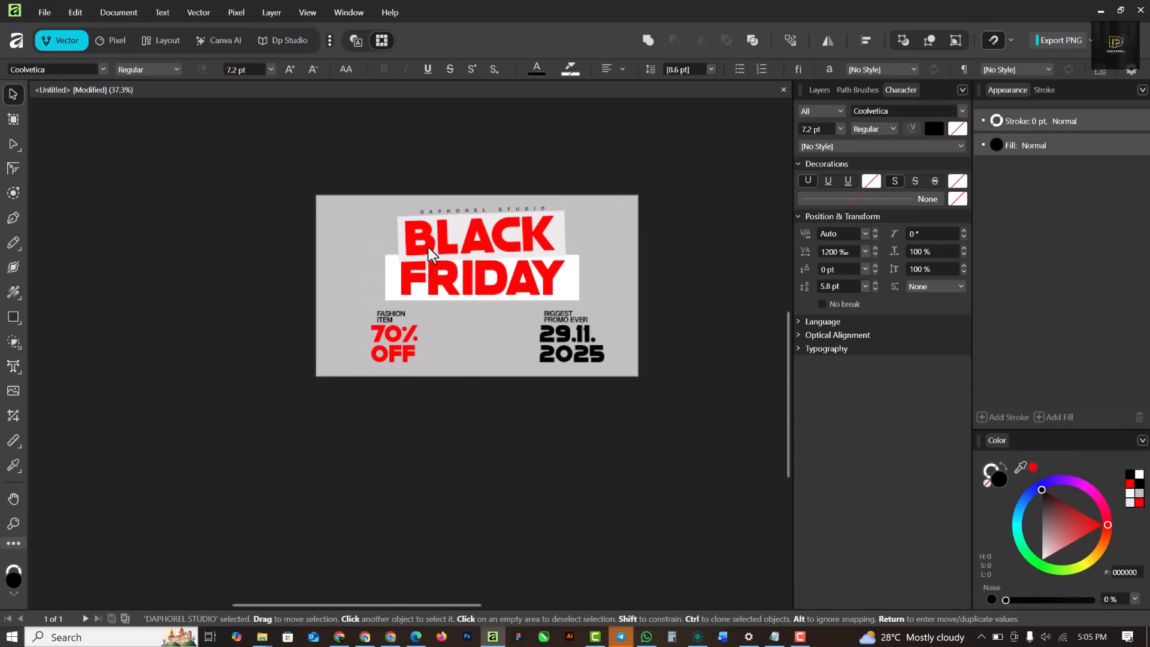
{"action": "scroll", "coordinate": [433, 297], "scroll_direction": "up", "scroll_amount": 2}
{"action": "scroll", "coordinate": [389, 287], "scroll_direction": "down", "scroll_amount": 1}
{"action": "scroll", "coordinate": [389, 294], "scroll_direction": "up", "scroll_amount": 3}
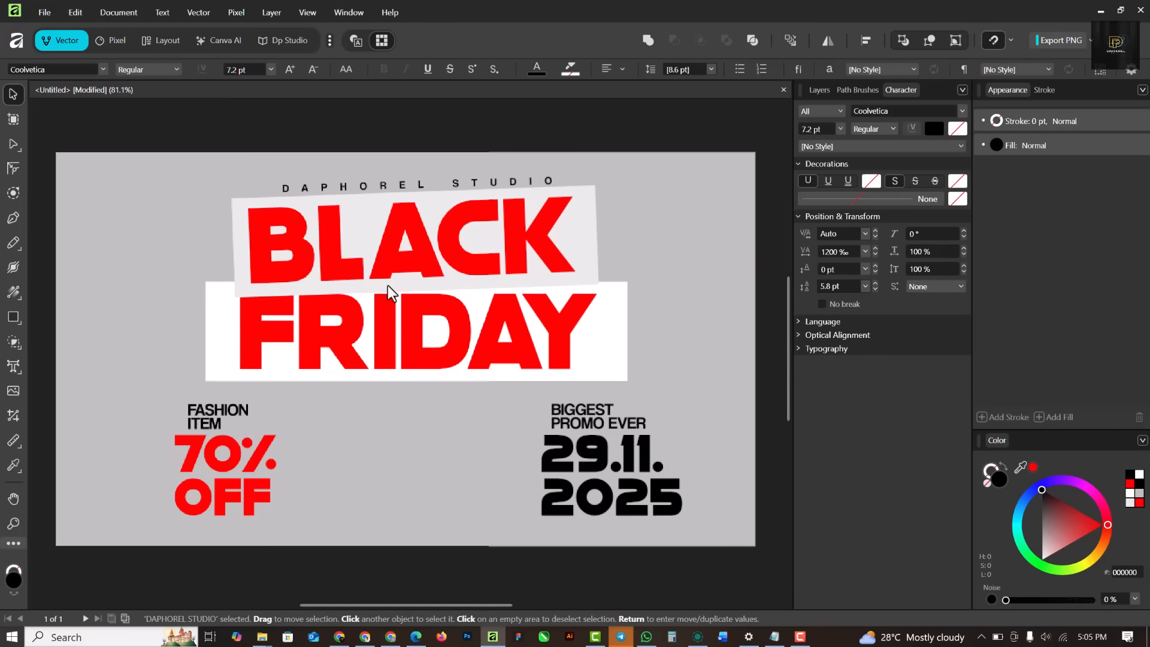
{"action": "left_click", "coordinate": [716, 247]}
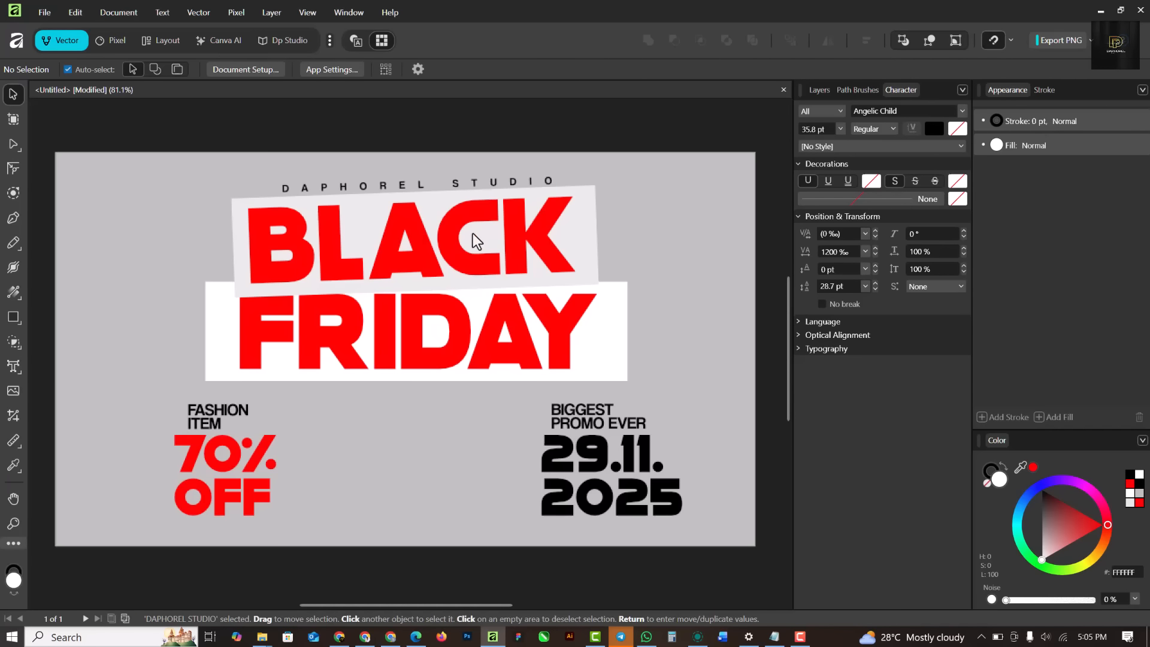
{"action": "scroll", "coordinate": [454, 232], "scroll_direction": "down", "scroll_amount": 1}
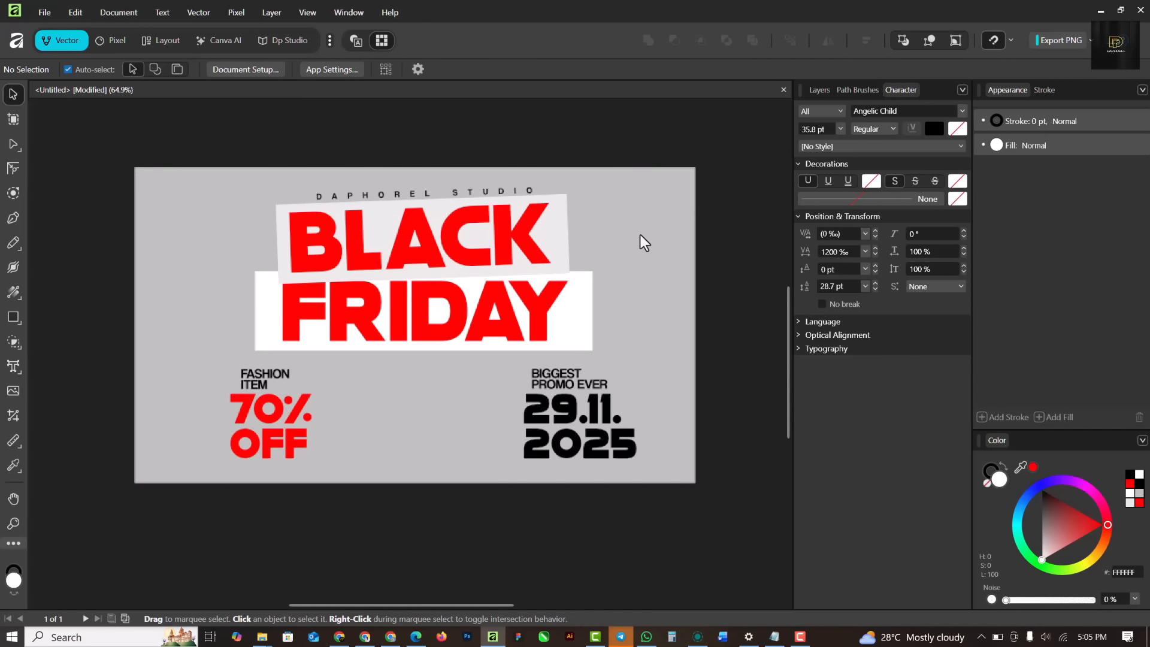
- Unlock the grey background rectangle at the bottom of the layer stack and select it
{"action": "left_click", "coordinate": [825, 92]}
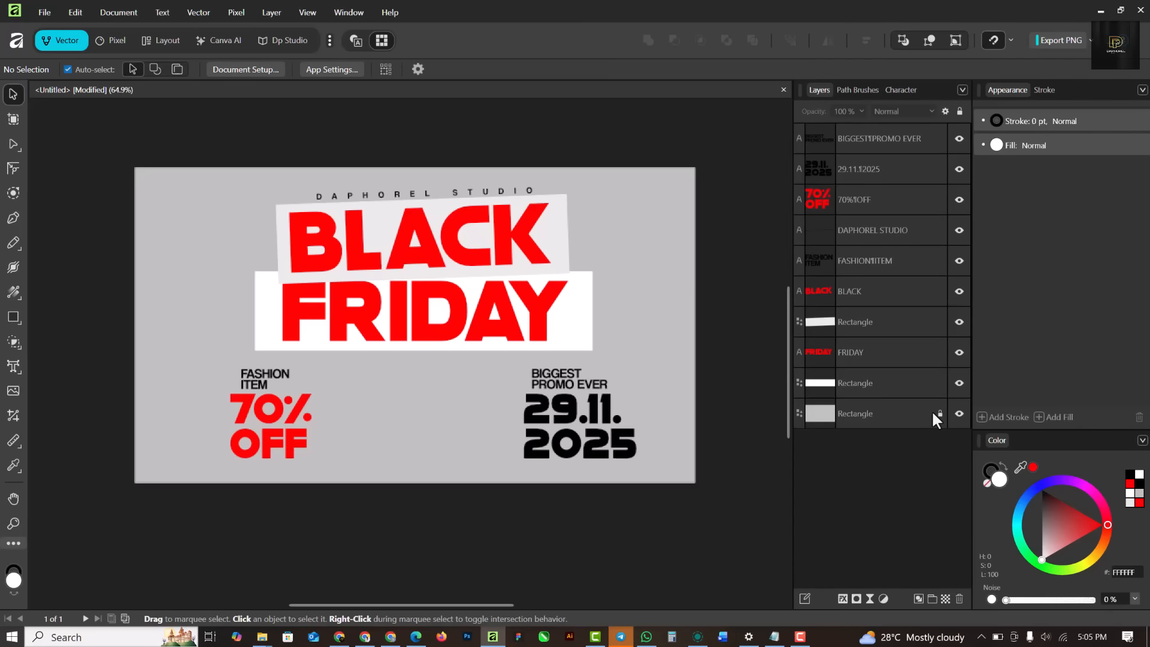
{"action": "left_click", "coordinate": [904, 413]}
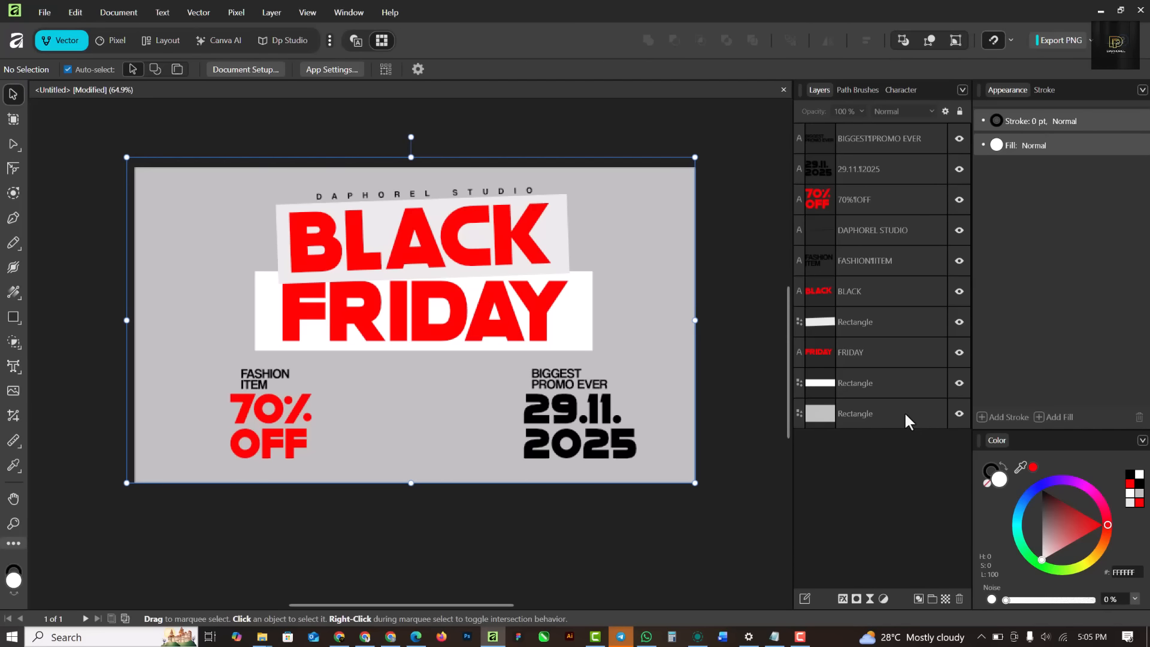
{"action": "scroll", "coordinate": [648, 304], "scroll_direction": "up", "scroll_amount": 3}
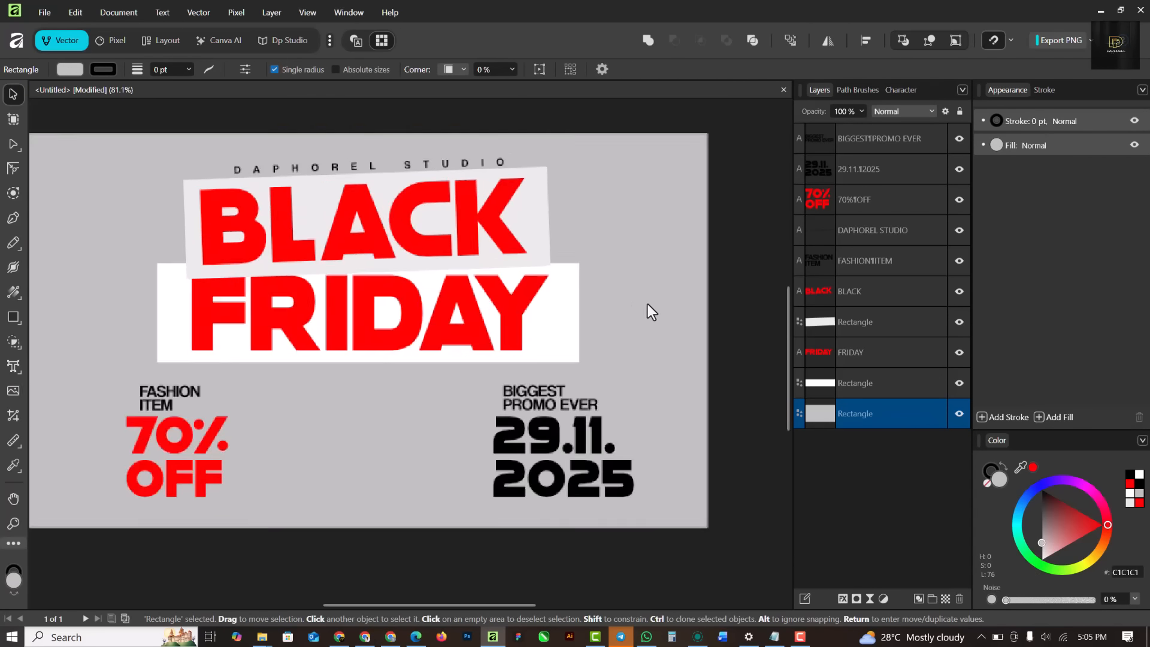
{"action": "scroll", "coordinate": [634, 291], "scroll_direction": "down", "scroll_amount": 3}
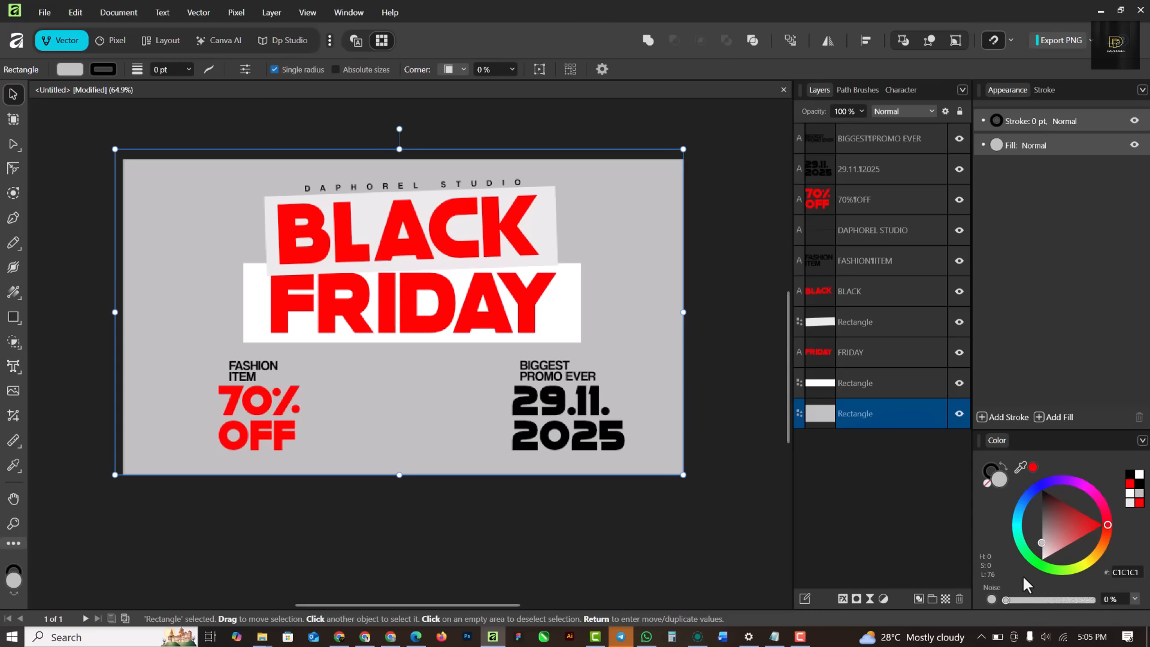
- Add colour noise of about 60 % to the background rectangle's grey fill
{"action": "left_click", "coordinate": [991, 598]}
{"action": "mouse_move", "coordinate": [1090, 598]}
{"action": "left_mouse_down"}
{"action": "mouse_move", "coordinate": [1028, 599]}
{"action": "mouse_move", "coordinate": [1103, 601]}
{"action": "left_mouse_up"}
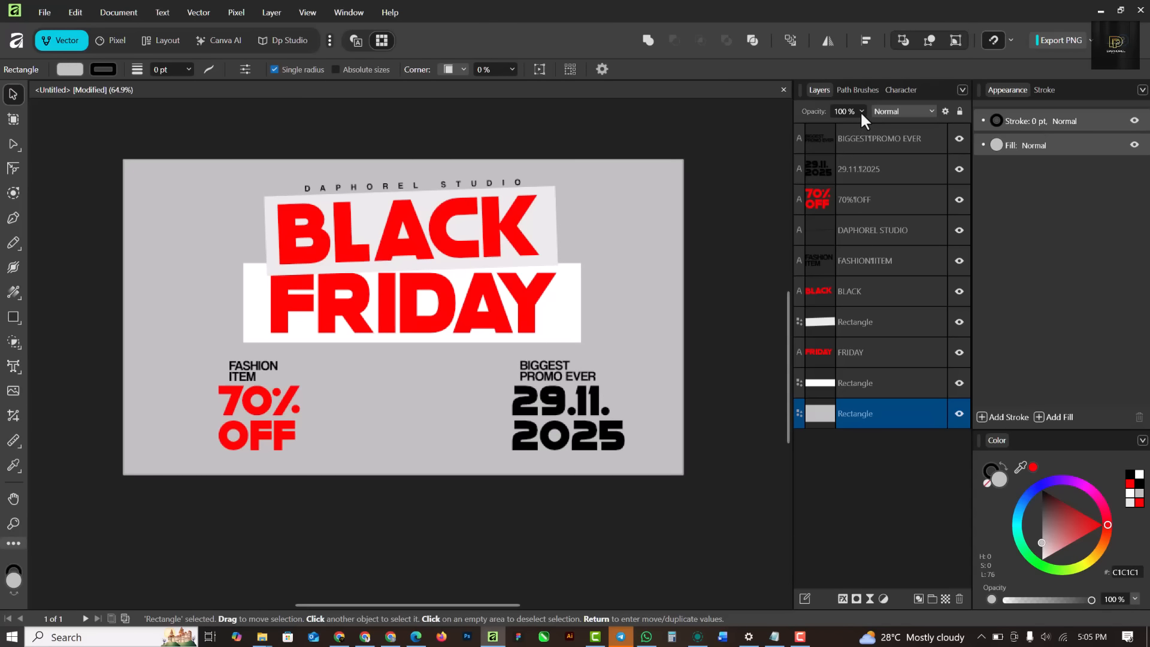
{"action": "left_click", "coordinate": [990, 598]}
{"action": "left_click_drag", "start_coordinate": [1007, 601], "coordinate": [1051, 599]}
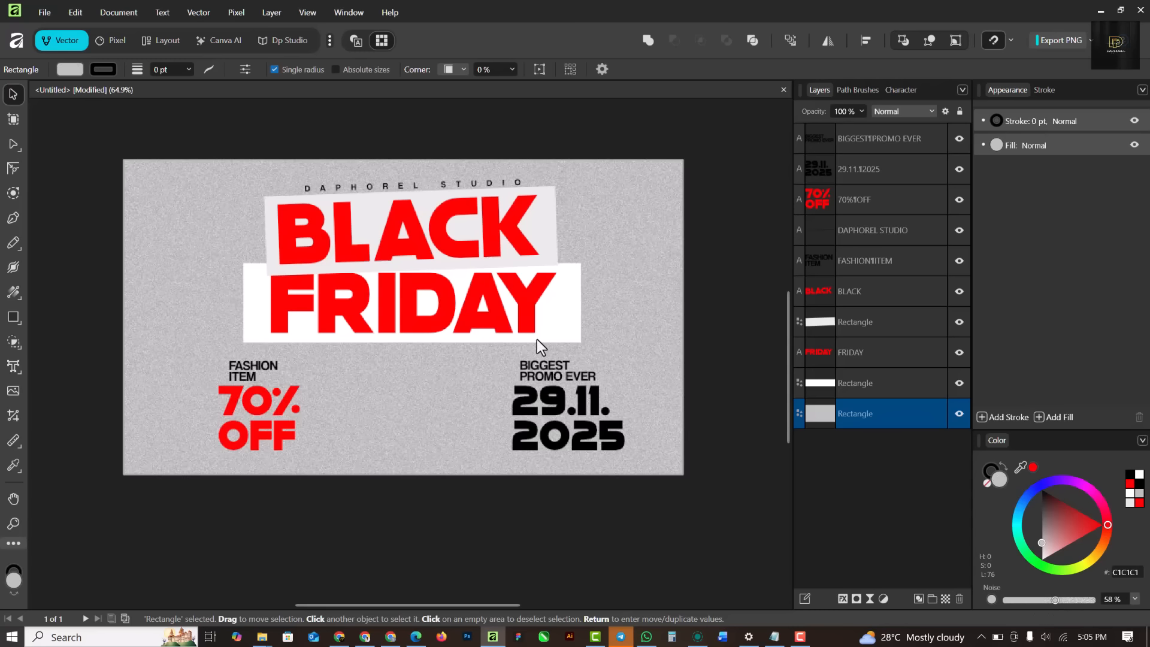
{"action": "scroll", "coordinate": [536, 339], "scroll_direction": "up", "scroll_amount": 1}
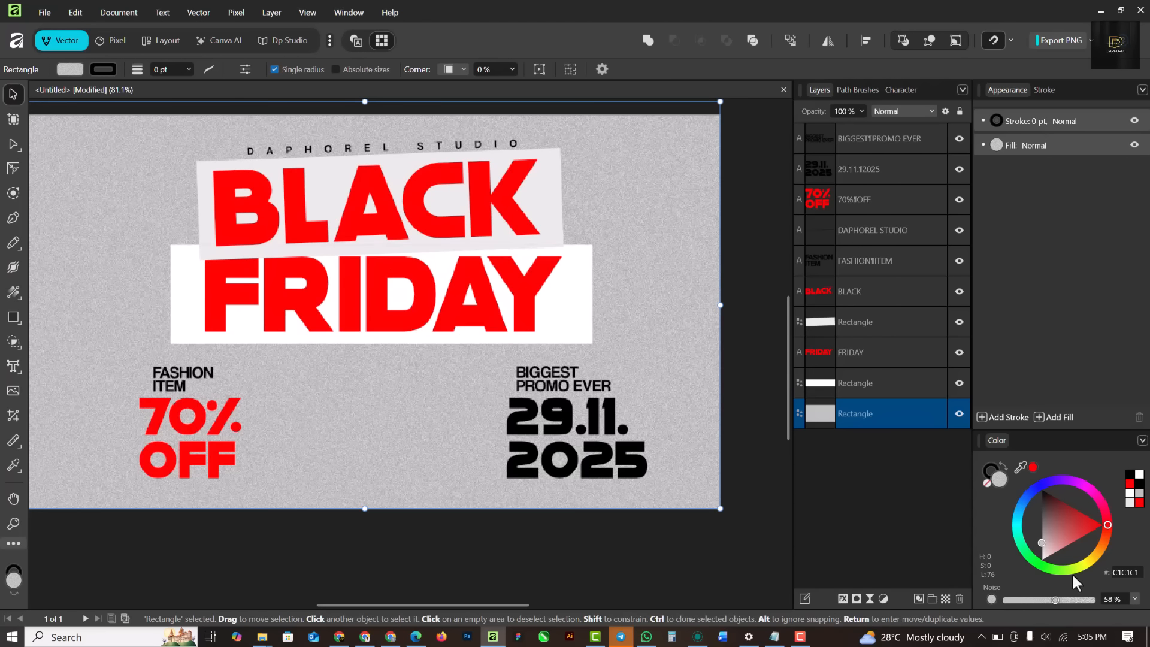
{"action": "left_click", "coordinate": [1063, 599]}
{"action": "scroll", "coordinate": [562, 250], "scroll_direction": "down", "scroll_amount": 1}
{"action": "scroll", "coordinate": [555, 255], "scroll_direction": "up", "scroll_amount": 1}
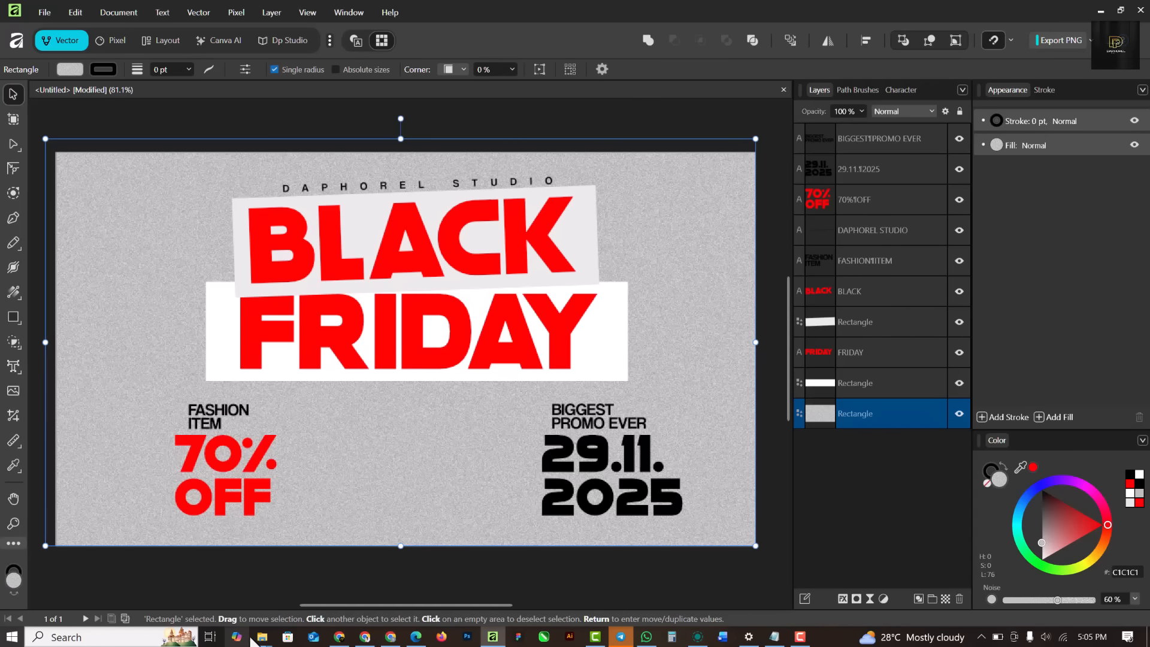
- Switch to File Explorer, find the NYLON folder in PREMIUM BACKGROUNDS, and place its black image 419862f30d693d176f7db650f7730a14 in the design
{"action": "mouse_move", "coordinate": [258, 640]}
{"action": "mouse_move", "coordinate": [287, 573]}
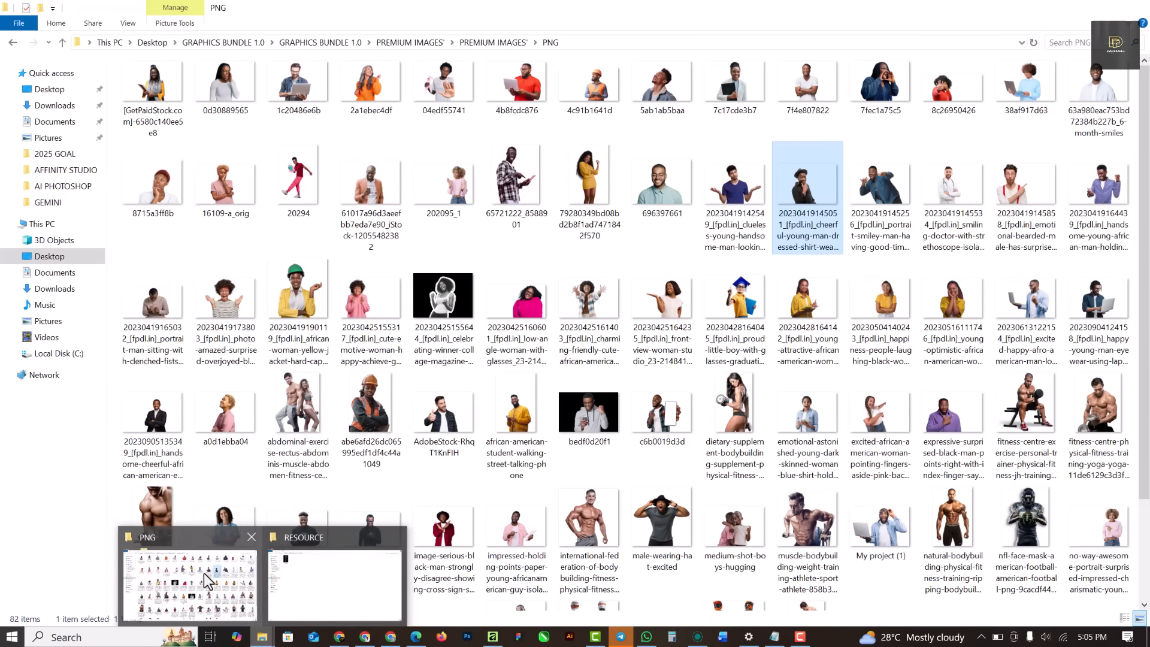
{"action": "left_click", "coordinate": [203, 575]}
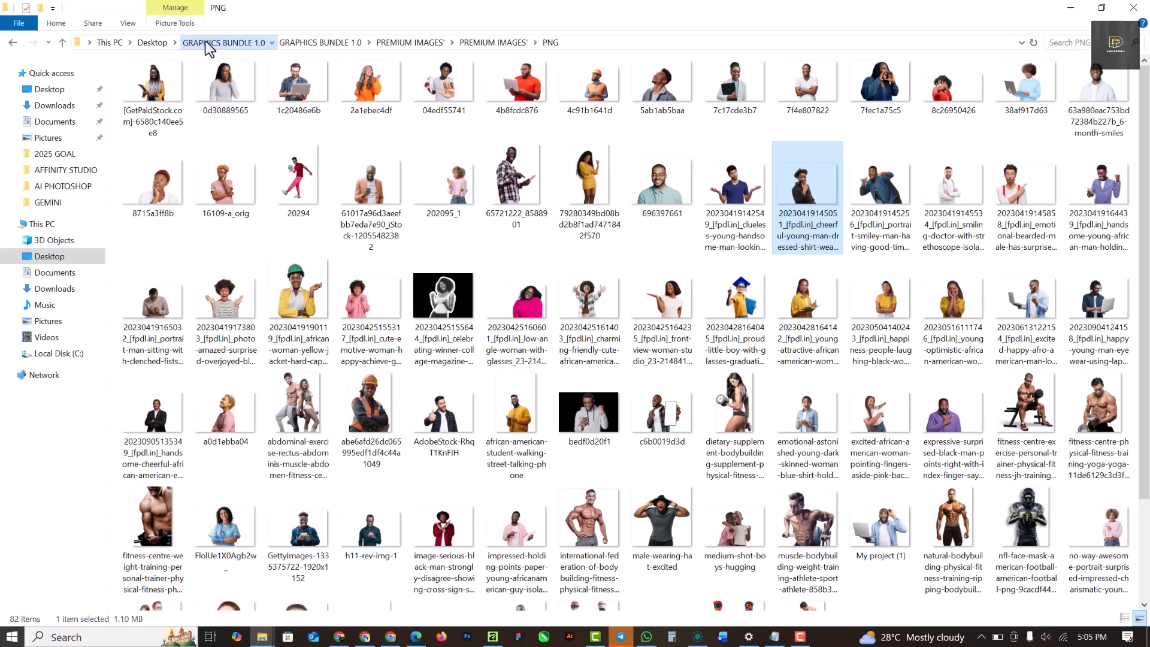
{"action": "left_click", "coordinate": [206, 43]}
{"action": "double_click", "coordinate": [171, 111]}
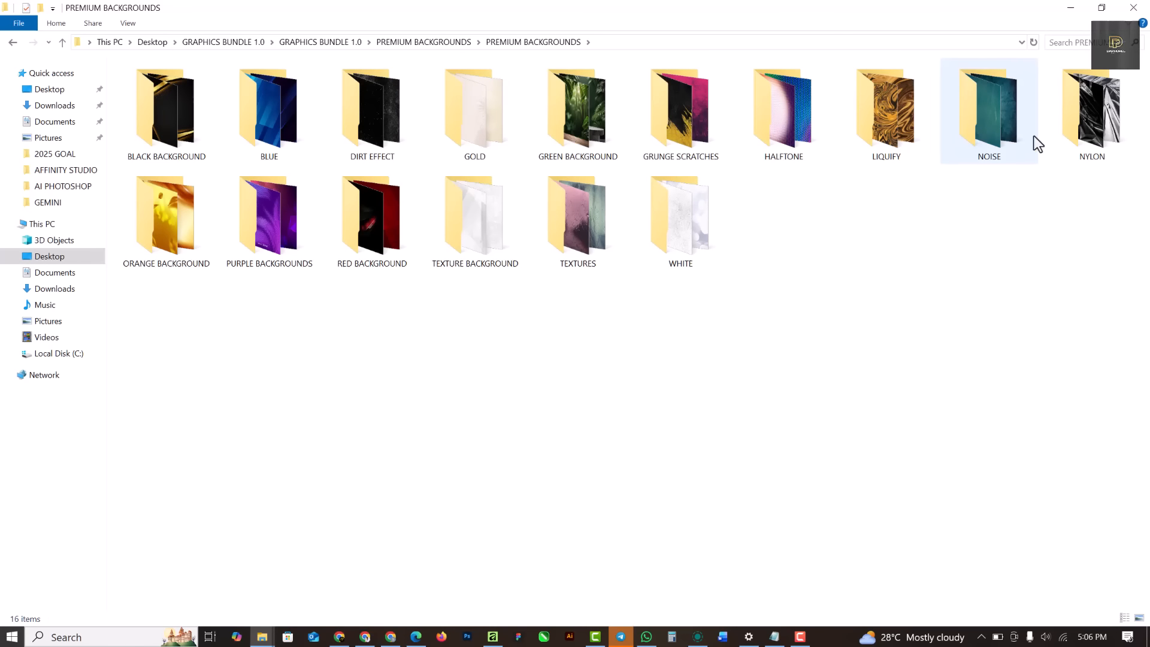
{"action": "double_click", "coordinate": [1101, 123]}
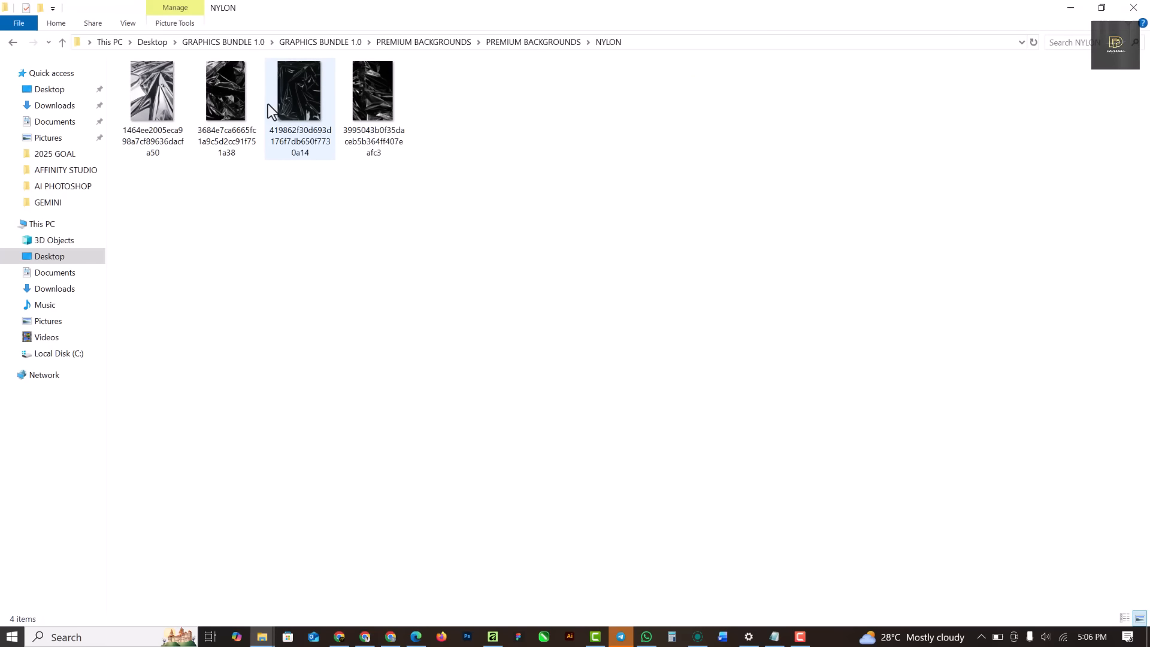
{"action": "left_click", "coordinate": [297, 106]}
{"action": "left_click_drag", "start_coordinate": [299, 89], "coordinate": [447, 299]}
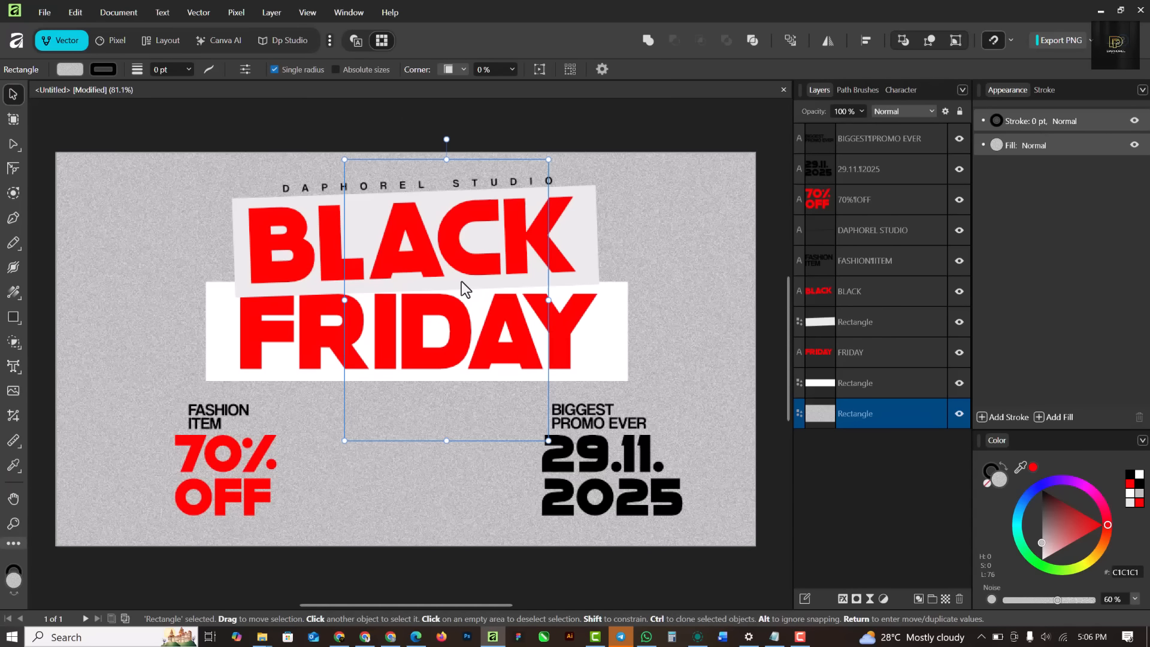
- Bring the nylon image to the front of all layers and rotate it 90° clockwise into landscape orientation
{"action": "scroll", "coordinate": [461, 282], "scroll_direction": "down", "scroll_amount": 3}
{"action": "scroll", "coordinate": [493, 260], "scroll_direction": "up", "scroll_amount": 1}
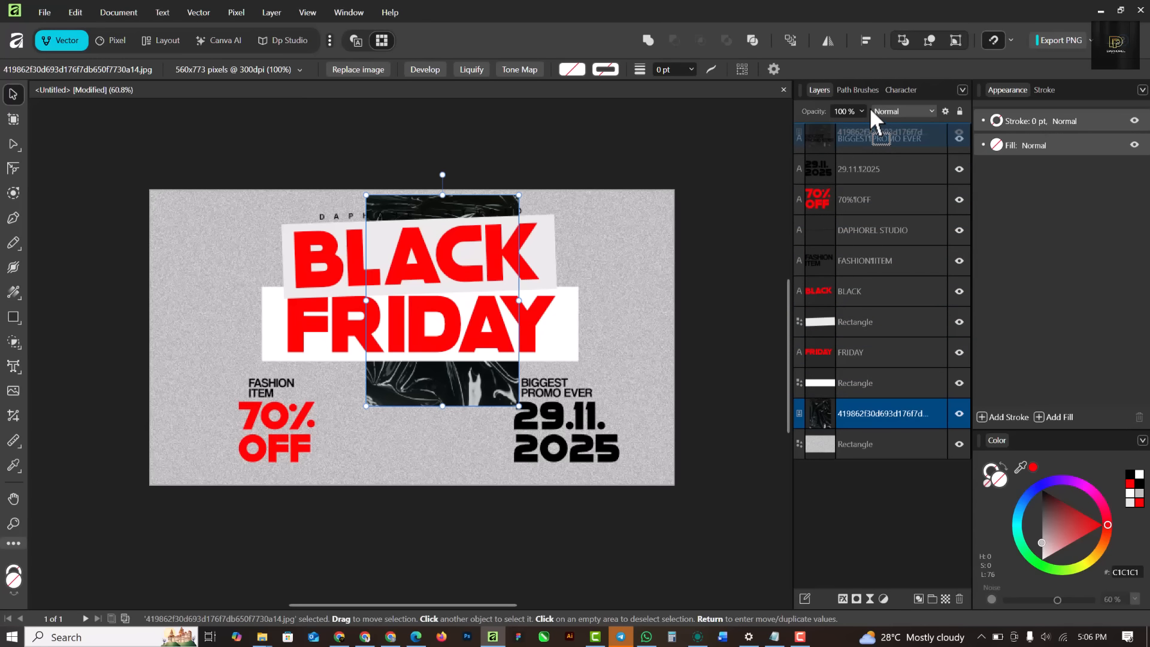
{"action": "key", "text": "ctrl+shift+bracketright"}
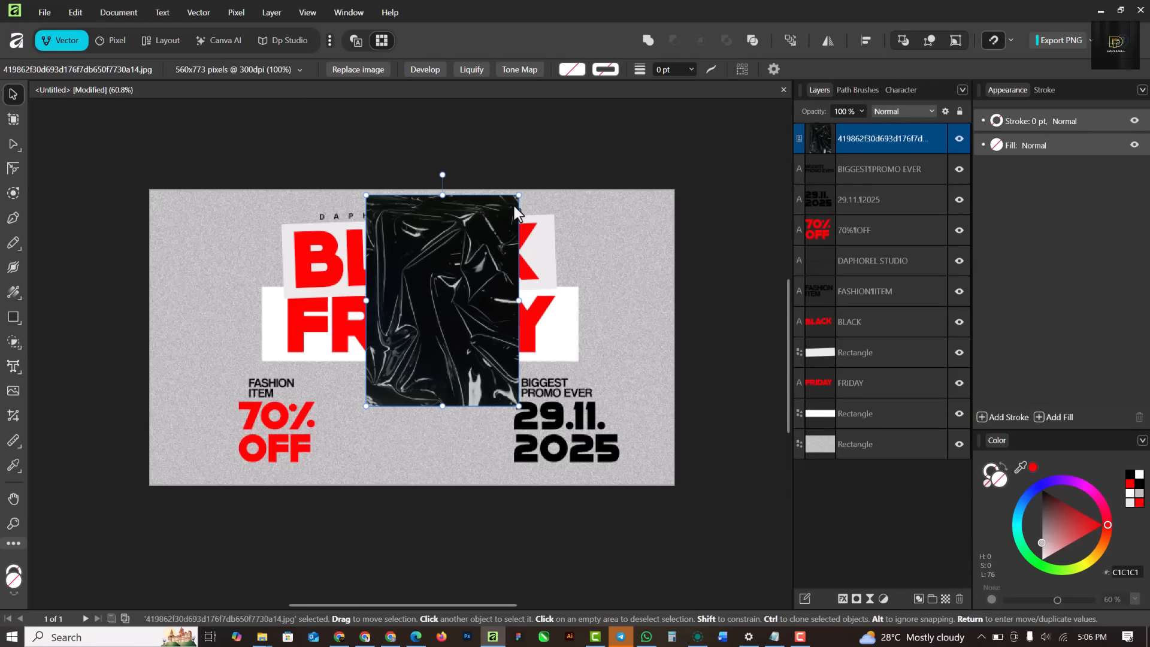
{"action": "scroll", "coordinate": [513, 206], "scroll_direction": "up", "scroll_amount": 3}
{"action": "left_click_drag", "start_coordinate": [533, 215], "coordinate": [551, 443]}
{"action": "scroll", "coordinate": [485, 292], "scroll_direction": "down", "scroll_amount": 3}
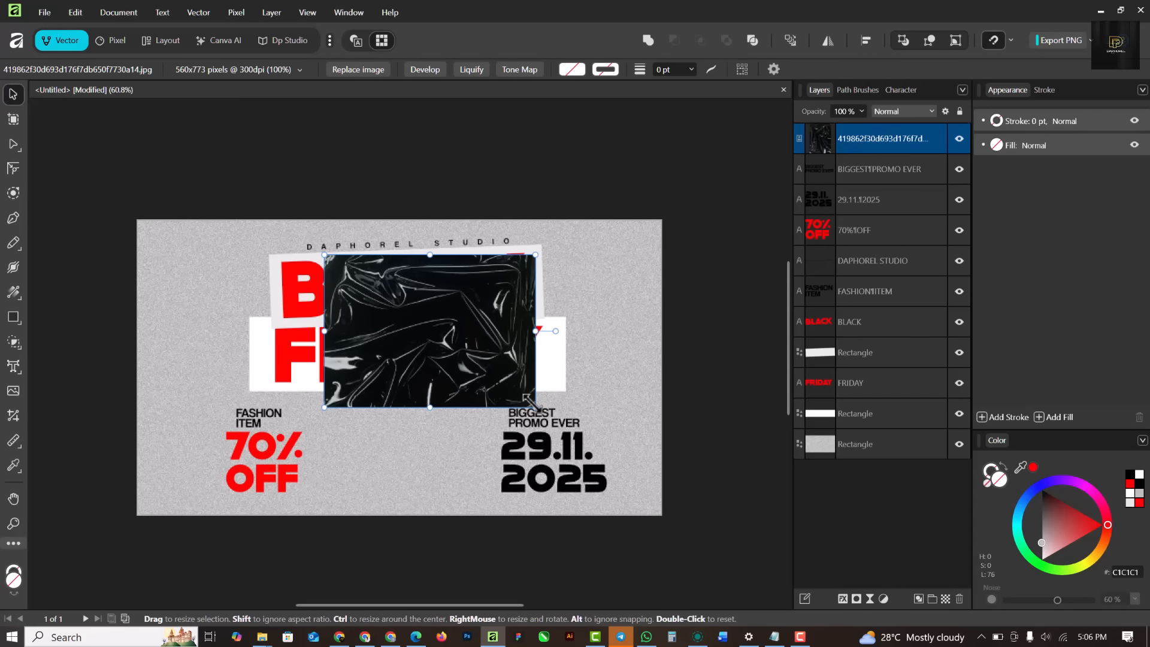
- Enlarge and reposition the nylon image to about 263 % so it covers the whole artboard
{"action": "left_click_drag", "start_coordinate": [530, 401], "coordinate": [684, 515]}
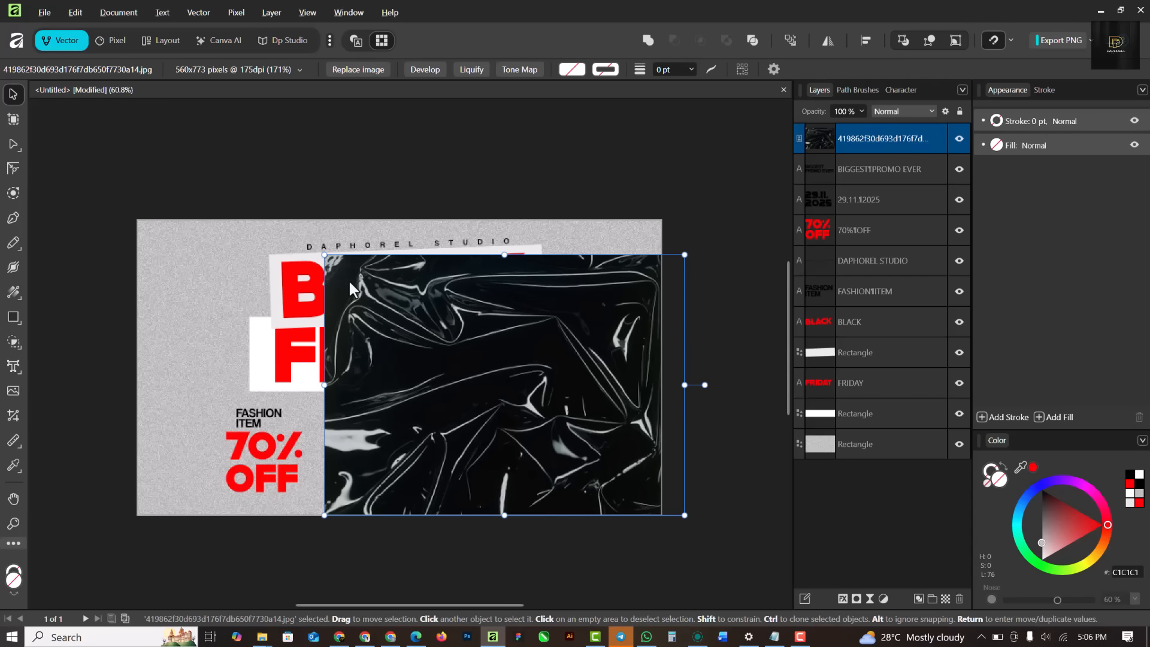
{"action": "left_click_drag", "start_coordinate": [324, 255], "coordinate": [135, 185]}
{"action": "left_click_drag", "start_coordinate": [467, 323], "coordinate": [430, 344]}
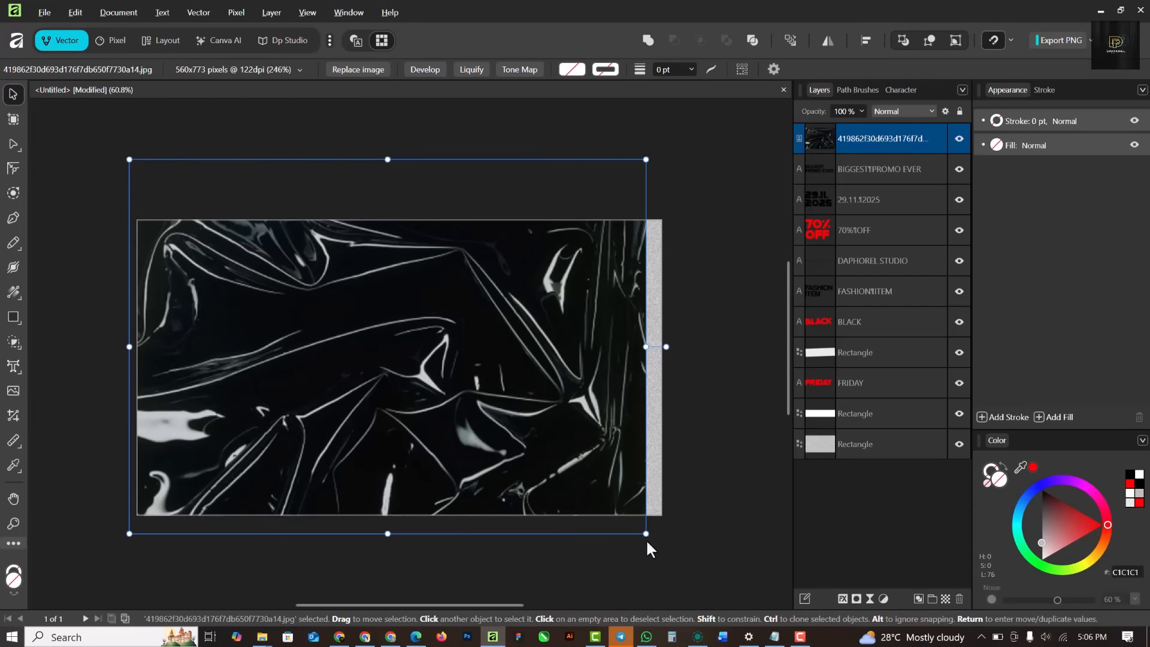
{"action": "left_click_drag", "start_coordinate": [646, 534], "coordinate": [681, 560]}
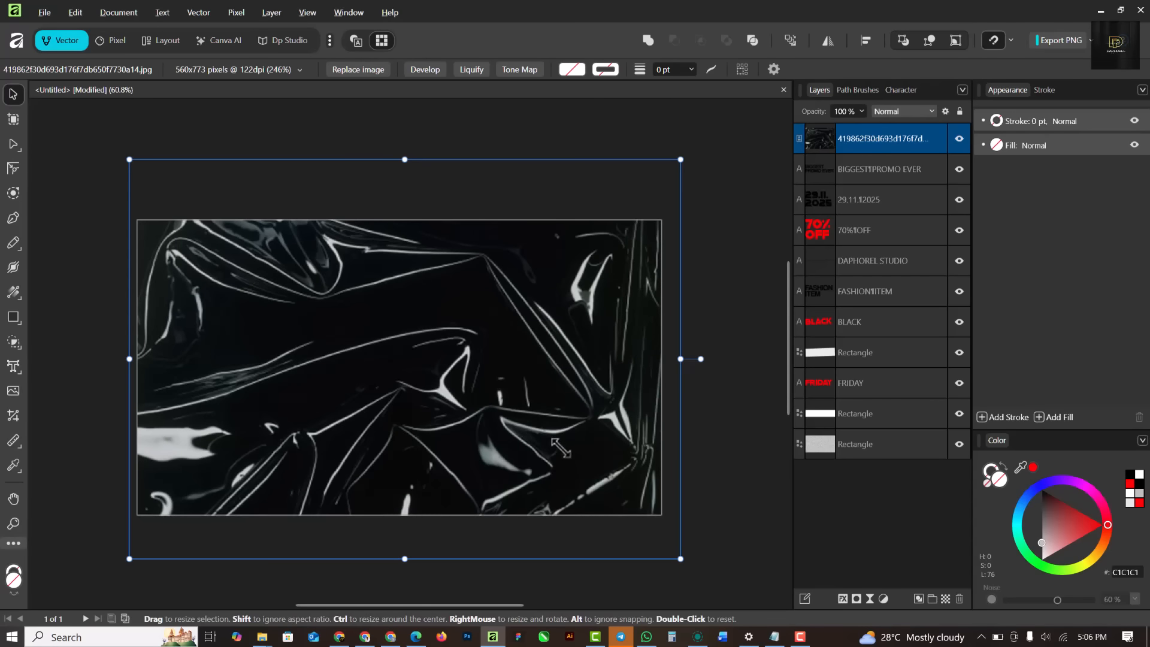
{"action": "scroll", "coordinate": [558, 441], "scroll_direction": "up", "scroll_amount": 1}
{"action": "key", "text": "ctrl+0"}
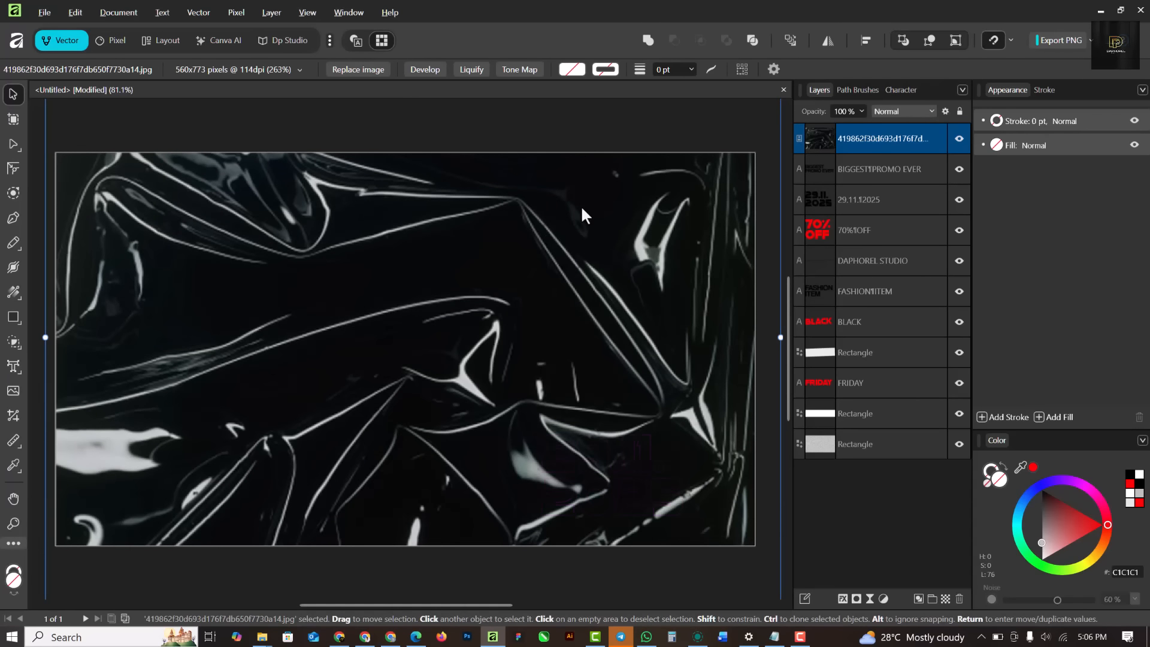
- Reshape the nylon layer's source blend range into a three-point dip, with its rightmost added point at 84.3 % in and 58.9 % out
{"action": "left_click", "coordinate": [944, 111]}
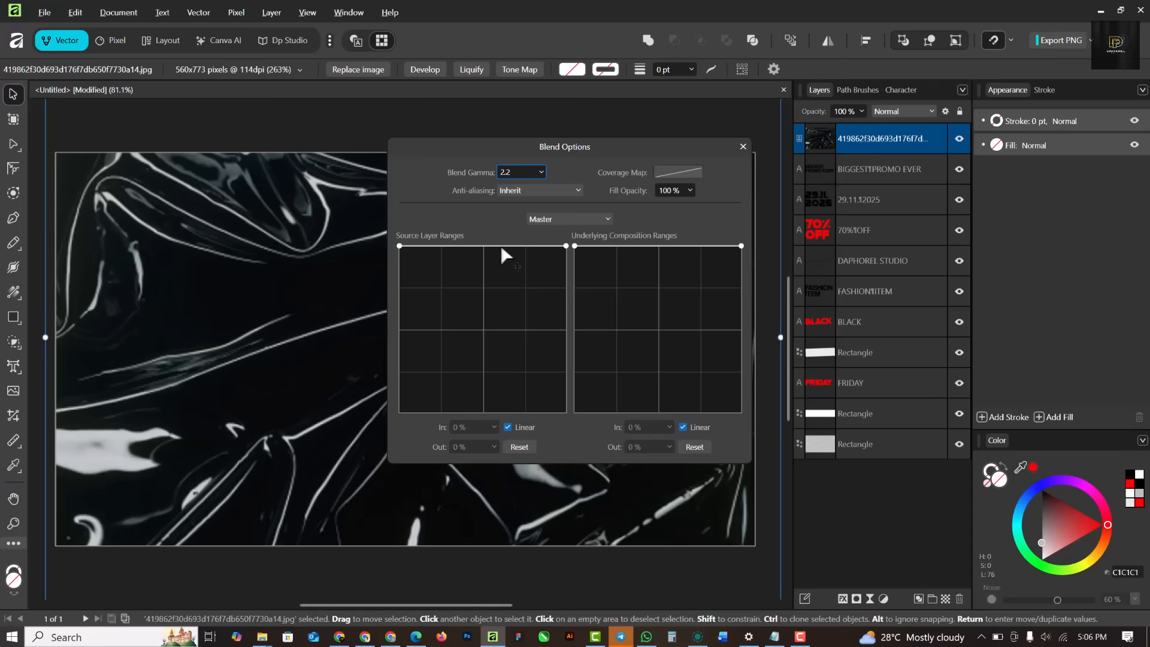
{"action": "left_click_drag", "start_coordinate": [501, 259], "coordinate": [491, 352]}
{"action": "left_click_drag", "start_coordinate": [447, 300], "coordinate": [439, 314]}
{"action": "left_click_drag", "start_coordinate": [531, 299], "coordinate": [539, 313]}
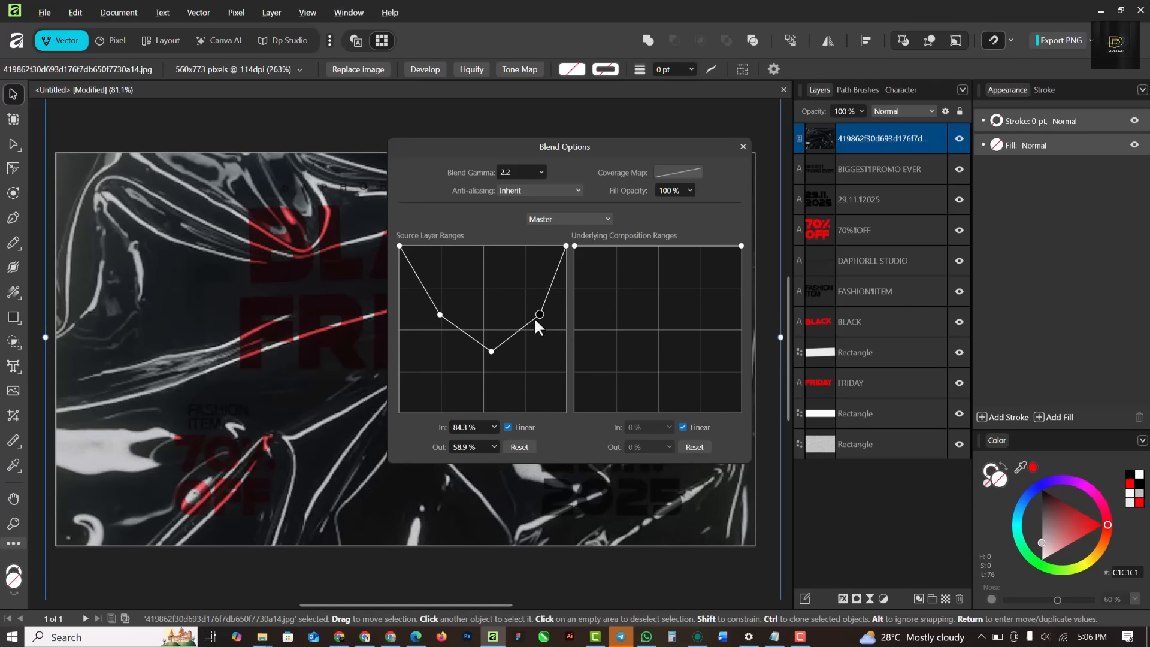
{"action": "left_click", "coordinate": [743, 146]}
- Set the nylon image layer's blend mode to Overlay
{"action": "scroll", "coordinate": [504, 240], "scroll_direction": "down", "scroll_amount": 1}
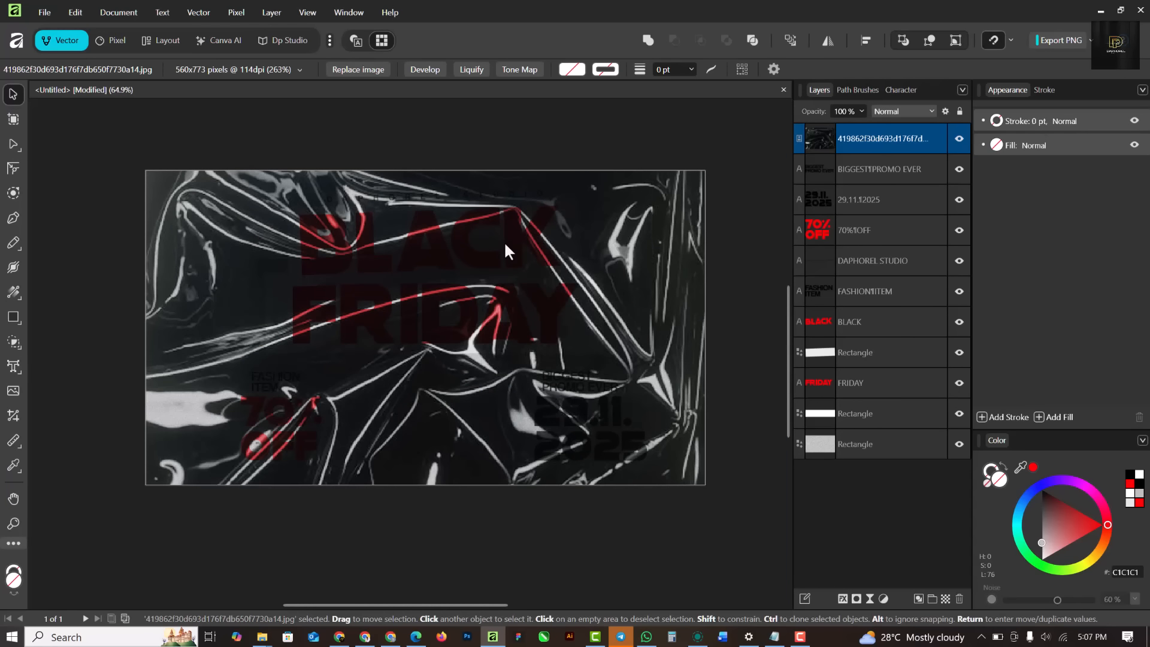
{"action": "left_click", "coordinate": [901, 113]}
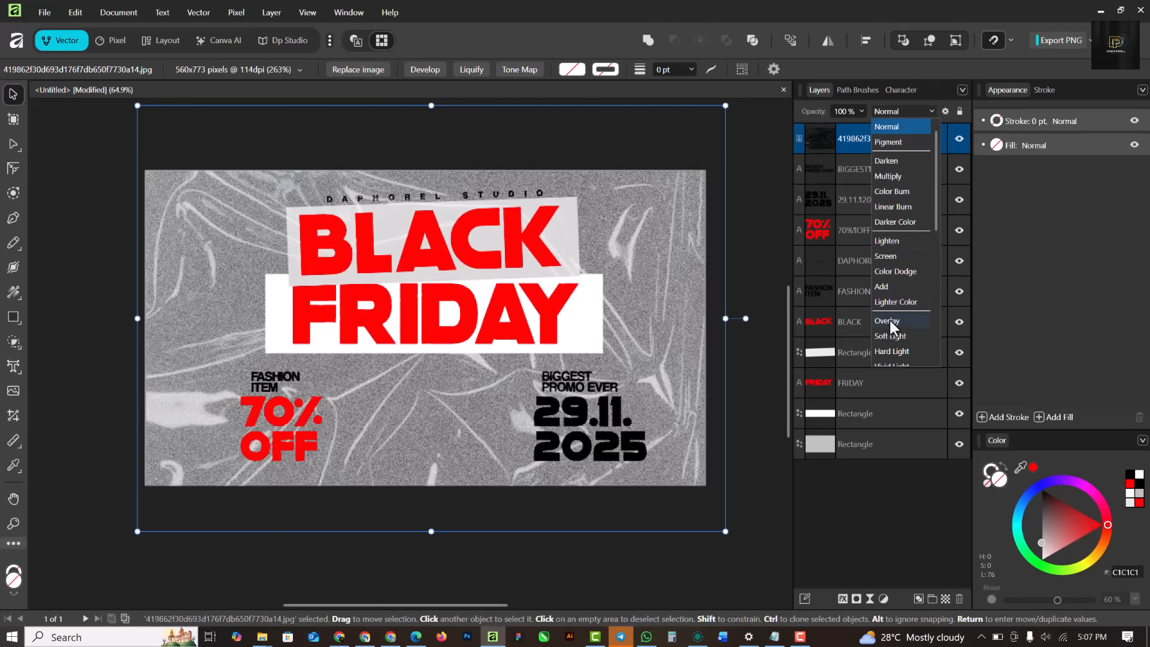
{"action": "left_click", "coordinate": [889, 320]}
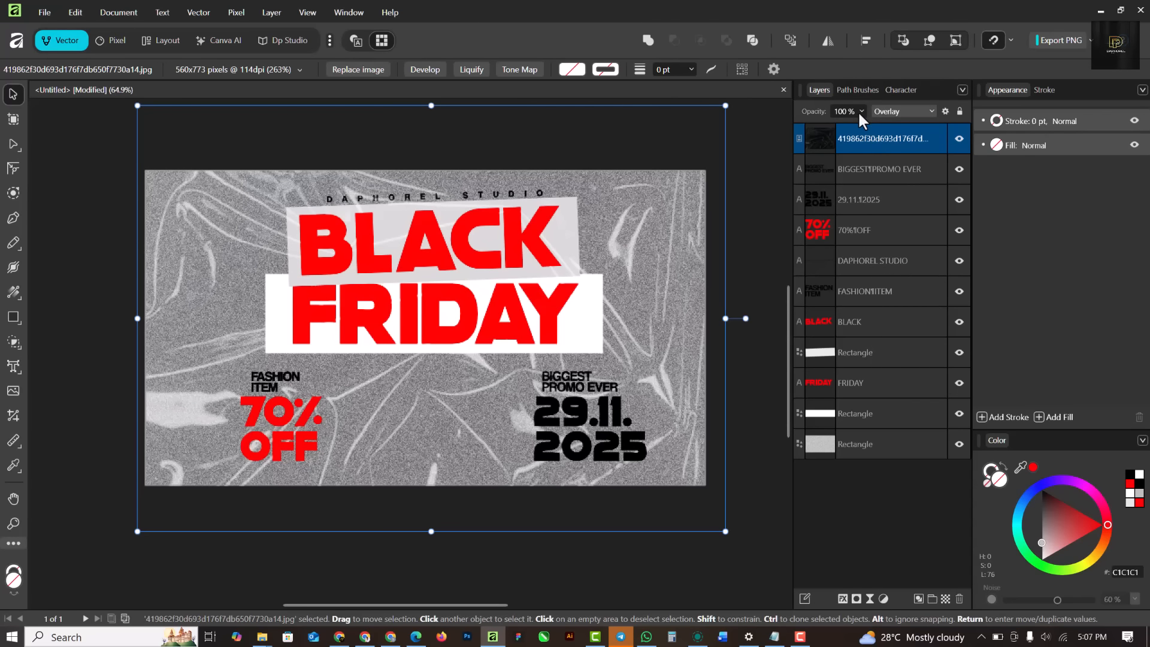
- Lower the nylon image layer's opacity to 21 %
{"action": "left_click", "coordinate": [861, 110]}
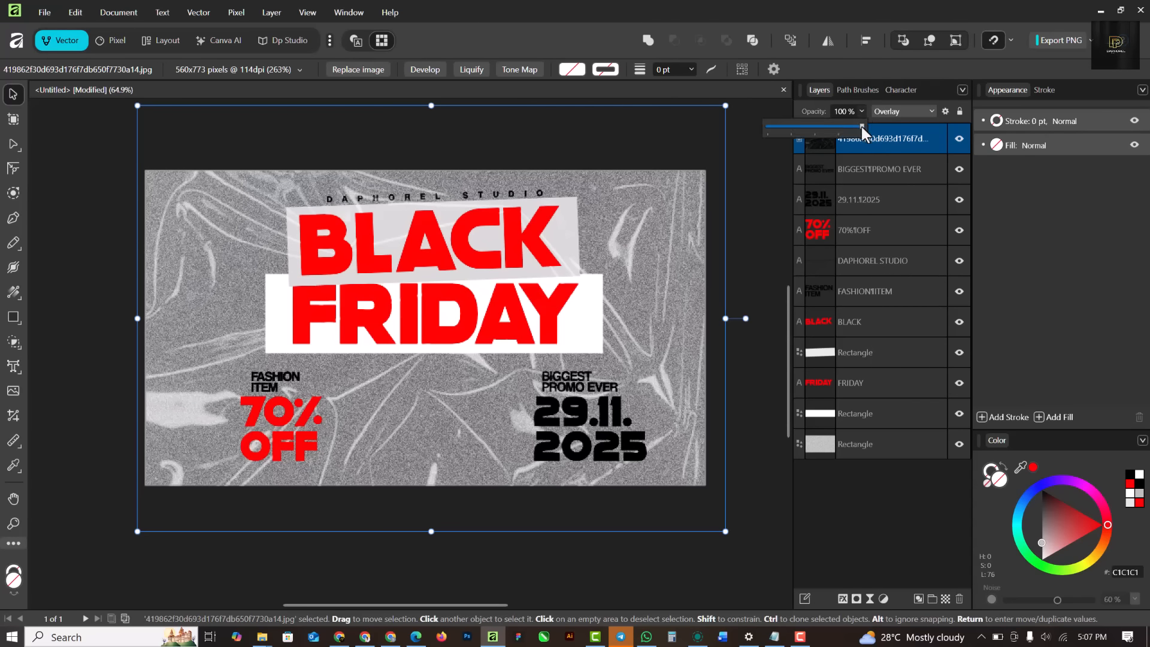
{"action": "left_click", "coordinate": [830, 127]}
{"action": "left_click", "coordinate": [818, 127]}
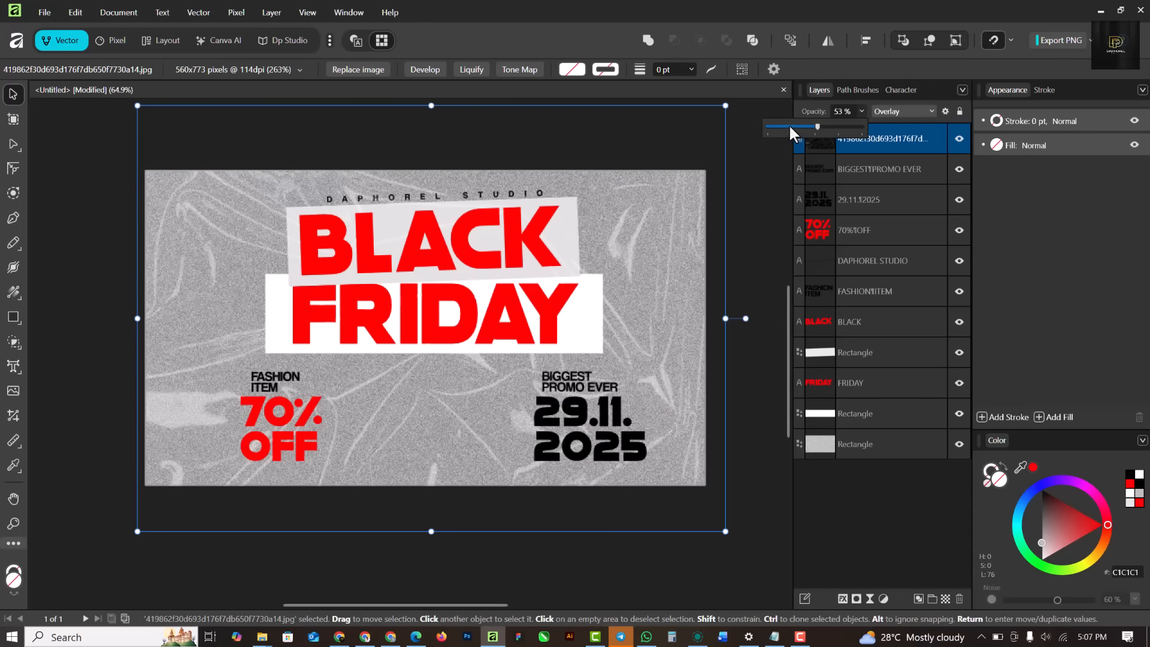
{"action": "left_click", "coordinate": [790, 127]}
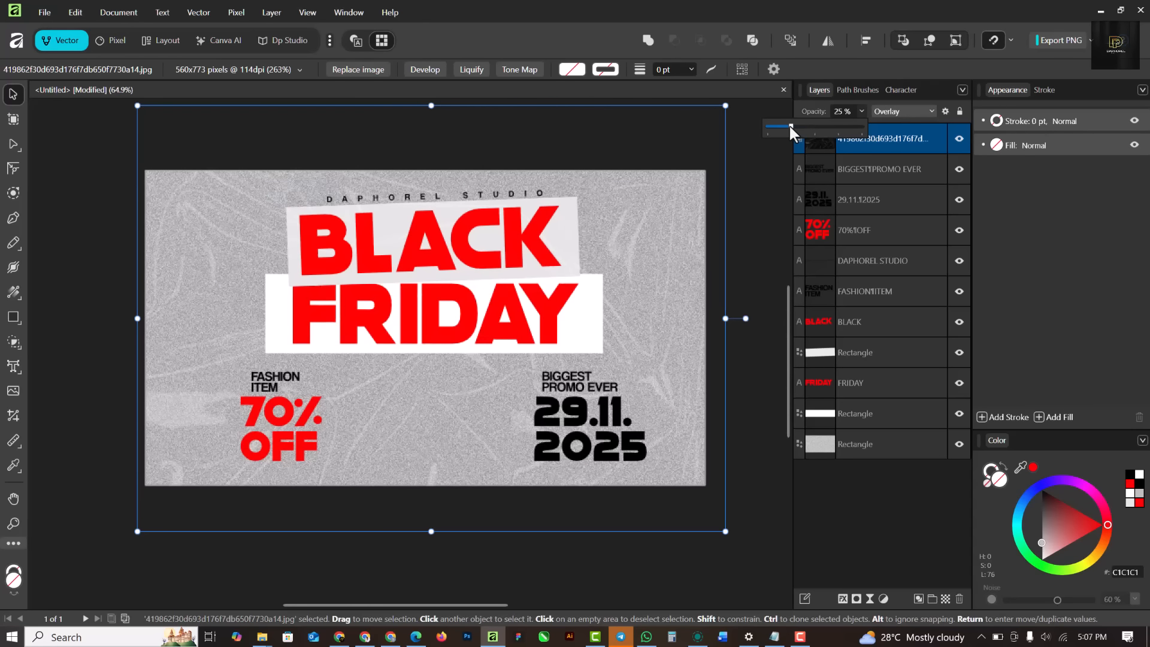
{"action": "left_click", "coordinate": [787, 127]}
- Lock the grey background rectangle at the bottom of the layer stack
{"action": "left_click", "coordinate": [914, 442]}
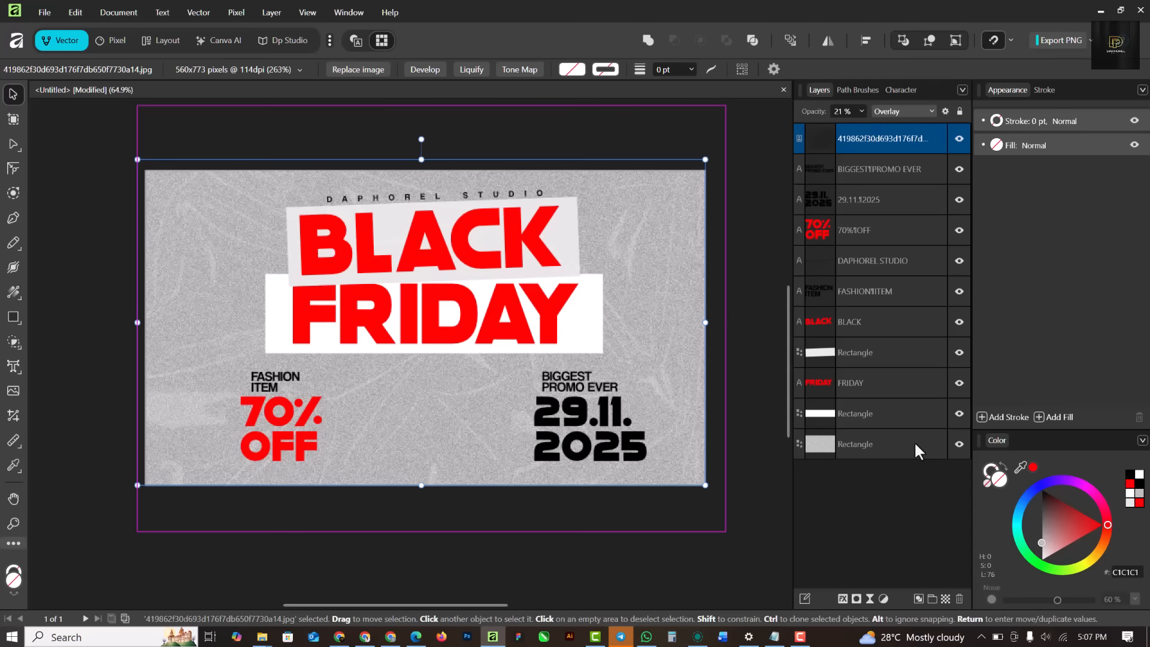
{"action": "left_click", "coordinate": [959, 110]}
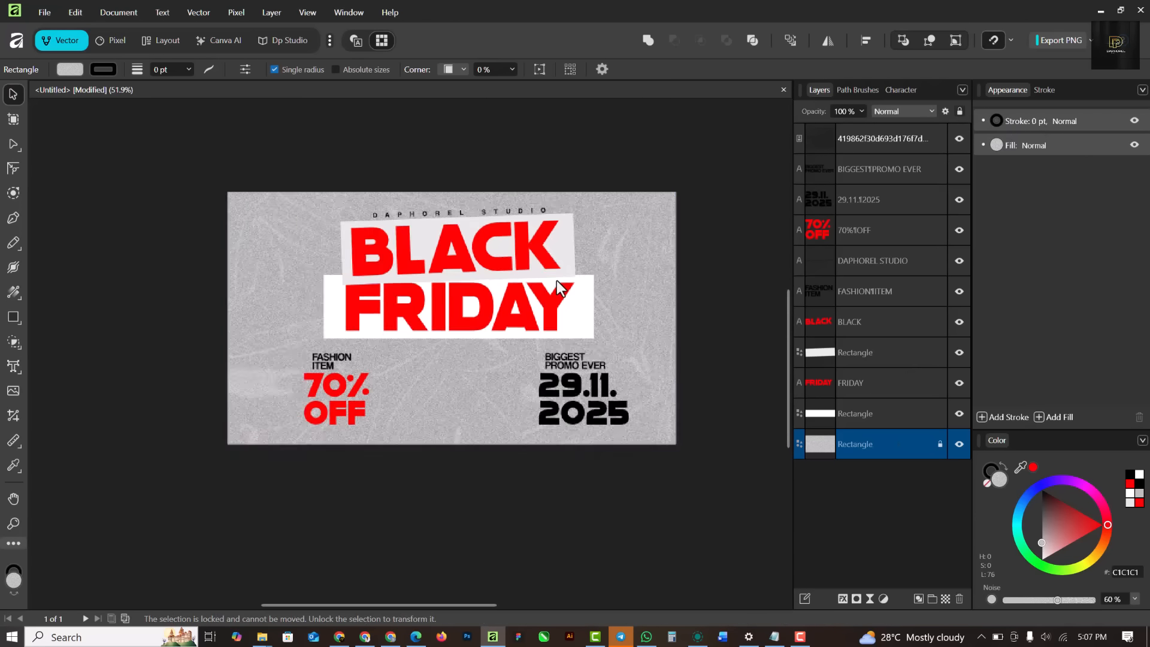
{"action": "scroll", "coordinate": [560, 278], "scroll_direction": "up", "scroll_amount": 1}
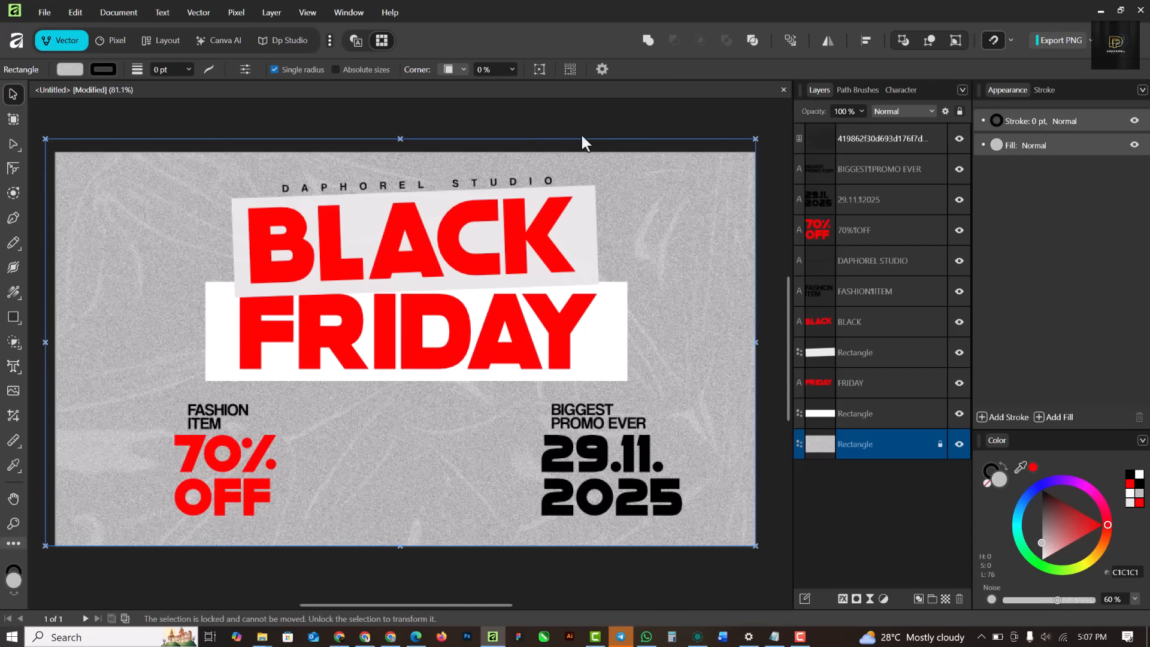
{"action": "left_click", "coordinate": [511, 121]}
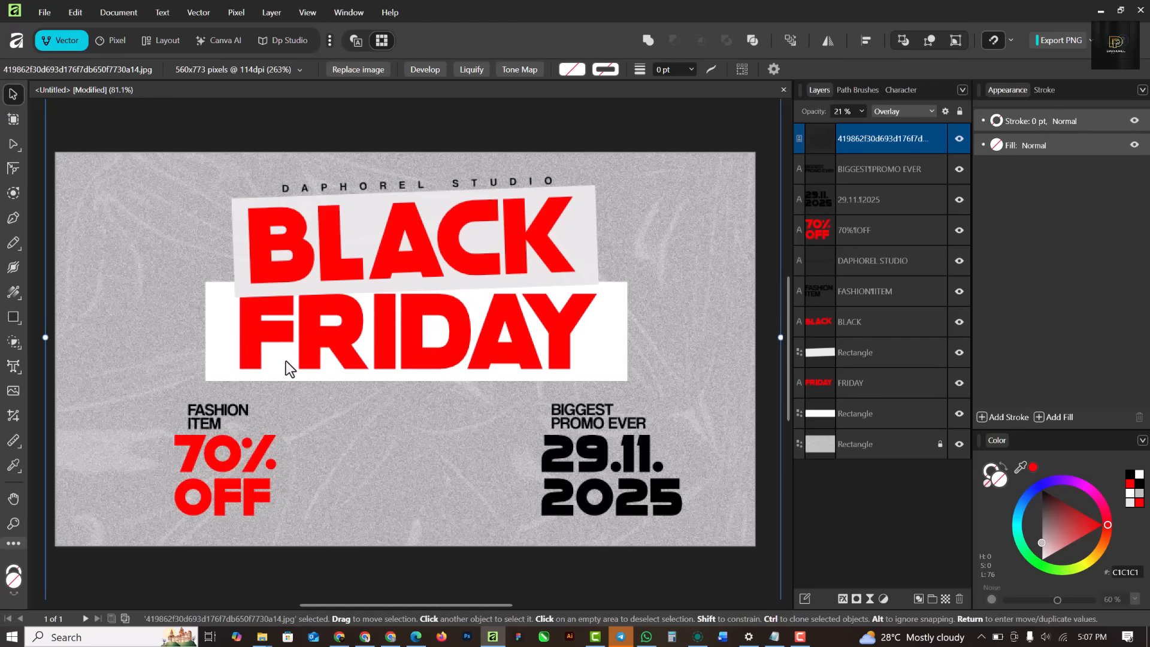
- Place the IMAGE picture of the model from the RESOURCE folder into the design as the front layer
{"action": "mouse_move", "coordinate": [265, 642]}
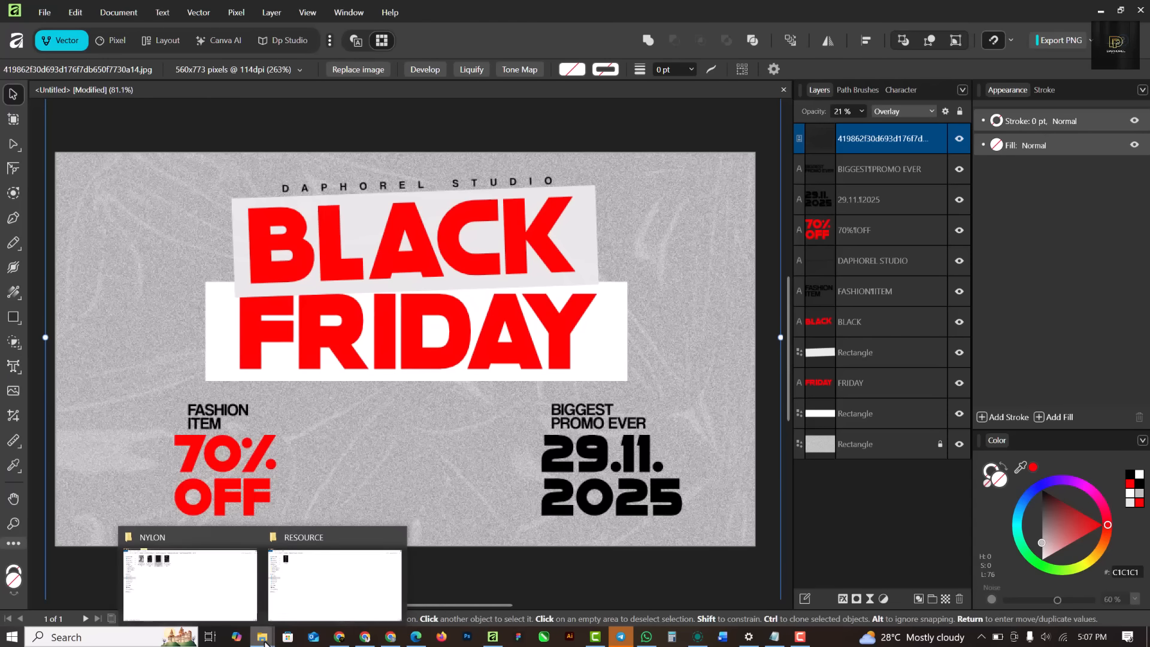
{"action": "left_click", "coordinate": [318, 590]}
{"action": "left_click", "coordinate": [142, 84]}
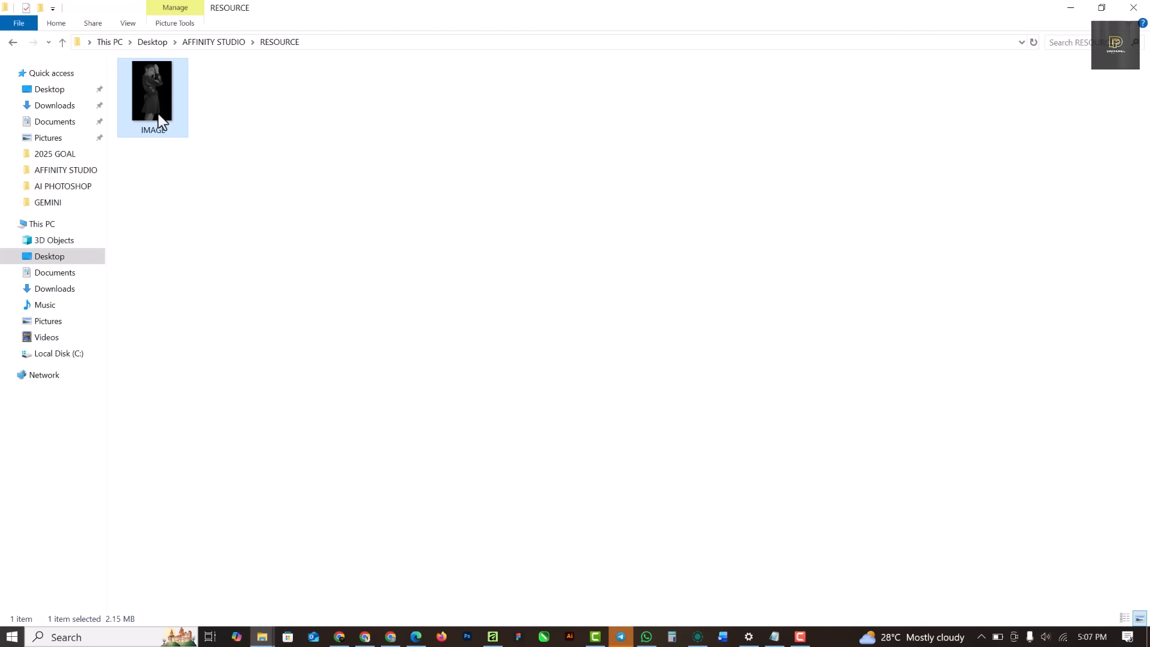
{"action": "left_click_drag", "start_coordinate": [152, 83], "coordinate": [432, 447]}
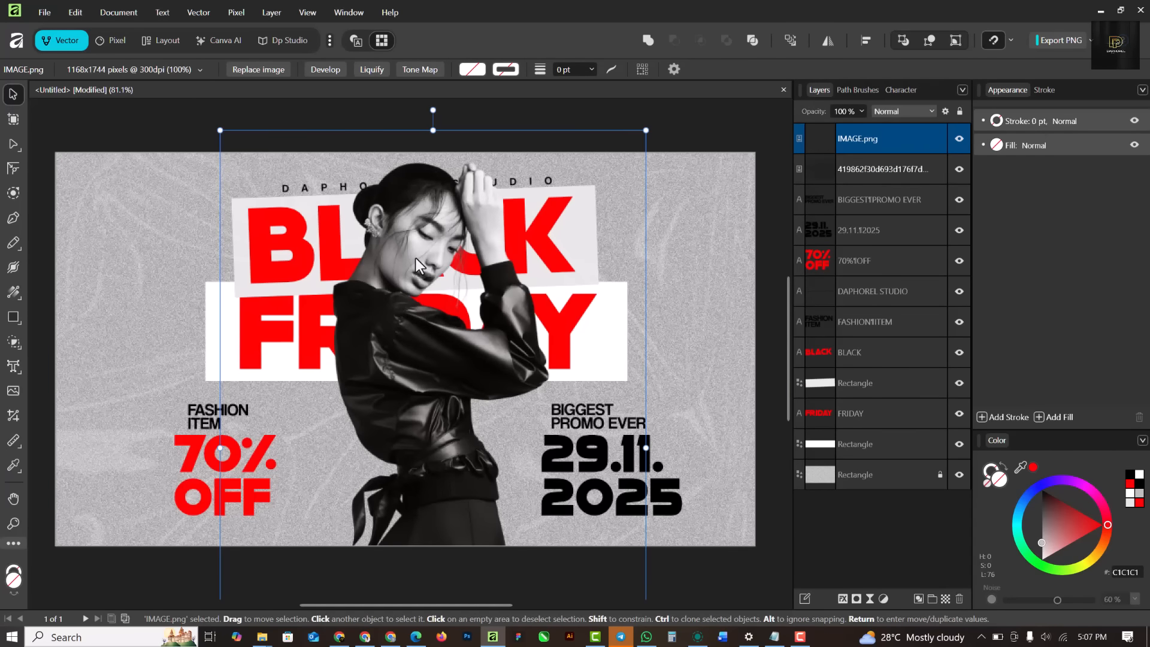
- Scale the model image down to about 80 % and centre it over the lower part of the BLACK FRIDAY lettering
{"action": "scroll", "coordinate": [415, 258], "scroll_direction": "down", "scroll_amount": 2}
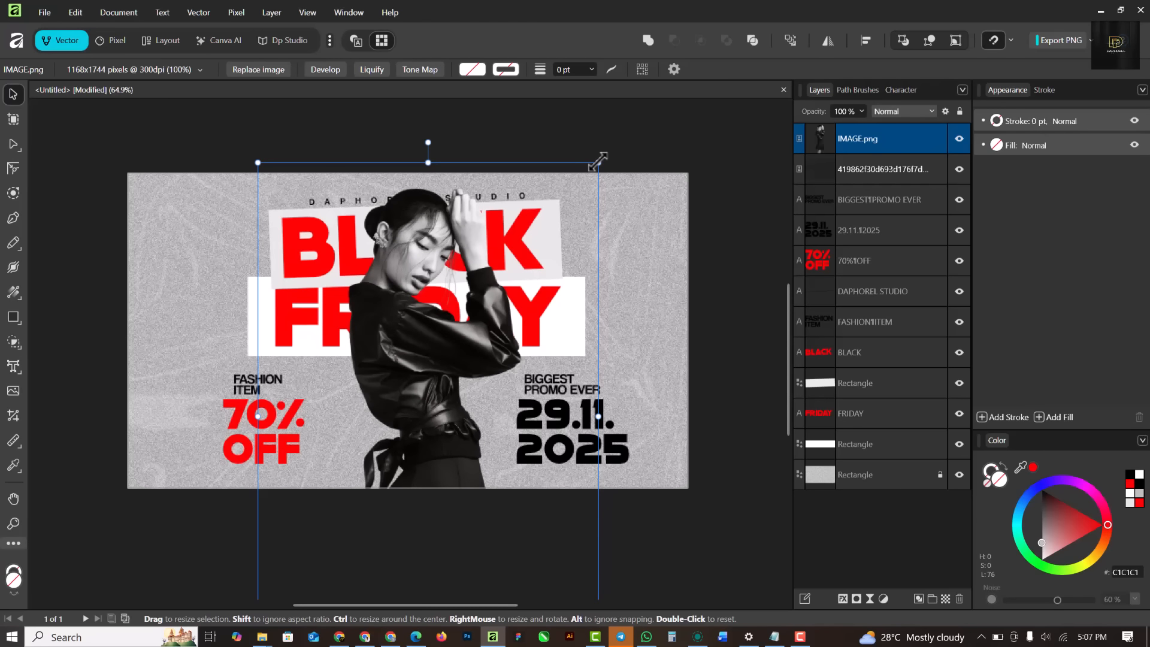
{"action": "left_click_drag", "start_coordinate": [597, 160], "coordinate": [531, 263]}
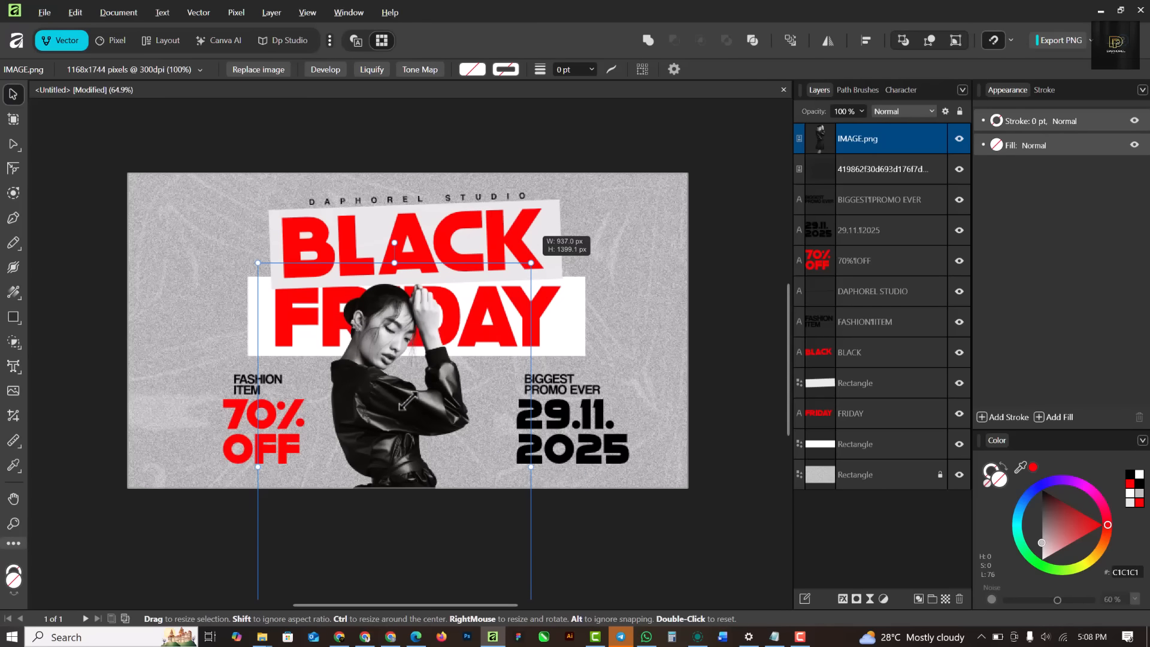
{"action": "left_click_drag", "start_coordinate": [401, 408], "coordinate": [412, 376]}
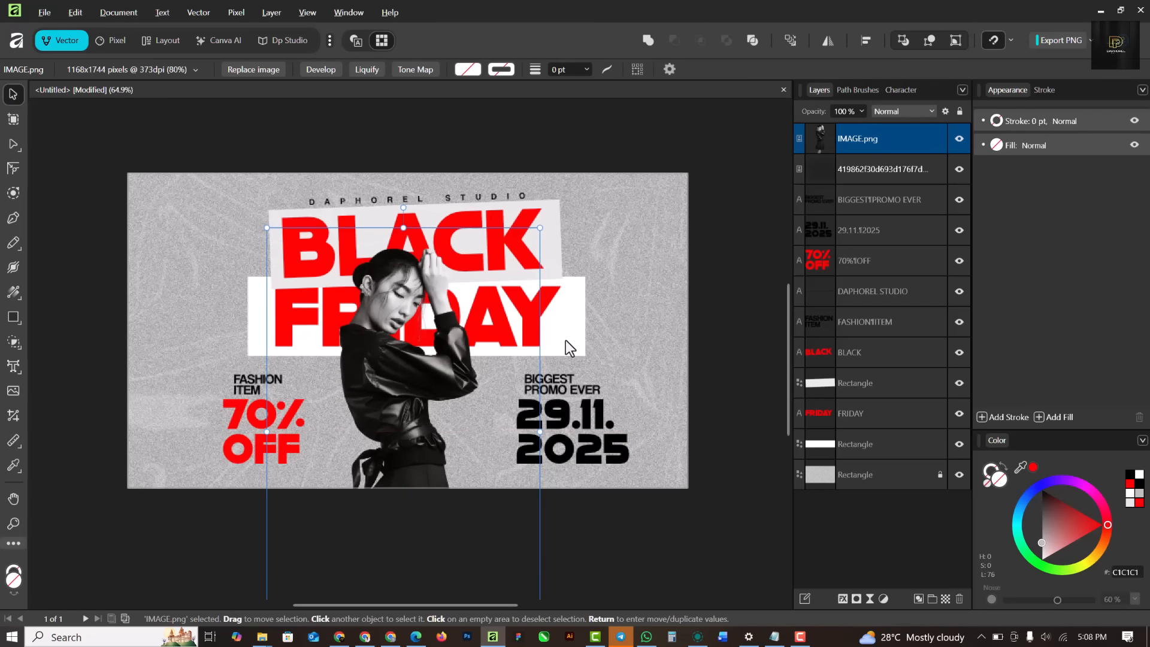
{"action": "left_click", "coordinate": [617, 319]}
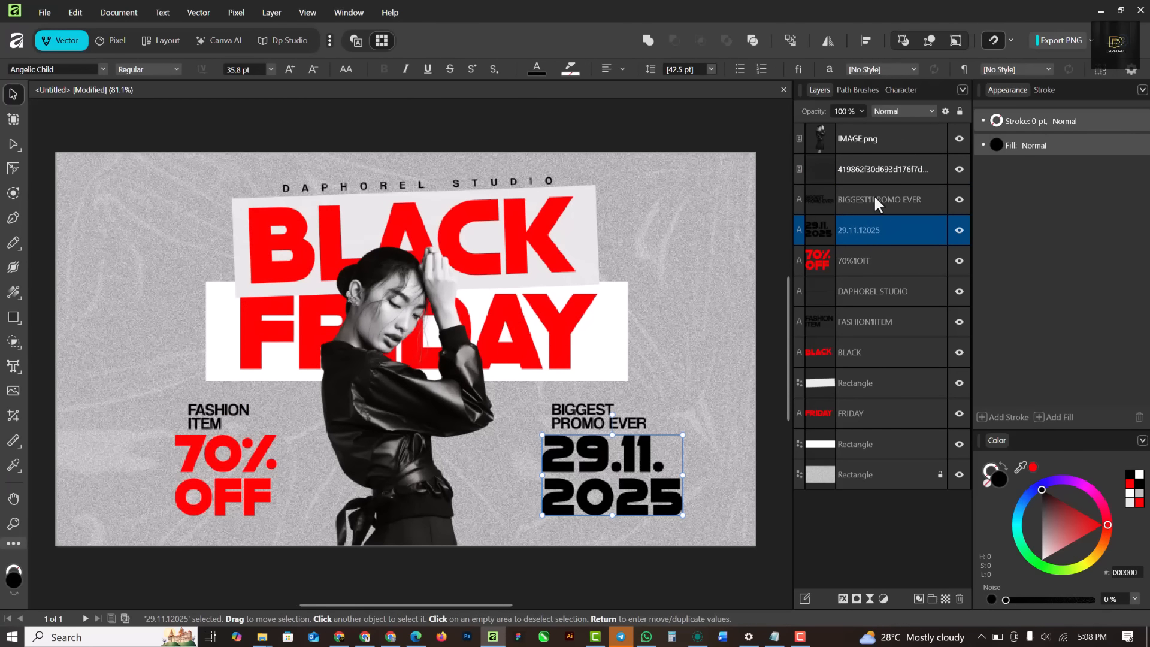
- Shift the BIGGEST PROMO EVER and 29.11.2025 texts together slightly left, closer to the model
{"action": "left_click", "coordinate": [874, 204], "text": "shift"}
{"action": "key", "text": "shift+Left"}
{"action": "key", "text": "shift+Left"}
{"action": "key", "text": "shift+Left"}
{"action": "key", "text": "shift+Left"}
{"action": "key", "text": "shift+Left"}
{"action": "key", "text": "shift+Left"}
{"action": "key", "text": "shift+Left"}
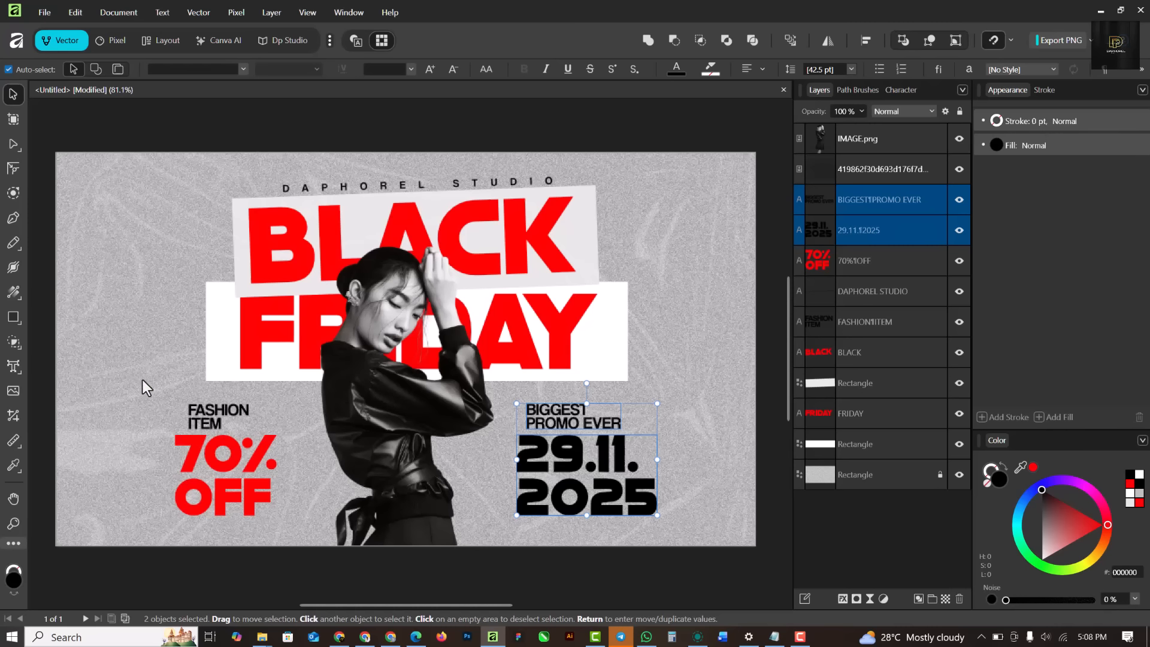
- Right-align the FASHION ITEM text and move it slightly to the right above 70% OFF
{"action": "left_click", "coordinate": [210, 425]}
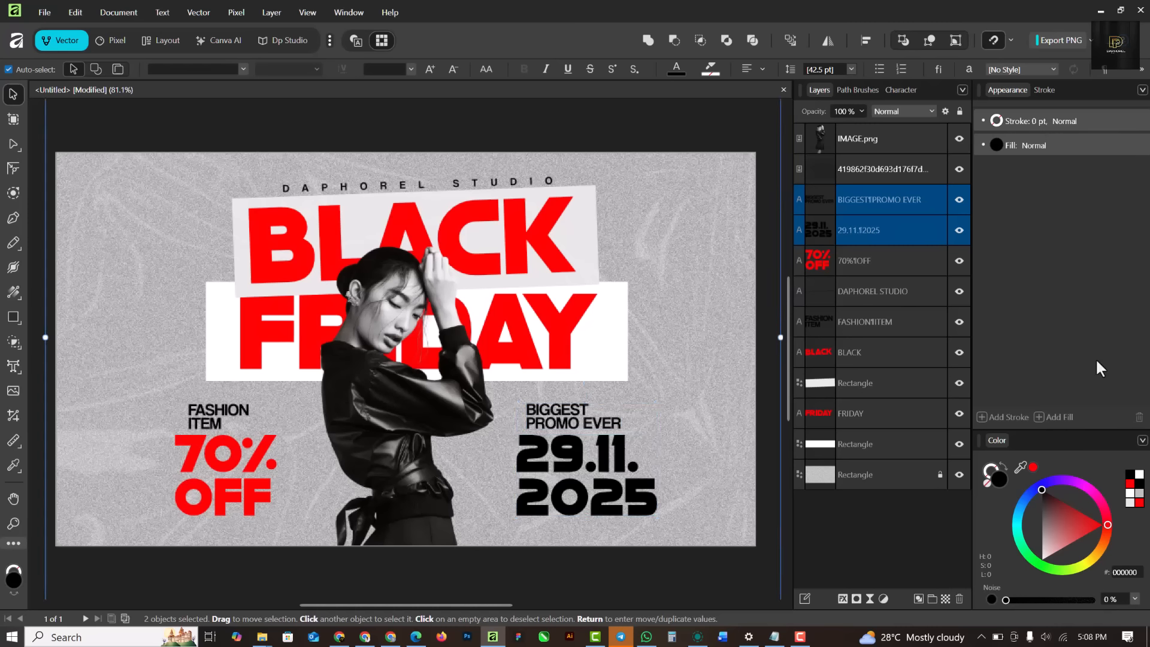
{"action": "left_click", "coordinate": [875, 323]}
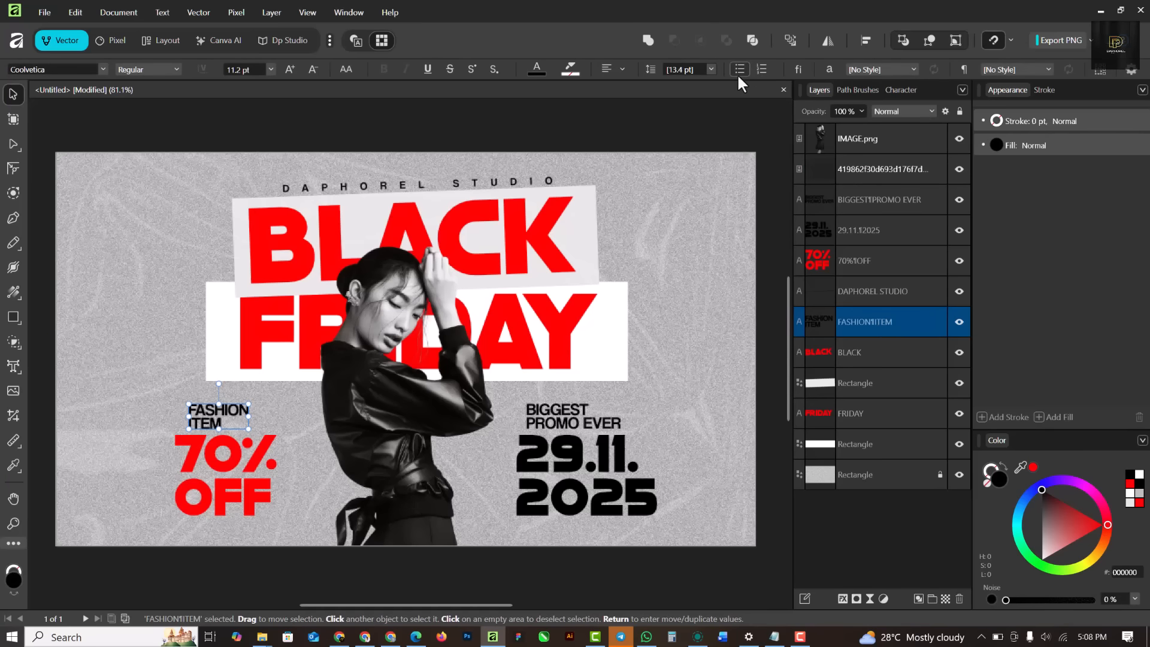
{"action": "left_click", "coordinate": [621, 68]}
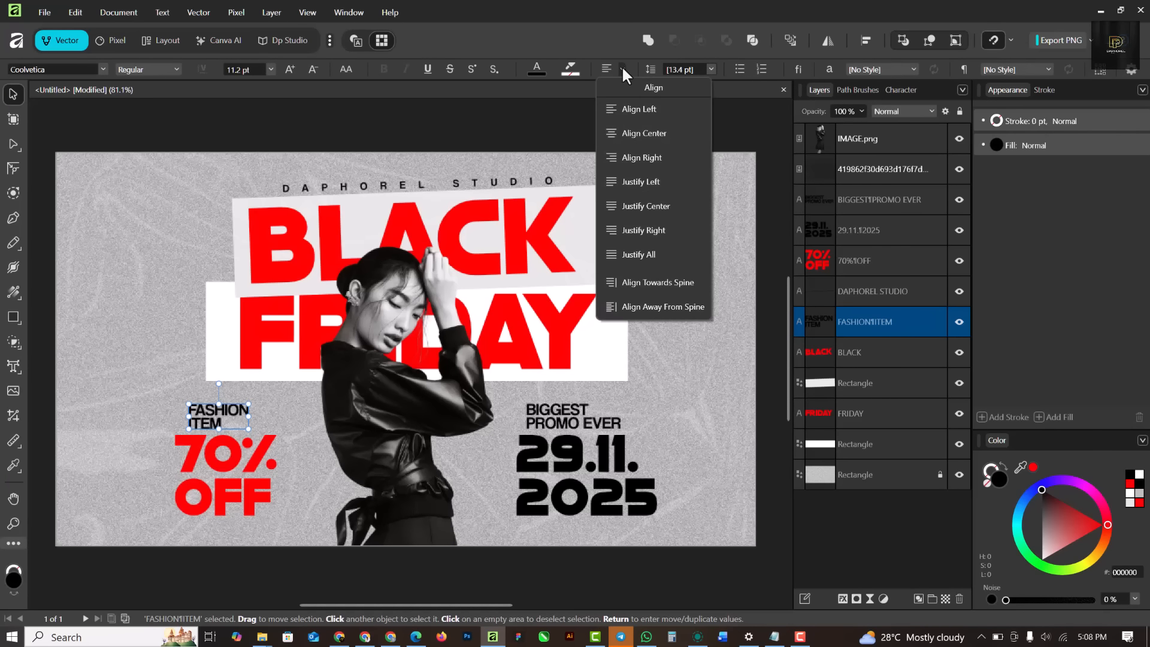
{"action": "left_click", "coordinate": [637, 158]}
{"action": "left_click_drag", "start_coordinate": [231, 411], "coordinate": [237, 409]}
{"action": "left_click", "coordinate": [653, 328]}
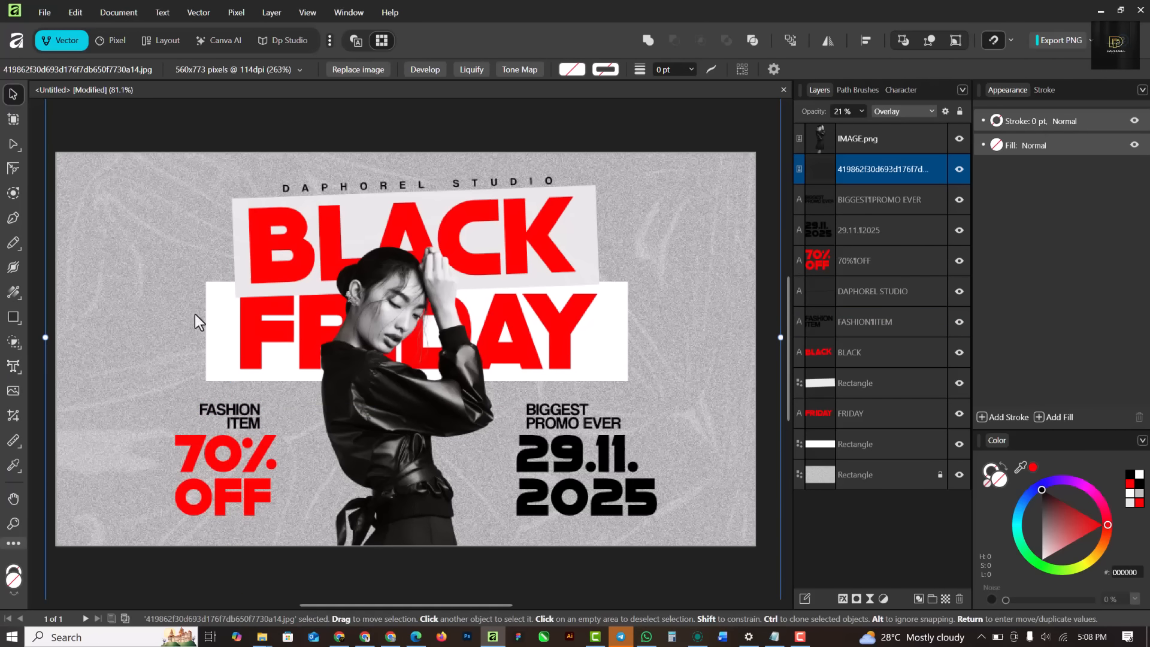
{"action": "scroll", "coordinate": [285, 254], "scroll_direction": "down", "scroll_amount": 1}
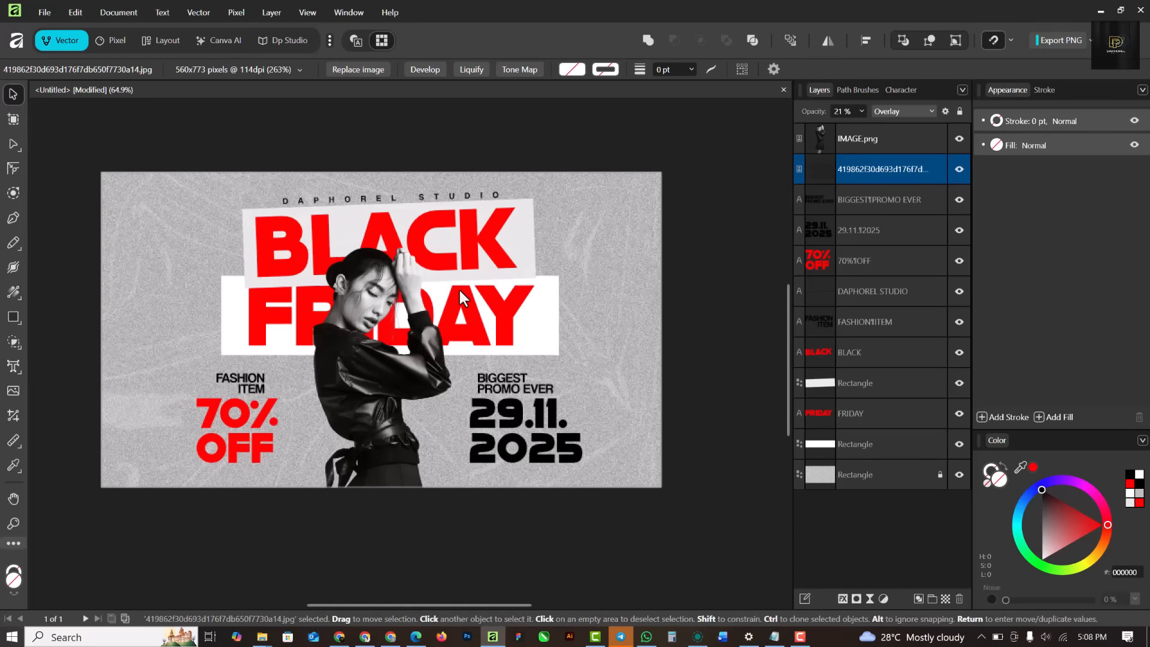
{"action": "scroll", "coordinate": [458, 287], "scroll_direction": "up", "scroll_amount": 1}
{"action": "scroll", "coordinate": [408, 271], "scroll_direction": "down", "scroll_amount": 1}
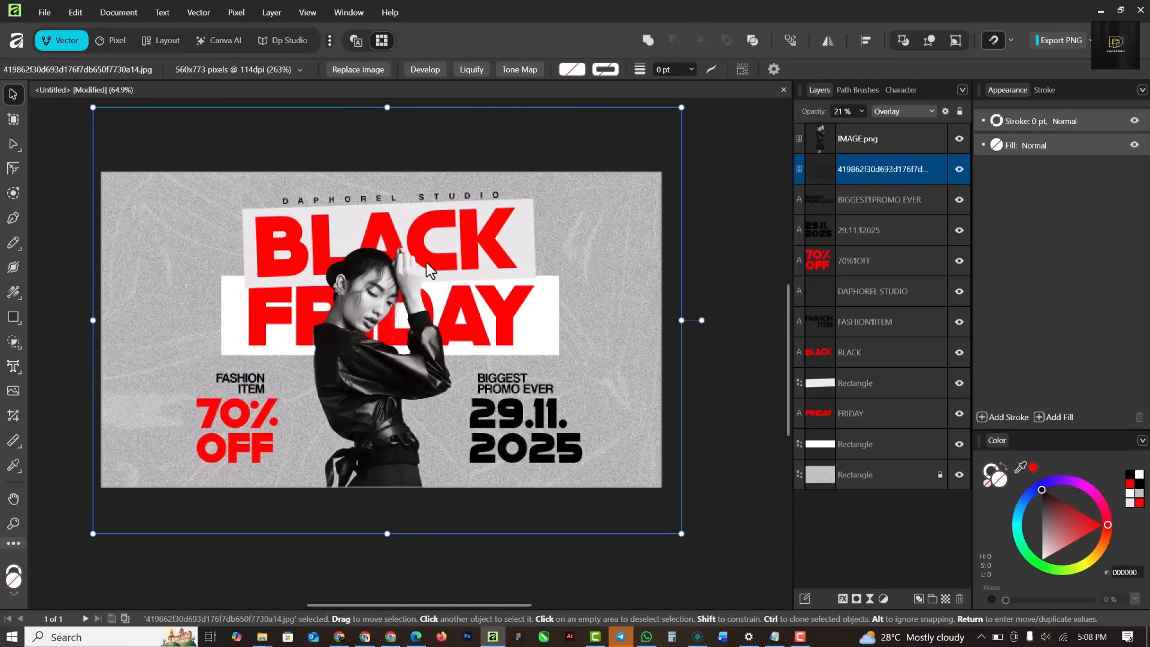
{"action": "scroll", "coordinate": [429, 259], "scroll_direction": "up", "scroll_amount": 1}
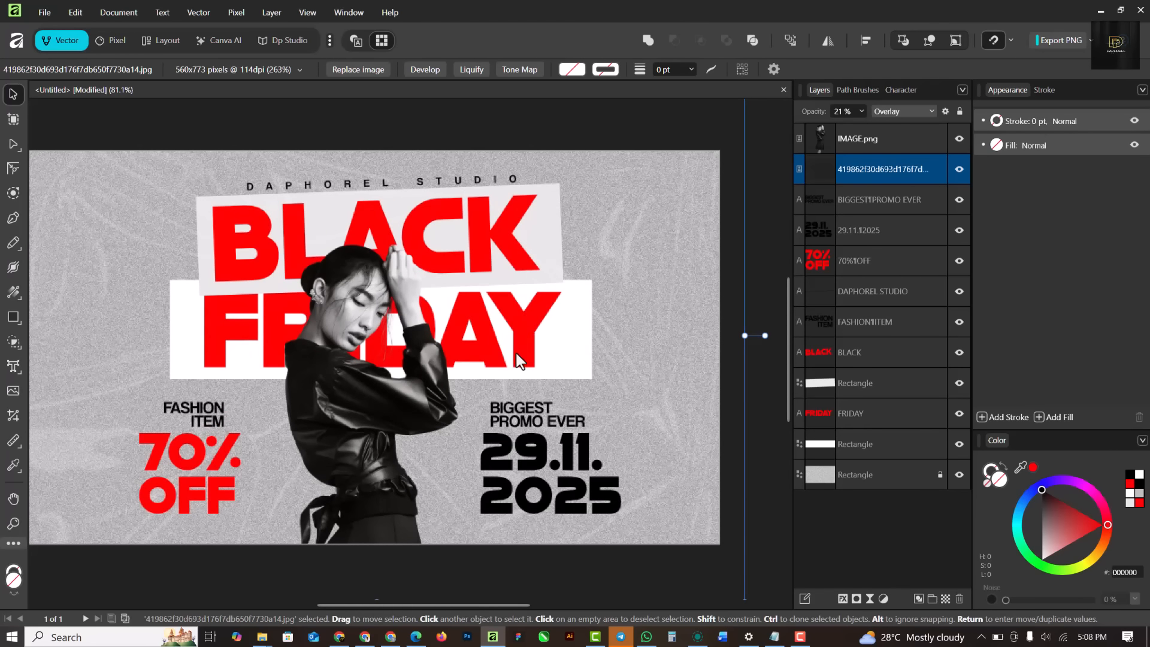
- Add a live Glitch filter to the model image and choose the Shred method
{"action": "left_click", "coordinate": [377, 418]}
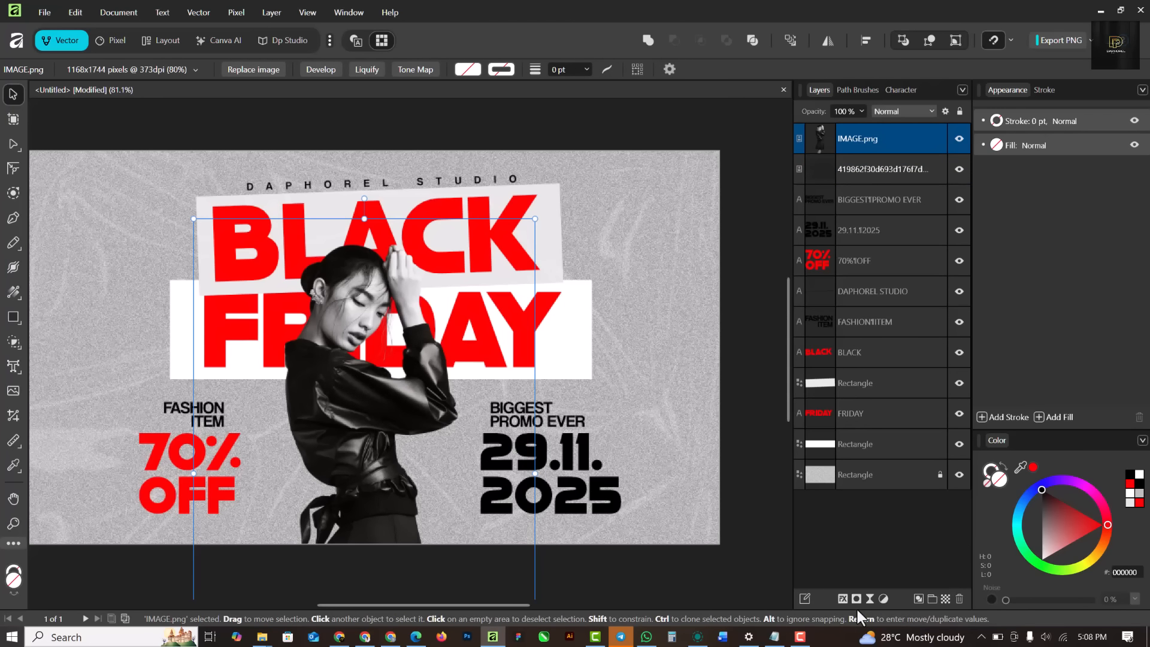
{"action": "left_click", "coordinate": [869, 598]}
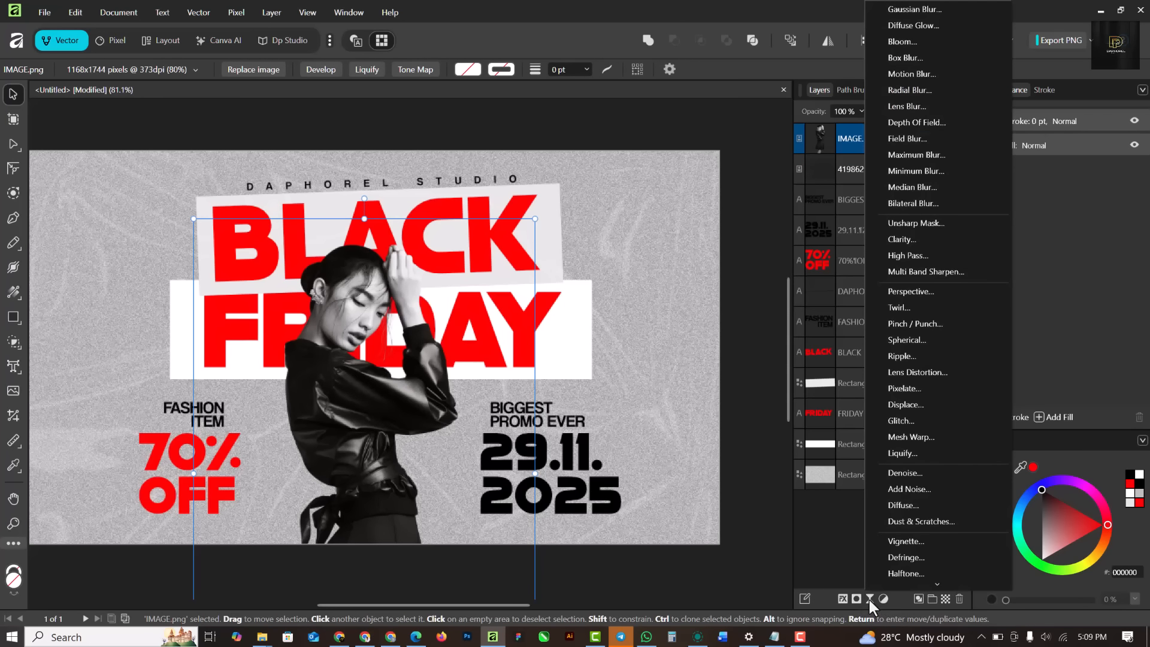
{"action": "left_click", "coordinate": [900, 431]}
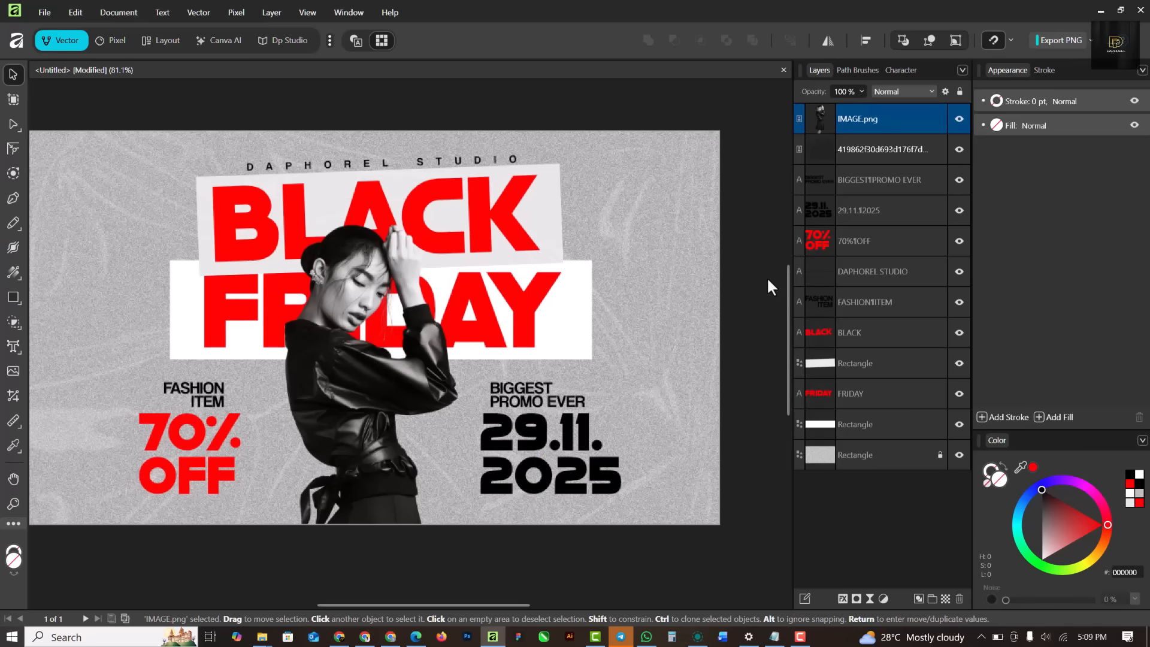
{"action": "left_click", "coordinate": [788, 315]}
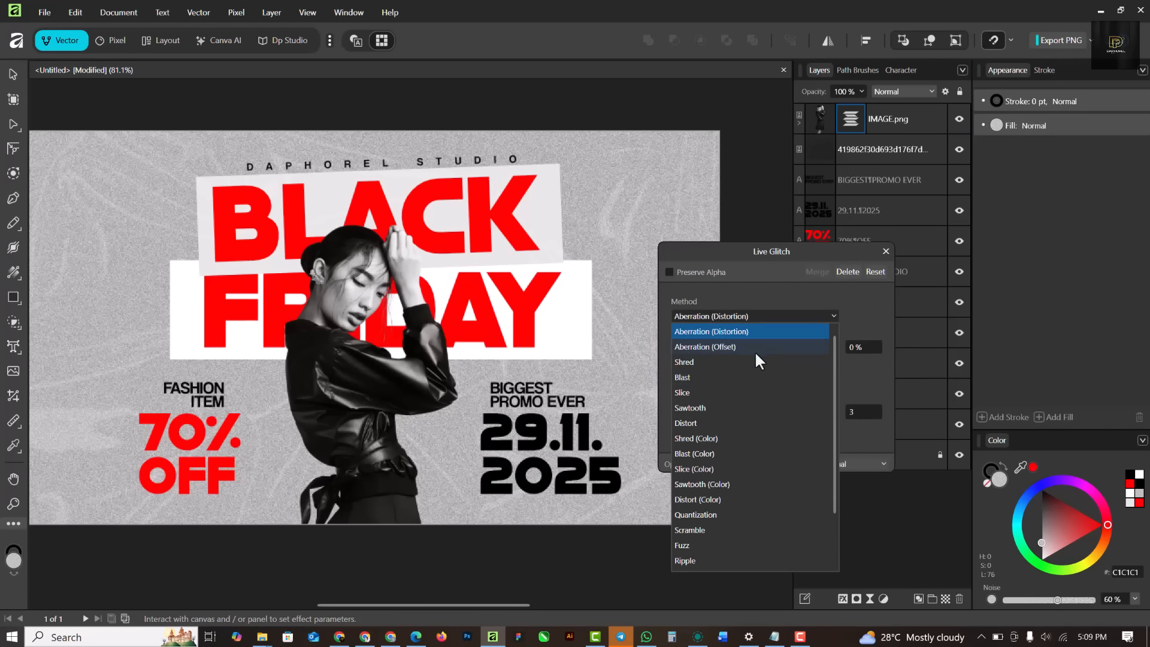
{"action": "left_click", "coordinate": [691, 362]}
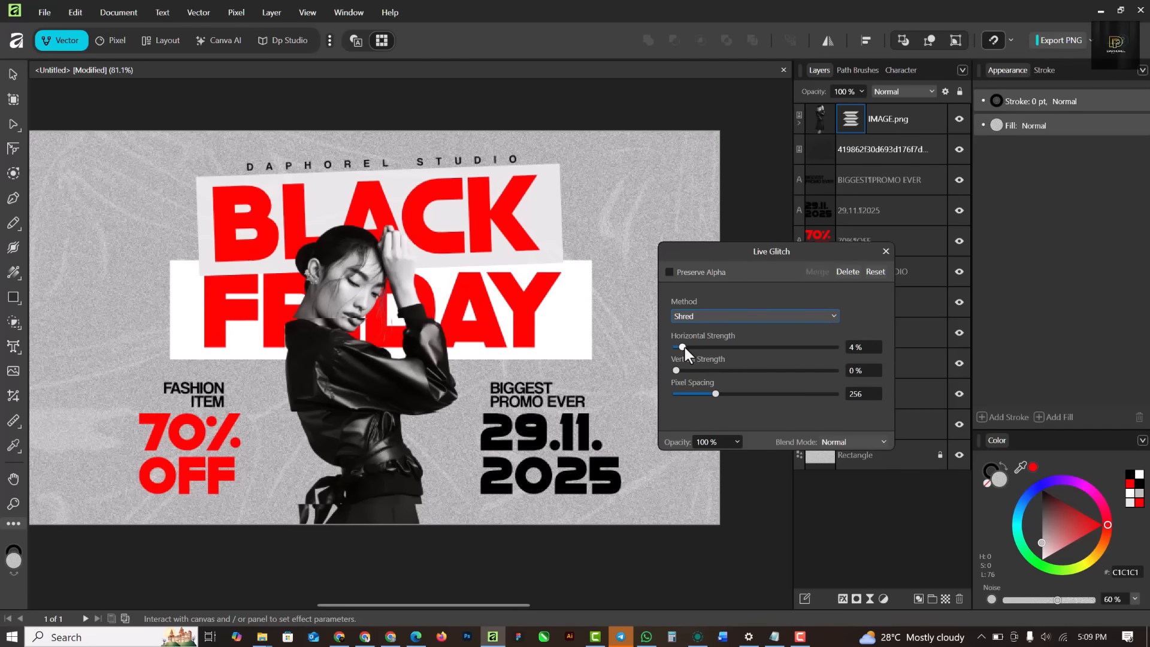
- Set the Shred glitch's horizontal strength to 3 % and its pixel spacing to 296
{"action": "left_click_drag", "start_coordinate": [682, 347], "coordinate": [679, 350]}
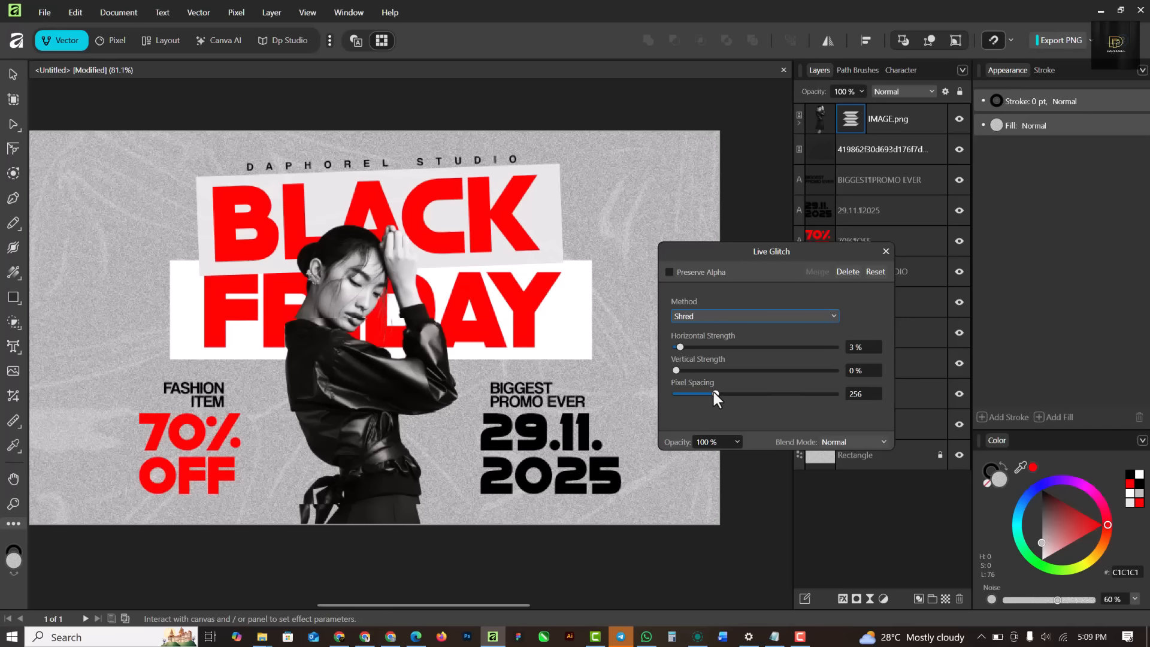
{"action": "mouse_move", "coordinate": [717, 398]}
{"action": "left_mouse_down"}
{"action": "mouse_move", "coordinate": [731, 398]}
{"action": "mouse_move", "coordinate": [699, 392]}
{"action": "mouse_move", "coordinate": [746, 397]}
{"action": "mouse_move", "coordinate": [722, 397]}
{"action": "left_mouse_up"}
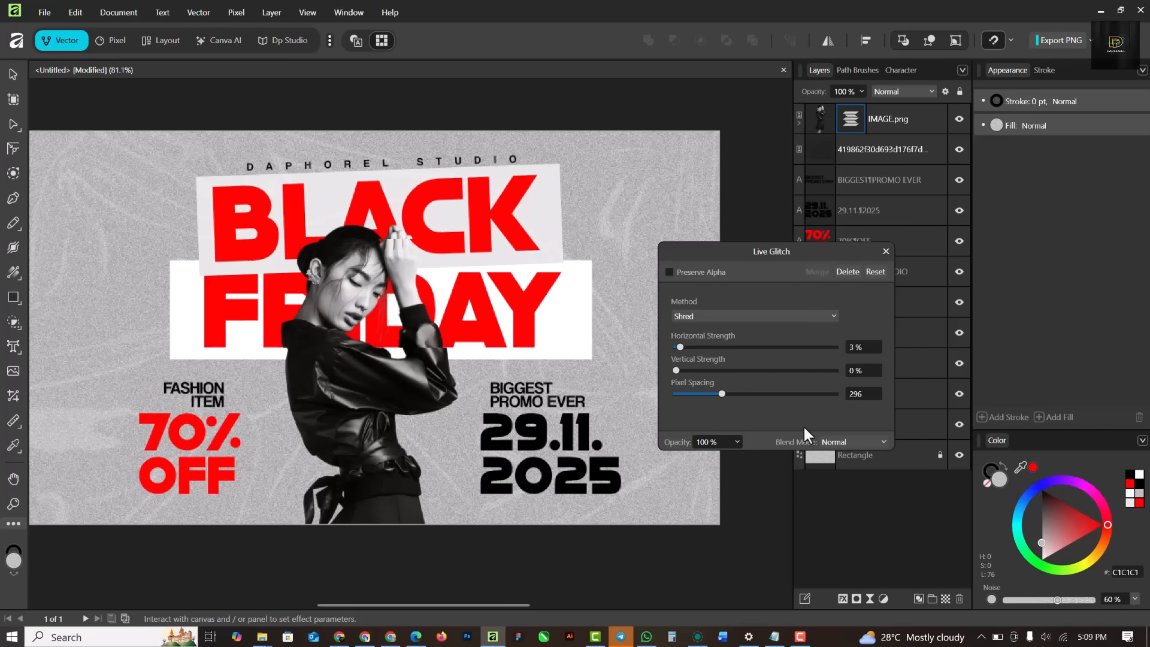
{"action": "left_click", "coordinate": [885, 250]}
- Reopen the model image's Glitch filter and raise its horizontal strength to 5 %
{"action": "scroll", "coordinate": [566, 390], "scroll_direction": "down", "scroll_amount": 1}
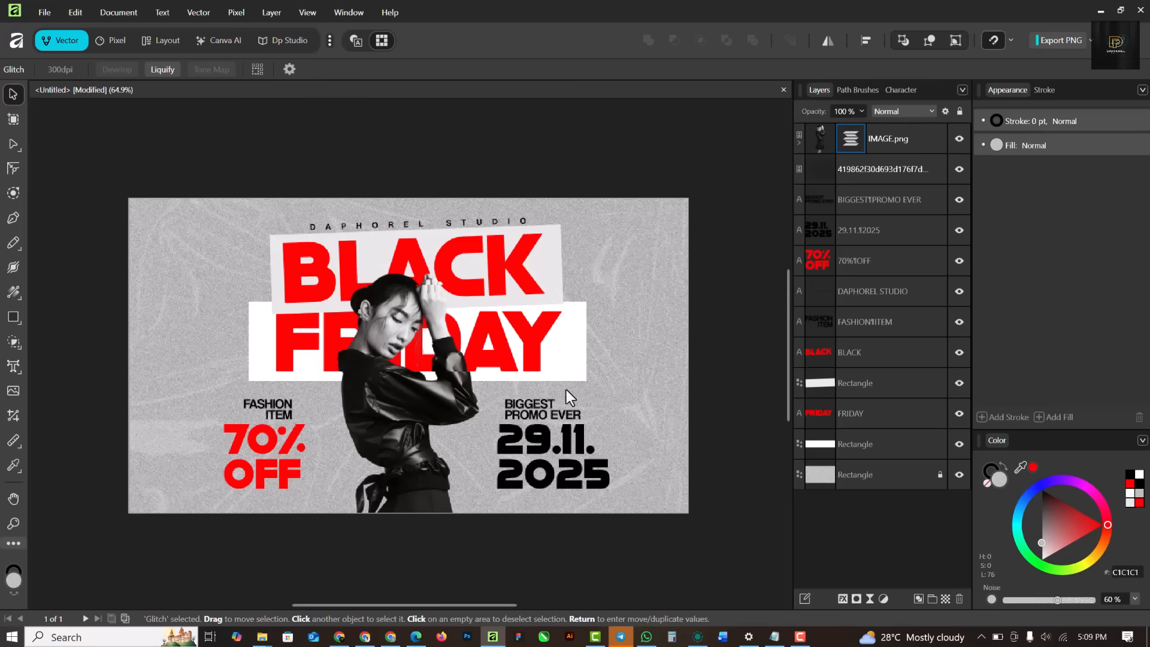
{"action": "scroll", "coordinate": [443, 429], "scroll_direction": "up", "scroll_amount": 1}
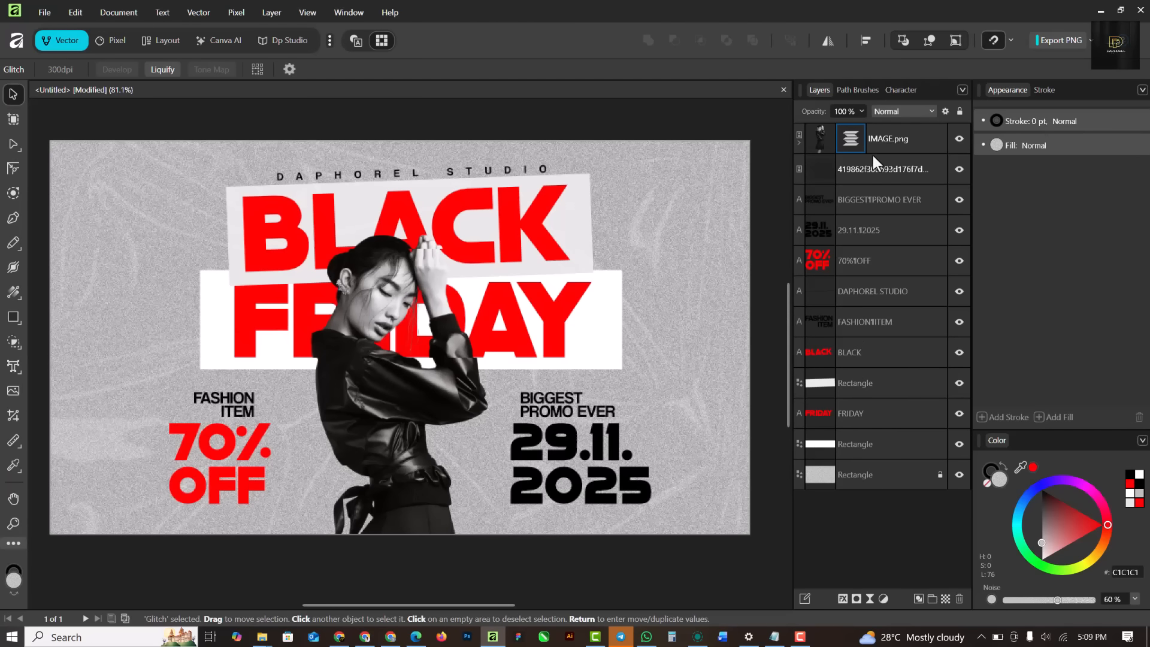
{"action": "left_click", "coordinate": [846, 138]}
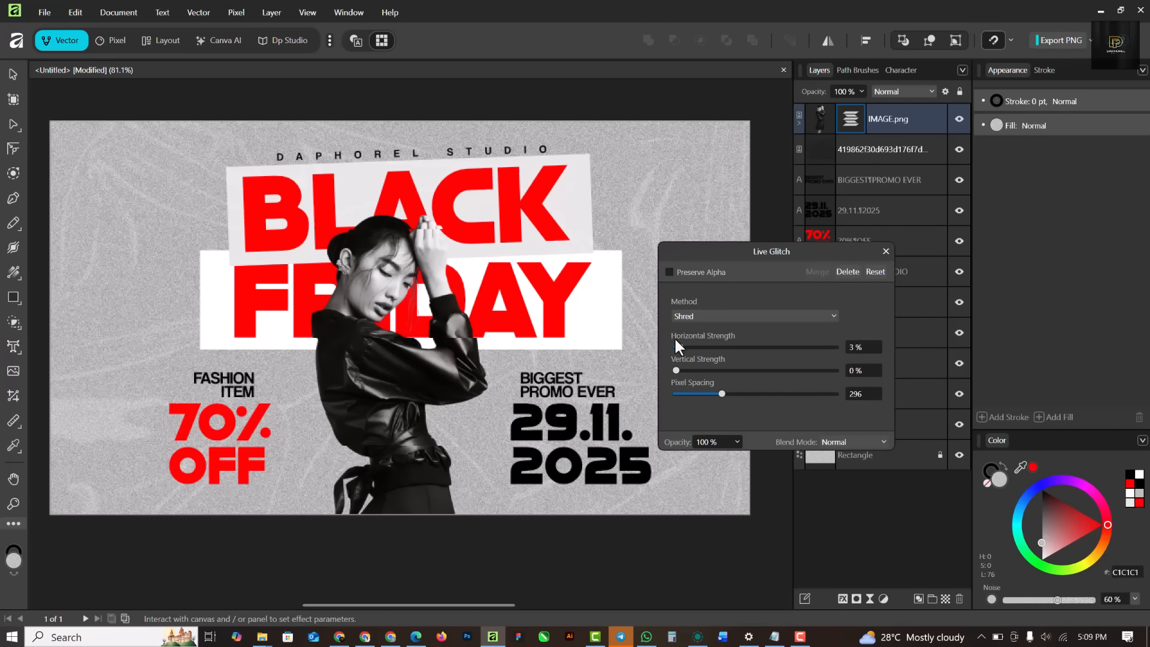
{"action": "left_click_drag", "start_coordinate": [681, 346], "coordinate": [684, 346]}
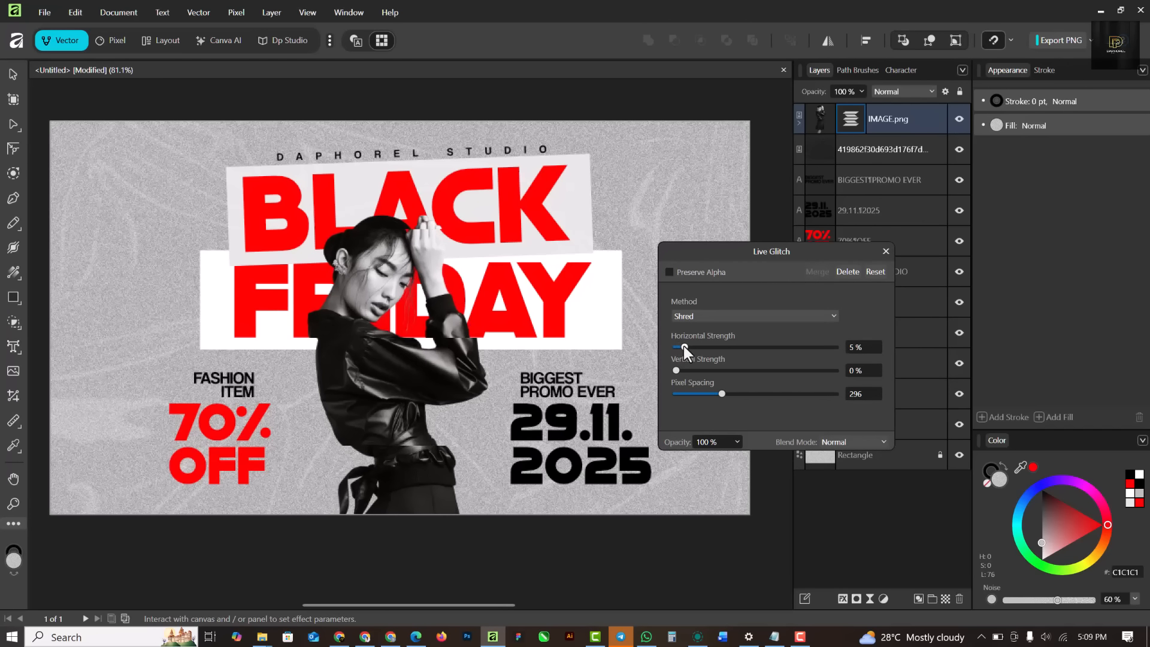
{"action": "left_click", "coordinate": [879, 253]}
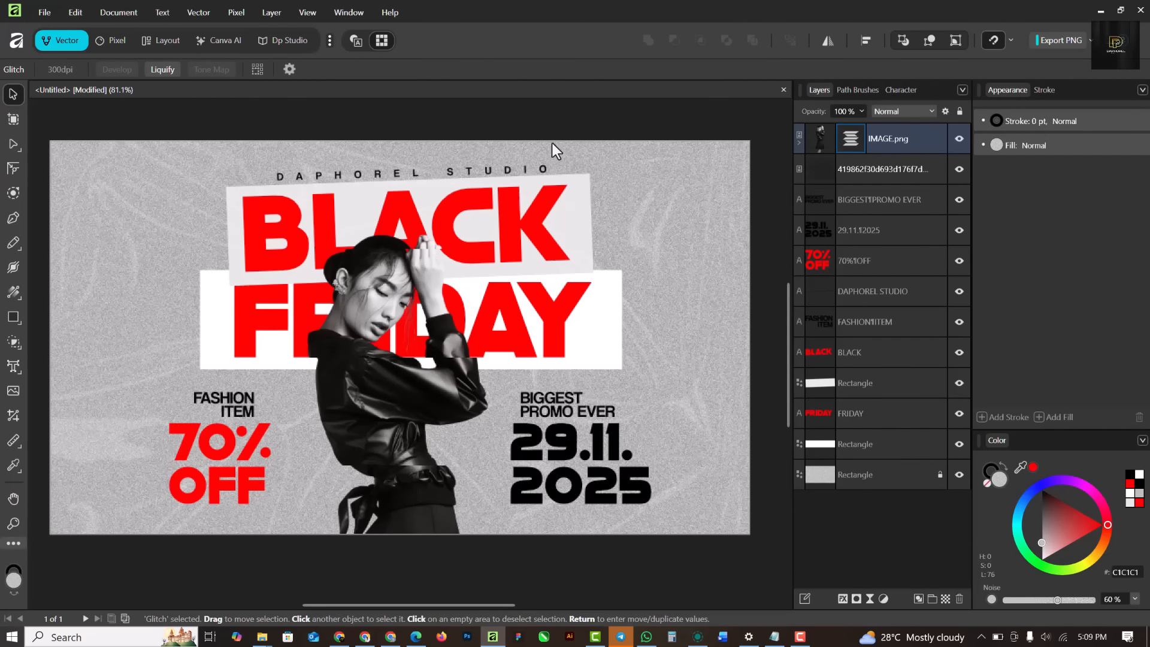
{"action": "left_click", "coordinate": [865, 167]}
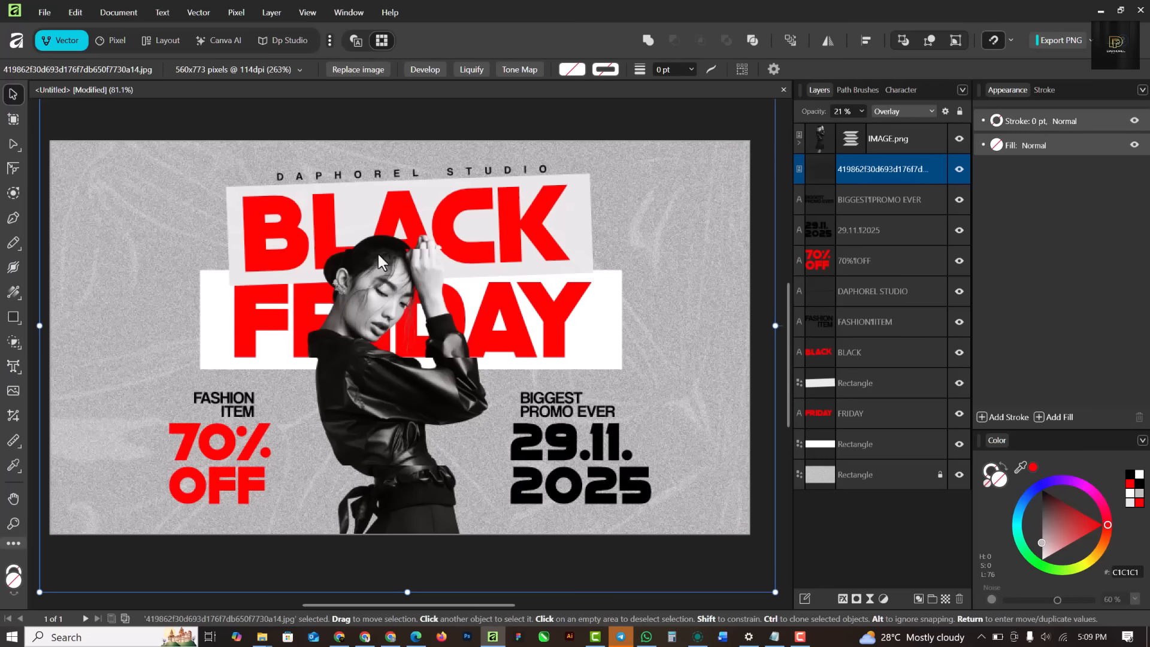
- Draw a small five-sided square star above the model image layer in the canvas's upper-left area, beside the BLACK lettering
{"action": "left_click", "coordinate": [907, 137]}
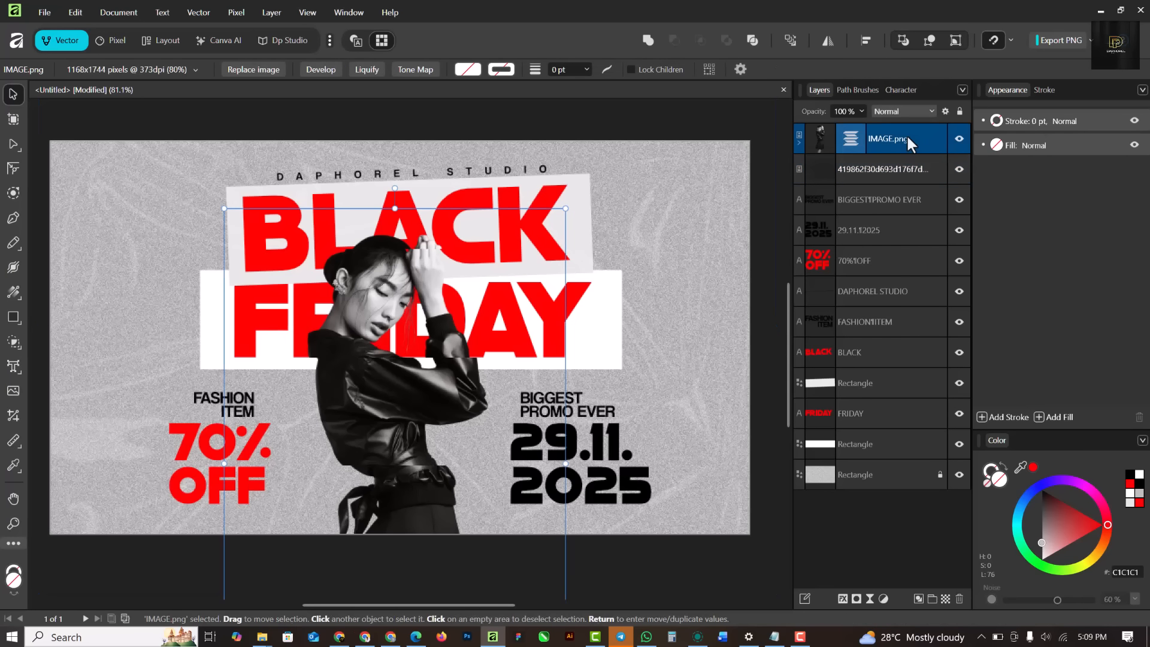
{"action": "left_click", "coordinate": [16, 310]}
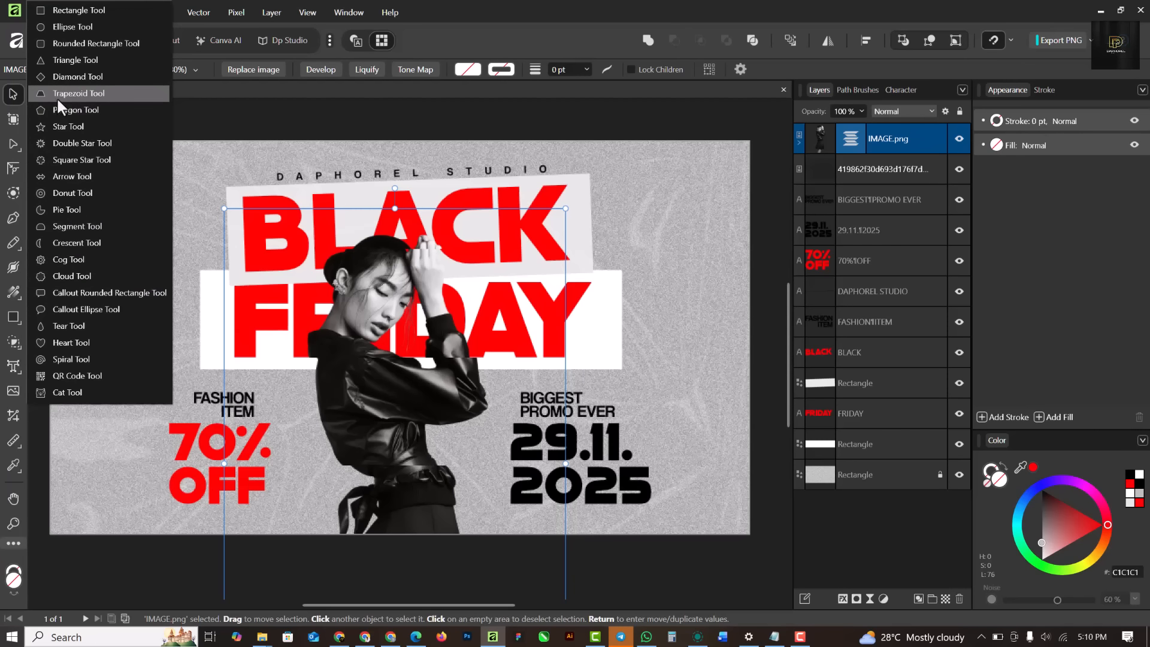
{"action": "left_click", "coordinate": [59, 159]}
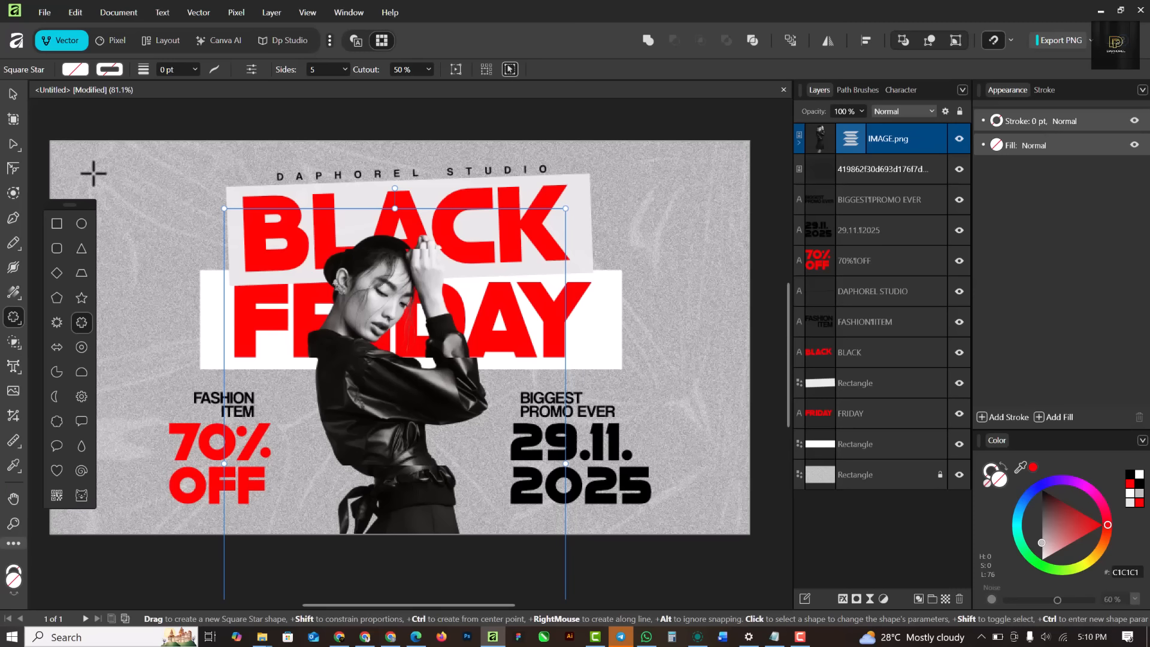
{"action": "left_click_drag", "start_coordinate": [96, 186], "coordinate": [159, 251]}
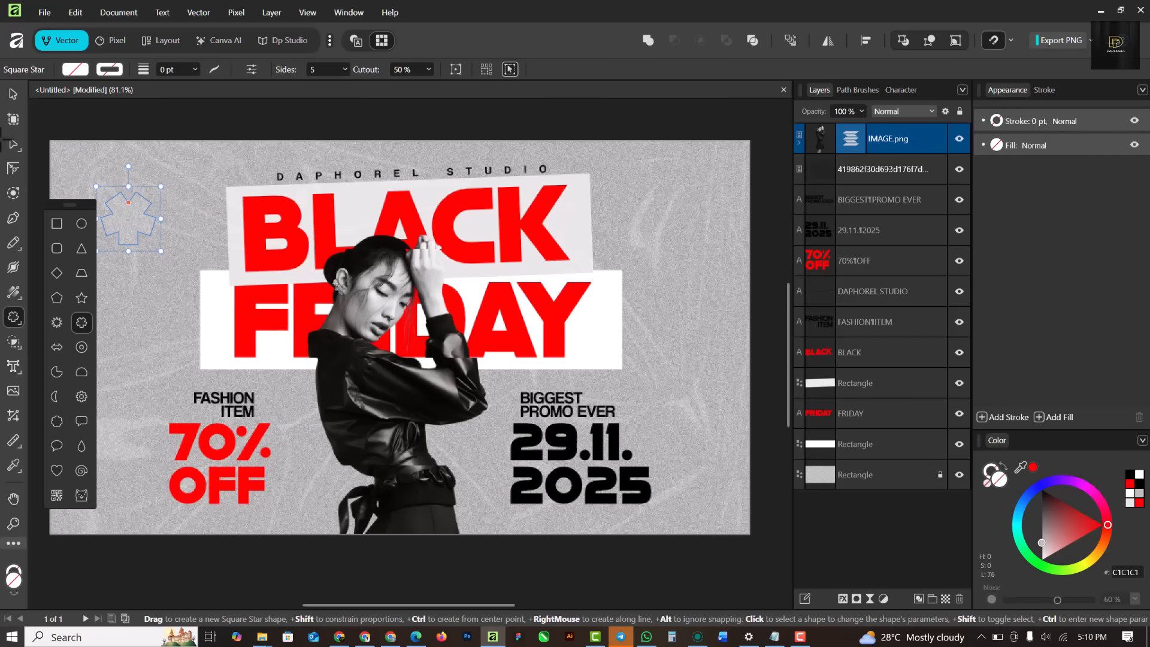
{"action": "left_click", "coordinate": [13, 94]}
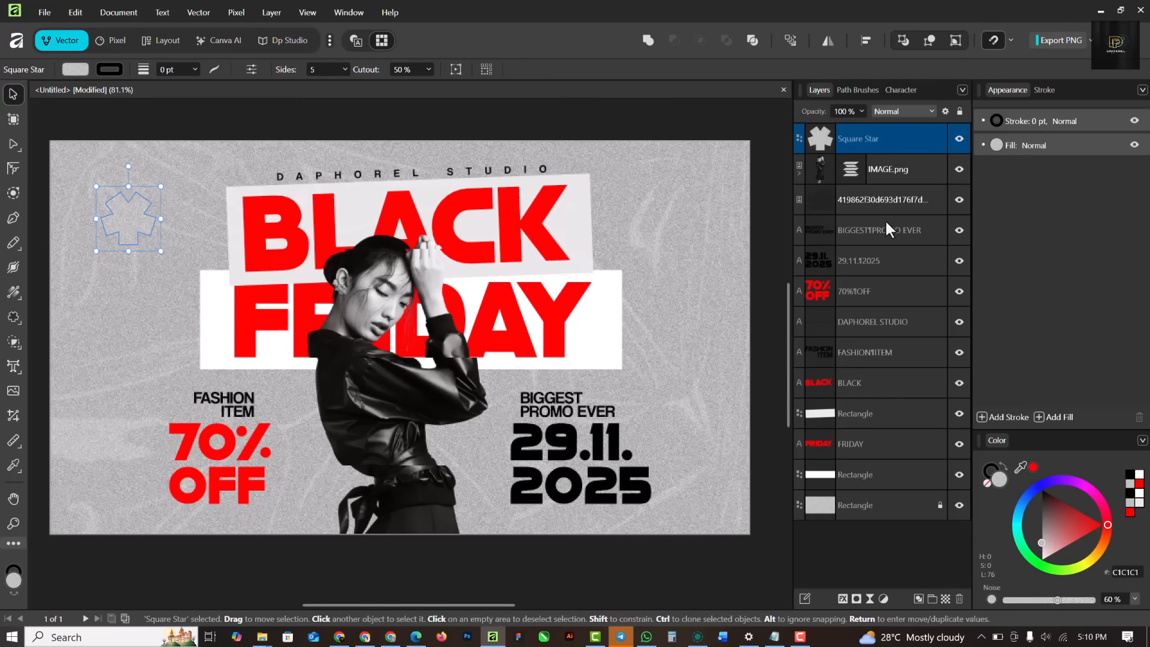
- Fill the square star with red F20707 and remove its stroke colour
{"action": "left_click", "coordinate": [1098, 524]}
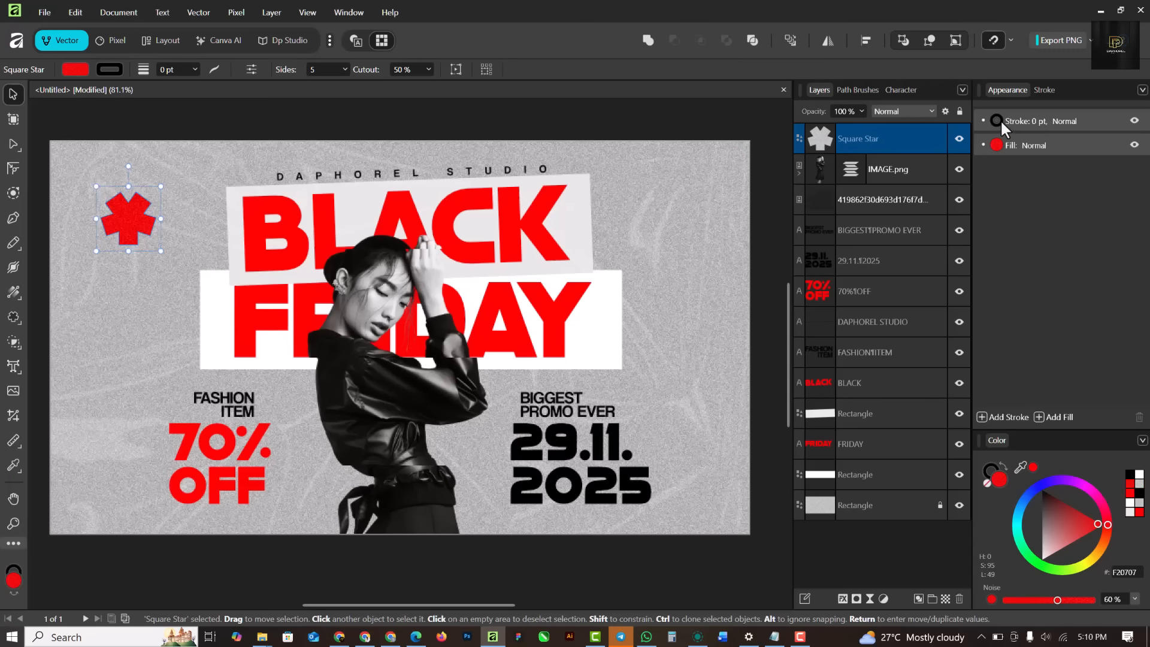
{"action": "left_click", "coordinate": [108, 69]}
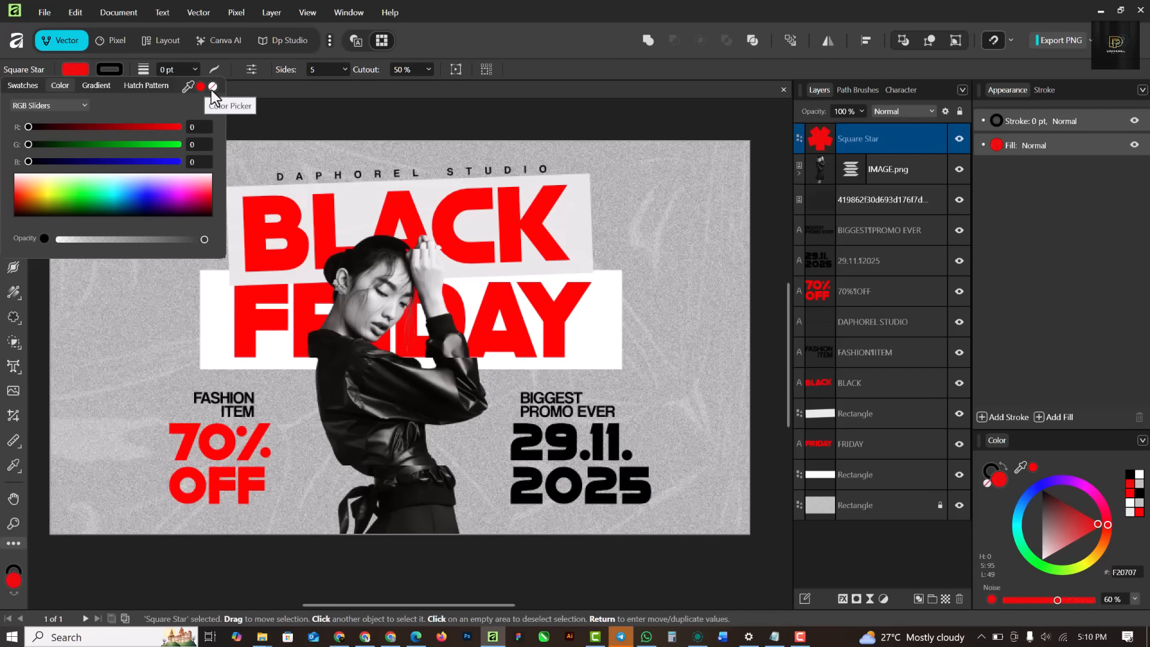
{"action": "left_click", "coordinate": [361, 136]}
{"action": "left_click", "coordinate": [153, 239]}
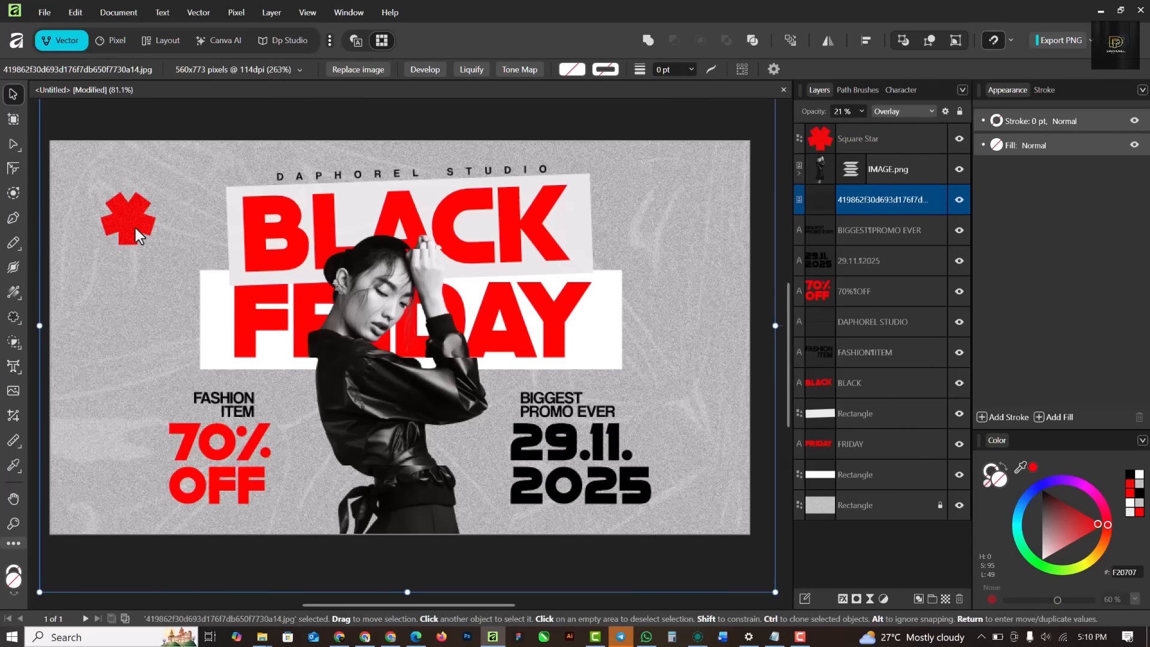
- Duplicate the red star to the area right of the BIGGEST PROMO EVER text and shrink the copy to under half size
{"action": "left_click", "coordinate": [134, 224]}
{"action": "left_click", "coordinate": [141, 236]}
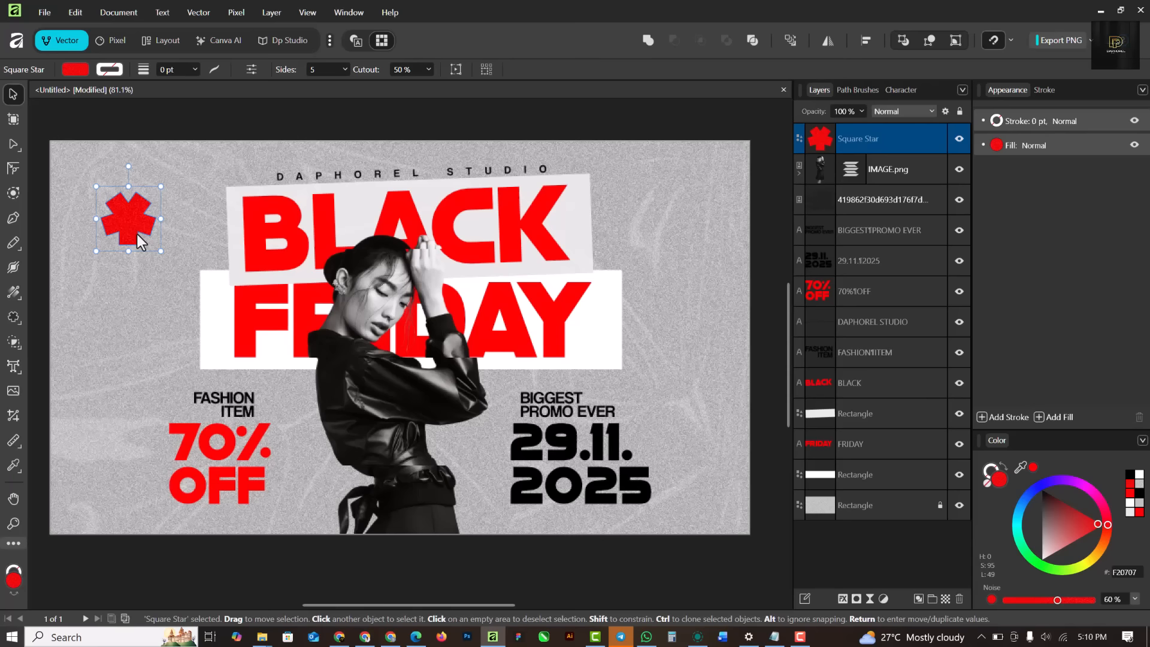
{"action": "left_click_drag", "start_coordinate": [136, 212], "coordinate": [705, 392]}
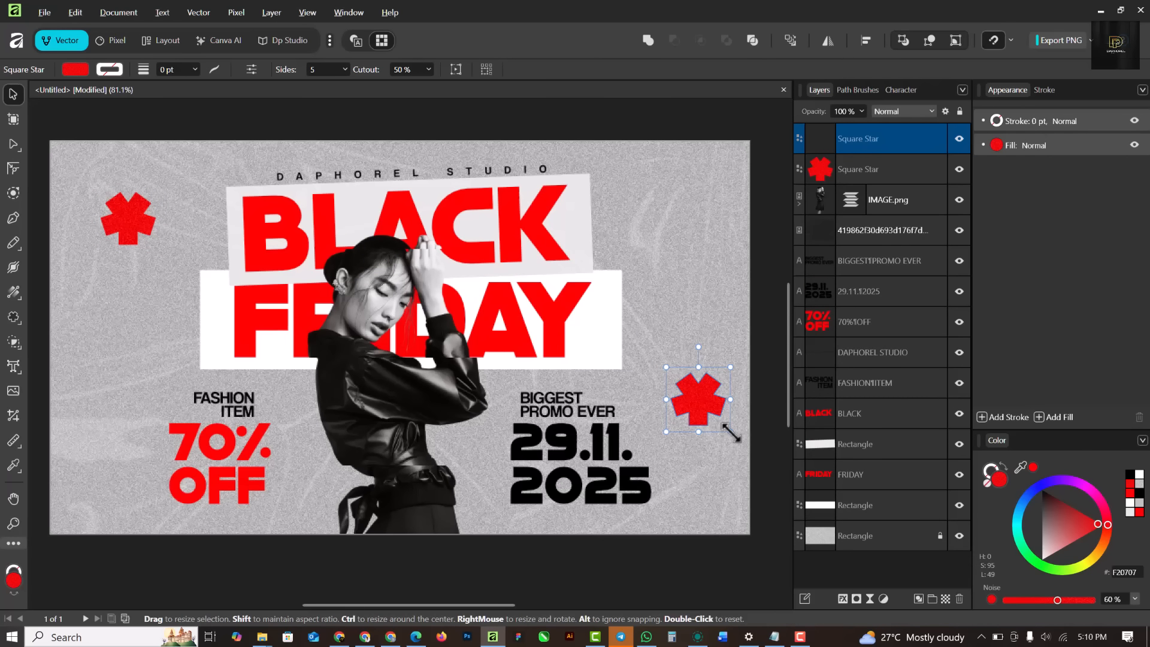
{"action": "left_click_drag", "start_coordinate": [730, 431], "coordinate": [693, 394]}
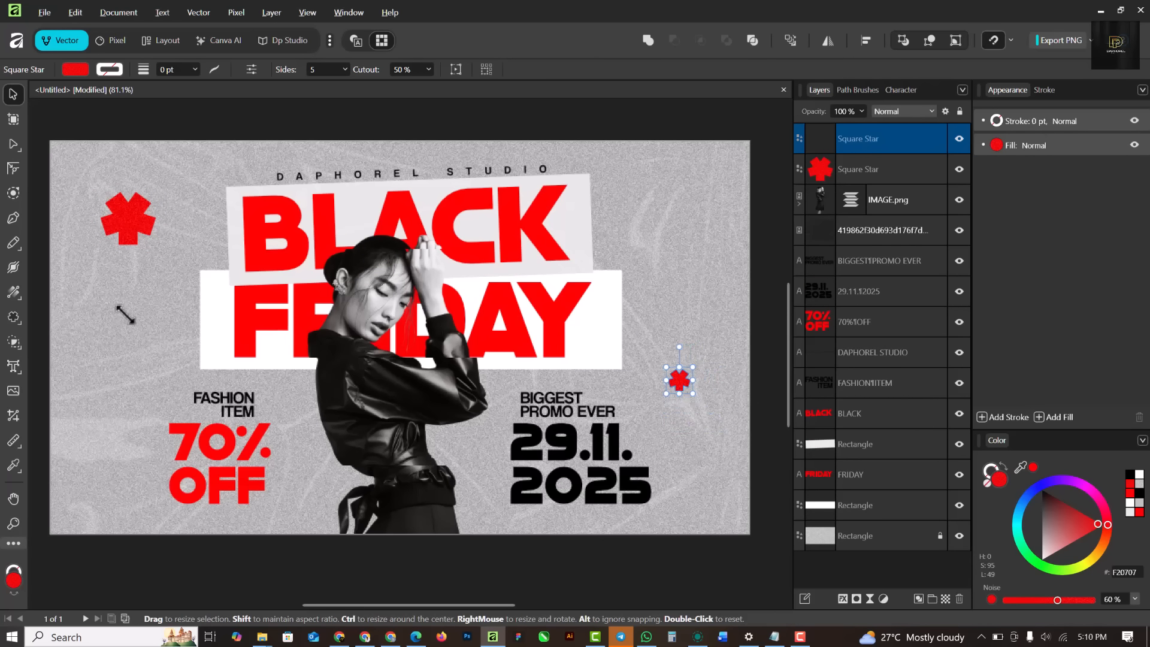
- Place an enlarged copy of the red star partly off the canvas's lower-left corner and recolour it green 64F207
{"action": "left_click", "coordinate": [142, 228]}
{"action": "left_click_drag", "start_coordinate": [141, 211], "coordinate": [196, 376]}
{"action": "left_click_drag", "start_coordinate": [149, 467], "coordinate": [81, 502]}
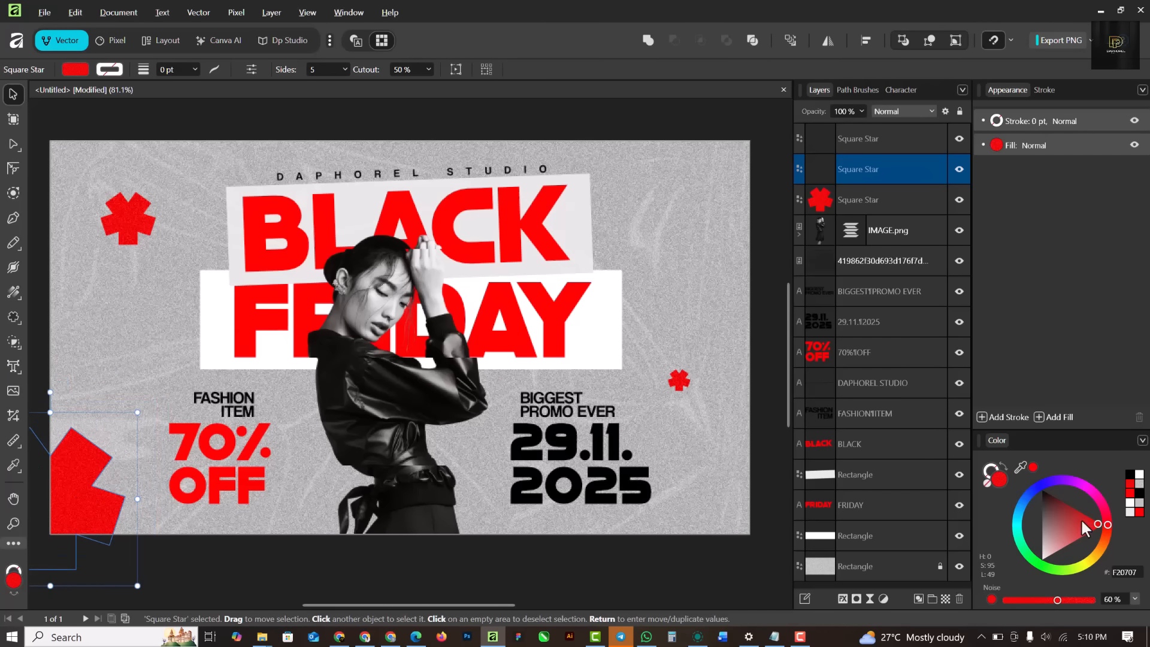
{"action": "left_click_drag", "start_coordinate": [1106, 525], "coordinate": [1055, 571]}
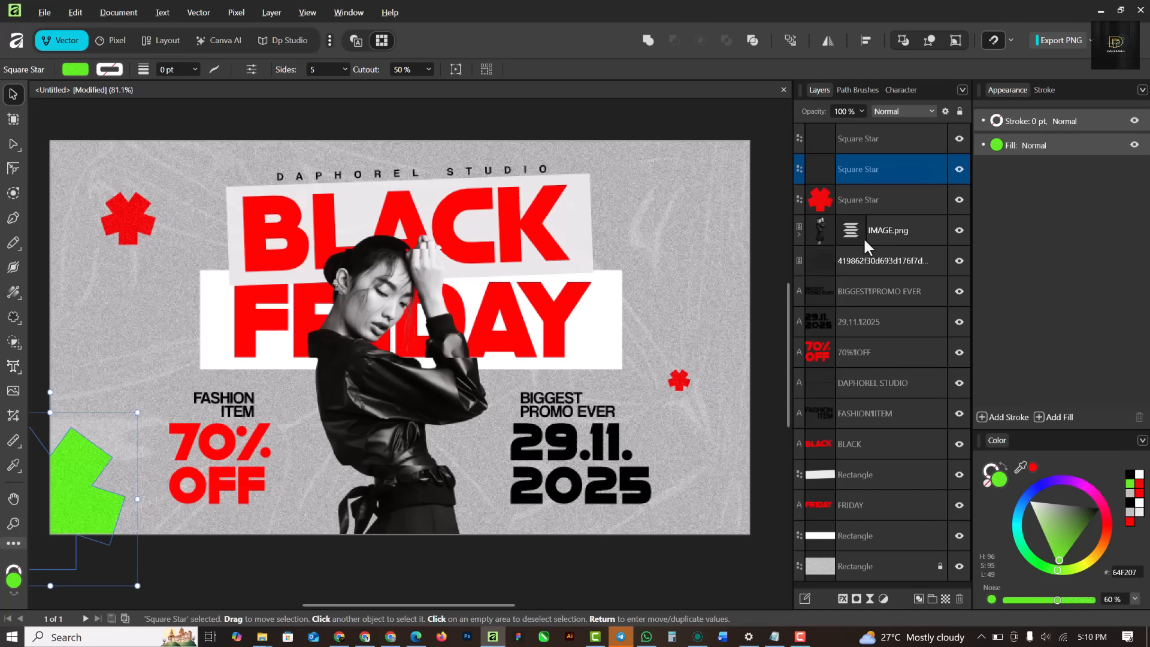
- Add a live Gaussian Blur to the green star with a radius of 21.5 px
{"action": "left_click", "coordinate": [870, 598]}
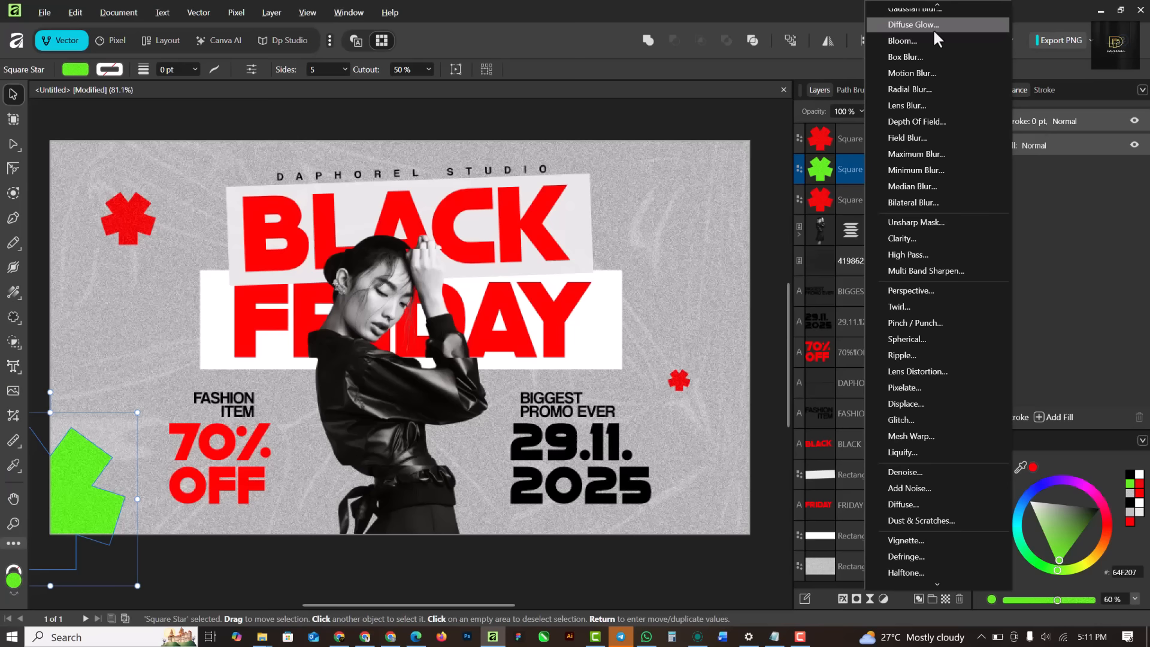
{"action": "left_click", "coordinate": [931, 8]}
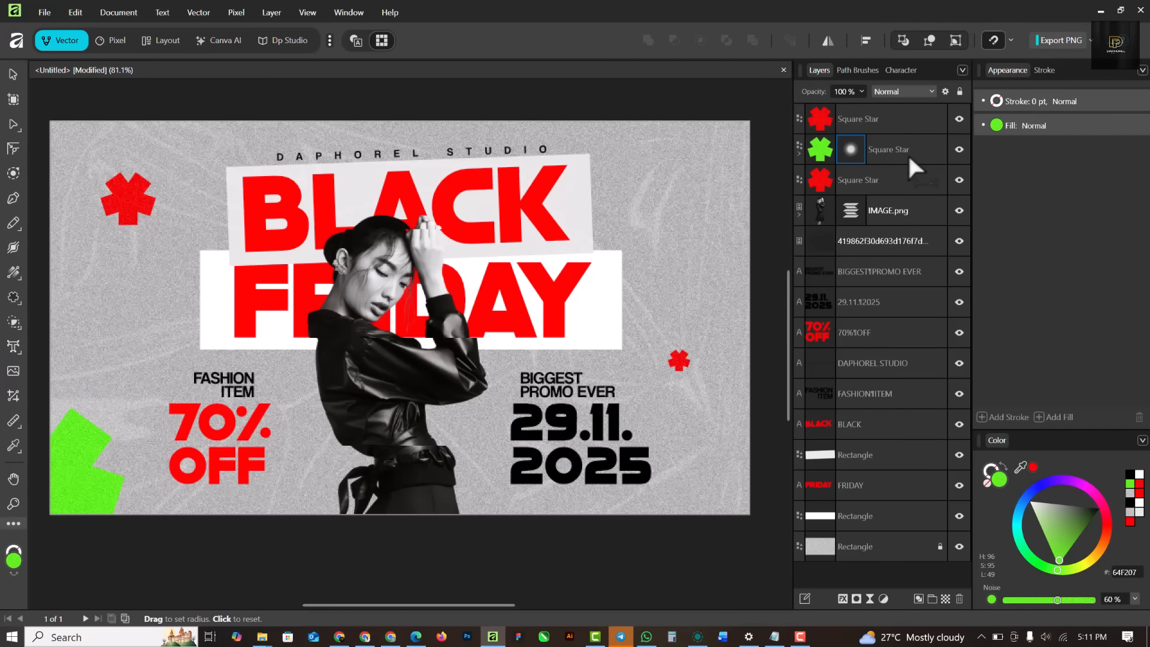
{"action": "left_click", "coordinate": [713, 414]}
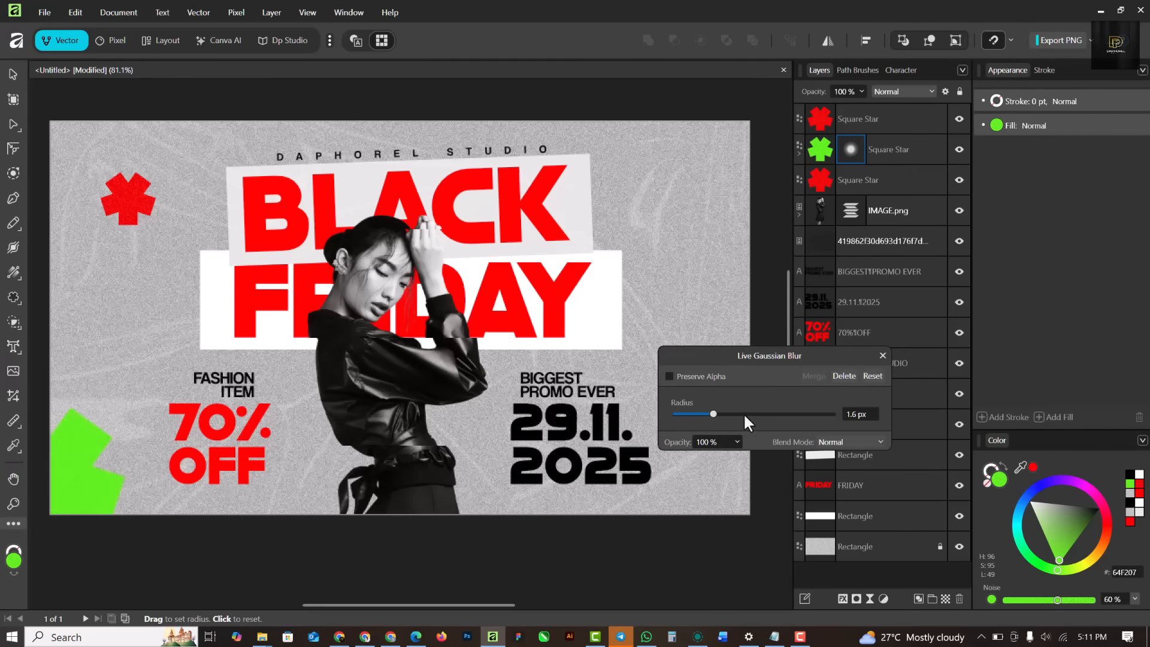
{"action": "left_click_drag", "start_coordinate": [742, 413], "coordinate": [764, 414]}
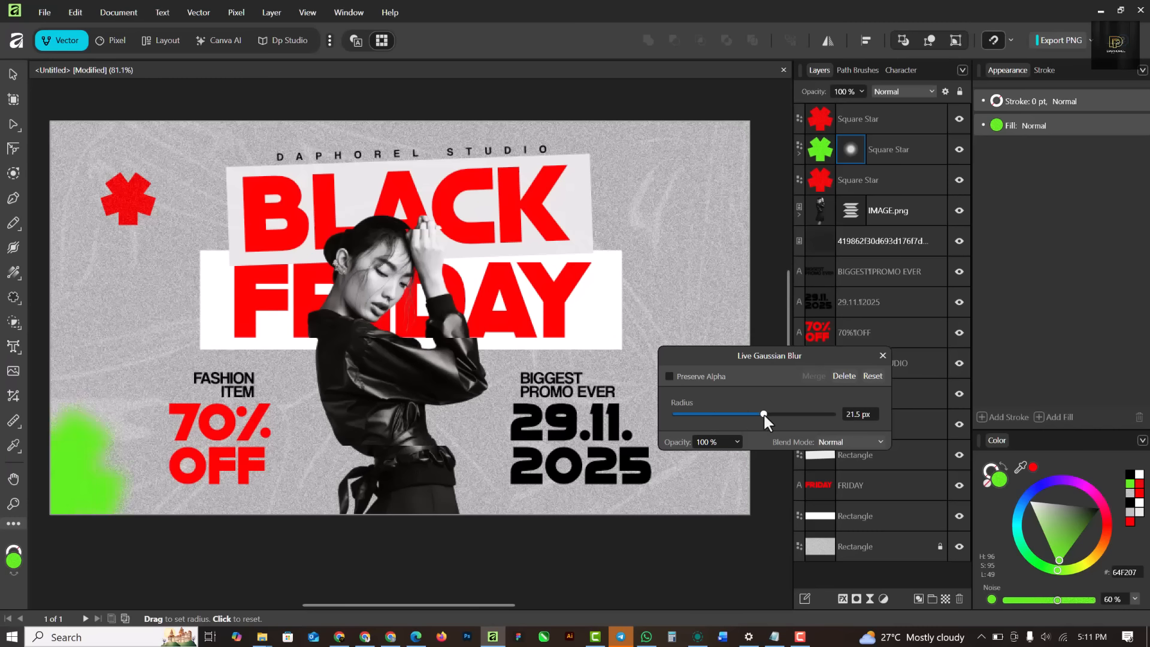
{"action": "left_click", "coordinate": [882, 355]}
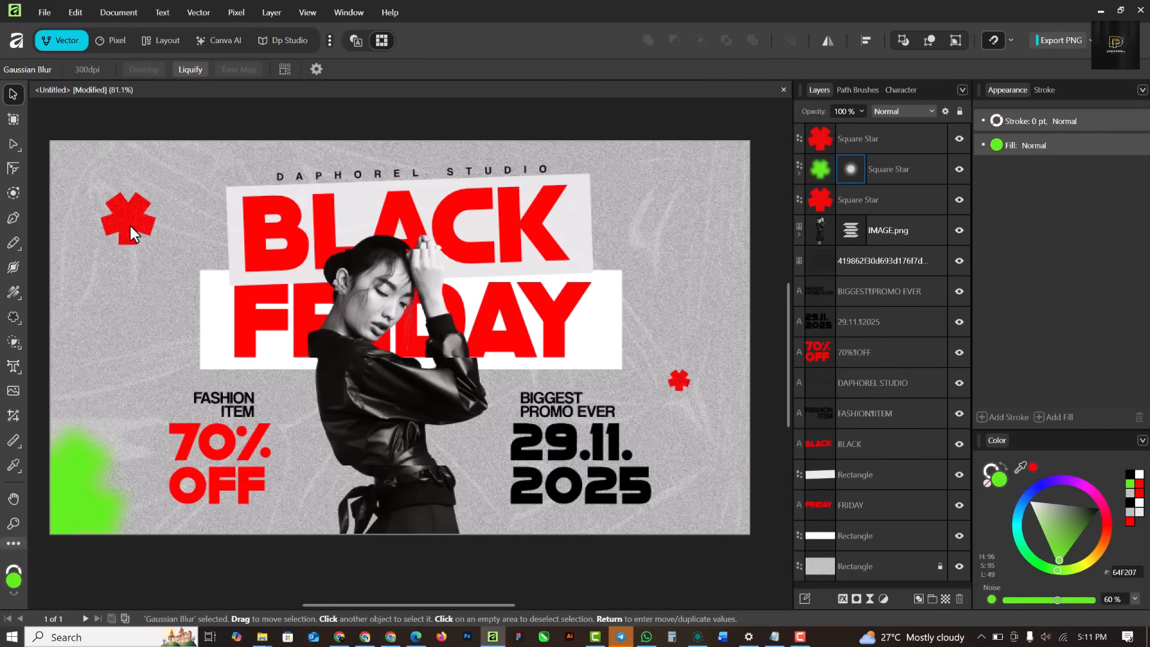
- Move the upper-left red star slightly down and apply a live Motion Blur with a 20 px radius and 315° rotation
{"action": "left_click_drag", "start_coordinate": [132, 214], "coordinate": [137, 232]}
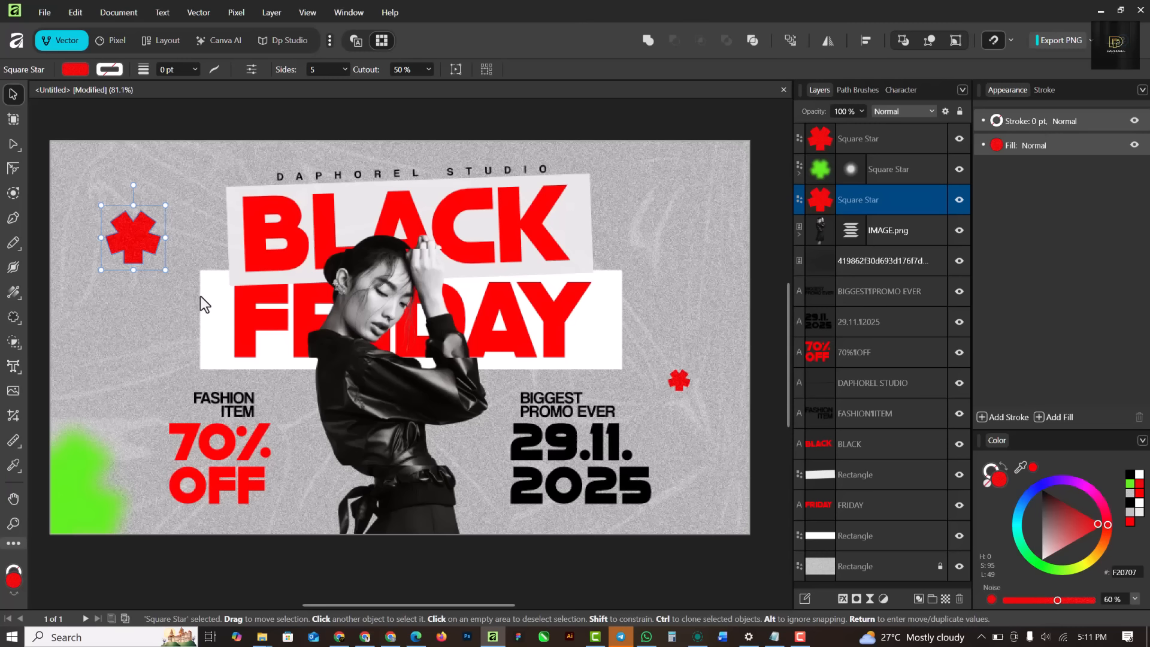
{"action": "left_click", "coordinate": [868, 596]}
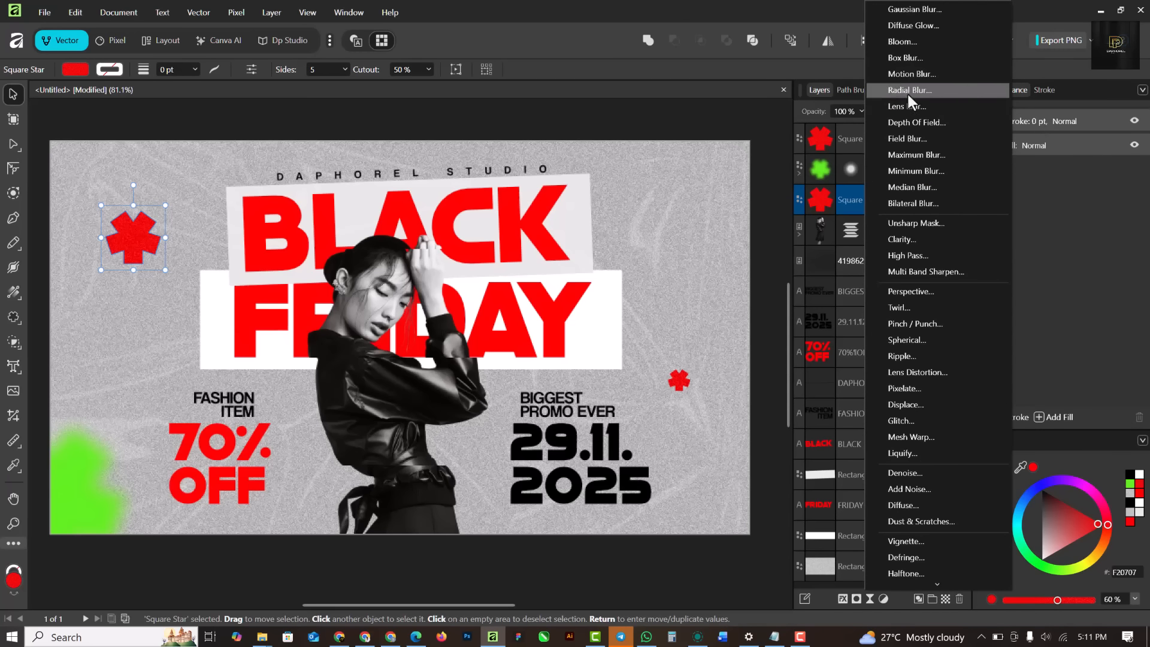
{"action": "left_click", "coordinate": [914, 74]}
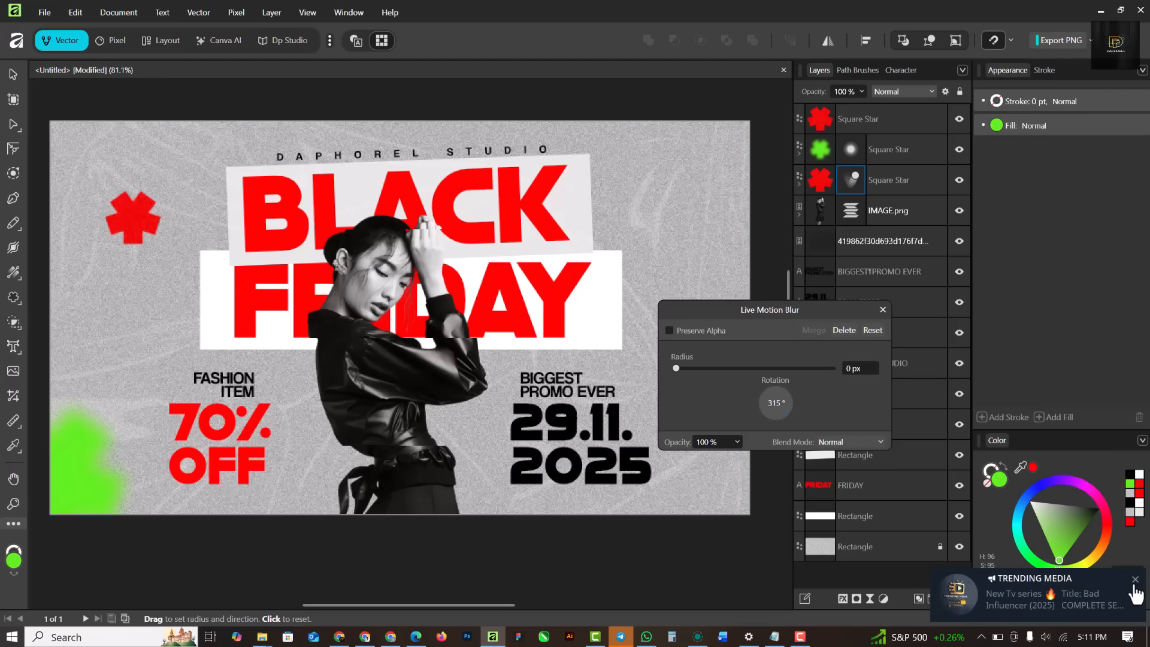
{"action": "left_click", "coordinate": [707, 368]}
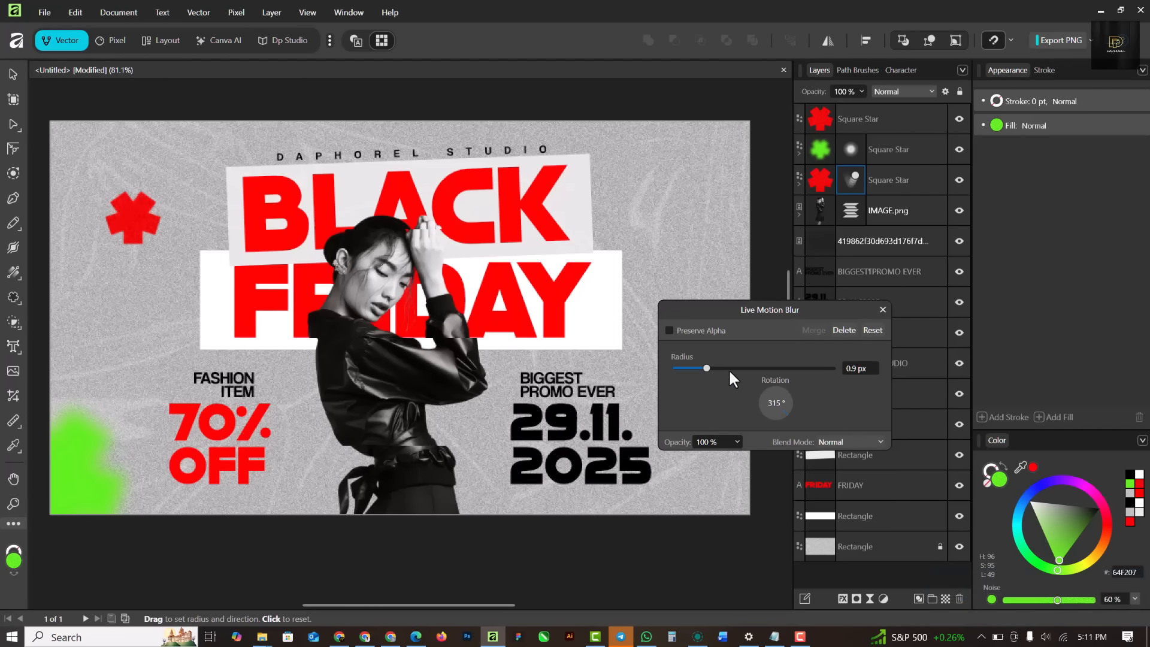
{"action": "left_click_drag", "start_coordinate": [728, 368], "coordinate": [761, 369]}
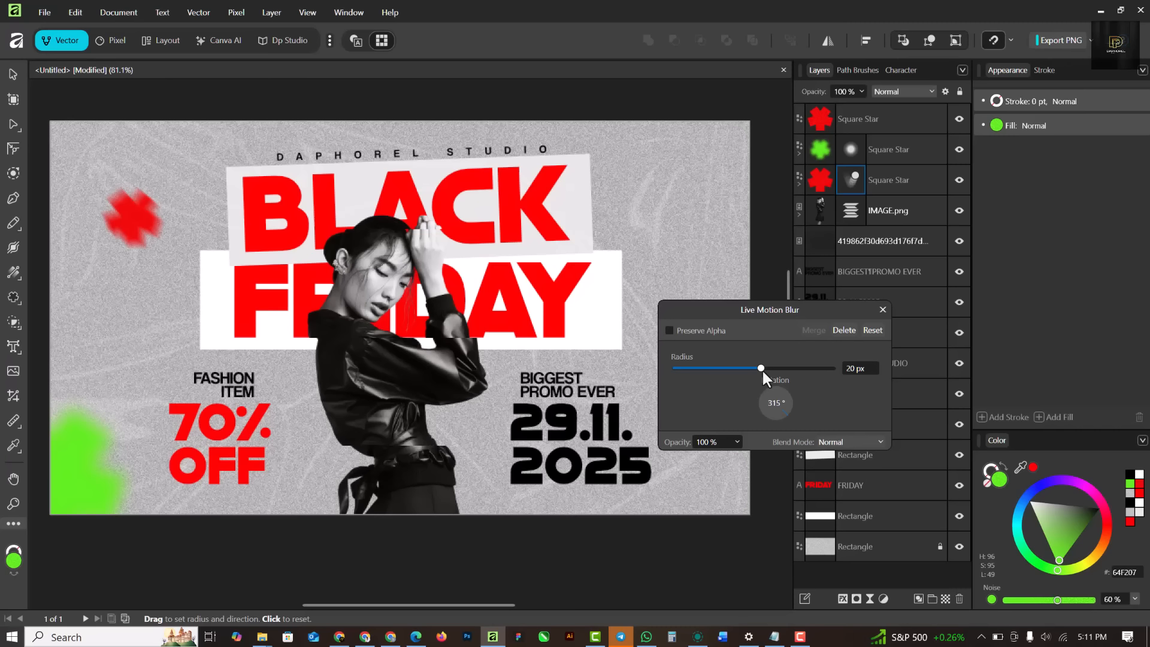
{"action": "left_click", "coordinate": [882, 310]}
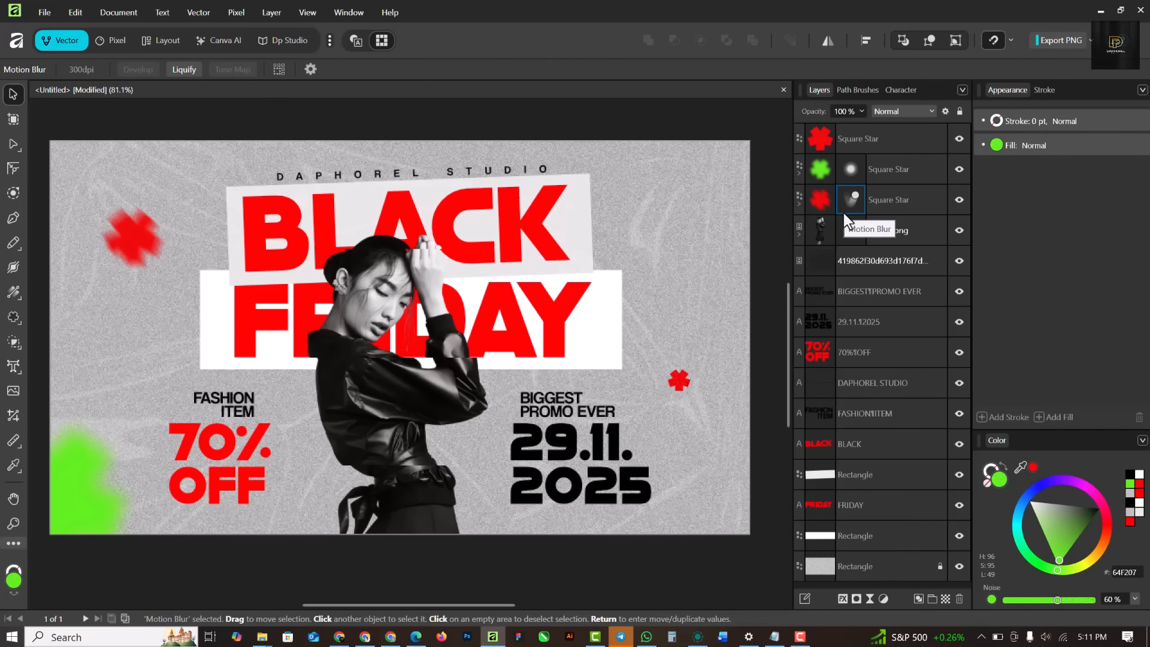
- Apply a live Motion Blur to the small red star near the date with a slight radius and 90° rotation
{"action": "left_click", "coordinate": [684, 384]}
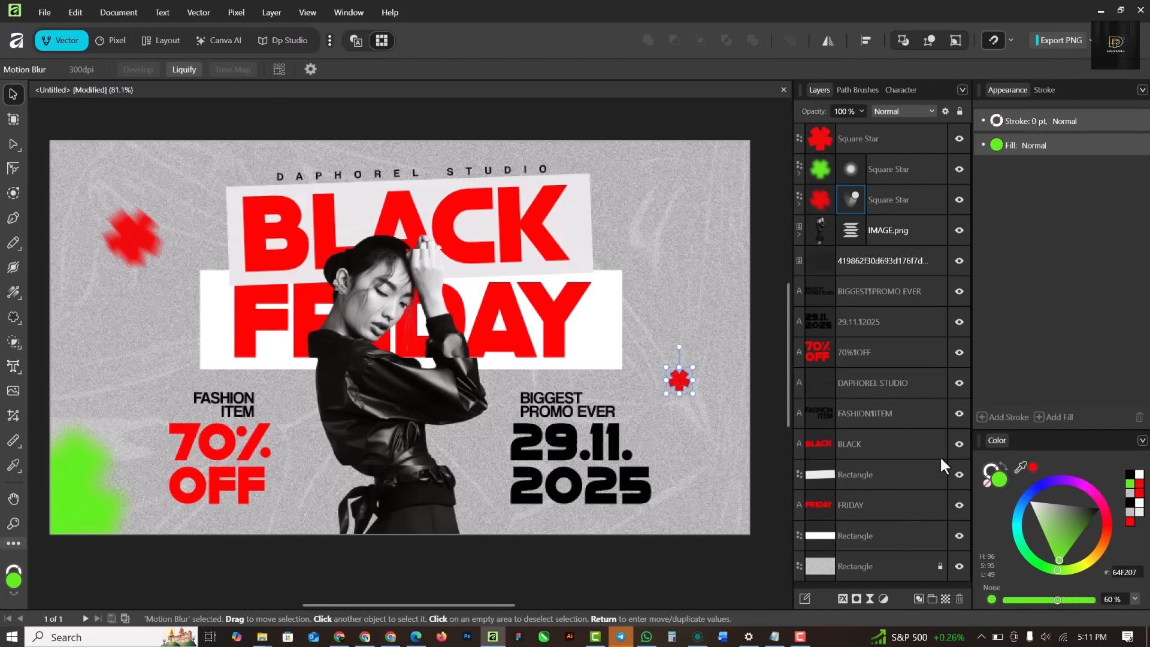
{"action": "left_click", "coordinate": [870, 599]}
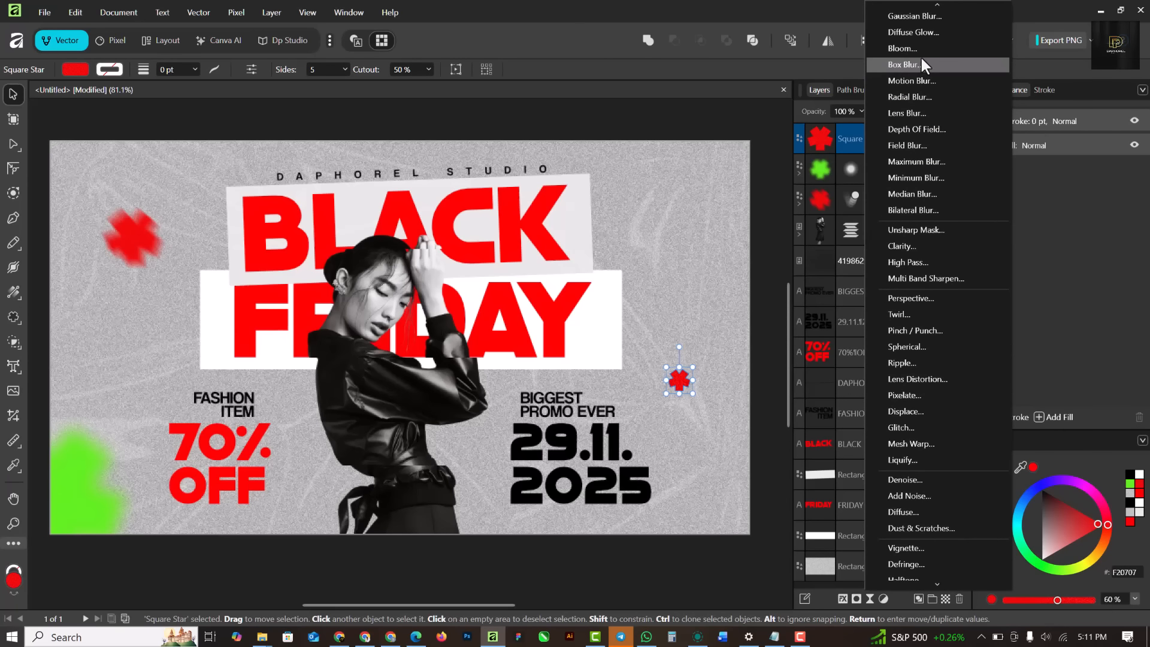
{"action": "left_click", "coordinate": [912, 79]}
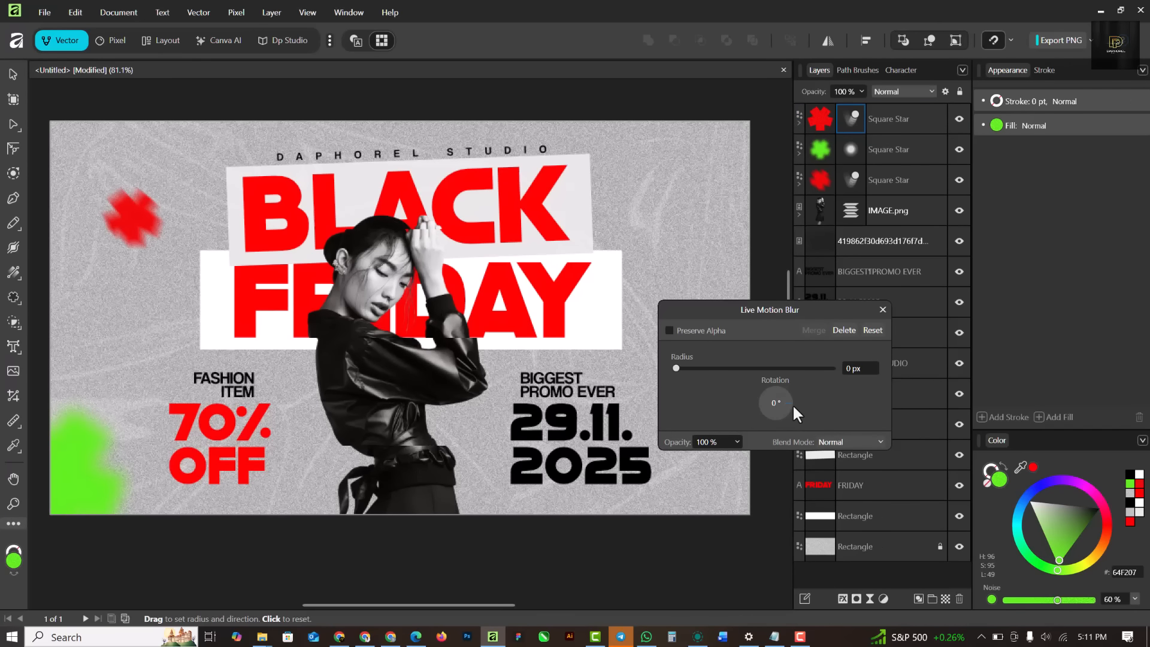
{"action": "double_click", "coordinate": [772, 404]}
{"action": "left_click", "coordinate": [687, 369]}
{"action": "type", "text": "90"}
{"action": "left_click", "coordinate": [882, 309]}
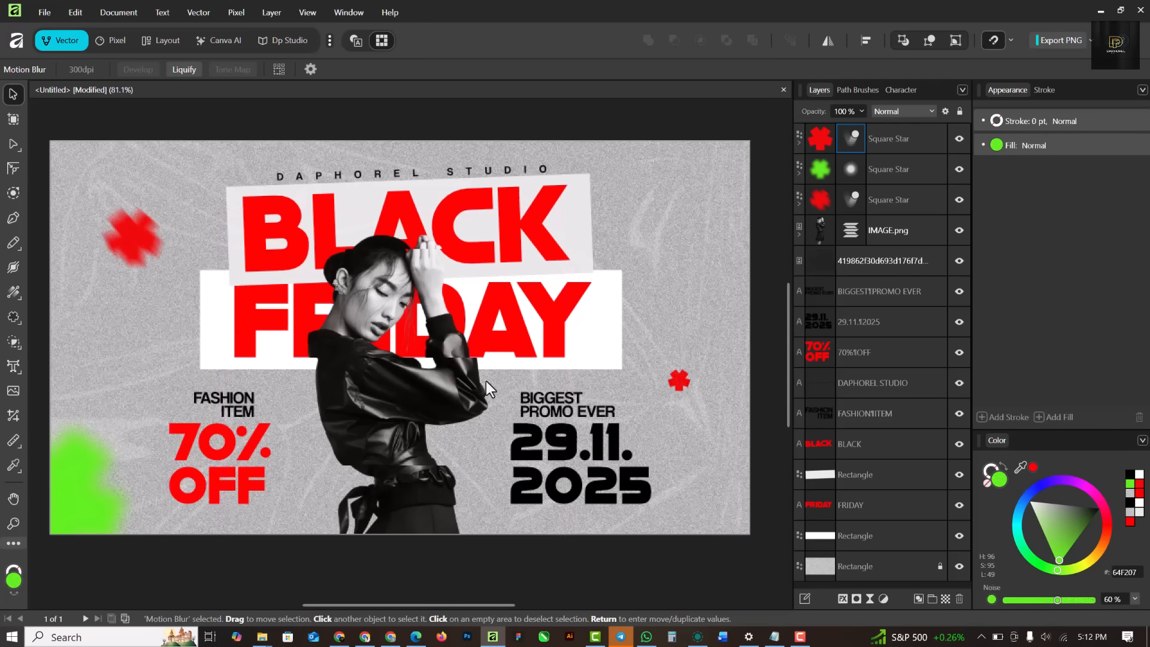
- Raise the opacity of the overlay nylon texture to 45 %
{"action": "left_click", "coordinate": [685, 322]}
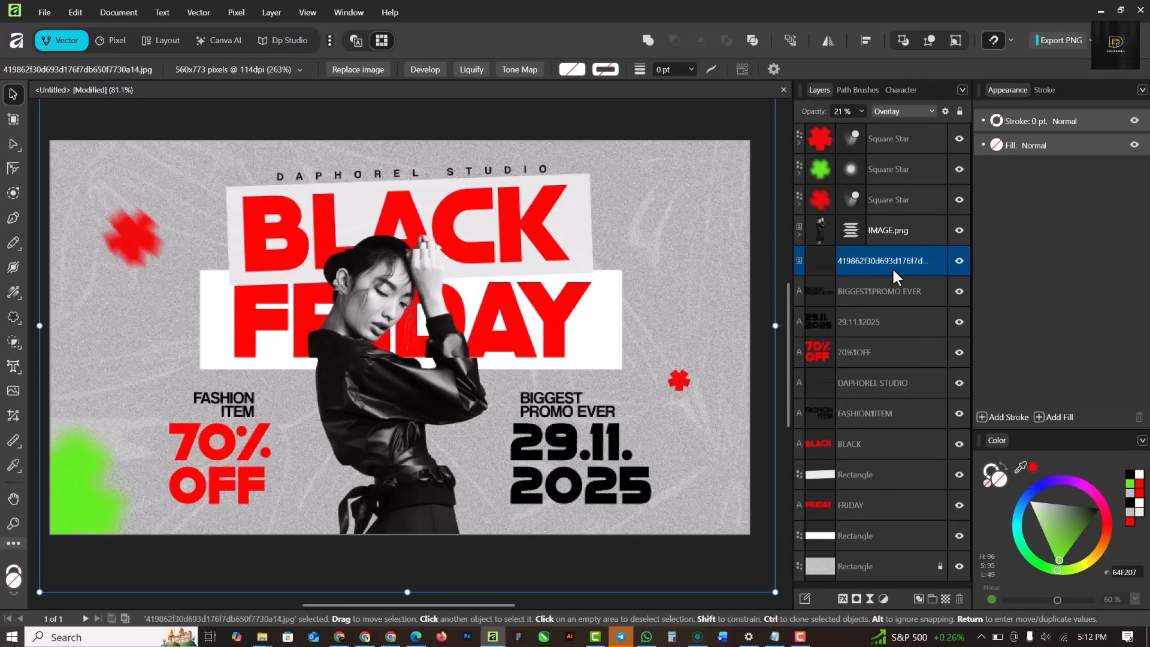
{"action": "left_click", "coordinate": [861, 111]}
{"action": "left_click_drag", "start_coordinate": [876, 125], "coordinate": [885, 126]}
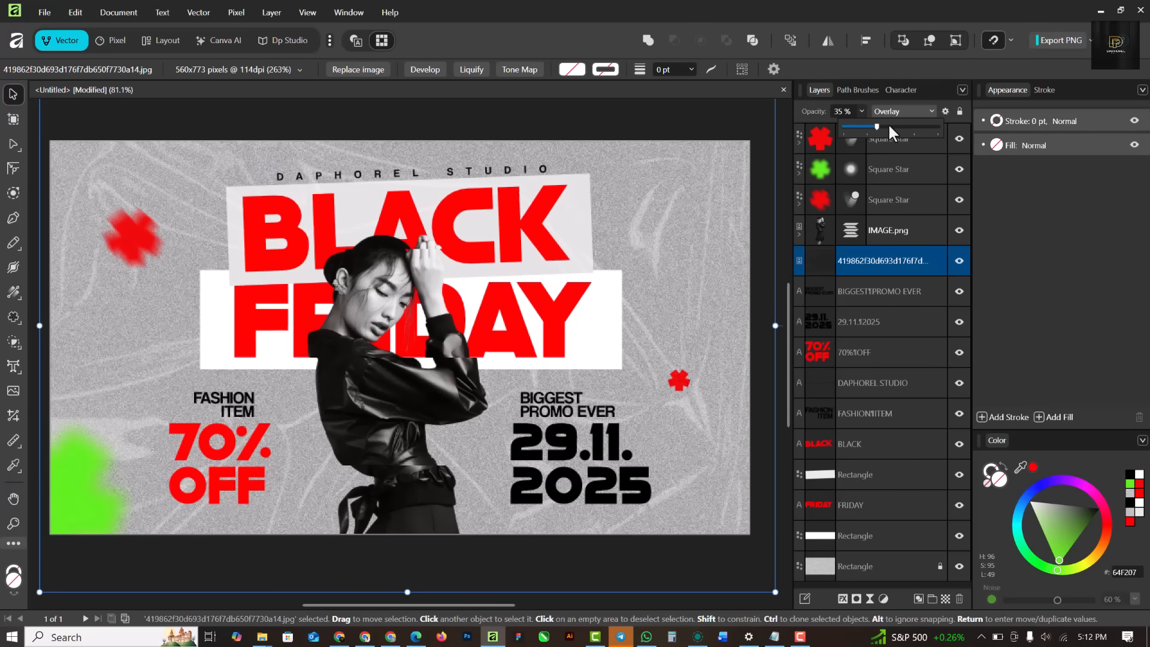
{"action": "left_click", "coordinate": [889, 126]}
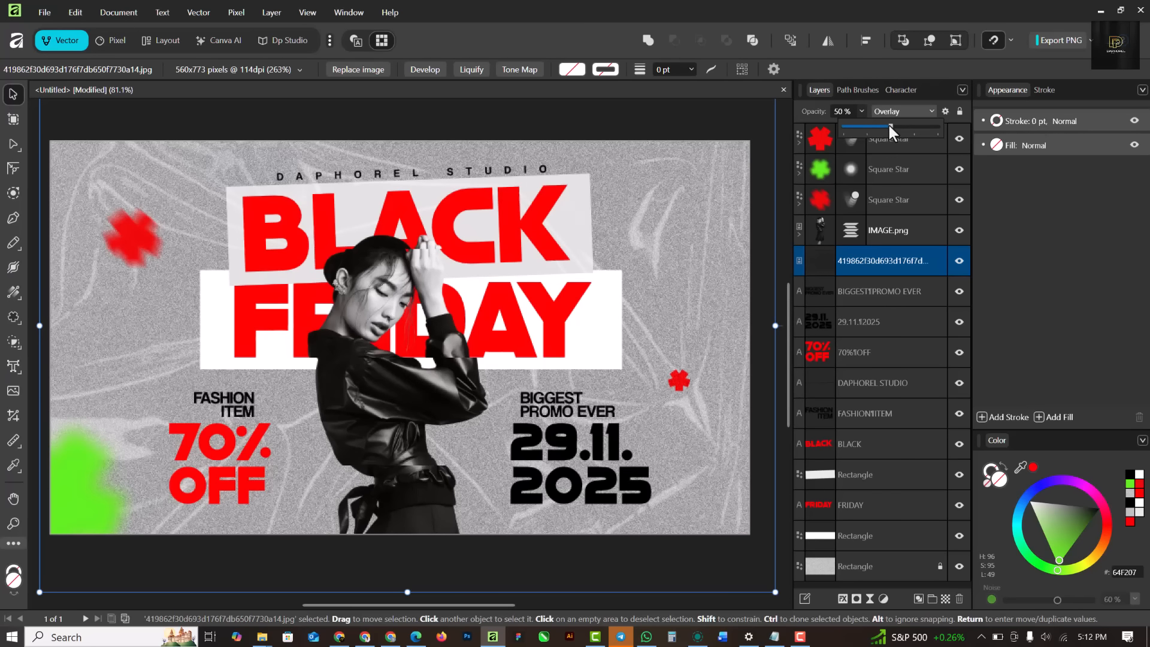
{"action": "left_click", "coordinate": [883, 124]}
{"action": "scroll", "coordinate": [508, 301], "scroll_direction": "down", "scroll_amount": 1}
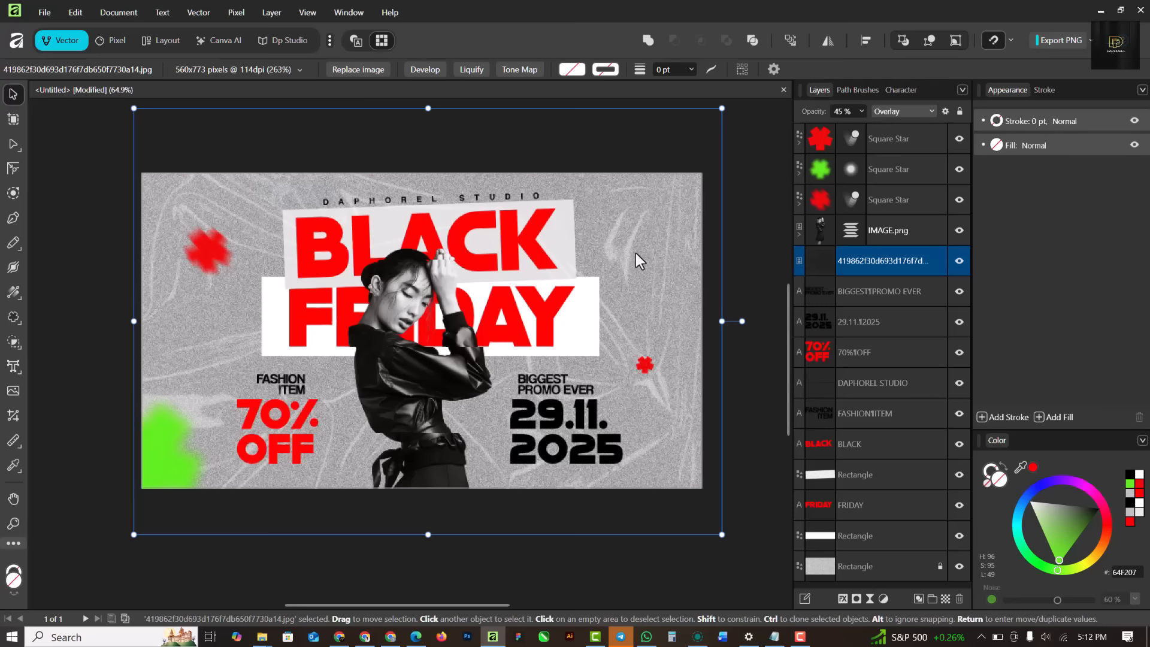
- Unlock the background rectangle and change its fill to a pale blue-grey, hex D2DADF
{"action": "left_click", "coordinate": [877, 566]}
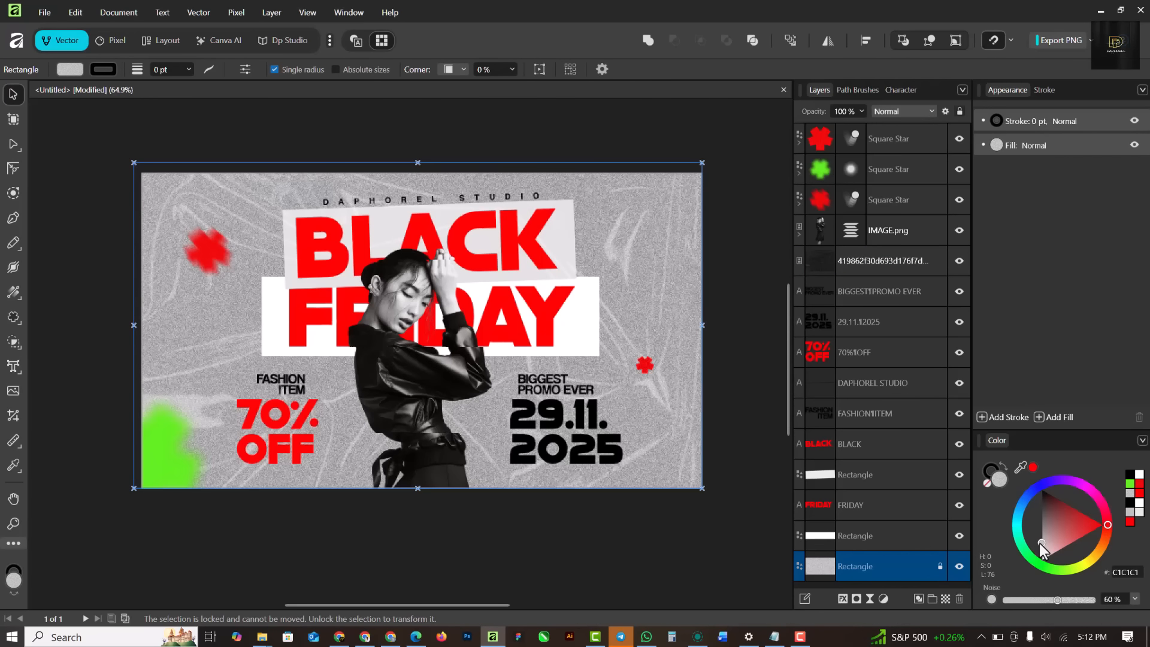
{"action": "left_click_drag", "start_coordinate": [1039, 542], "coordinate": [1041, 547]}
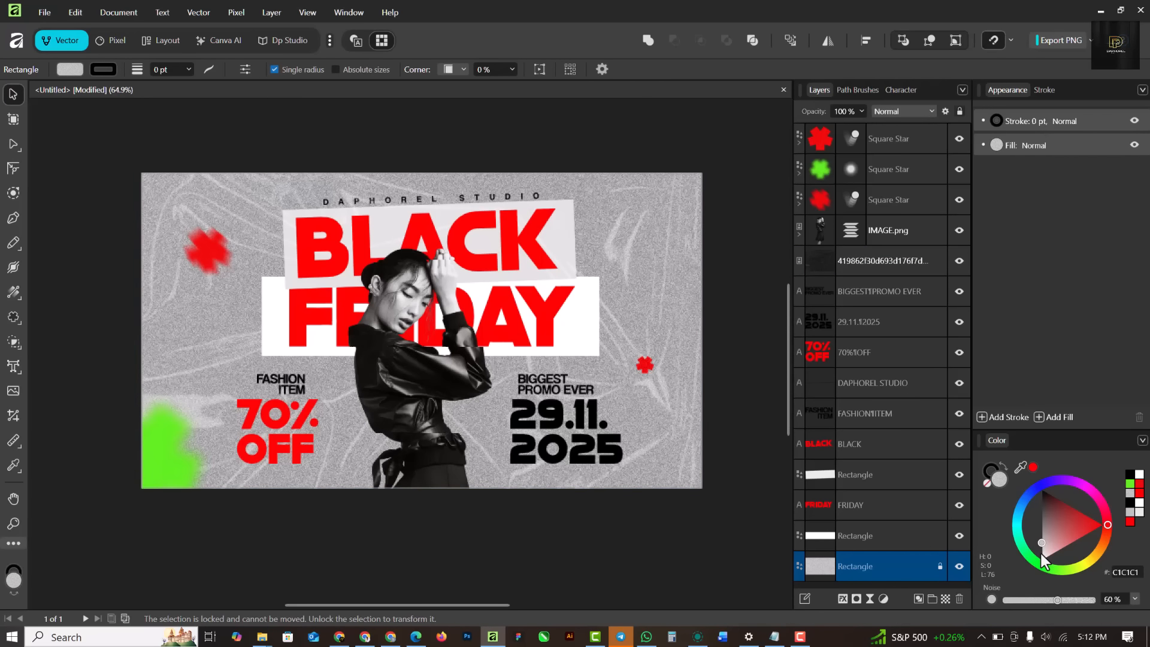
{"action": "left_click", "coordinate": [940, 566]}
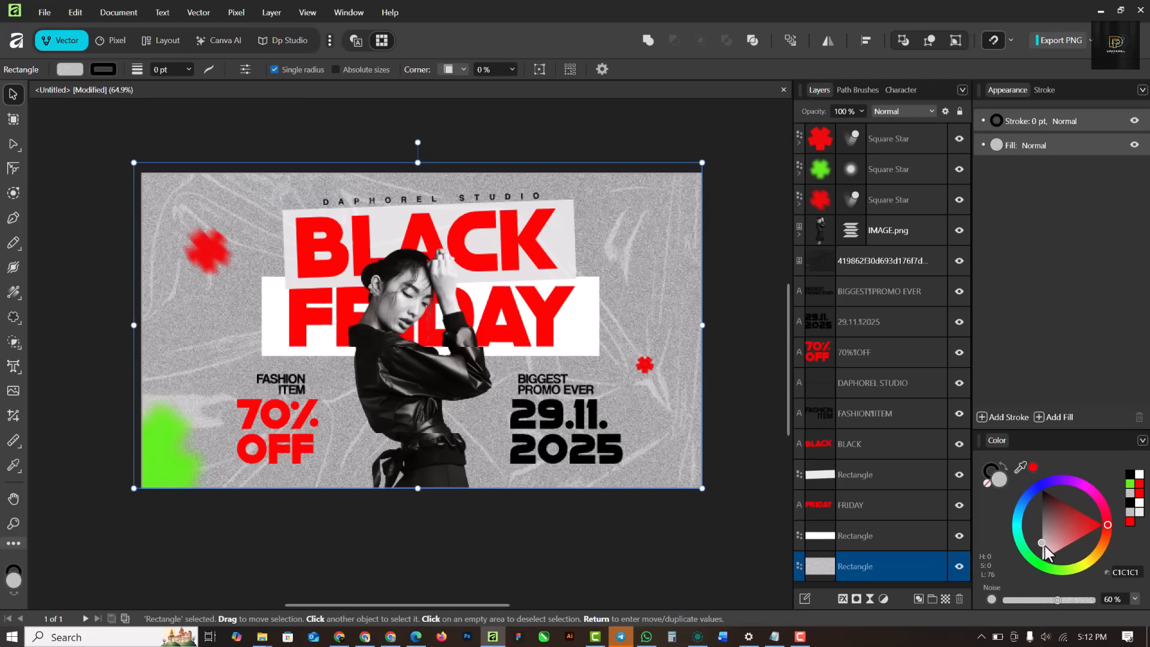
{"action": "left_click_drag", "start_coordinate": [1041, 545], "coordinate": [1043, 552]}
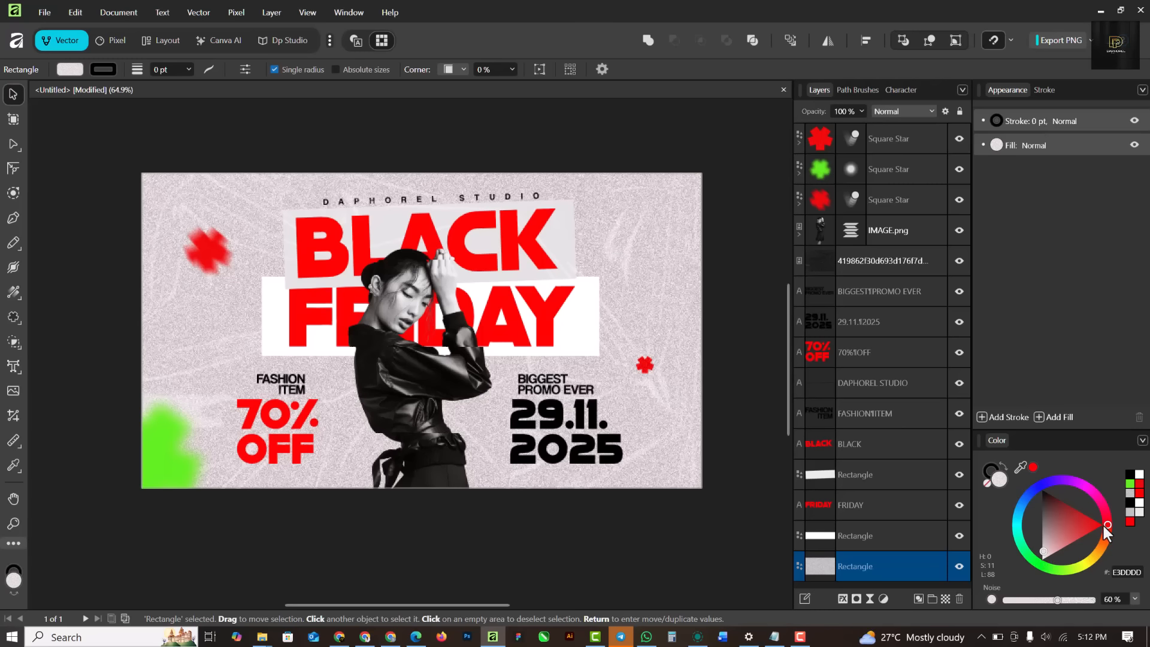
{"action": "left_click_drag", "start_coordinate": [1105, 525], "coordinate": [1085, 501]}
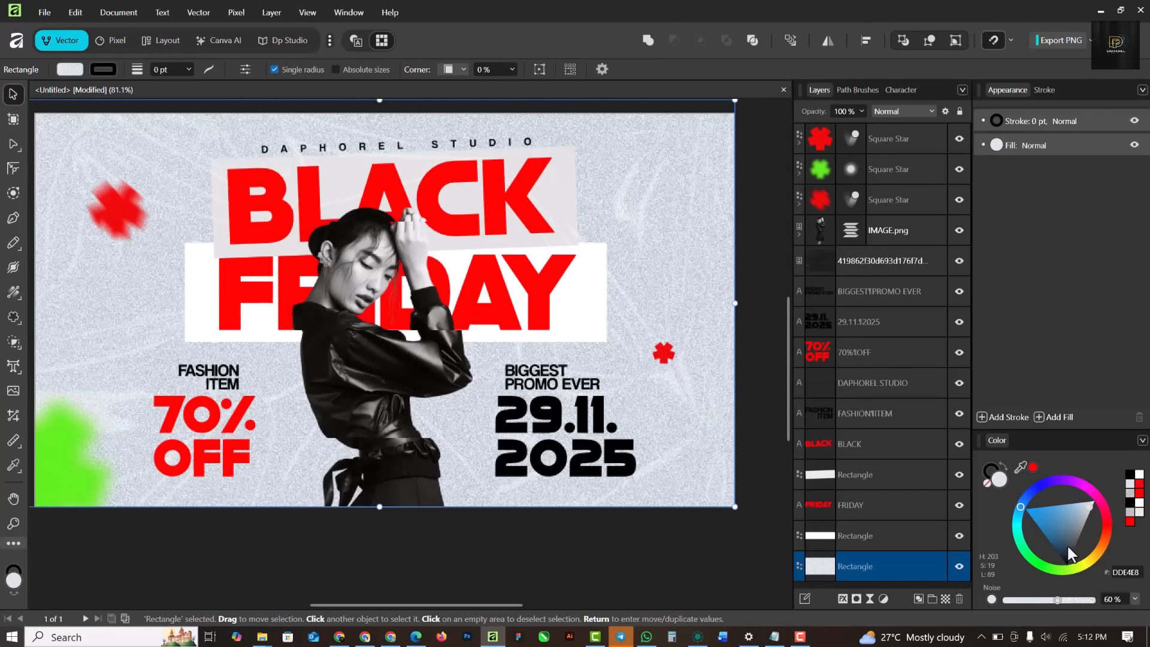
{"action": "left_click", "coordinate": [1088, 512]}
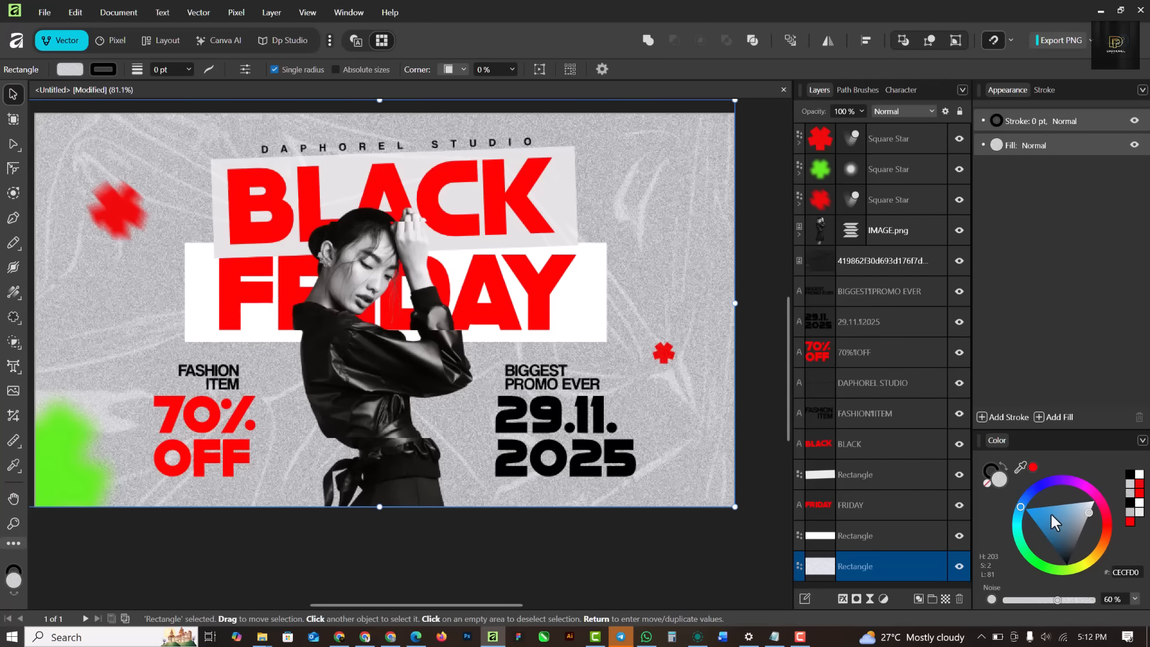
{"action": "left_click", "coordinate": [1086, 510]}
{"action": "left_click", "coordinate": [1086, 510]}
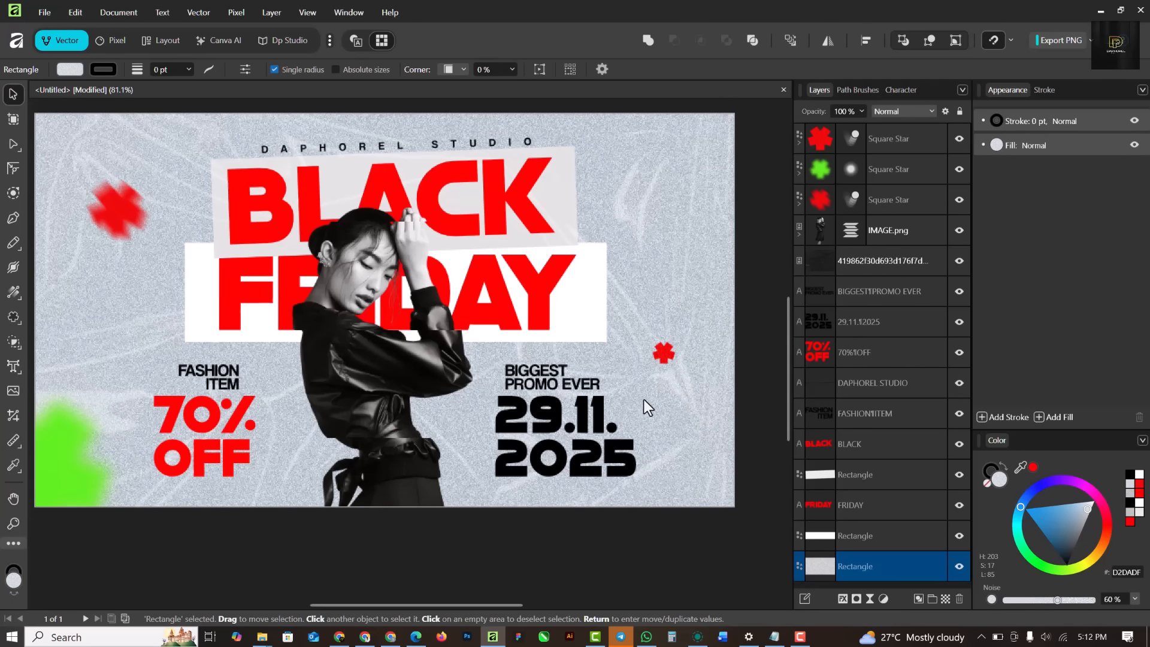
{"action": "scroll", "coordinate": [644, 400], "scroll_direction": "down", "scroll_amount": 3}
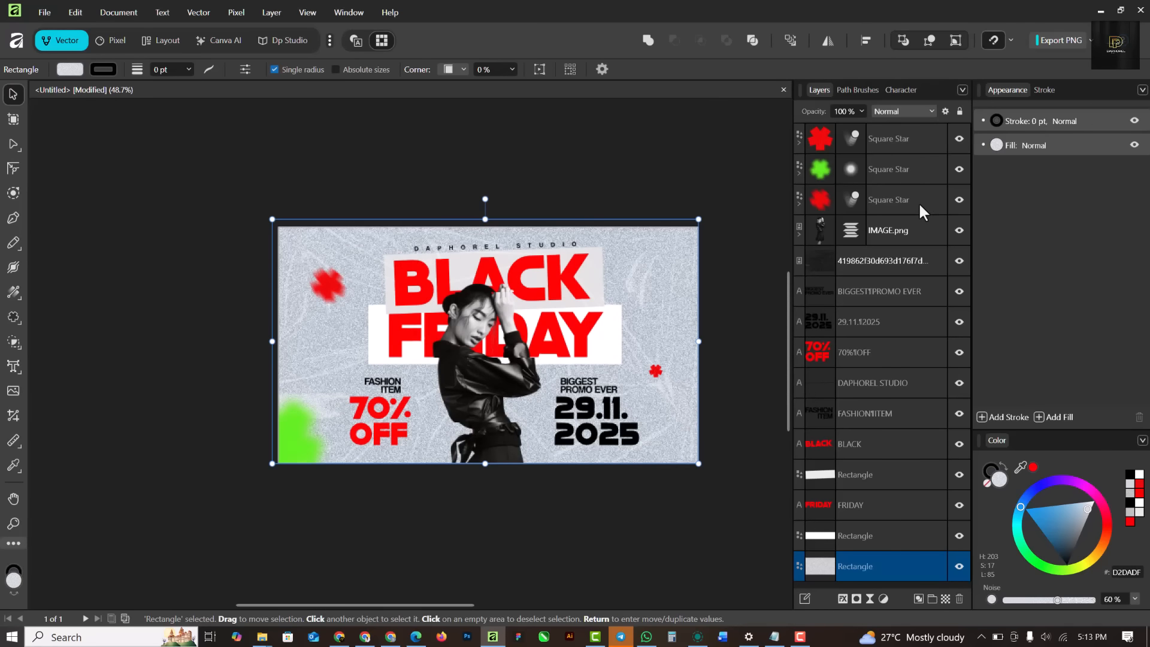
{"action": "left_click", "coordinate": [689, 155]}
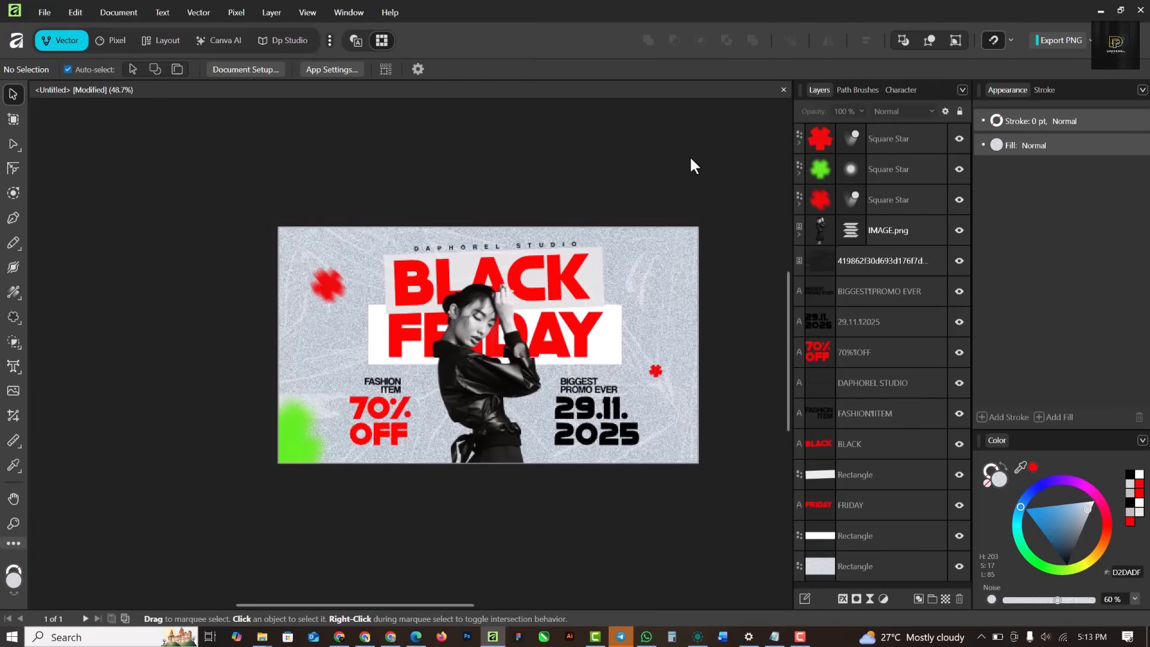
{"action": "key", "text": "ctrl+0"}
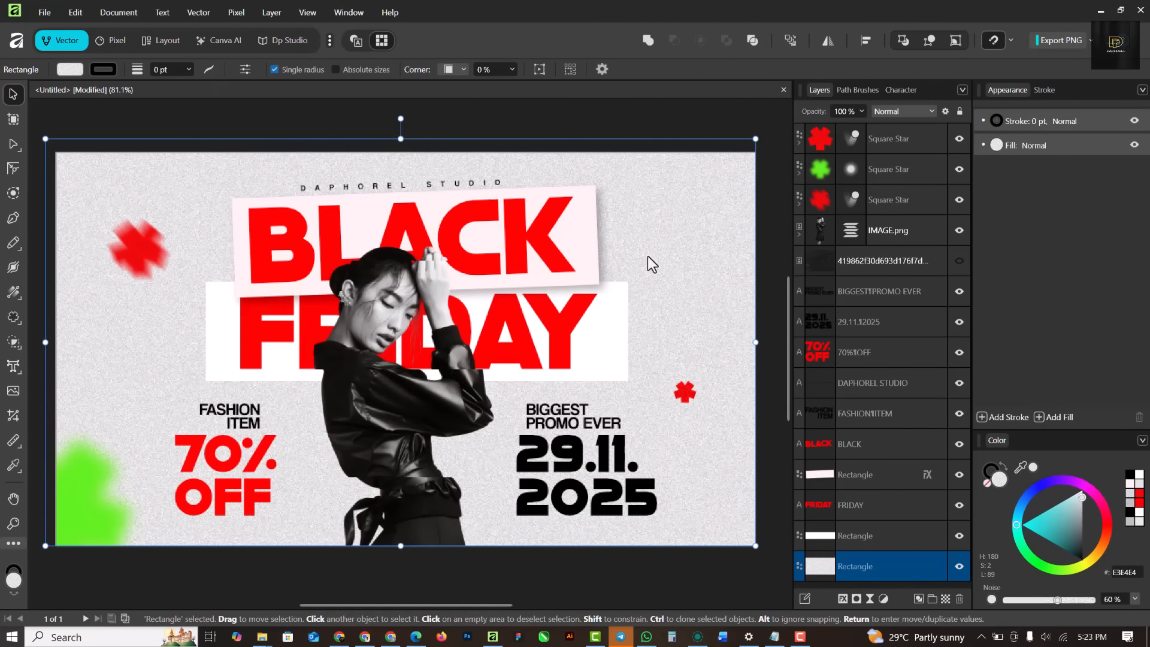
{"action": "left_click", "coordinate": [49, 20]}
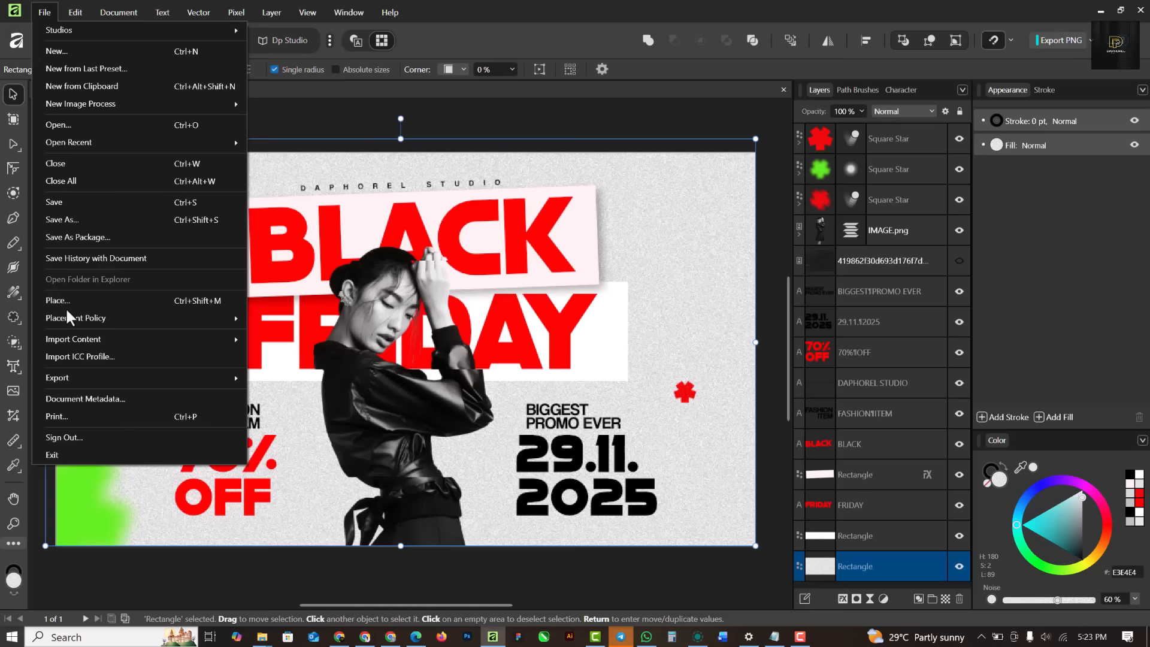
{"action": "left_click", "coordinate": [73, 199]}
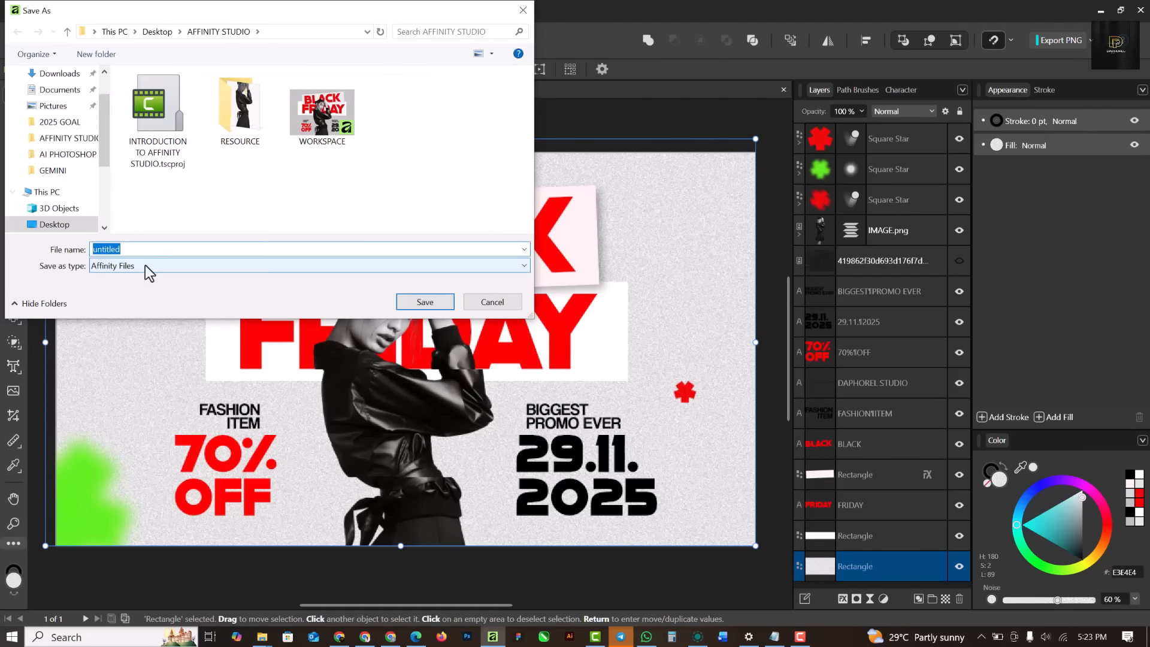
{"action": "left_click", "coordinate": [522, 12]}
- Set up a JPEG (Best quality) export with the area set to Whole document
{"action": "left_click", "coordinate": [42, 14]}
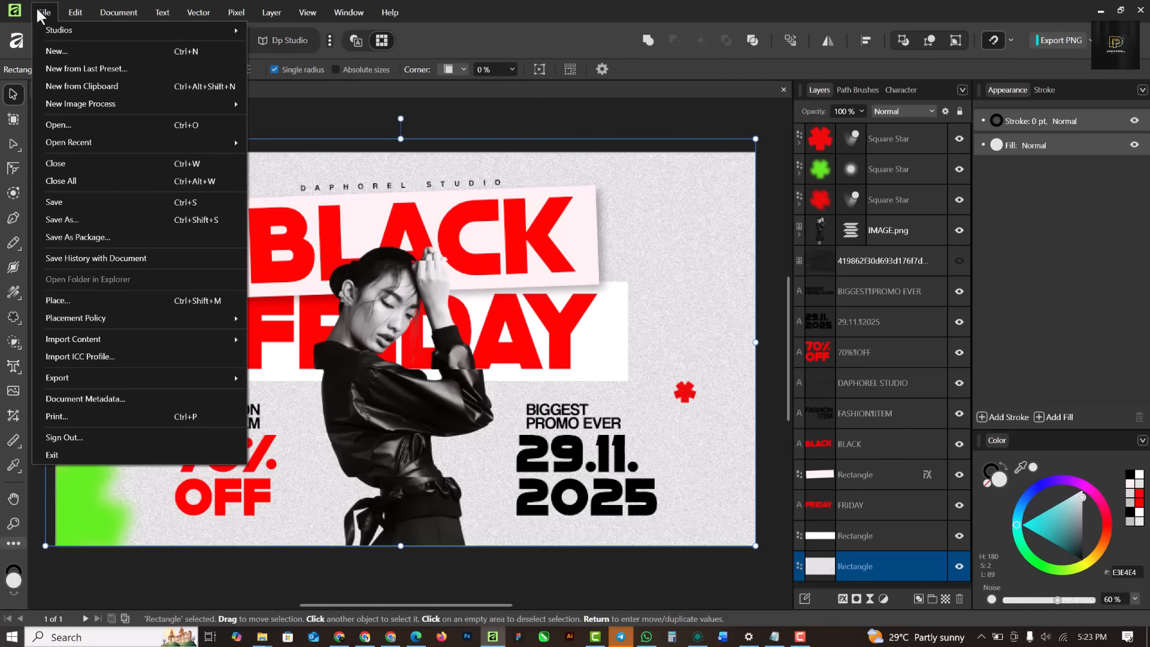
{"action": "mouse_move", "coordinate": [87, 382]}
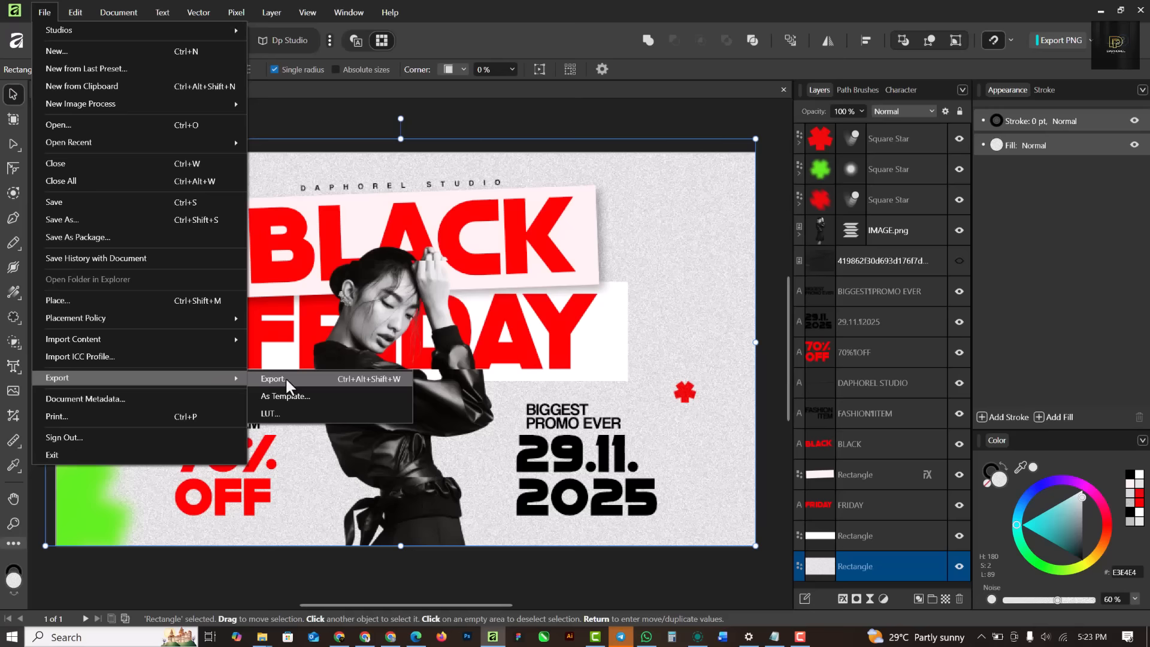
{"action": "left_click", "coordinate": [285, 377]}
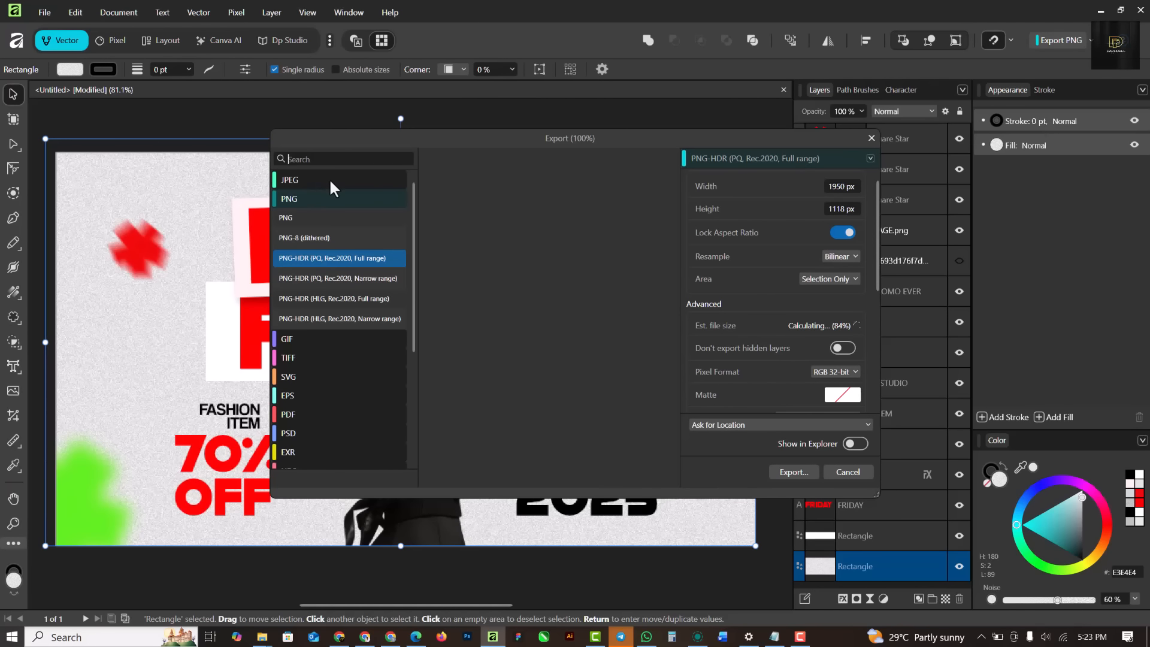
{"action": "left_click", "coordinate": [314, 179]}
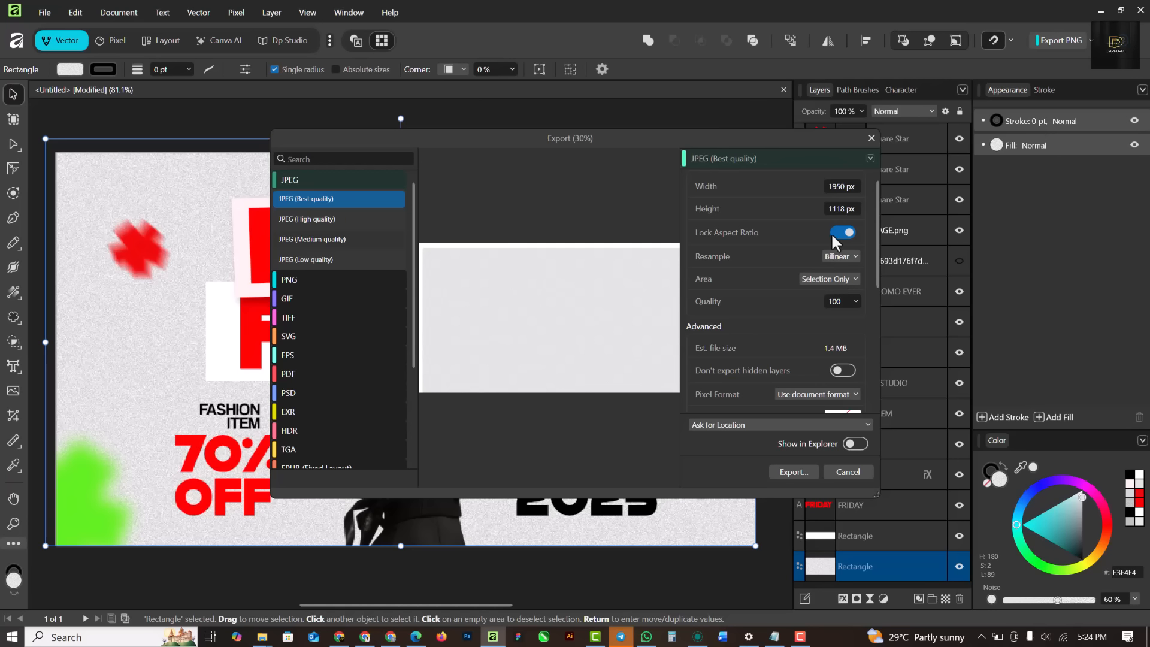
{"action": "left_click", "coordinate": [844, 279]}
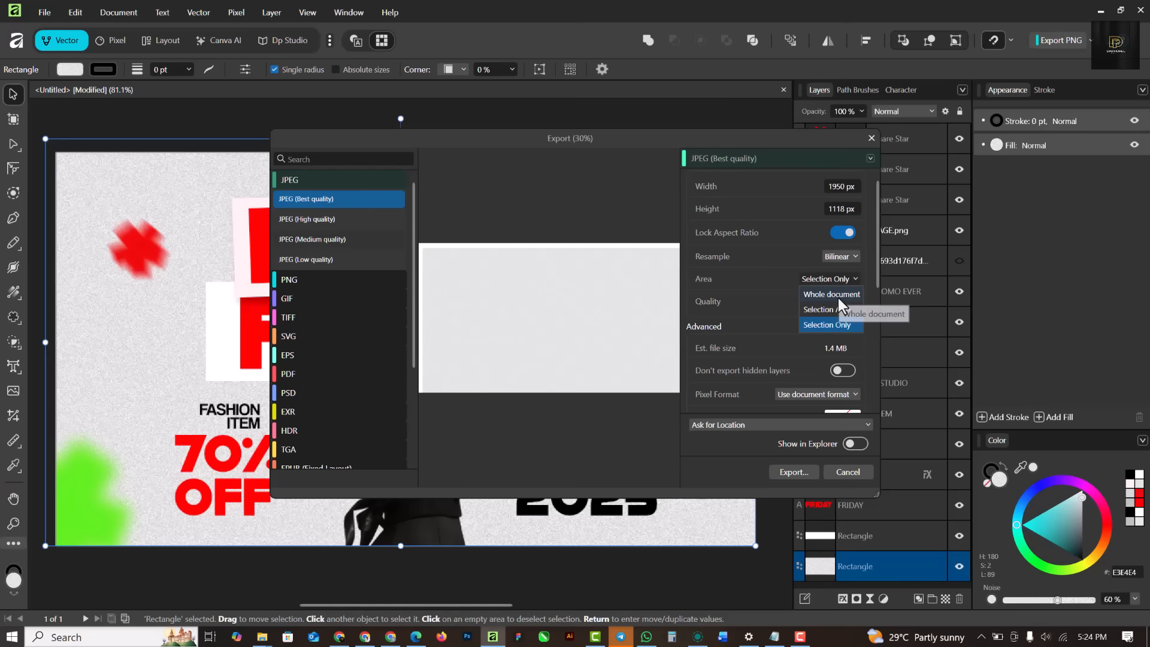
{"action": "left_click", "coordinate": [837, 295]}
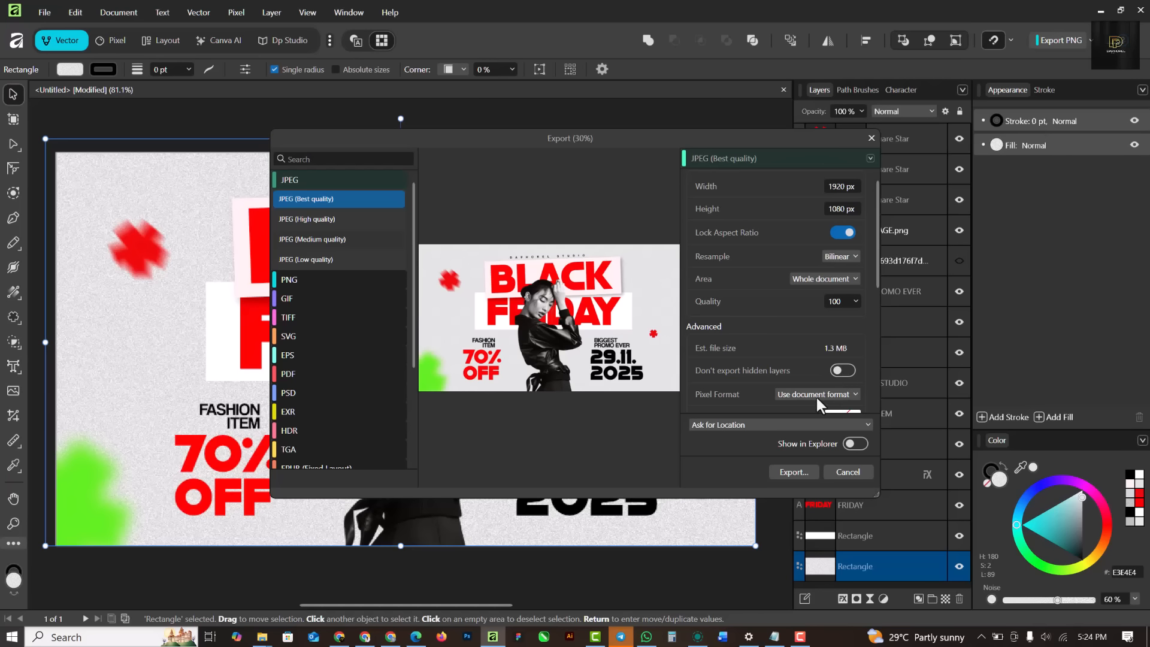
- Export the JPEG to the Downloads folder with the file name 1
{"action": "scroll", "coordinate": [817, 392], "scroll_direction": "down", "scroll_amount": 3}
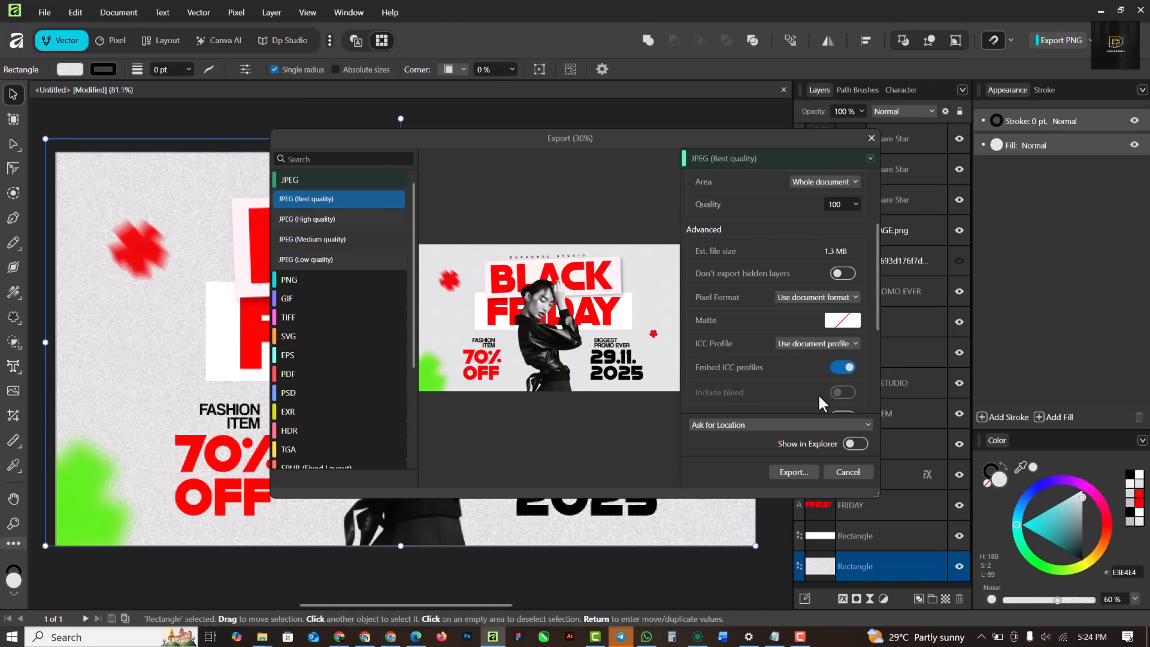
{"action": "left_click", "coordinate": [795, 471]}
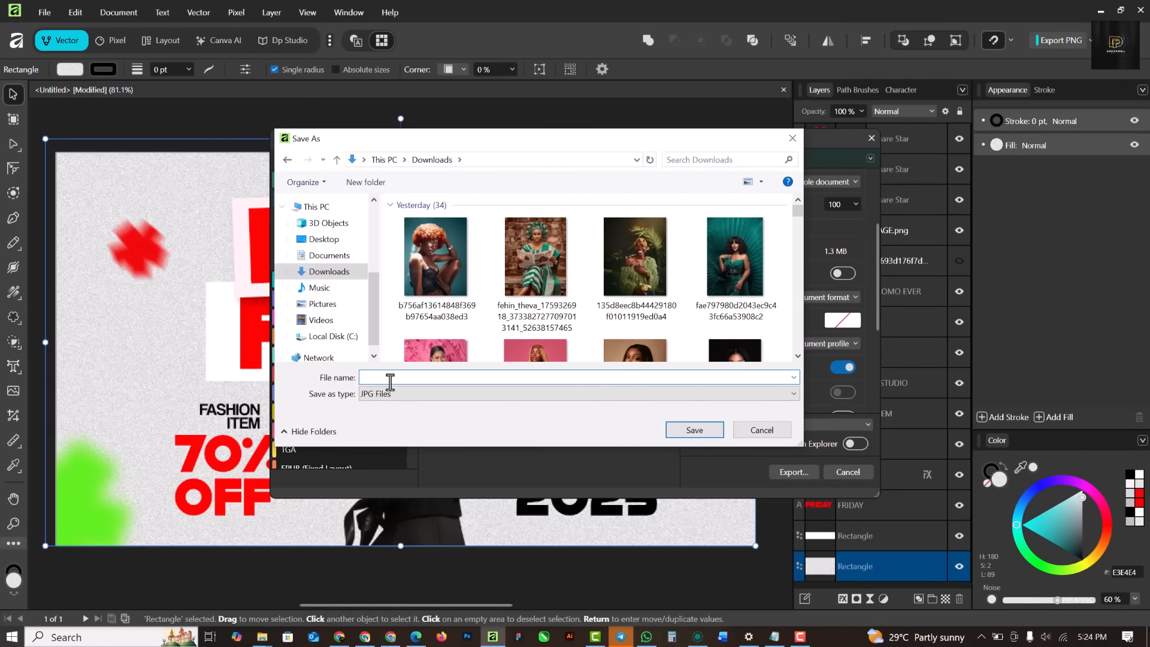
{"action": "type", "text": "1"}
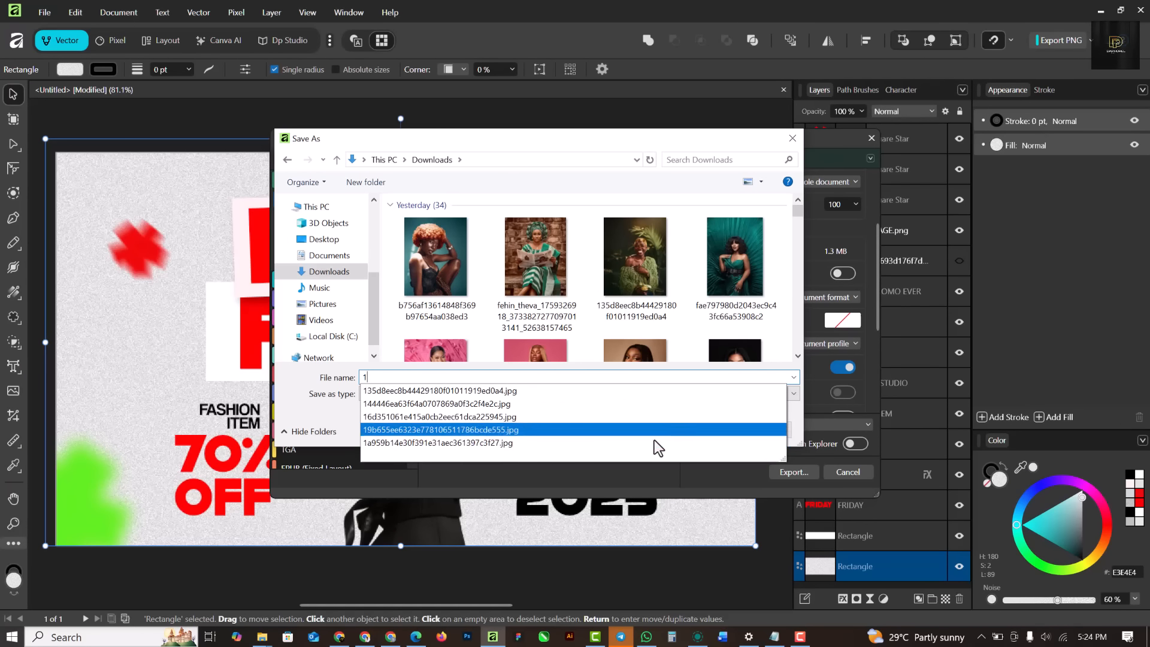
{"action": "left_click", "coordinate": [310, 419]}
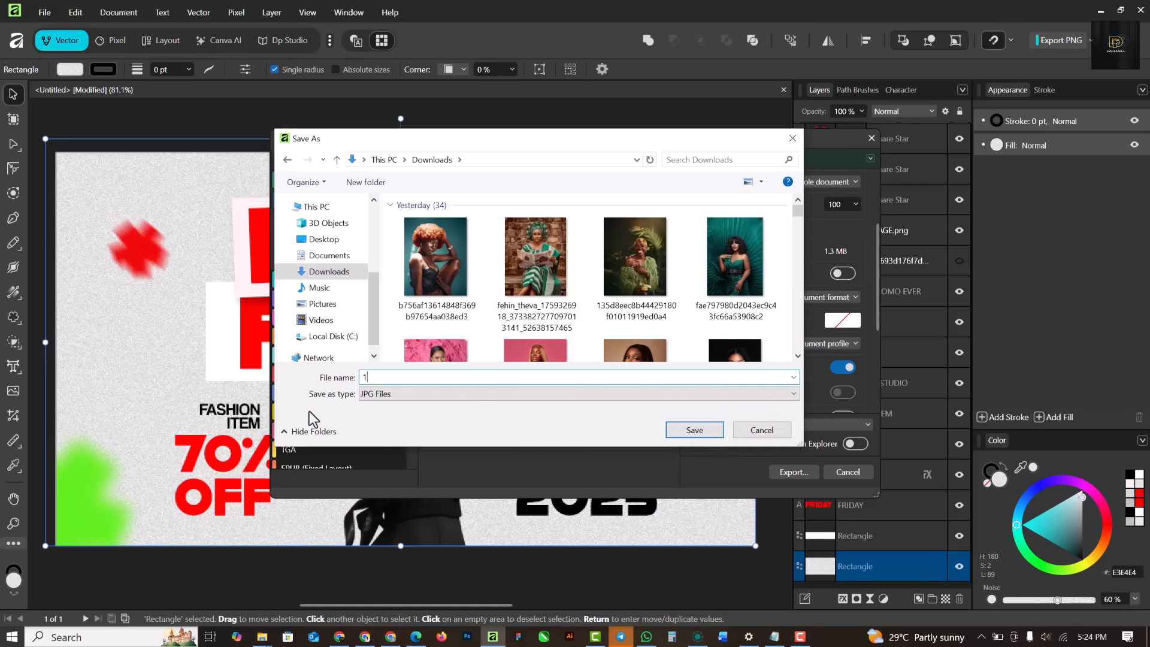
{"action": "left_click", "coordinate": [698, 430]}
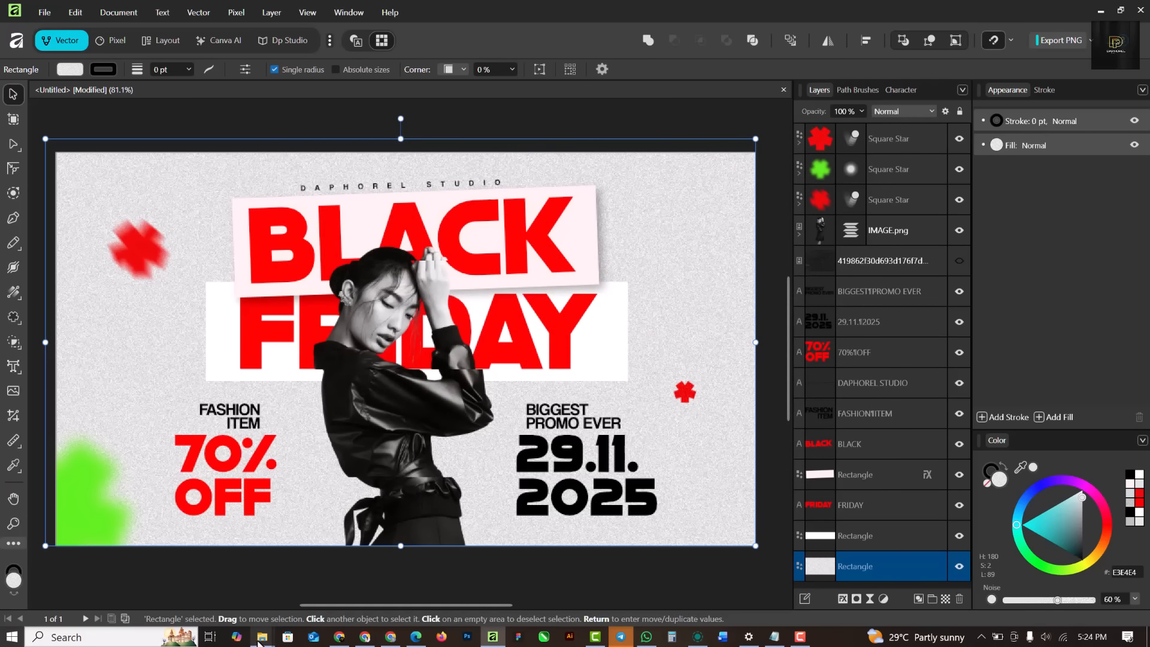
- Switch to File Explorer, open the exported 1.jpg from Downloads in the image viewer and inspect the finished design up close
{"action": "mouse_move", "coordinate": [261, 636]}
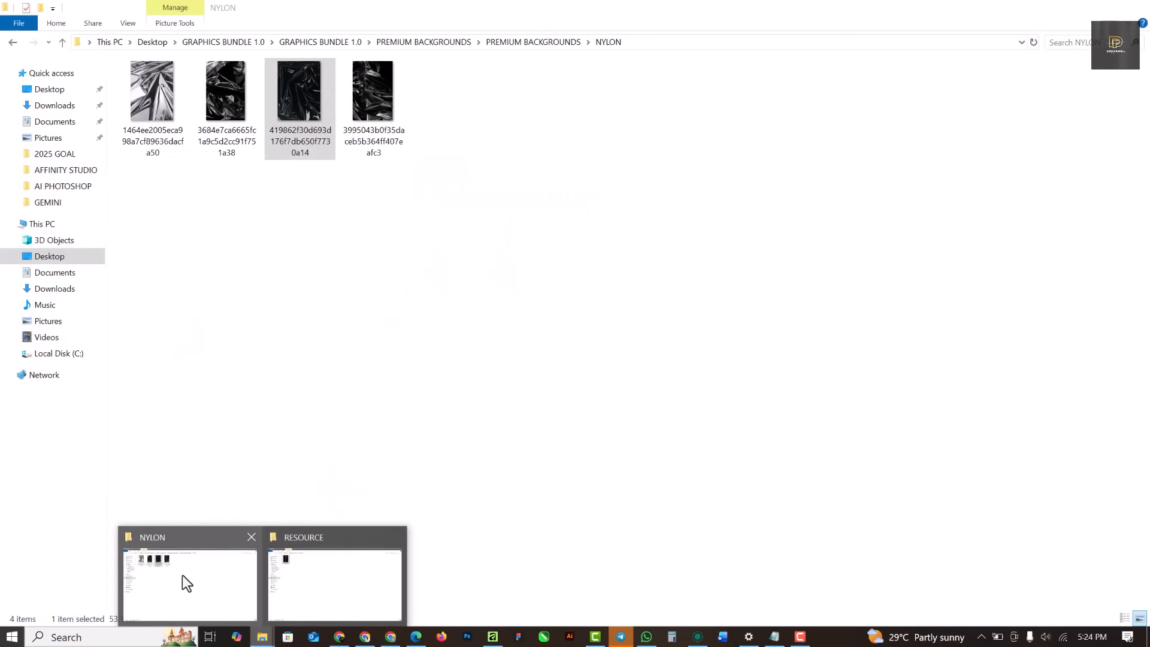
{"action": "left_click", "coordinate": [184, 576]}
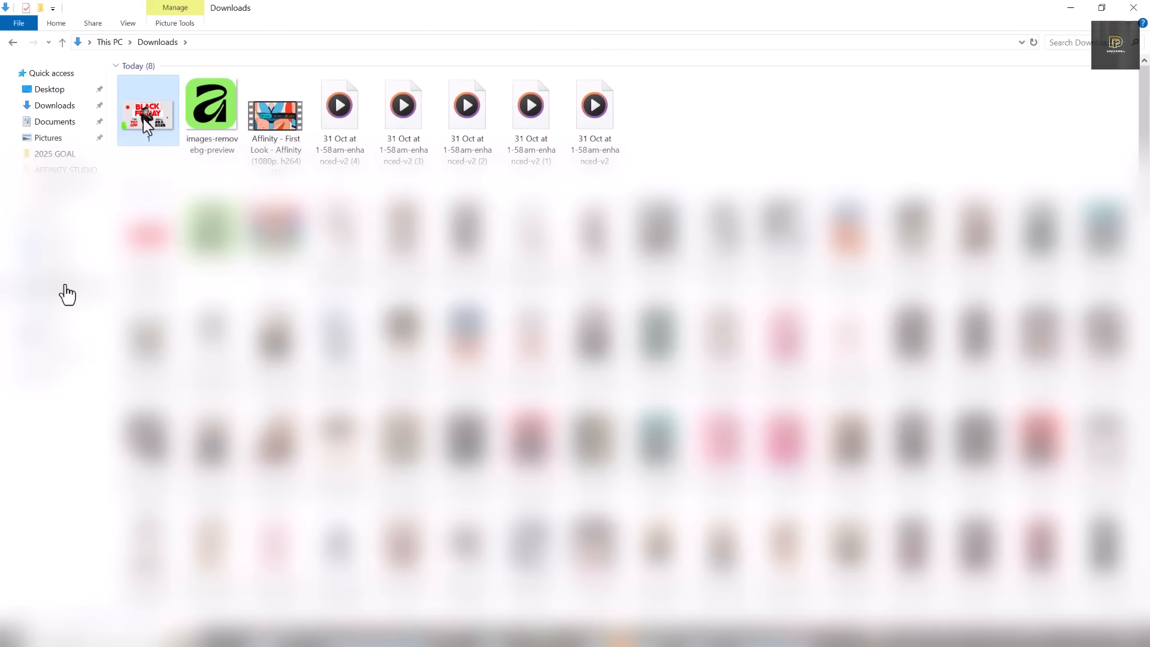
{"action": "left_click_drag", "start_coordinate": [144, 117], "coordinate": [152, 84]}
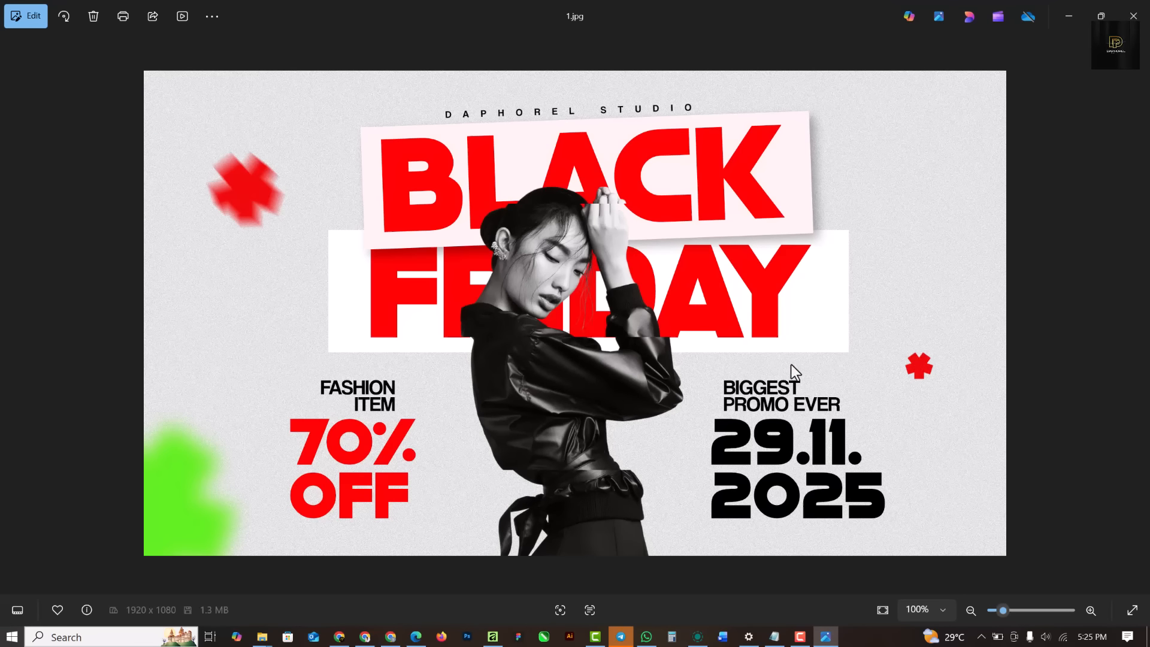
{"action": "scroll", "coordinate": [791, 364], "scroll_direction": "up", "scroll_amount": 2}
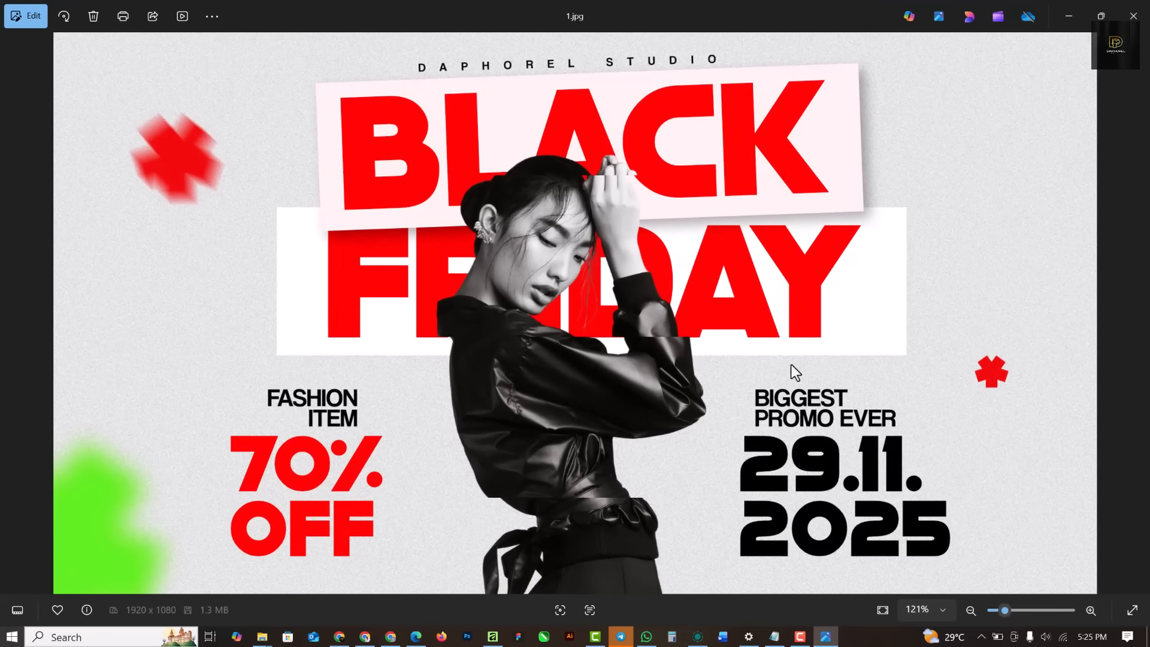
{"action": "scroll", "coordinate": [791, 364], "scroll_direction": "down", "scroll_amount": 2}
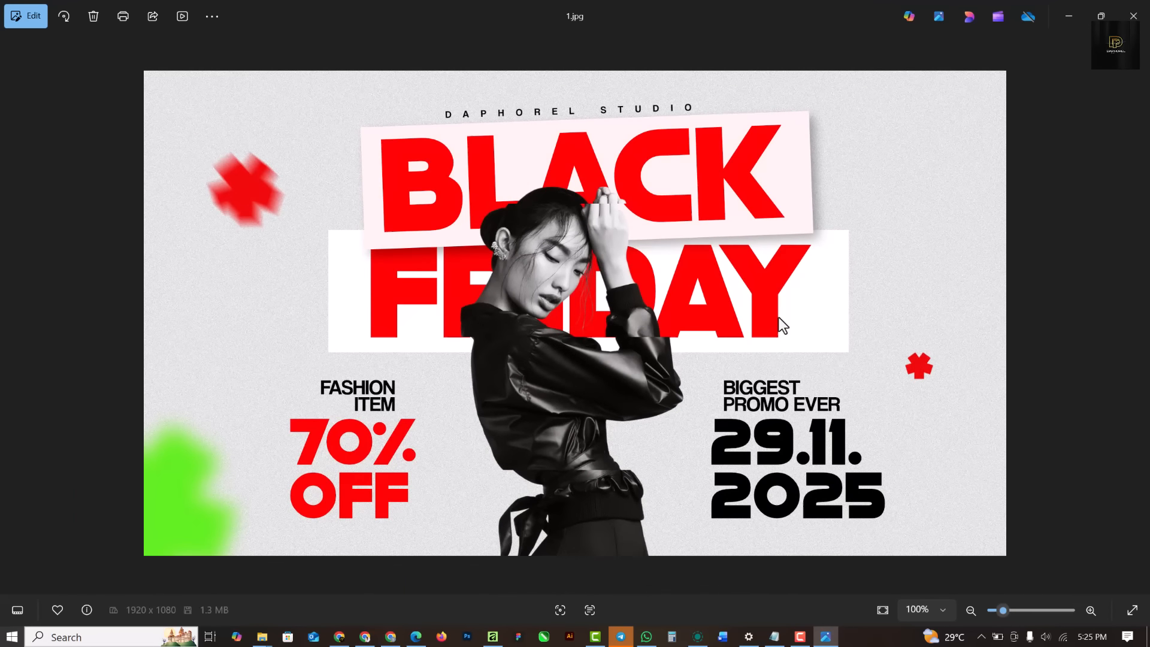